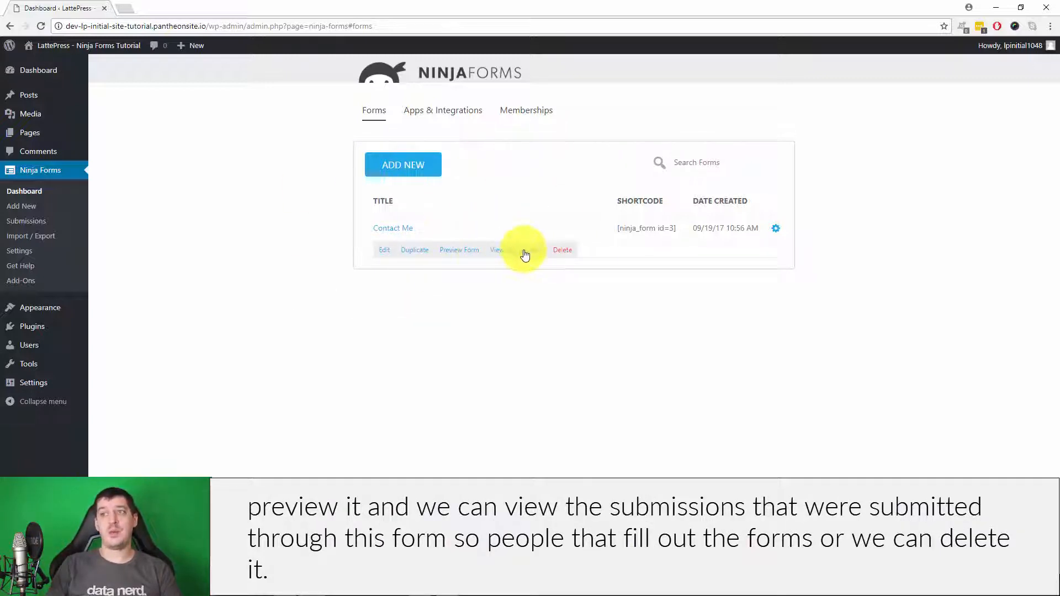
- Select and deselect an existing form's shortcode, then begin a new form from the dashboard
{"action": "left_click", "coordinate": [744, 370]}
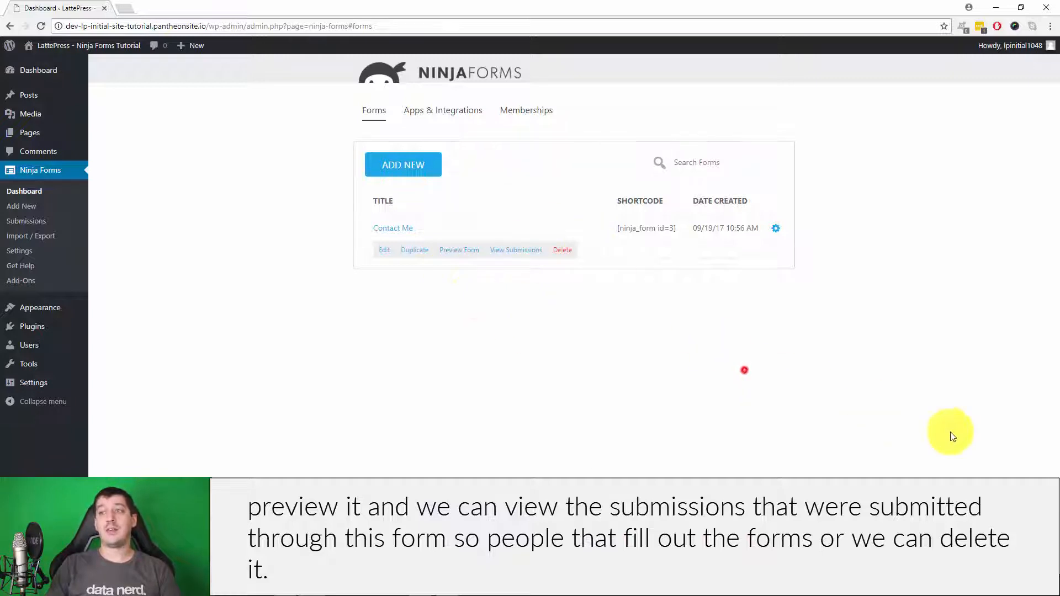
{"action": "left_click", "coordinate": [616, 228]}
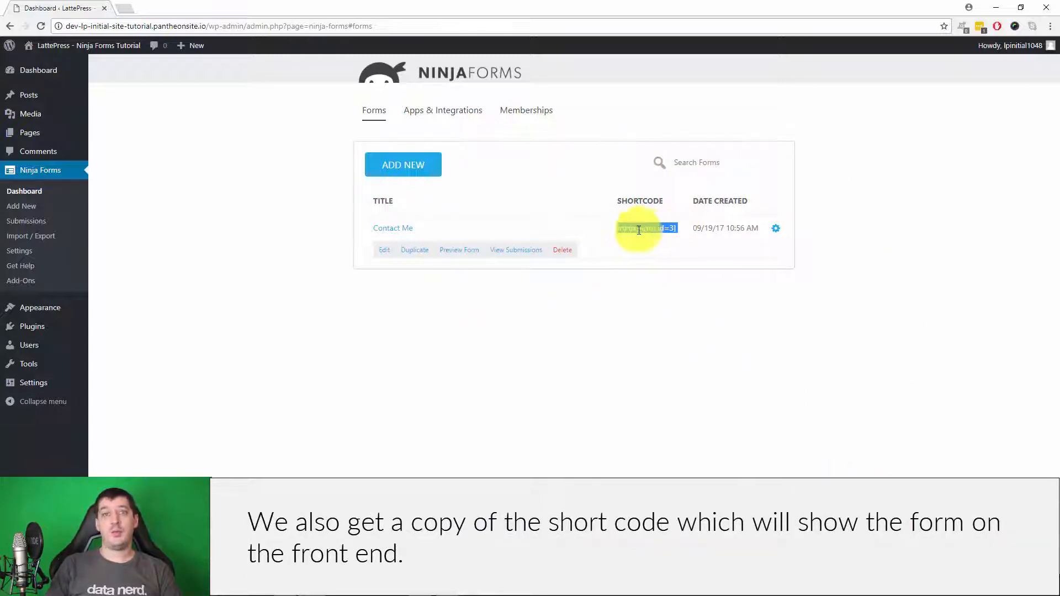
{"action": "left_click", "coordinate": [692, 354]}
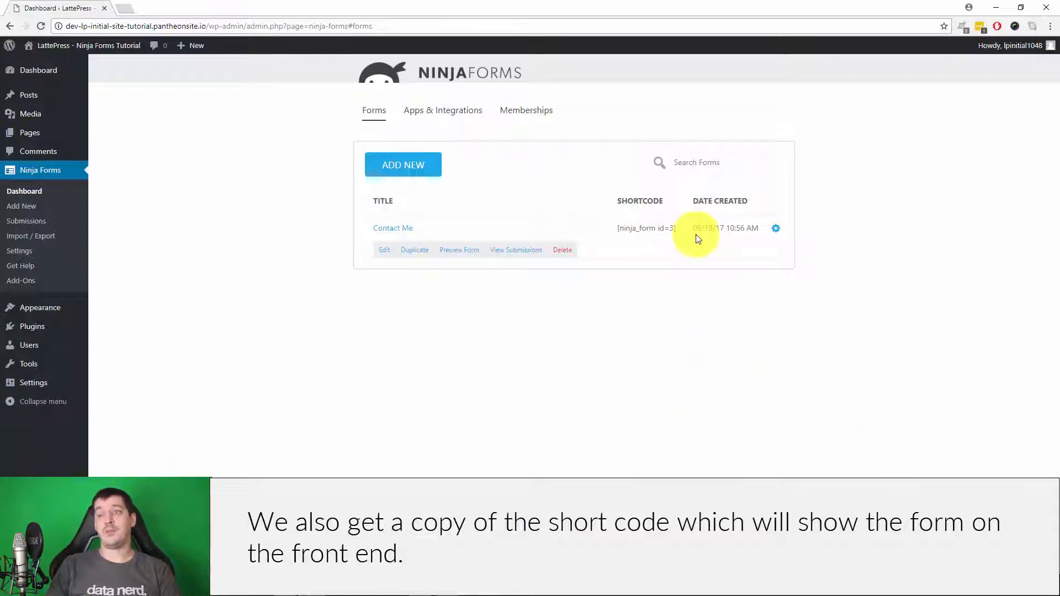
{"action": "left_click", "coordinate": [427, 162]}
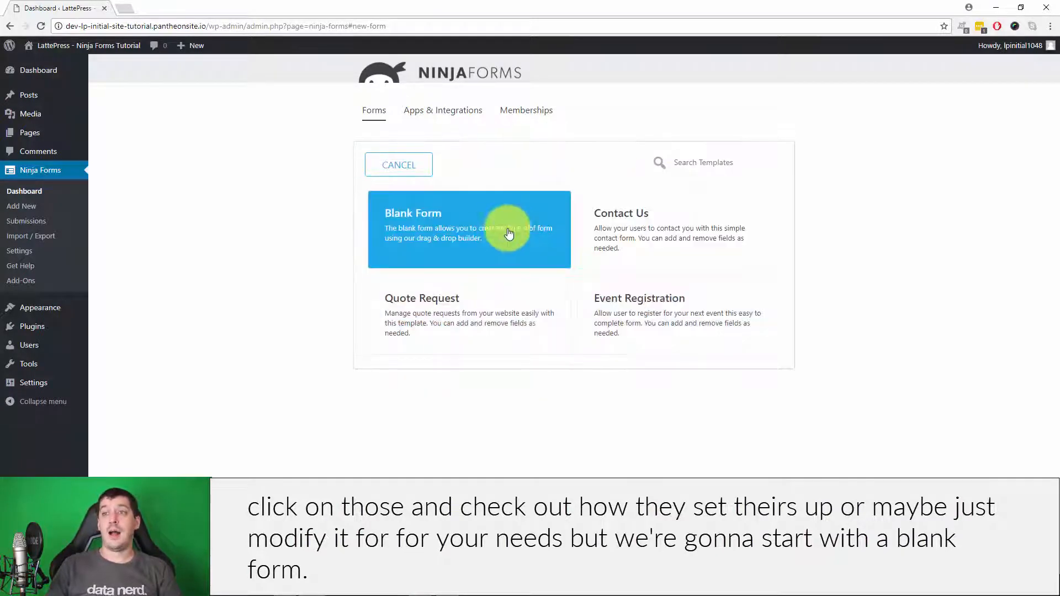
- Start from the Blank Form template and review its Emails & Actions and Advanced sections before returning to Form Fields
{"action": "left_click", "coordinate": [471, 226]}
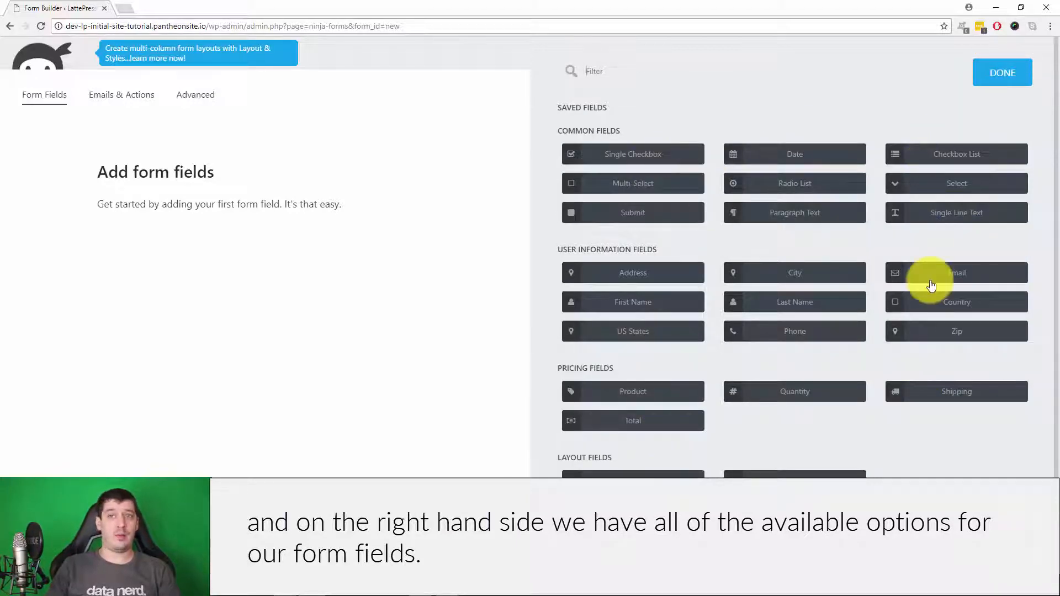
{"action": "scroll", "coordinate": [929, 309], "scroll_direction": "down", "scroll_amount": 1}
{"action": "scroll", "coordinate": [931, 334], "scroll_direction": "up", "scroll_amount": 1}
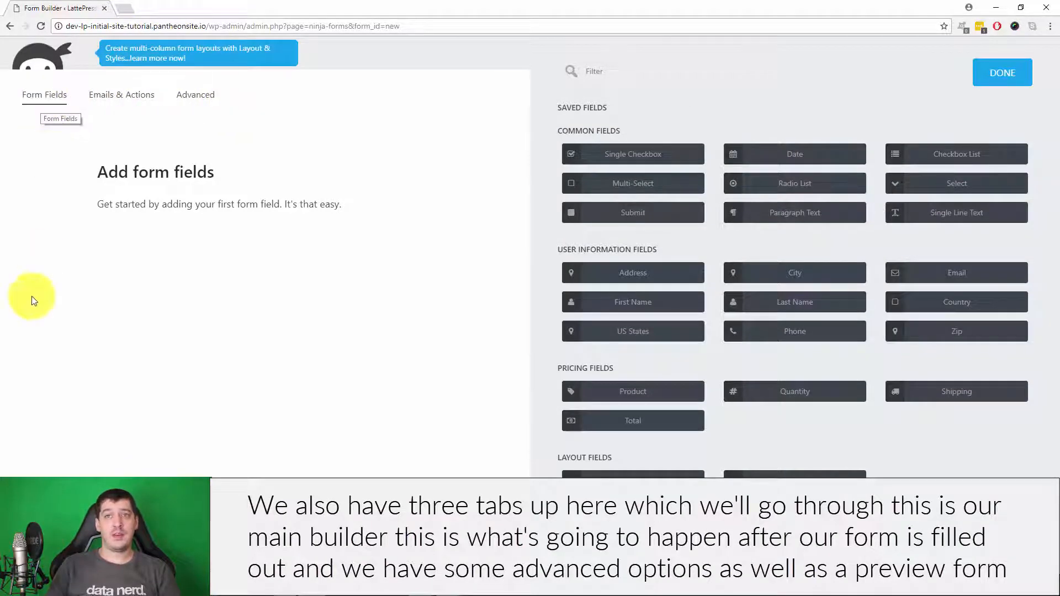
{"action": "left_click", "coordinate": [106, 95]}
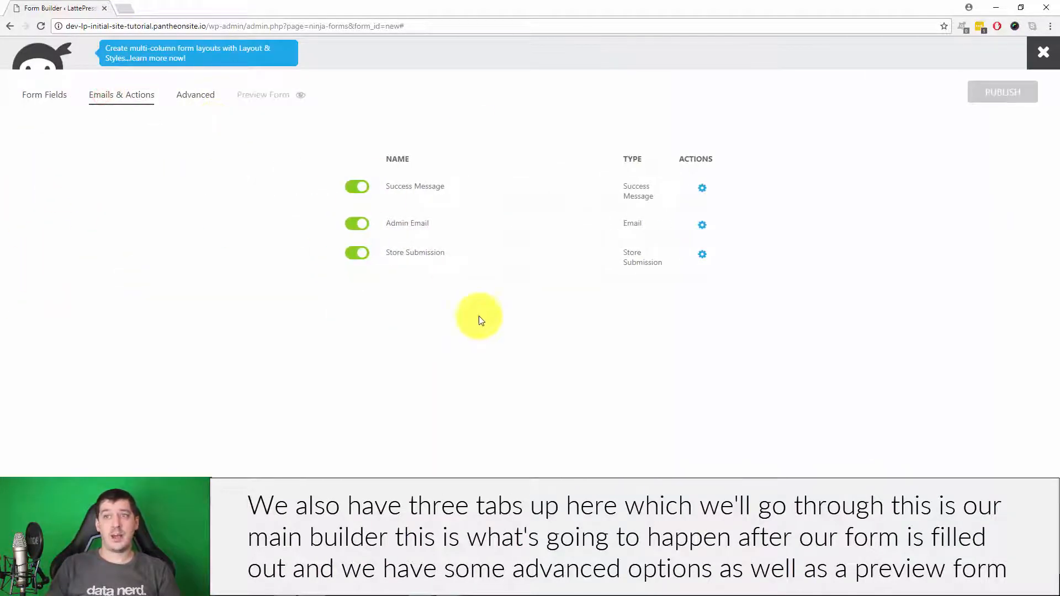
{"action": "left_click", "coordinate": [185, 101]}
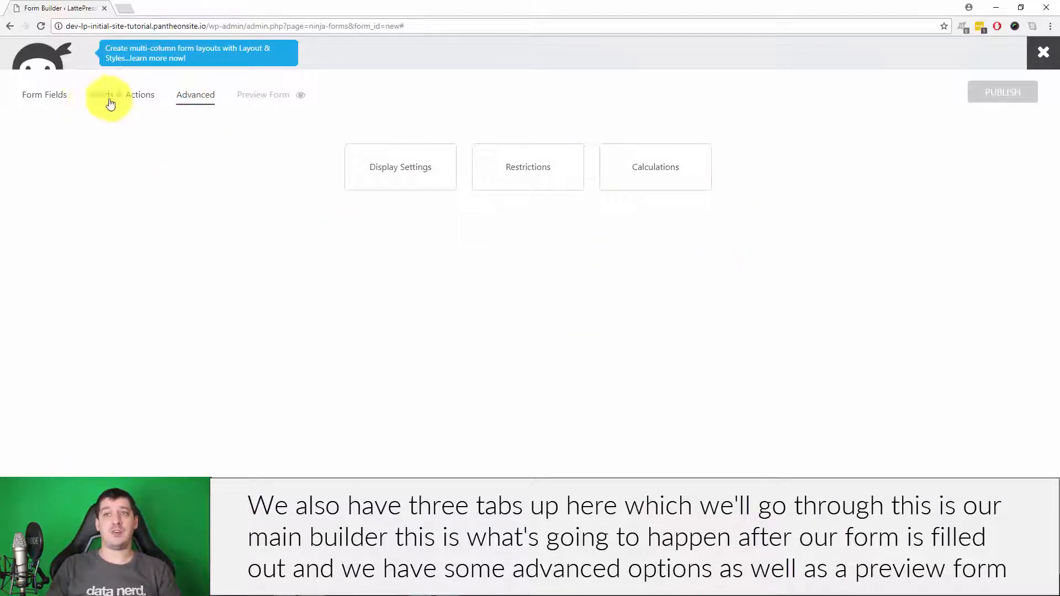
{"action": "left_click", "coordinate": [52, 99]}
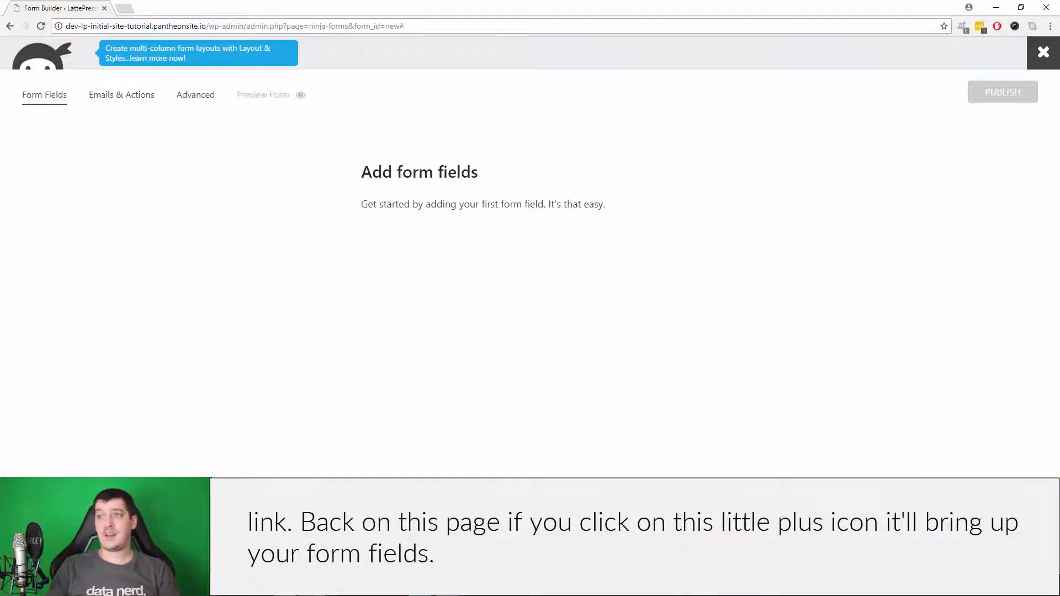
- Add a First Name field and a Last Name field to the blank form
{"action": "left_click", "coordinate": [1022, 543]}
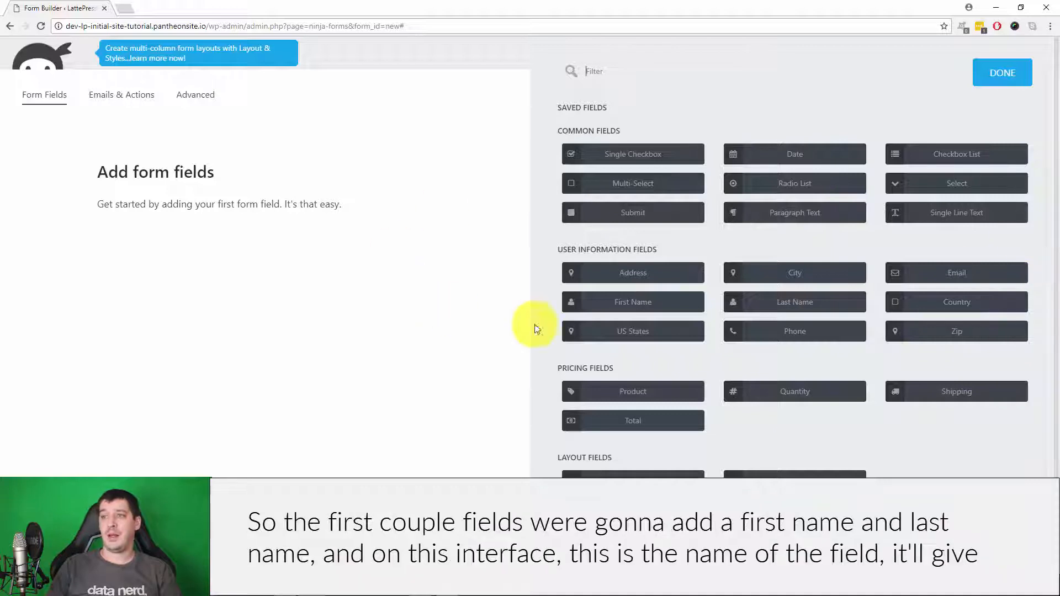
{"action": "left_click", "coordinate": [632, 305]}
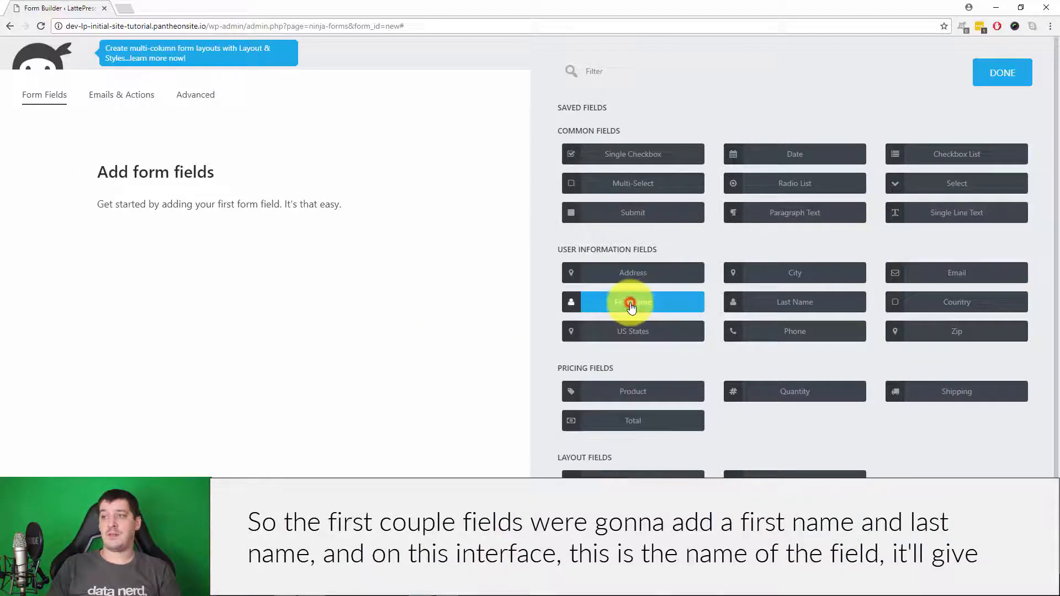
{"action": "left_click", "coordinate": [810, 306]}
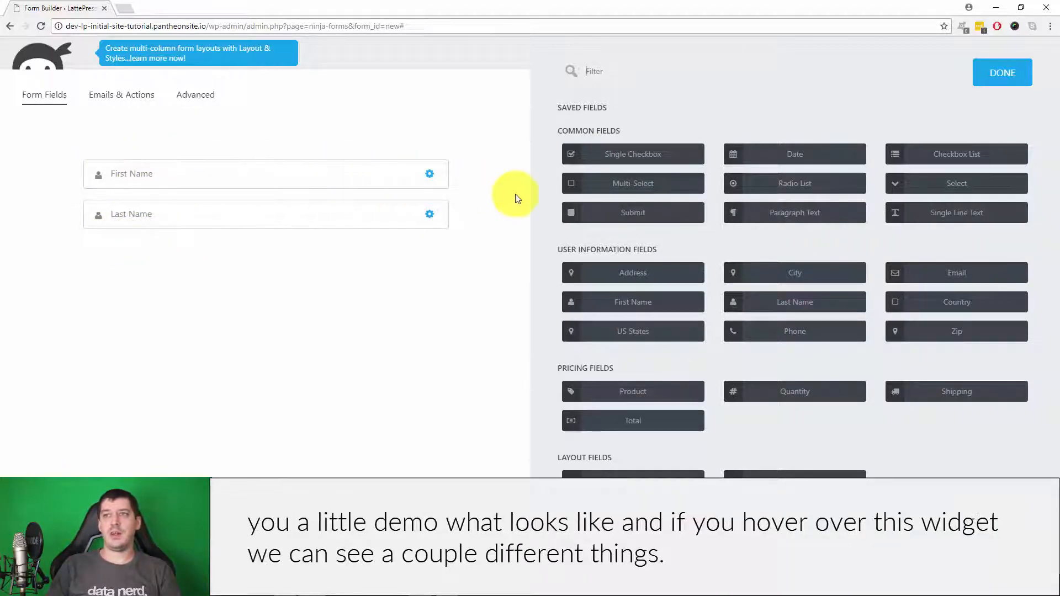
- Duplicate First Name, delete the copy, and drag to reorder the two name fields
{"action": "mouse_move", "coordinate": [434, 178]}
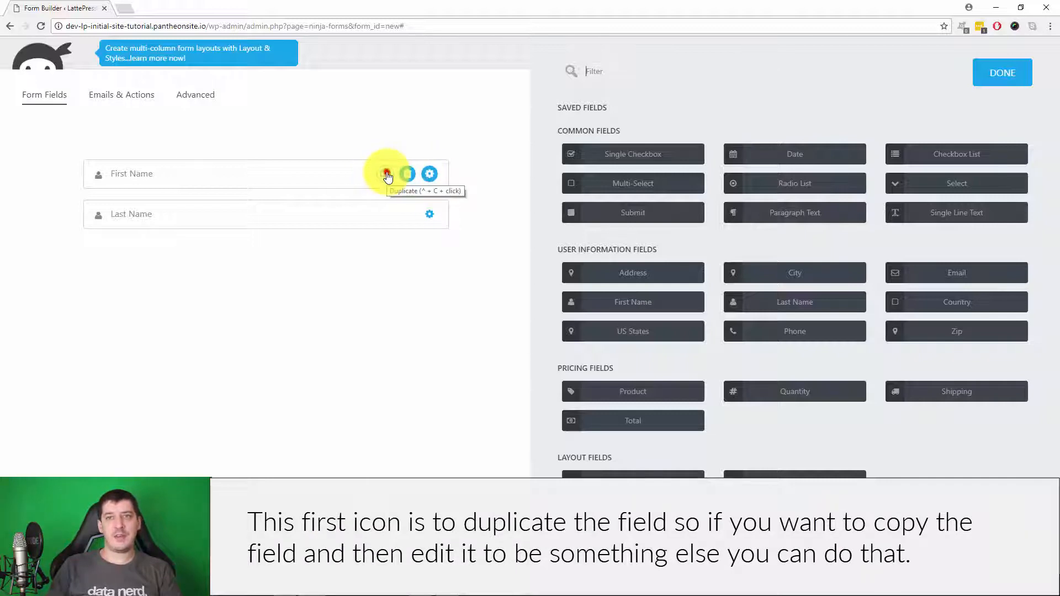
{"action": "left_click", "coordinate": [387, 175]}
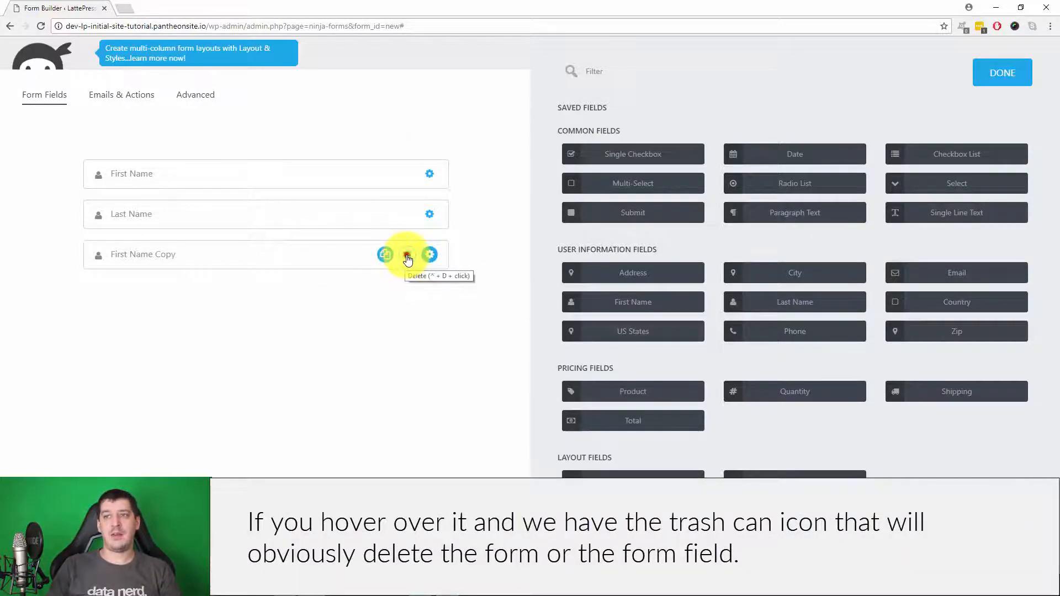
{"action": "left_click", "coordinate": [408, 257]}
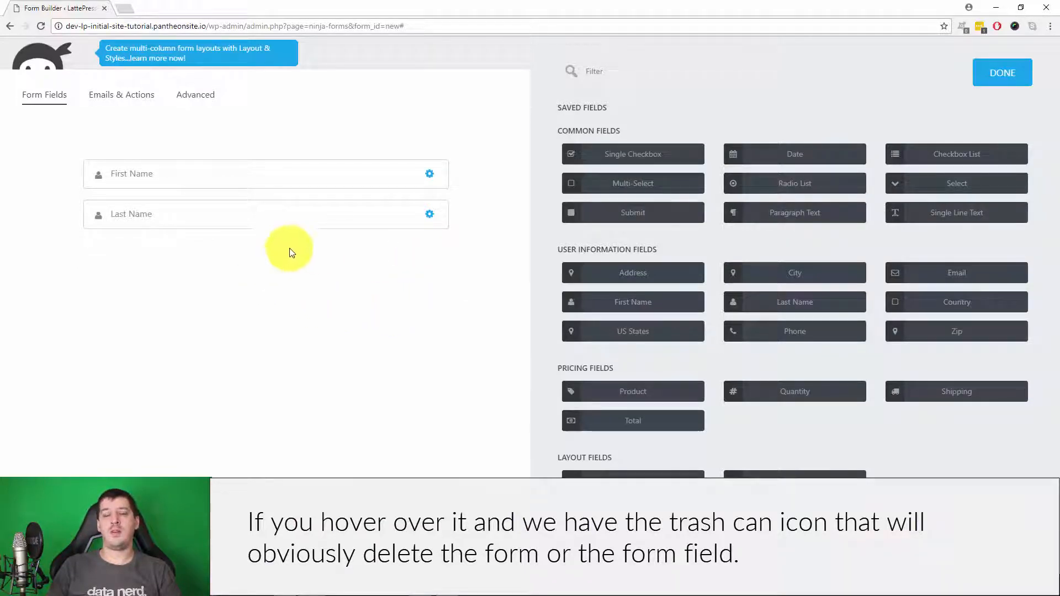
{"action": "left_click_drag", "start_coordinate": [149, 213], "coordinate": [201, 251]}
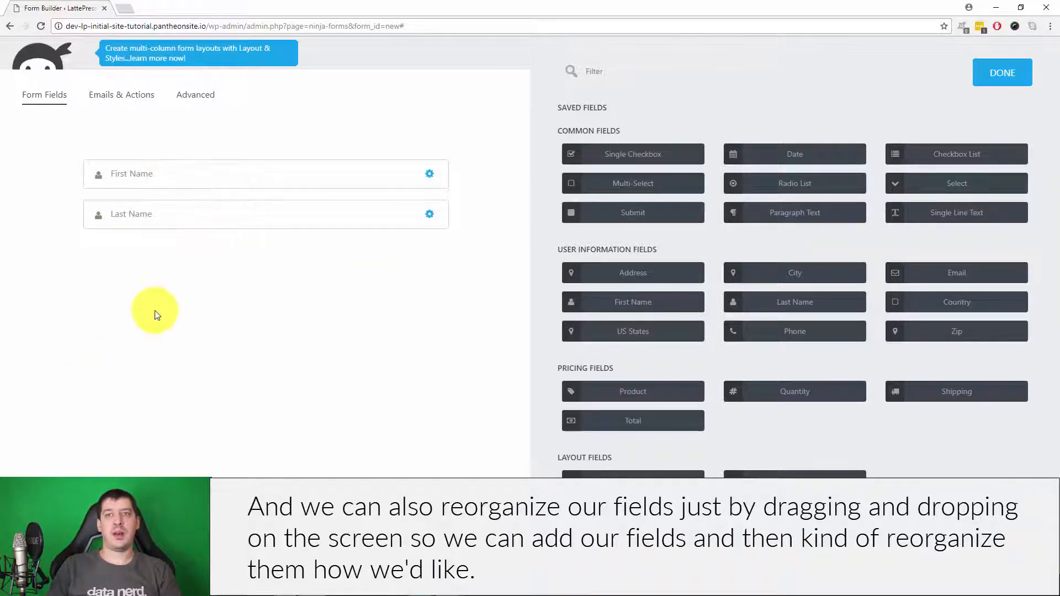
- Open the First Name field's settings and look through its display, help text, description and administration sections
{"action": "left_click", "coordinate": [383, 178]}
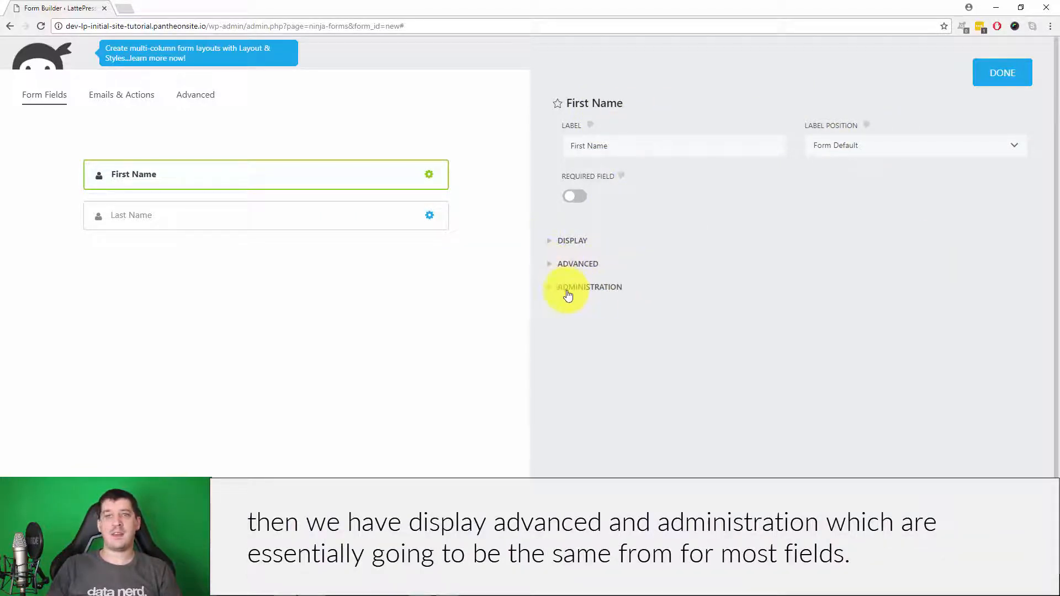
{"action": "left_click", "coordinate": [570, 243]}
{"action": "scroll", "coordinate": [902, 298], "scroll_direction": "down", "scroll_amount": 3}
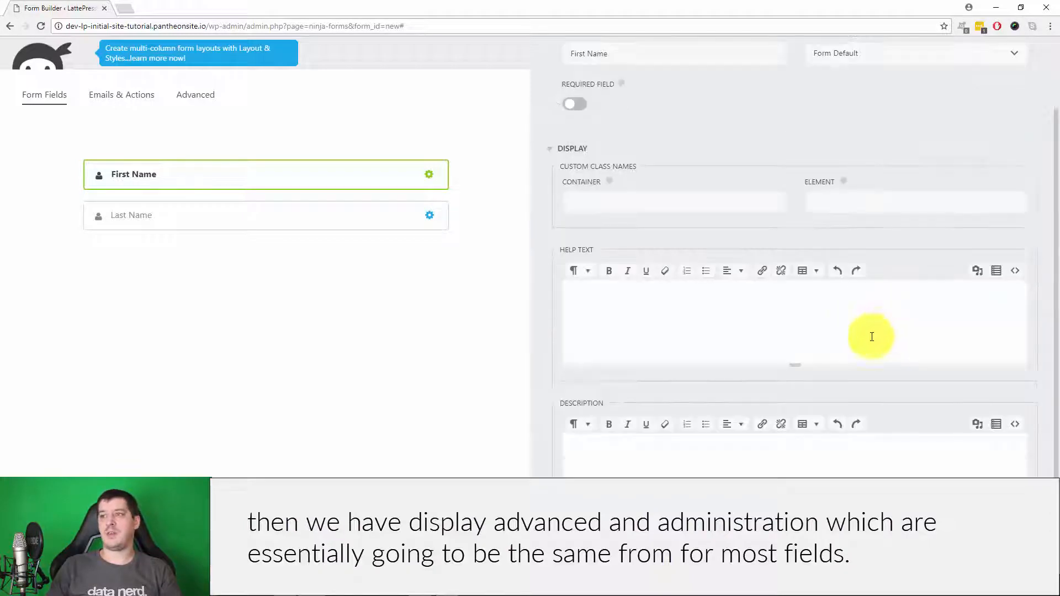
{"action": "left_click", "coordinate": [640, 251]}
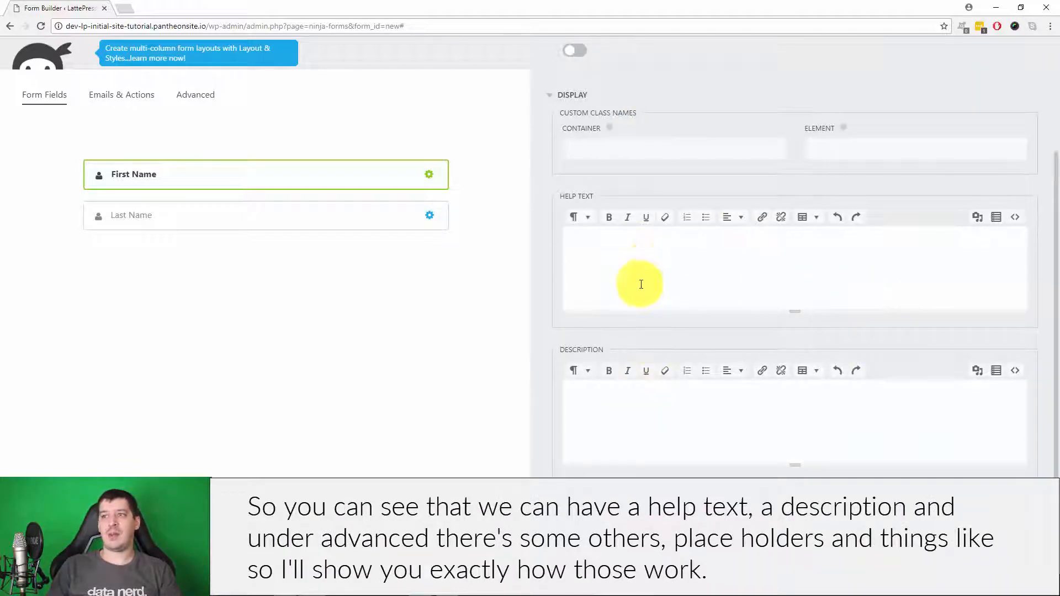
{"action": "left_click", "coordinate": [668, 407]}
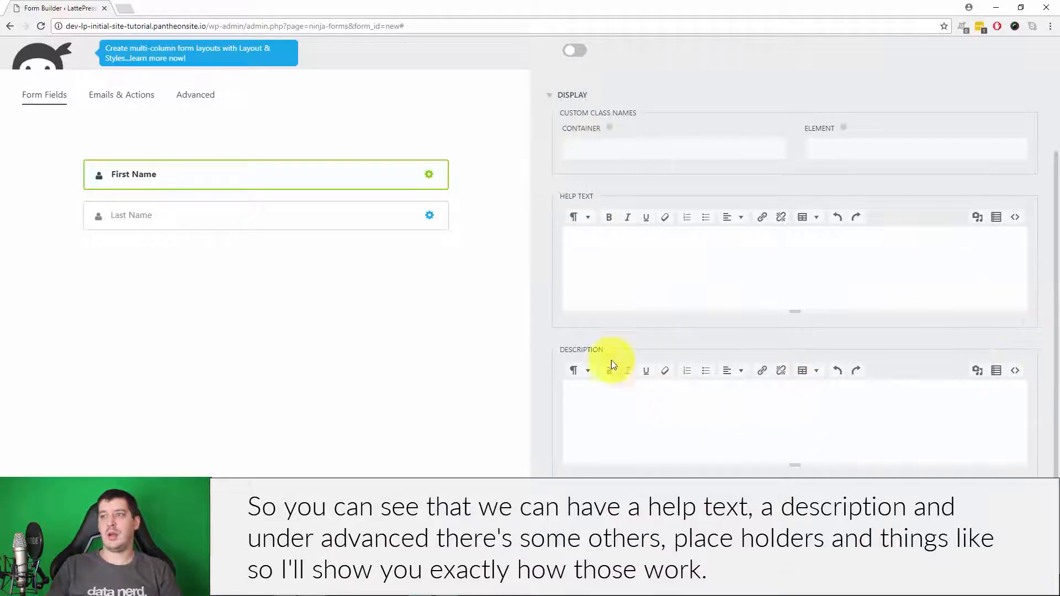
{"action": "scroll", "coordinate": [854, 395], "scroll_direction": "down", "scroll_amount": 2}
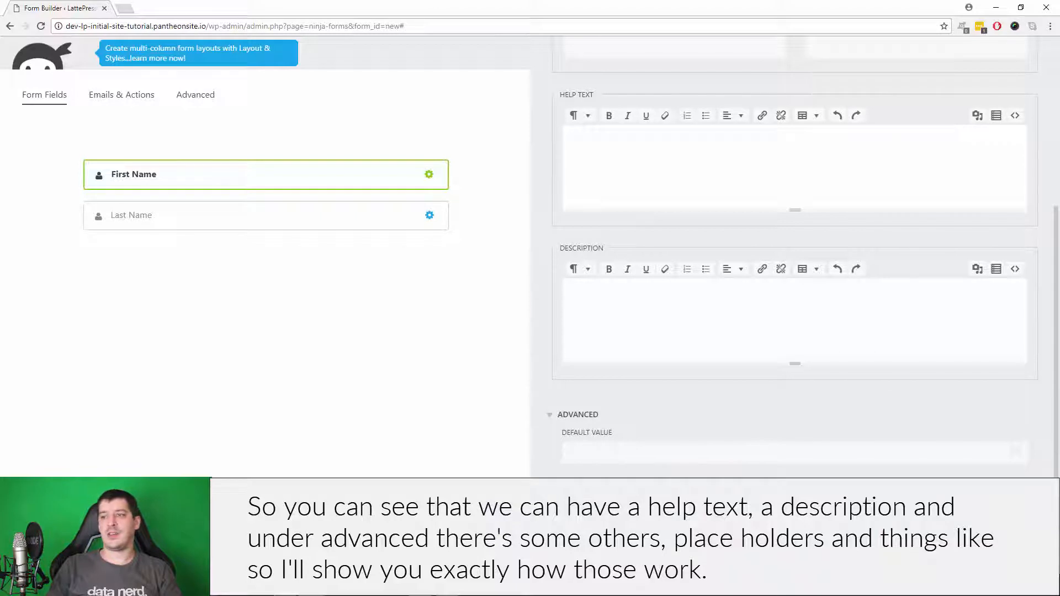
{"action": "scroll", "coordinate": [794, 257], "scroll_direction": "down", "scroll_amount": 2}
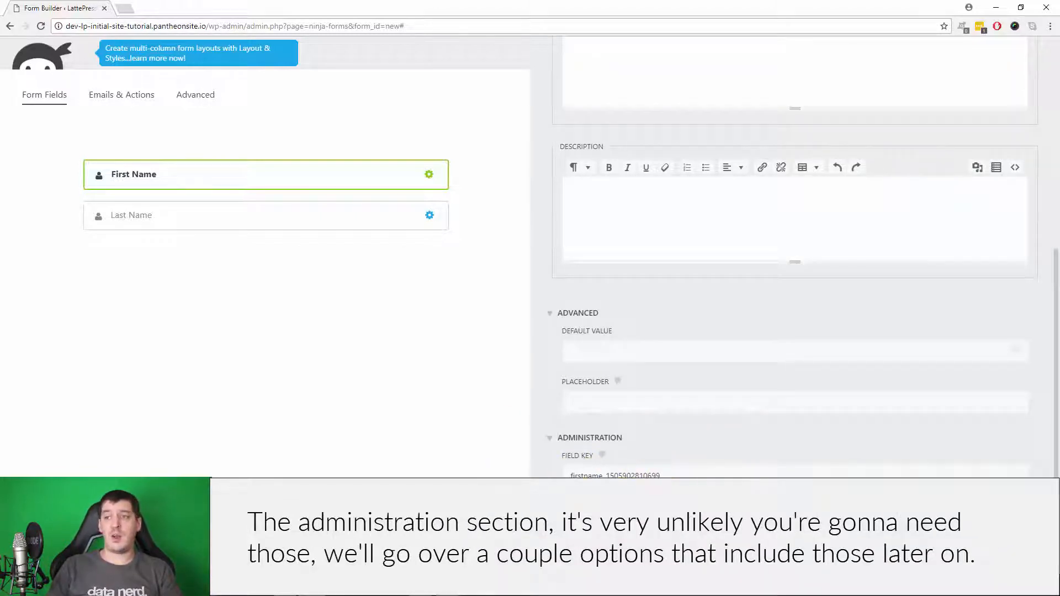
{"action": "left_click", "coordinate": [589, 439]}
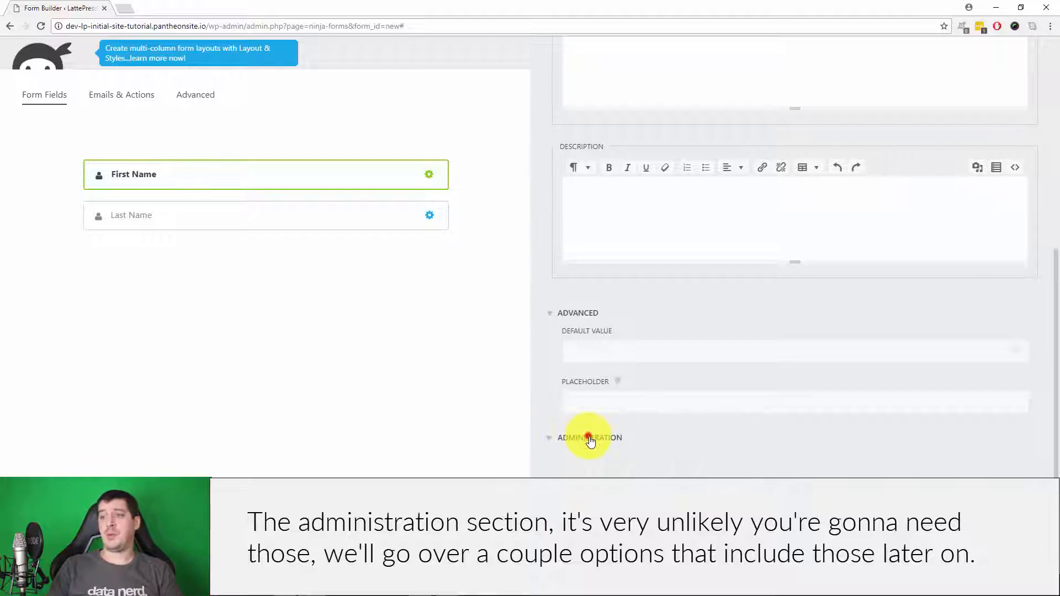
{"action": "scroll", "coordinate": [651, 447], "scroll_direction": "up", "scroll_amount": 6}
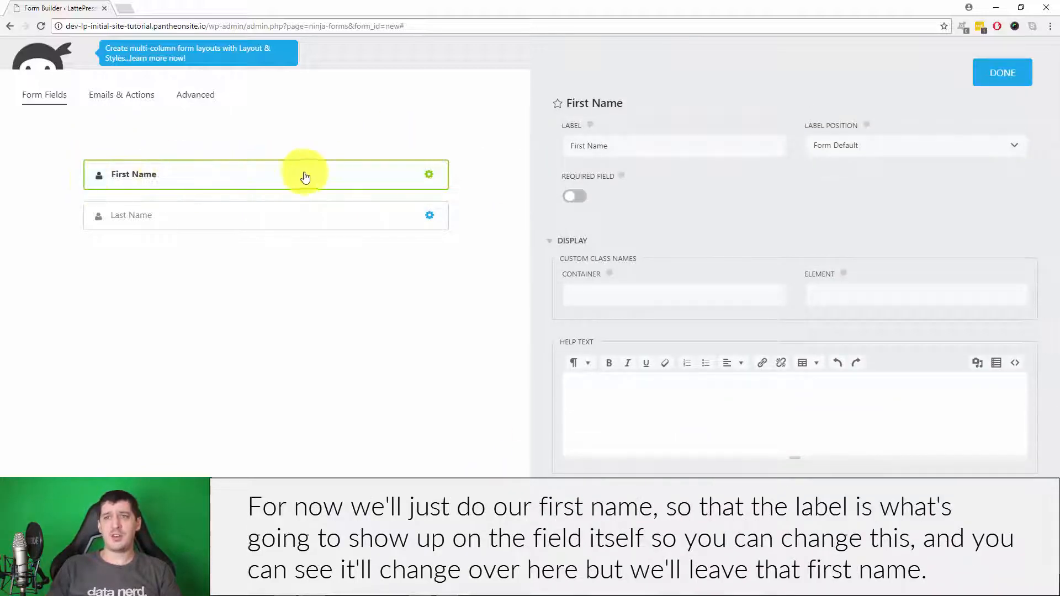
- Retype the label as 'First Name' and check Label Position, leaving it at Form Default
{"action": "left_click", "coordinate": [676, 147]}
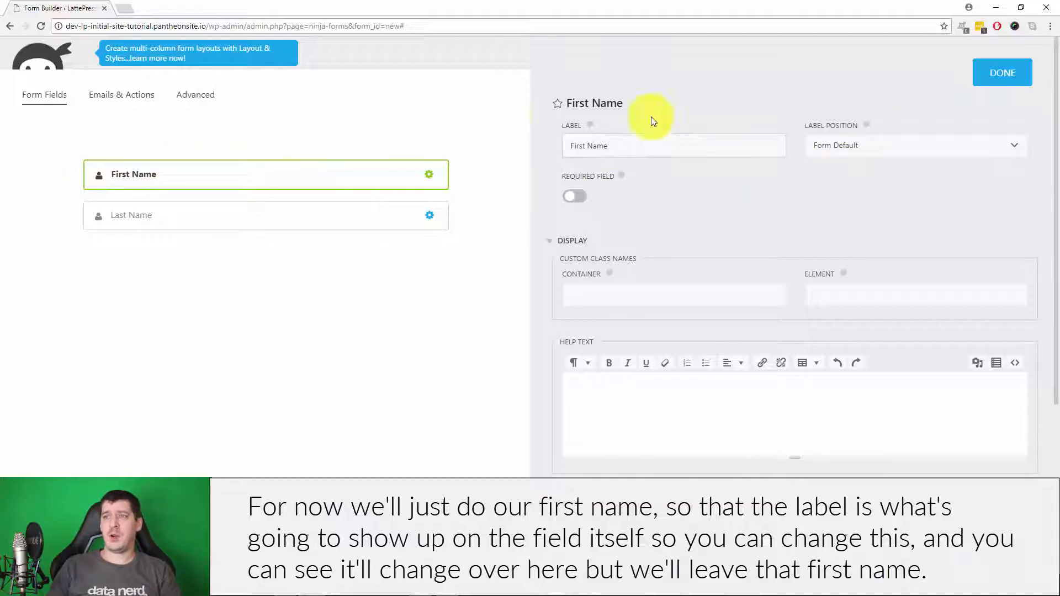
{"action": "left_click_drag", "start_coordinate": [639, 146], "coordinate": [534, 142]}
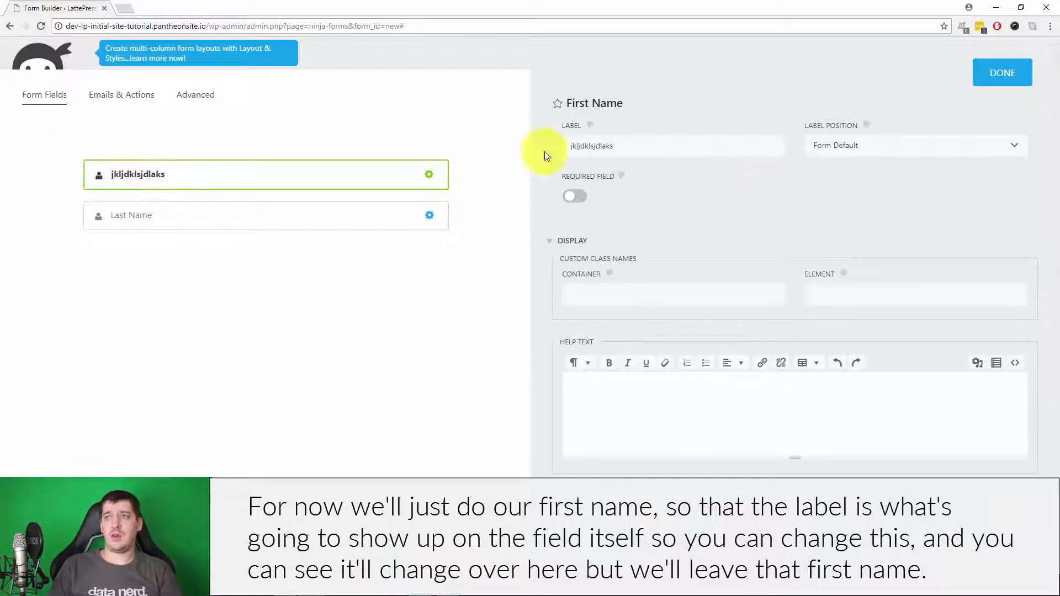
{"action": "key", "text": "ctrl+a"}
{"action": "type", "text": "First Name"}
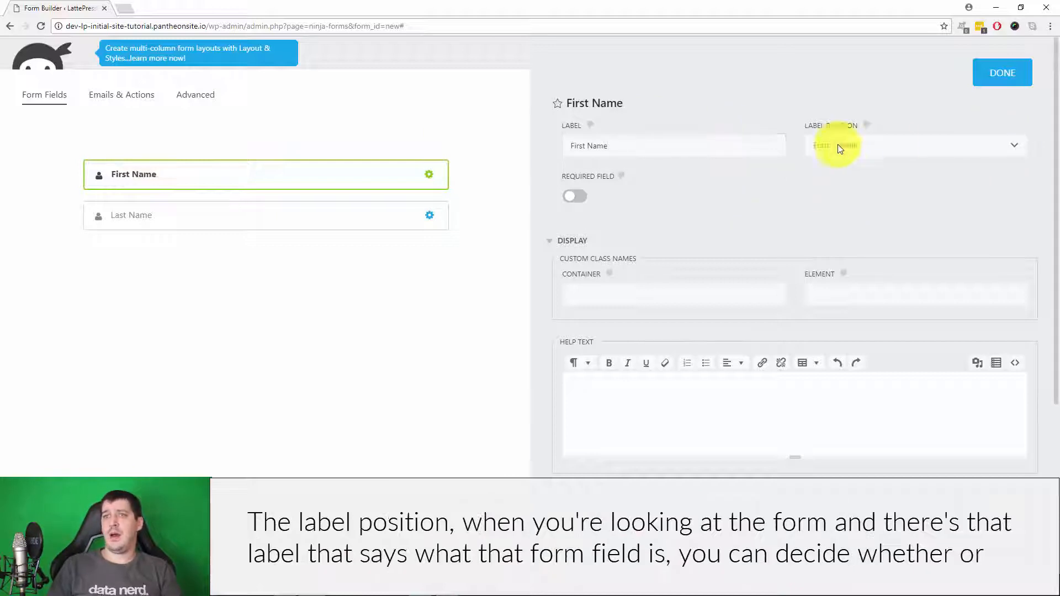
{"action": "left_click", "coordinate": [905, 153]}
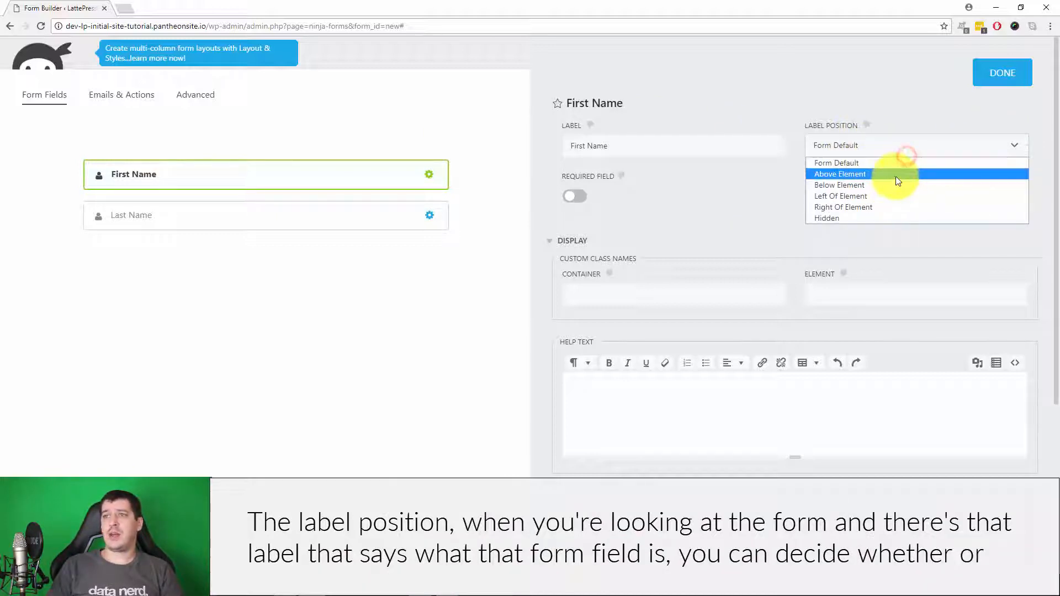
{"action": "left_click", "coordinate": [756, 208]}
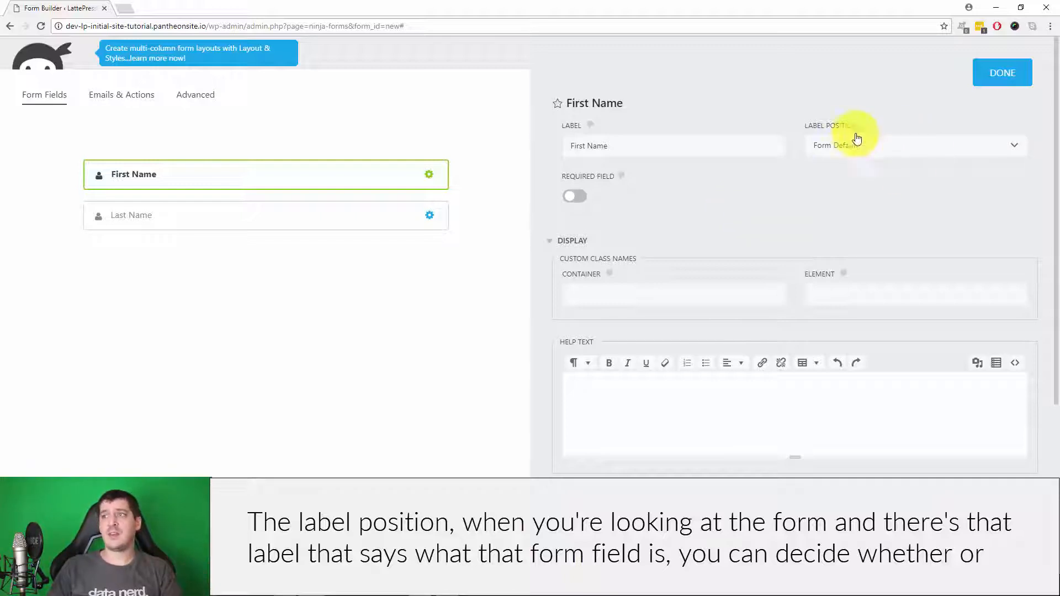
{"action": "left_click", "coordinate": [855, 145]}
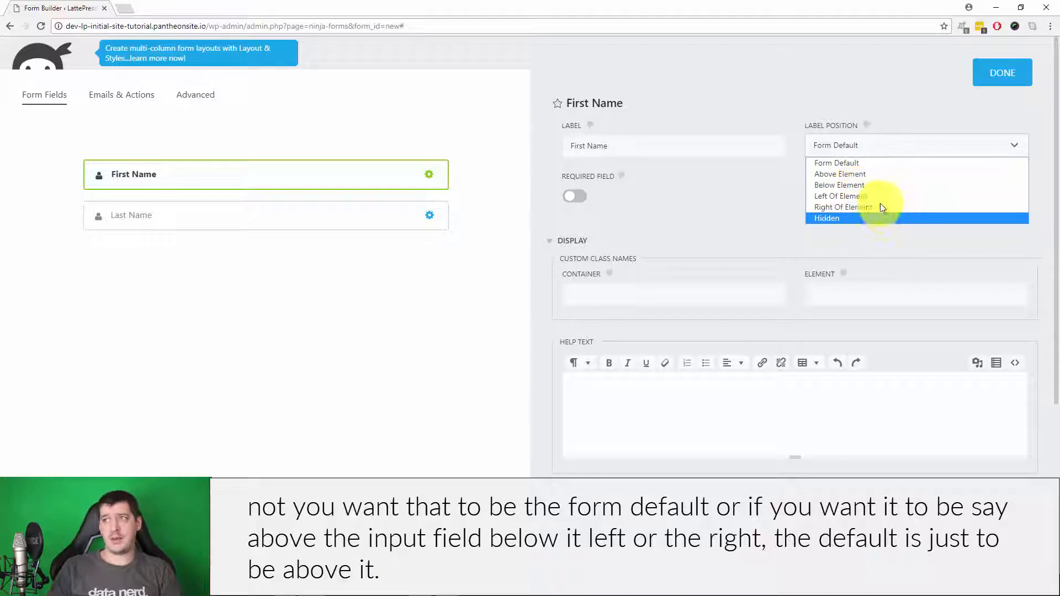
{"action": "left_click", "coordinate": [711, 203]}
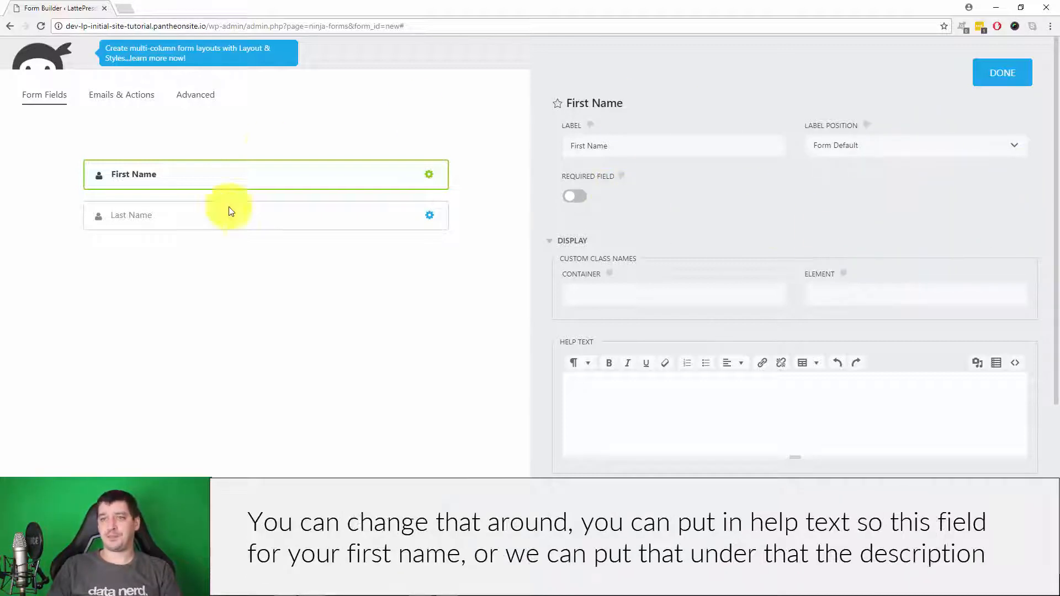
- Move the sentence 'This field is for your first name.' from Help Text into Description
{"action": "scroll", "coordinate": [832, 161], "scroll_direction": "down", "scroll_amount": 2}
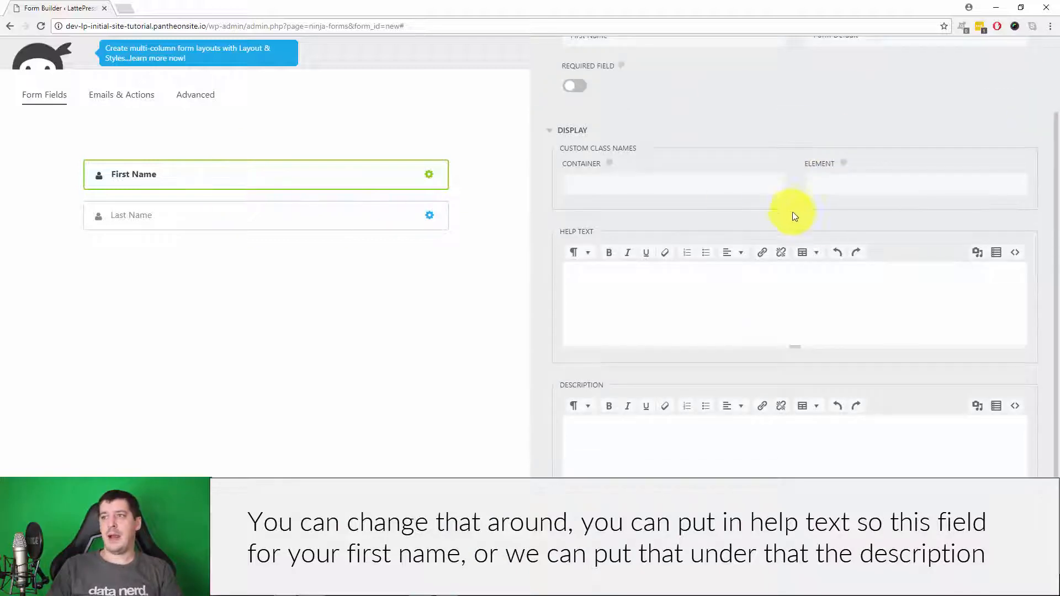
{"action": "left_click", "coordinate": [652, 292]}
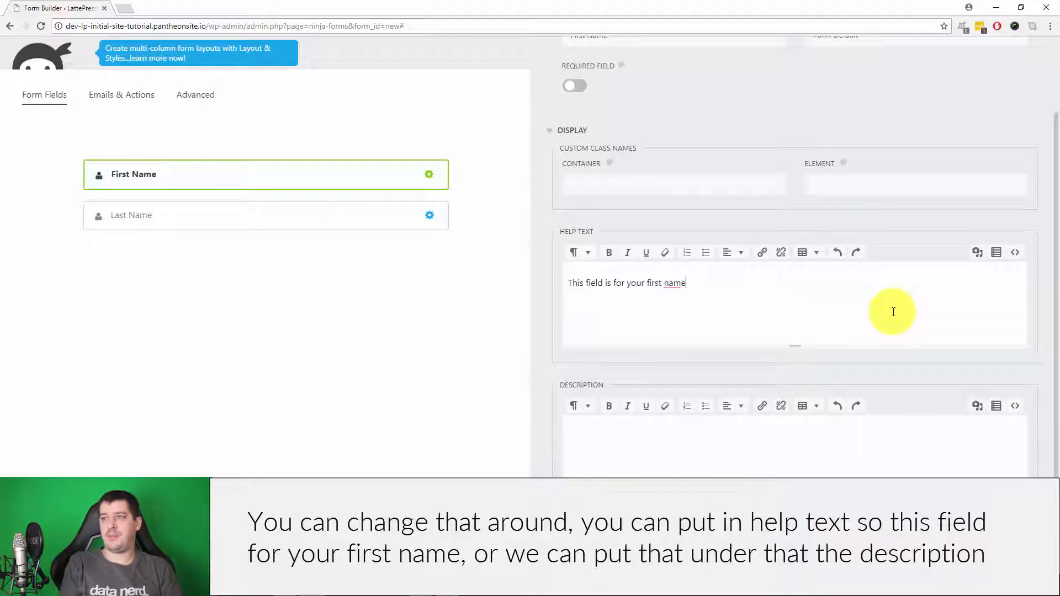
{"action": "triple_click", "coordinate": [705, 284]}
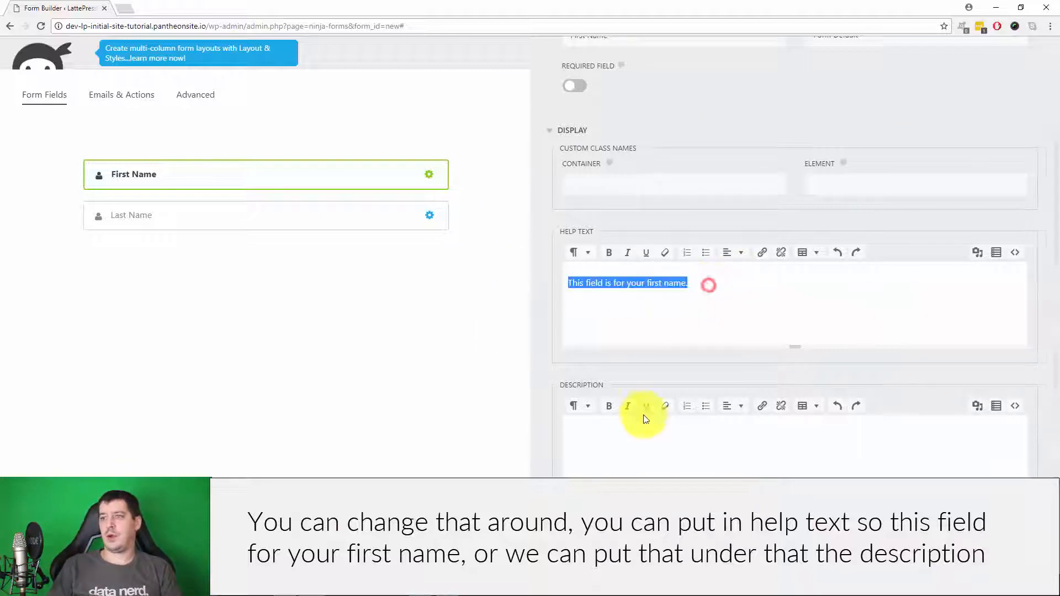
{"action": "key", "text": "ctrl+x"}
{"action": "left_click", "coordinate": [631, 432]}
{"action": "key", "text": "ctrl+v"}
{"action": "left_click", "coordinate": [634, 310]}
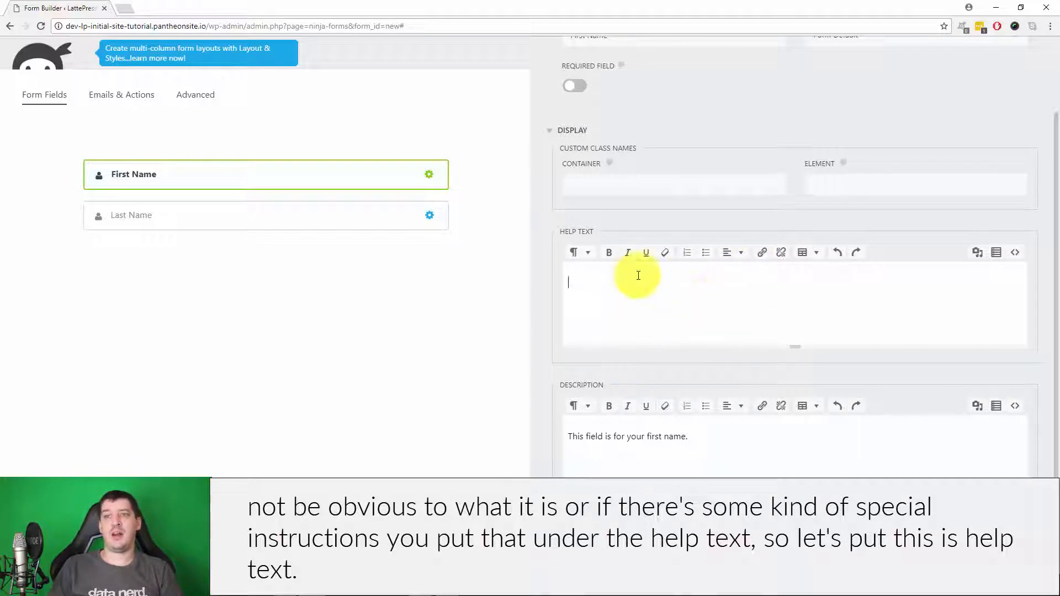
{"action": "left_click", "coordinate": [707, 299]}
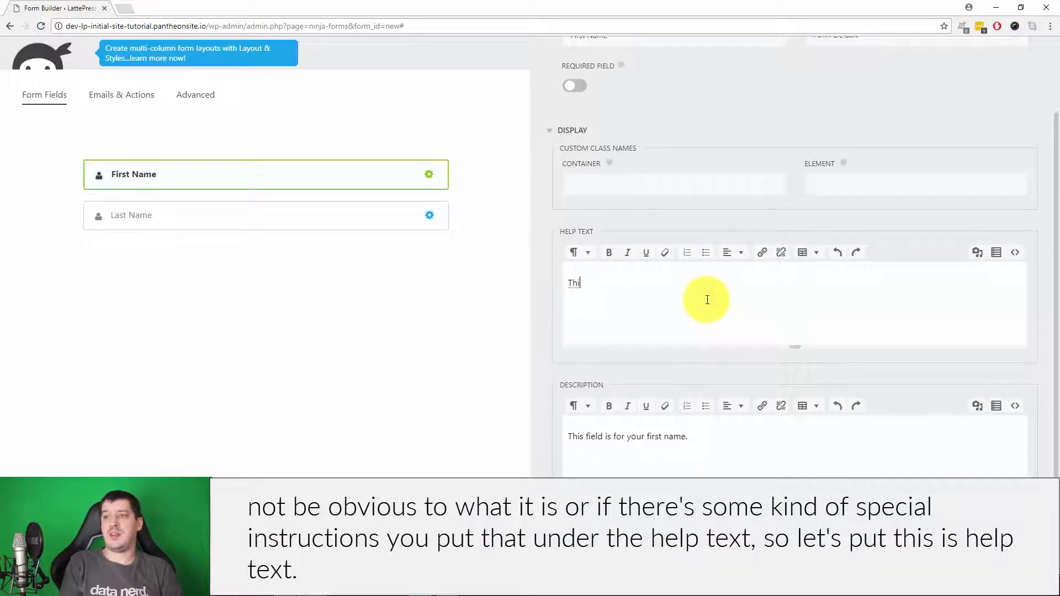
- Enter 'This is help text.' as the First Name help text
{"action": "type", "text": "This is help te"}
{"action": "type", "text": "xt."}
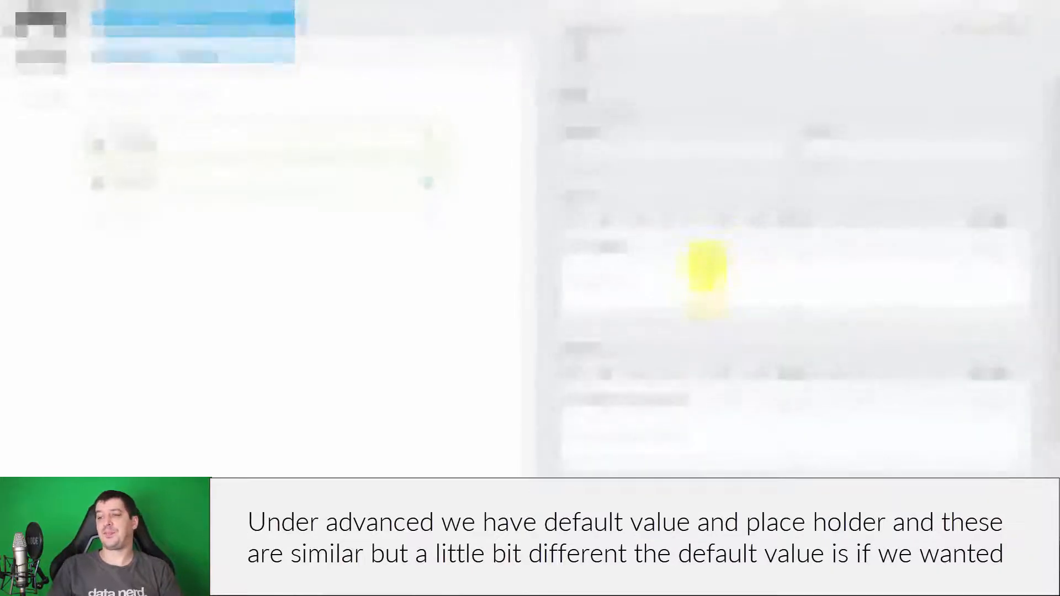
{"action": "scroll", "coordinate": [707, 300], "scroll_direction": "down", "scroll_amount": 3}
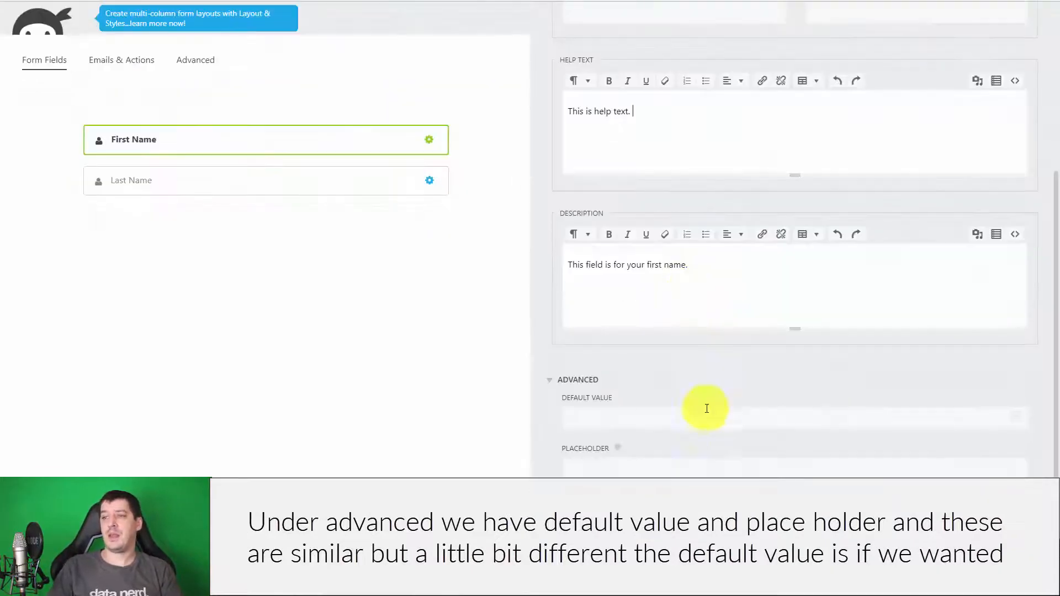
{"action": "left_click", "coordinate": [677, 416]}
{"action": "left_click", "coordinate": [655, 465]}
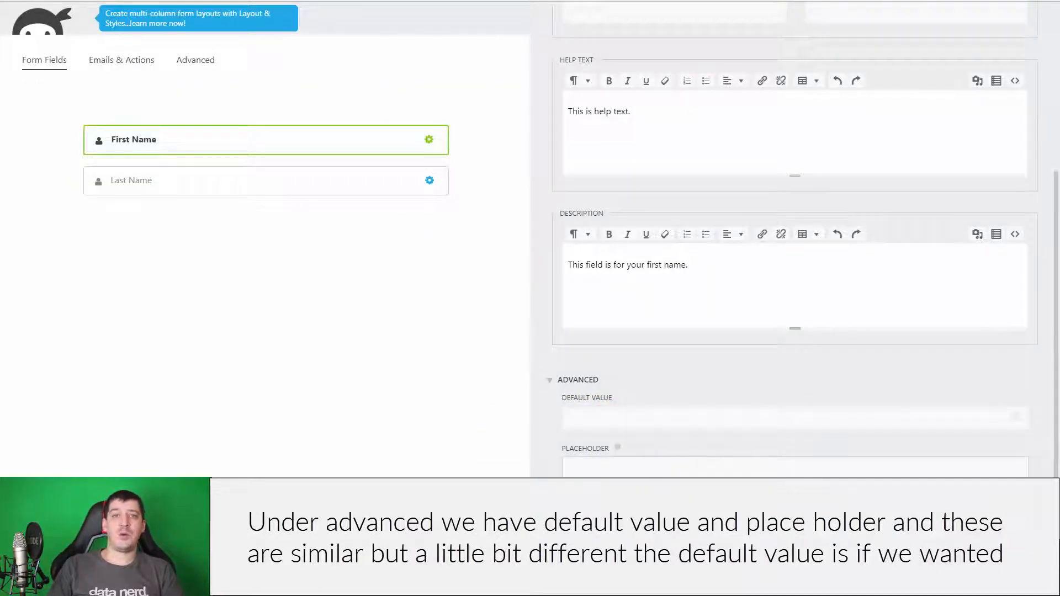
{"action": "left_click", "coordinate": [671, 415]}
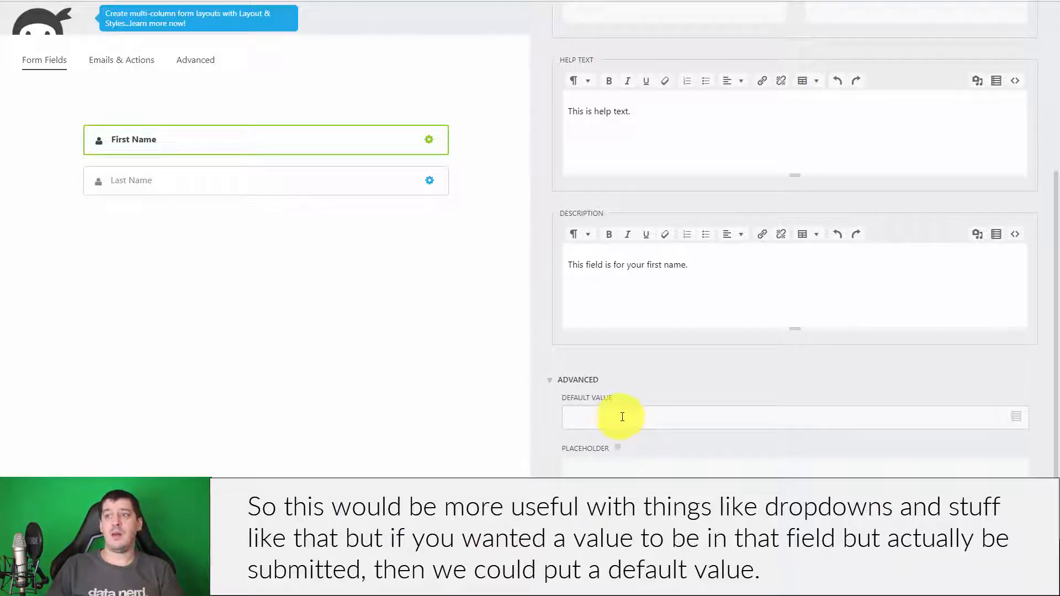
- Try 'John' as the placeholder, then delete it and move to the Default Value field
{"action": "left_click", "coordinate": [619, 464]}
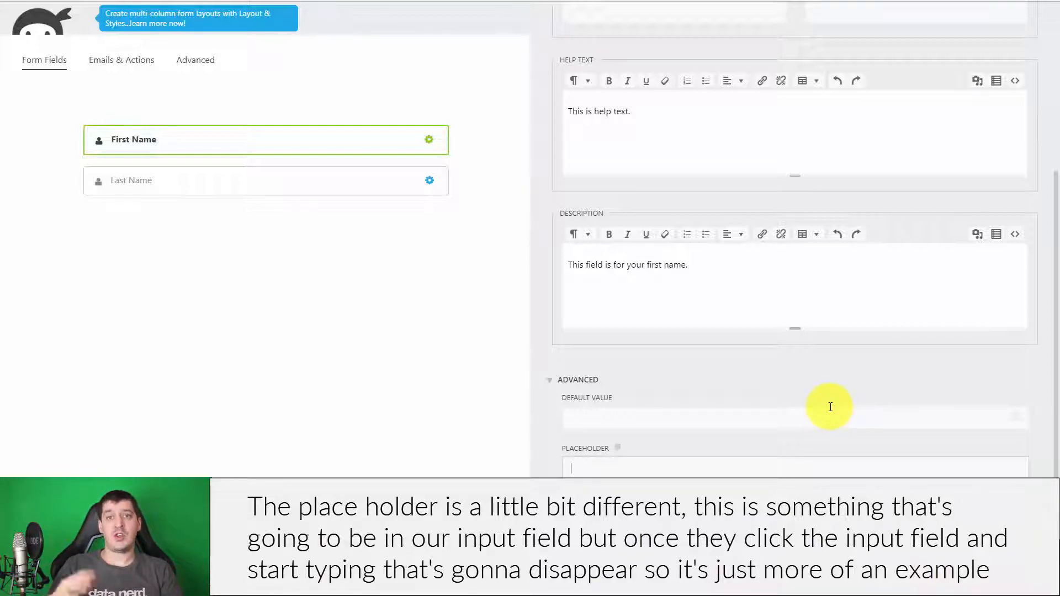
{"action": "type", "text": "John"}
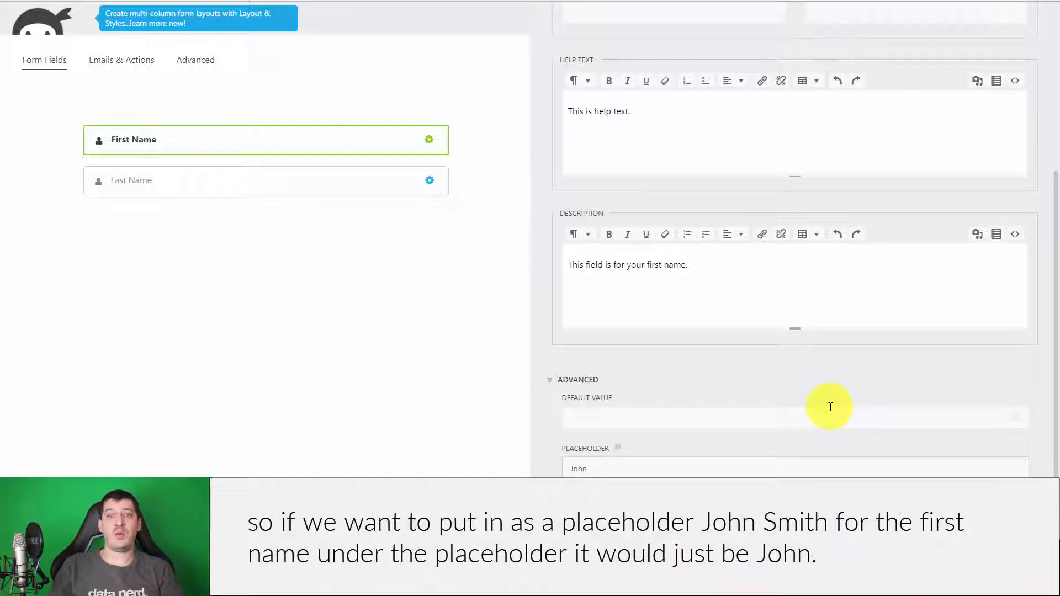
{"action": "left_click", "coordinate": [400, 425]}
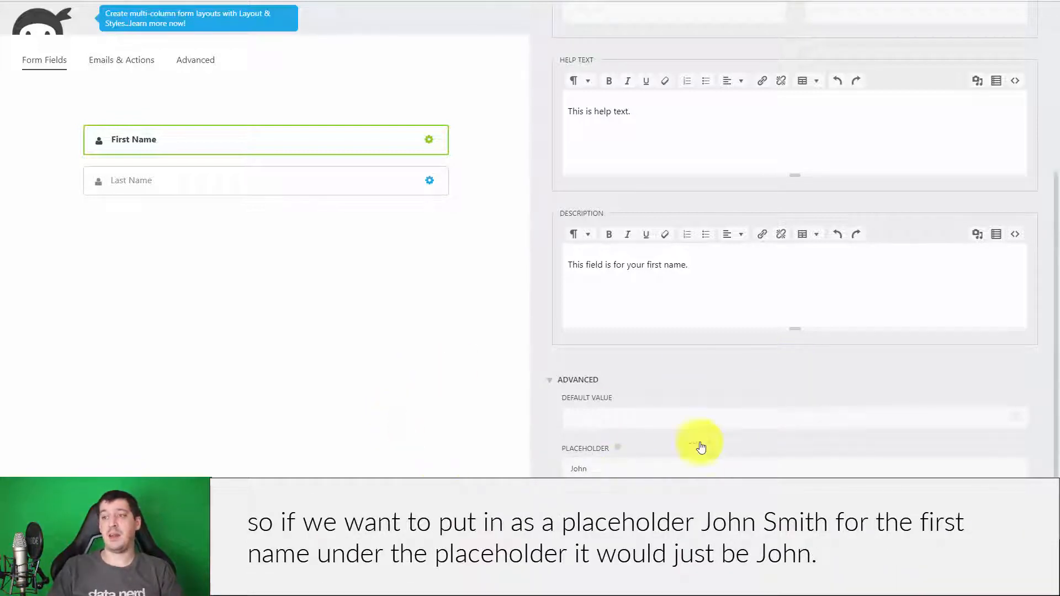
{"action": "left_click", "coordinate": [634, 470]}
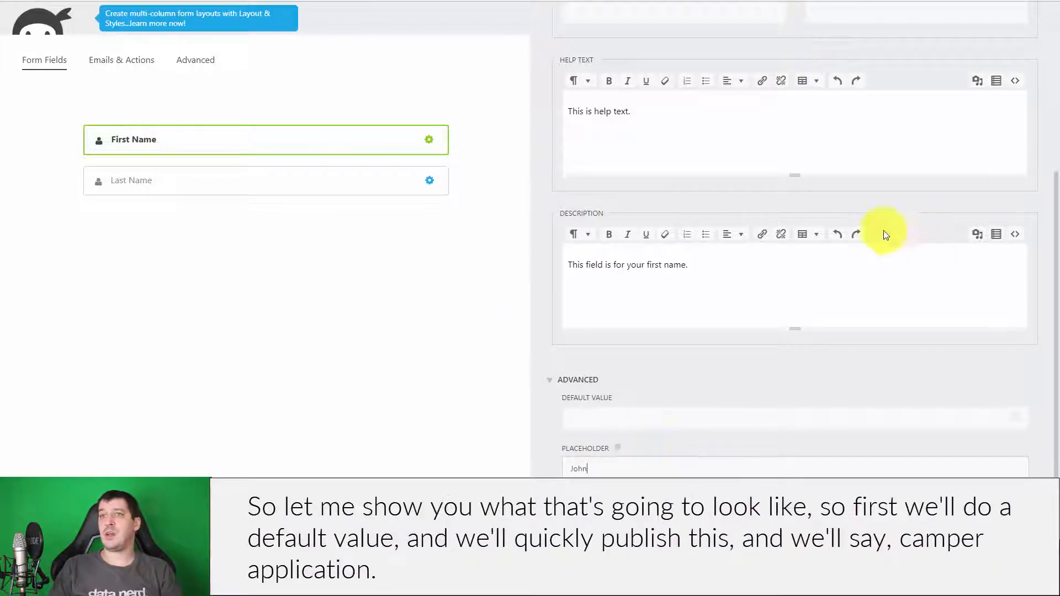
{"action": "scroll", "coordinate": [801, 251], "scroll_direction": "up", "scroll_amount": 5}
{"action": "scroll", "coordinate": [726, 405], "scroll_direction": "down", "scroll_amount": 5}
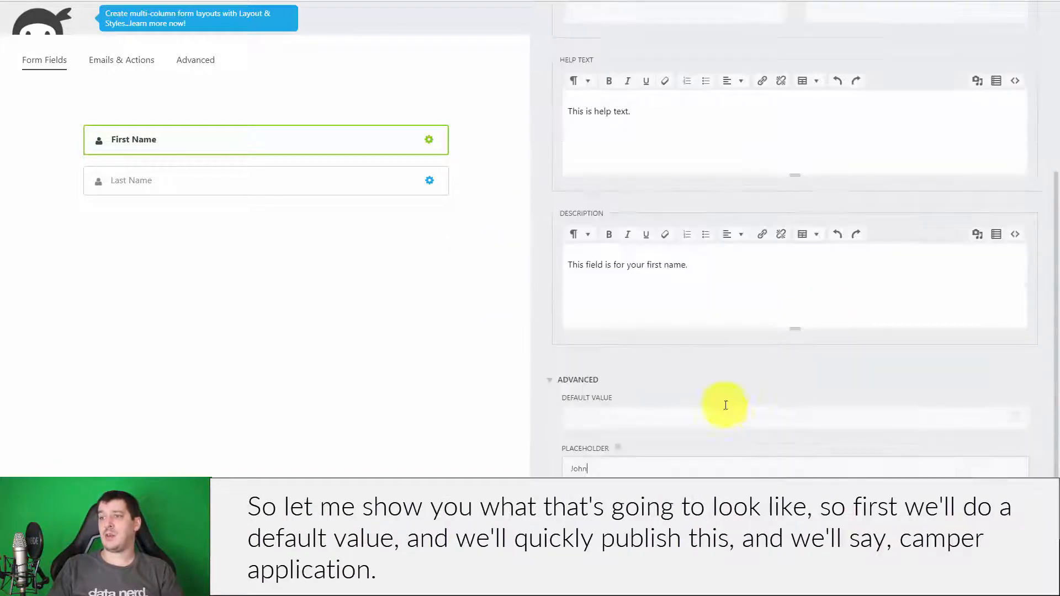
{"action": "double_click", "coordinate": [579, 468]}
{"action": "key", "text": "BackSpace"}
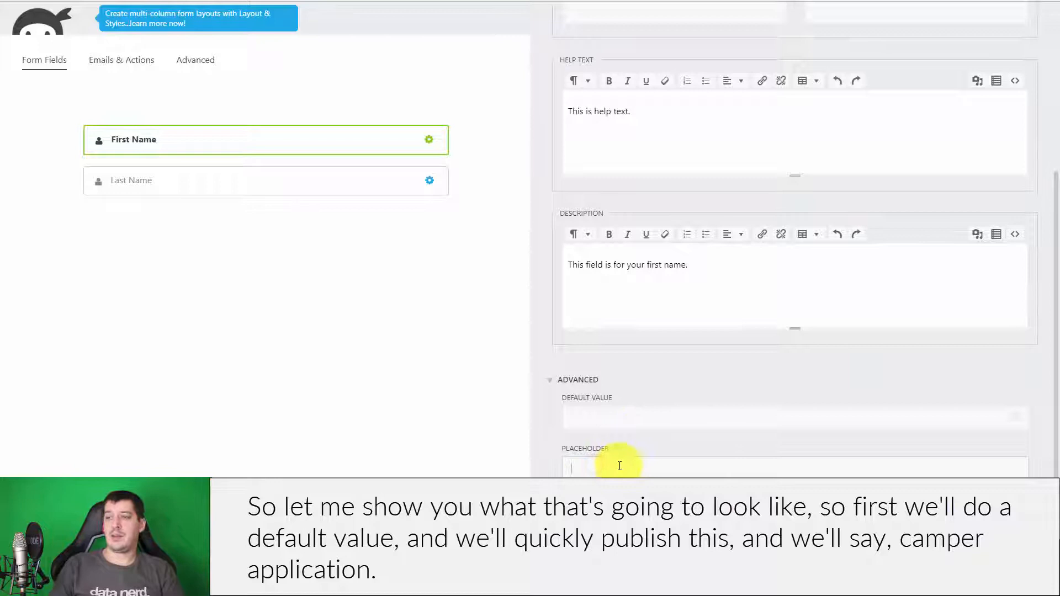
{"action": "left_click", "coordinate": [623, 420]}
- Collapse and reopen the Advanced settings, then finish editing the First Name field
{"action": "left_click", "coordinate": [714, 379]}
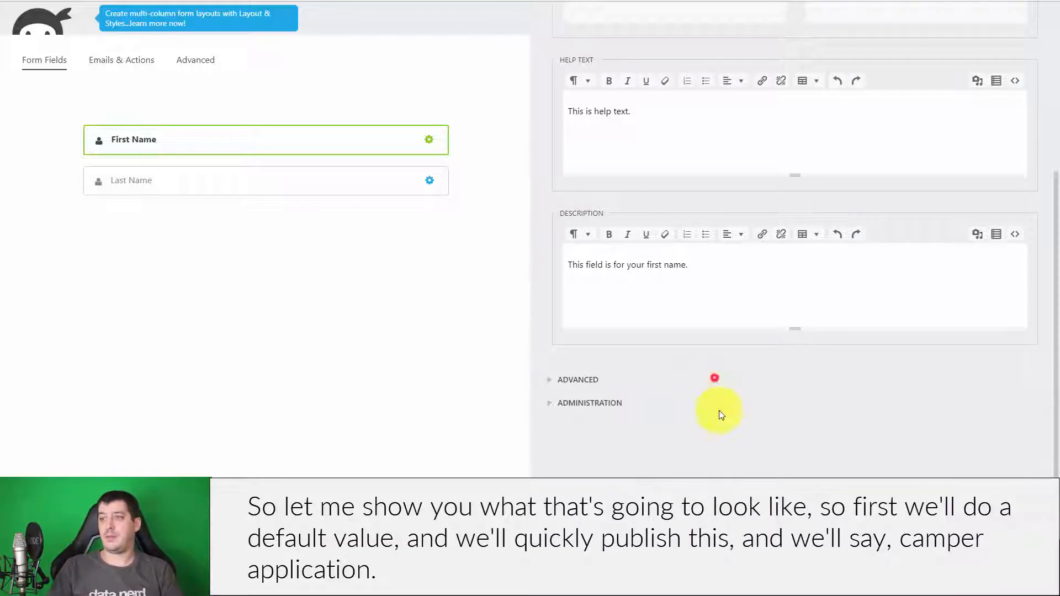
{"action": "scroll", "coordinate": [722, 414], "scroll_direction": "up", "scroll_amount": 5}
{"action": "scroll", "coordinate": [728, 402], "scroll_direction": "down", "scroll_amount": 3}
{"action": "left_click", "coordinate": [575, 478]}
{"action": "scroll", "coordinate": [750, 432], "scroll_direction": "up", "scroll_amount": 3}
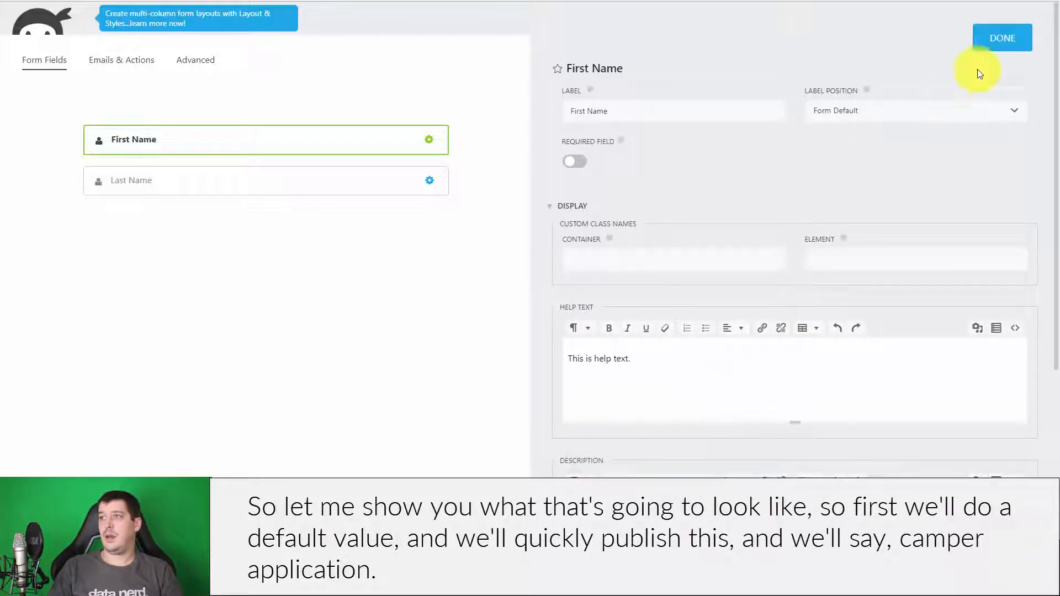
{"action": "left_click", "coordinate": [1001, 38]}
- Publish the form under the title 'Camper Application' with a Submit button added
{"action": "left_click", "coordinate": [1003, 59]}
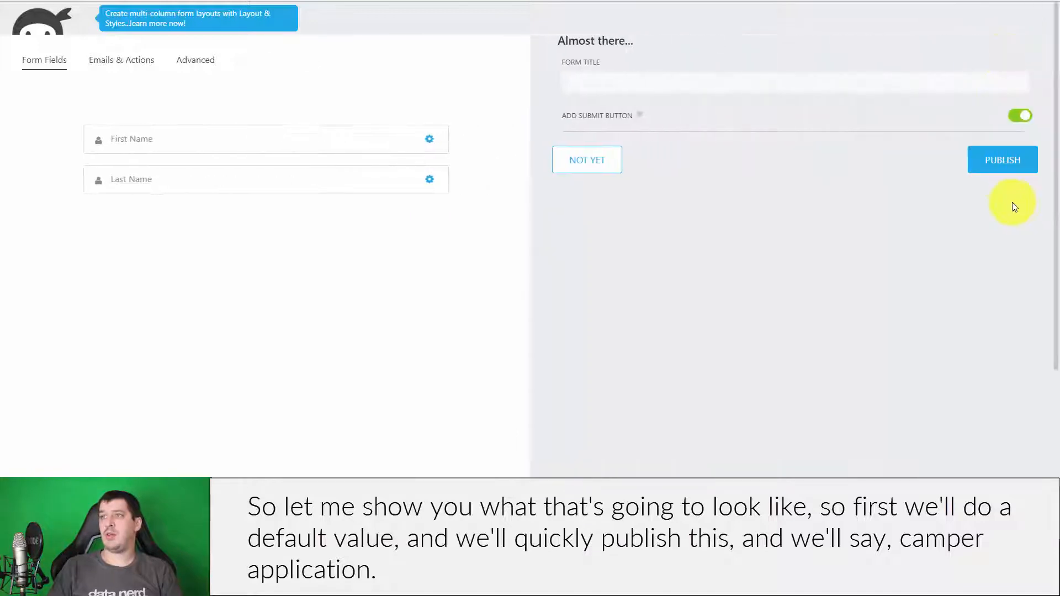
{"action": "left_click", "coordinate": [619, 90]}
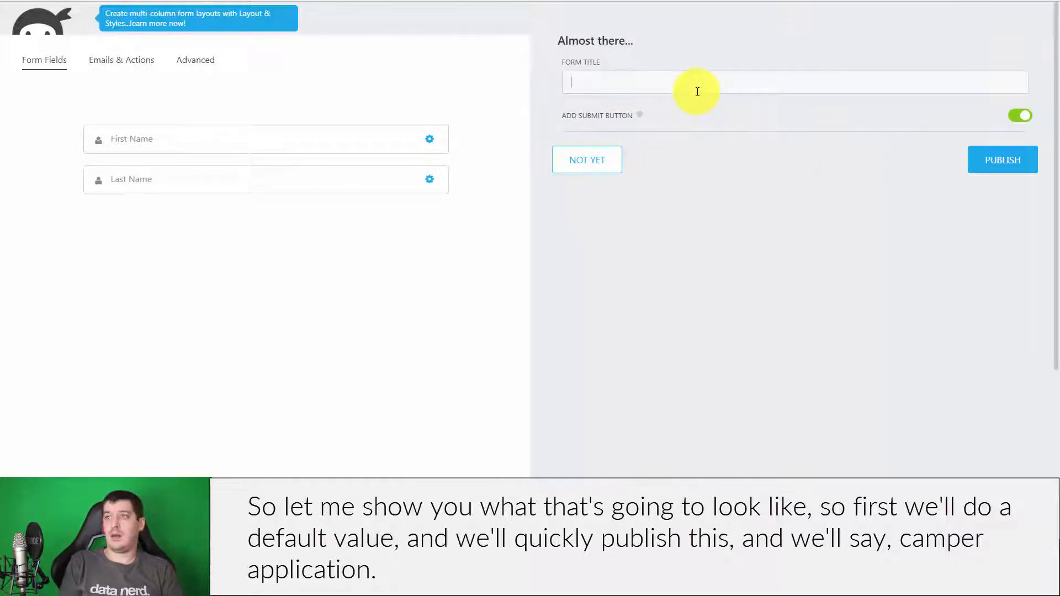
{"action": "type", "text": "Camper Application"}
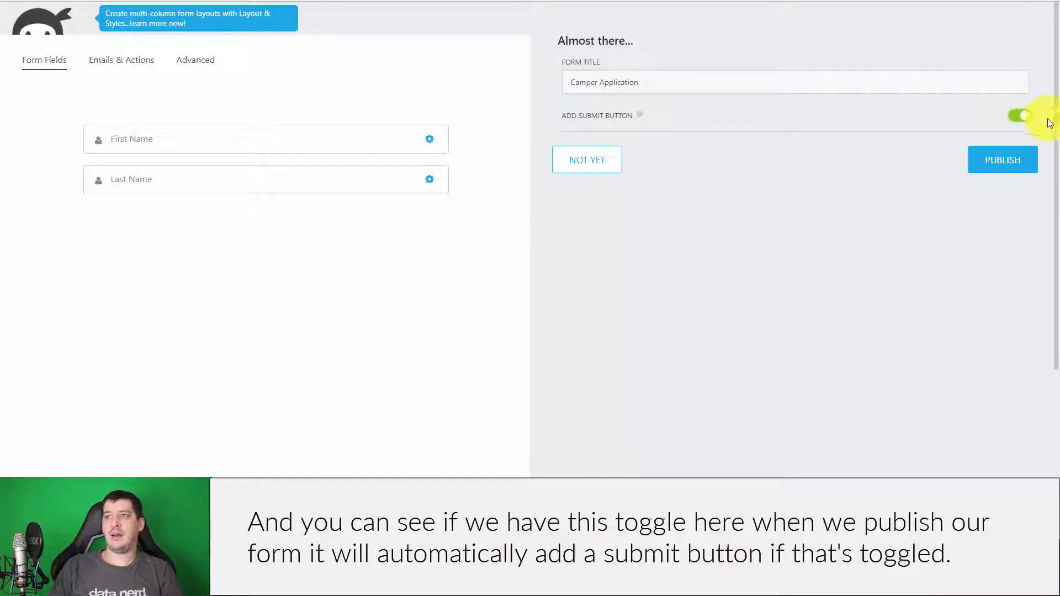
{"action": "left_click", "coordinate": [1016, 117]}
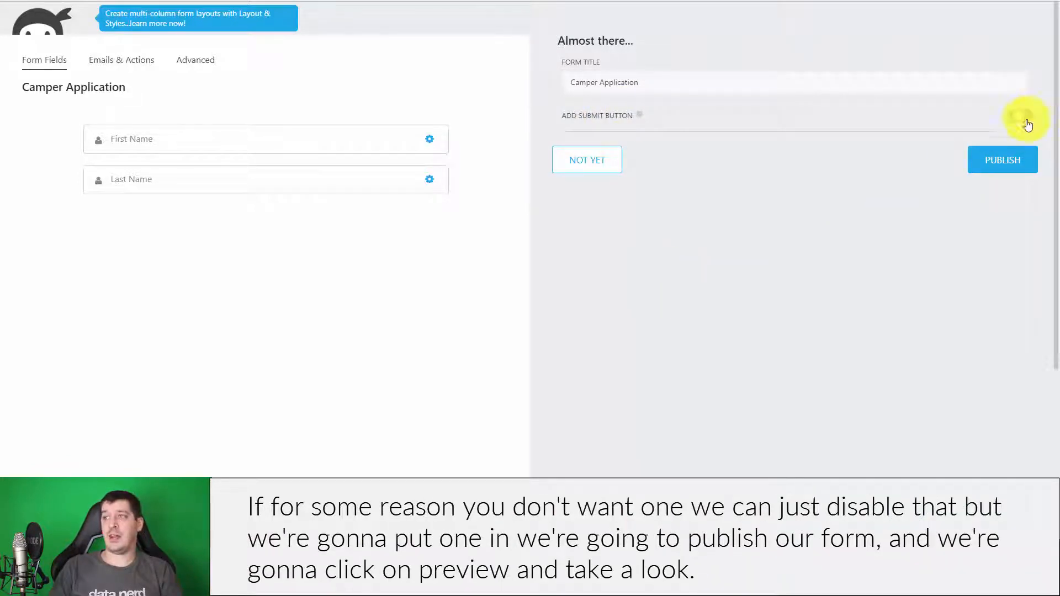
{"action": "left_click", "coordinate": [1004, 163]}
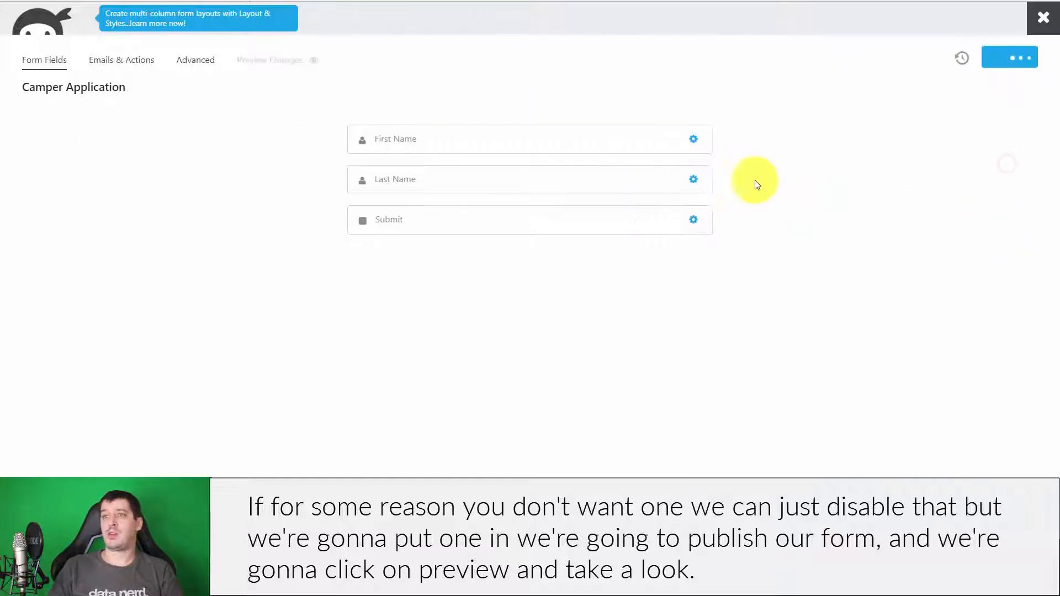
- Preview the published form and highlight the First Name description on the live page
{"action": "left_click", "coordinate": [257, 62]}
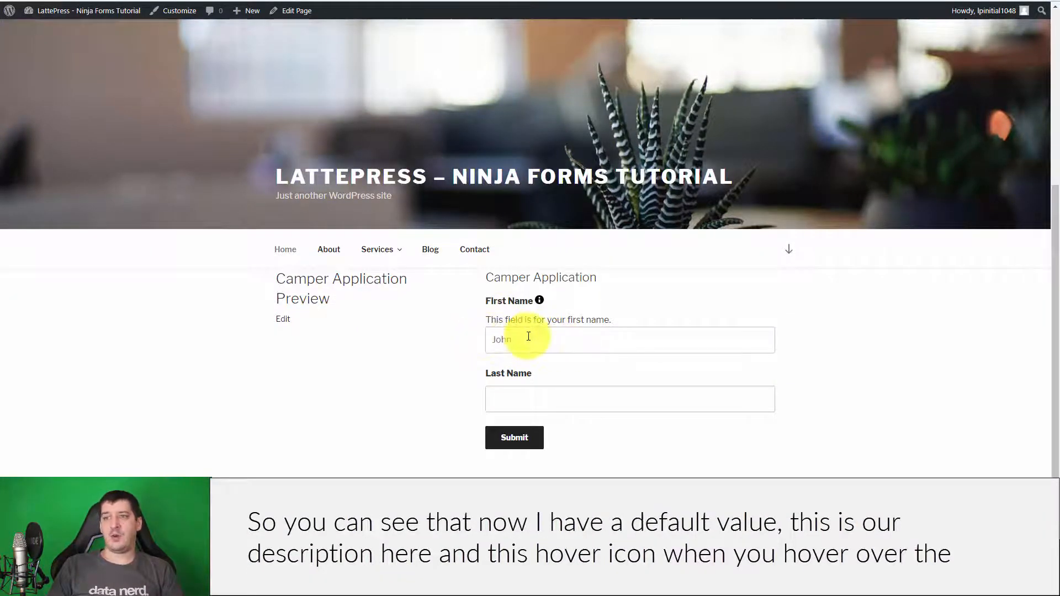
{"action": "left_click_drag", "start_coordinate": [486, 318], "coordinate": [620, 326]}
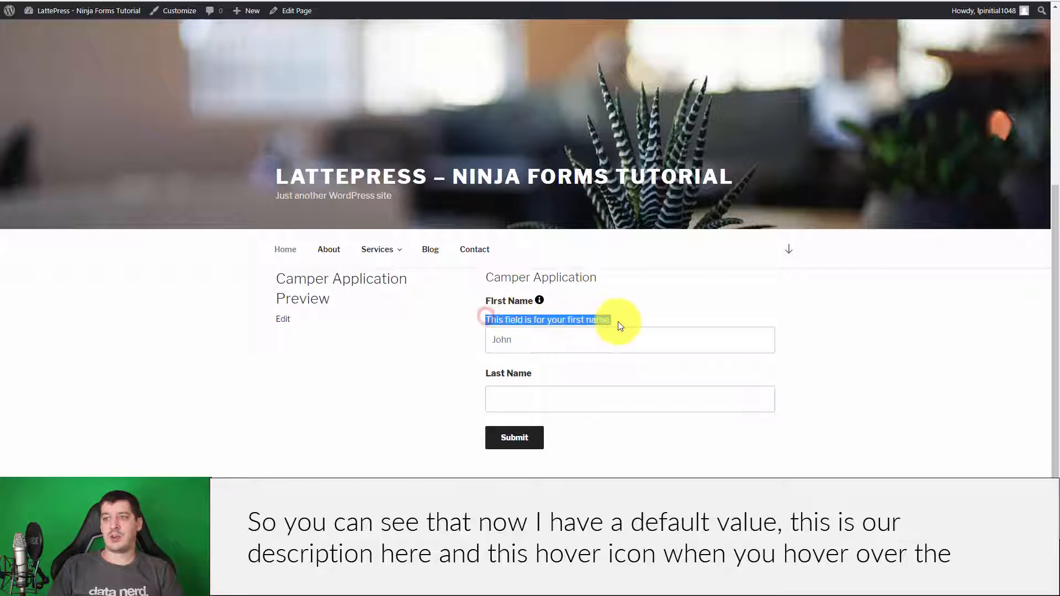
{"action": "mouse_move", "coordinate": [540, 300]}
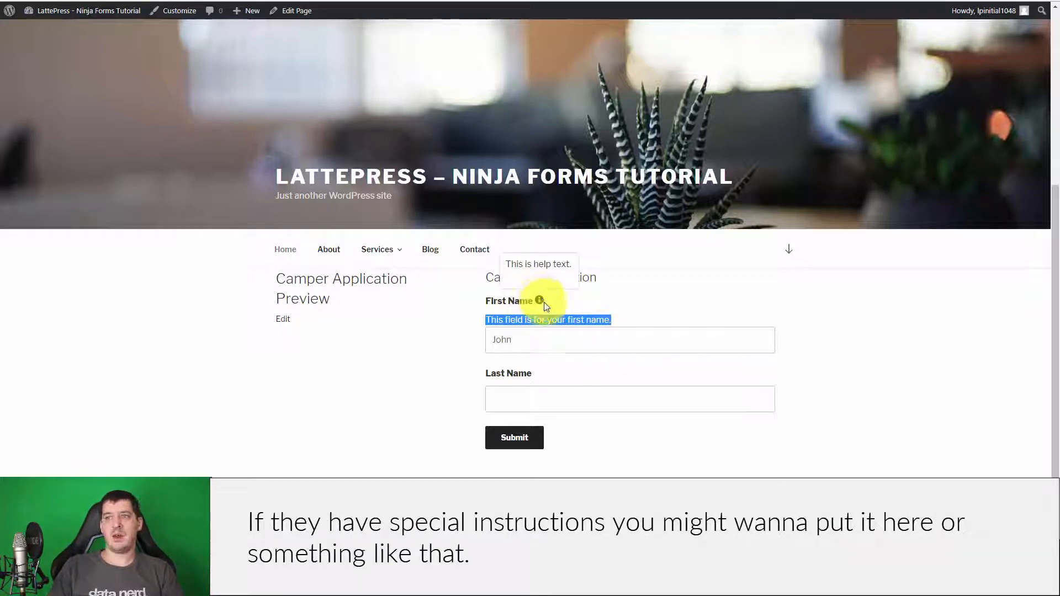
- Type into the prefilled John value, undo it, and reopen the First Name settings in the builder
{"action": "left_click", "coordinate": [542, 340]}
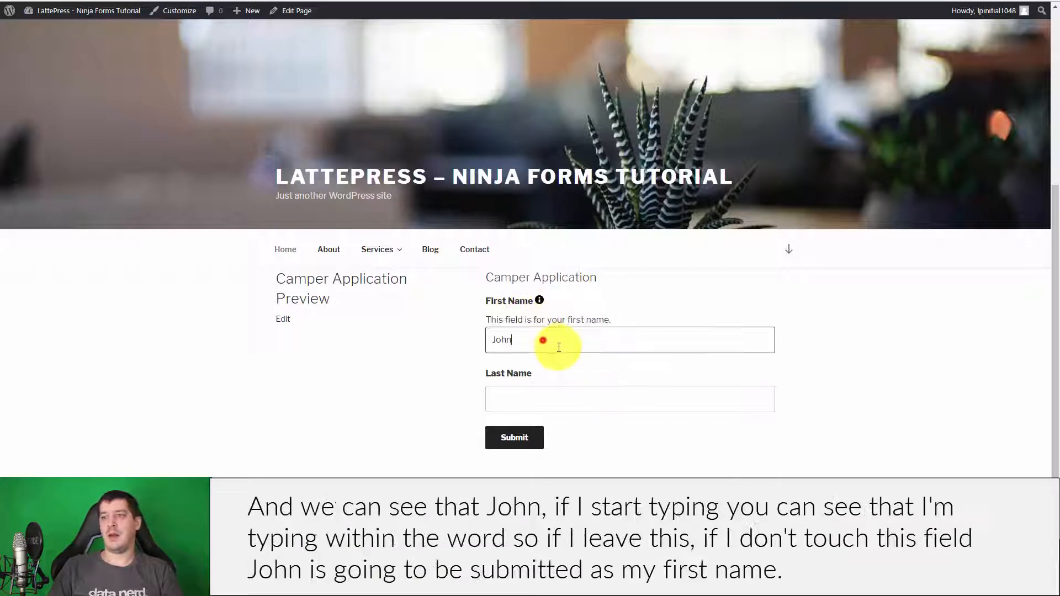
{"action": "left_click", "coordinate": [507, 340]}
{"action": "left_click", "coordinate": [524, 342]}
{"action": "left_click", "coordinate": [507, 342]}
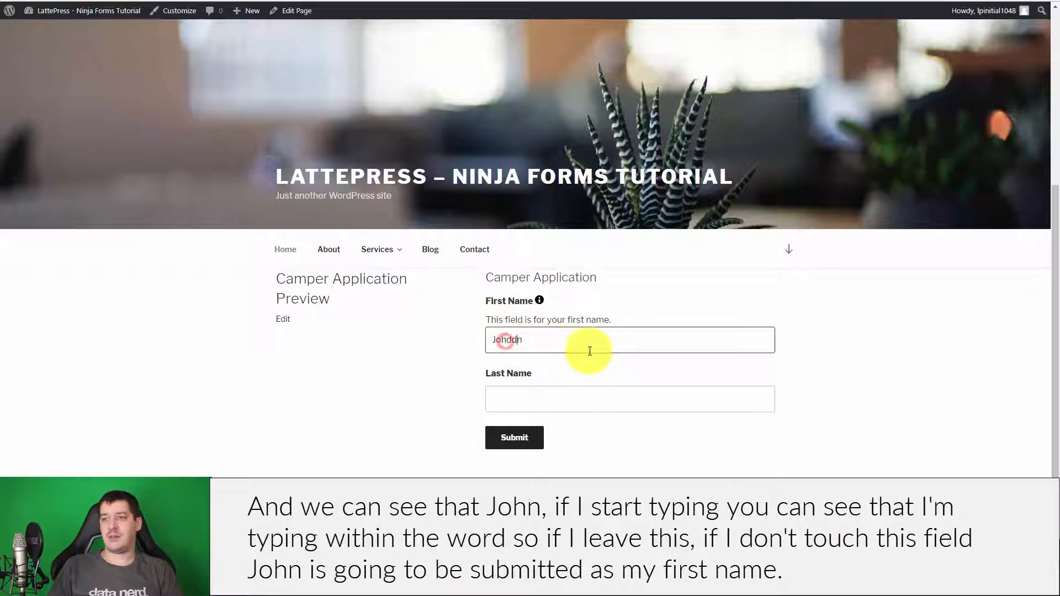
{"action": "type", "text": "dddddd"}
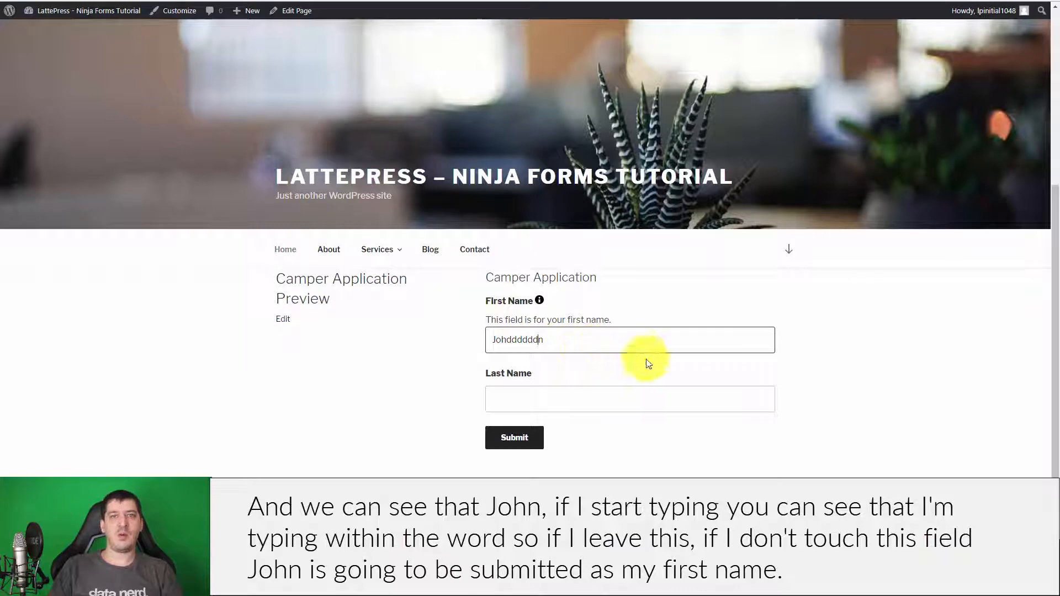
{"action": "left_click", "coordinate": [565, 337]}
{"action": "key", "text": "ctrl+z"}
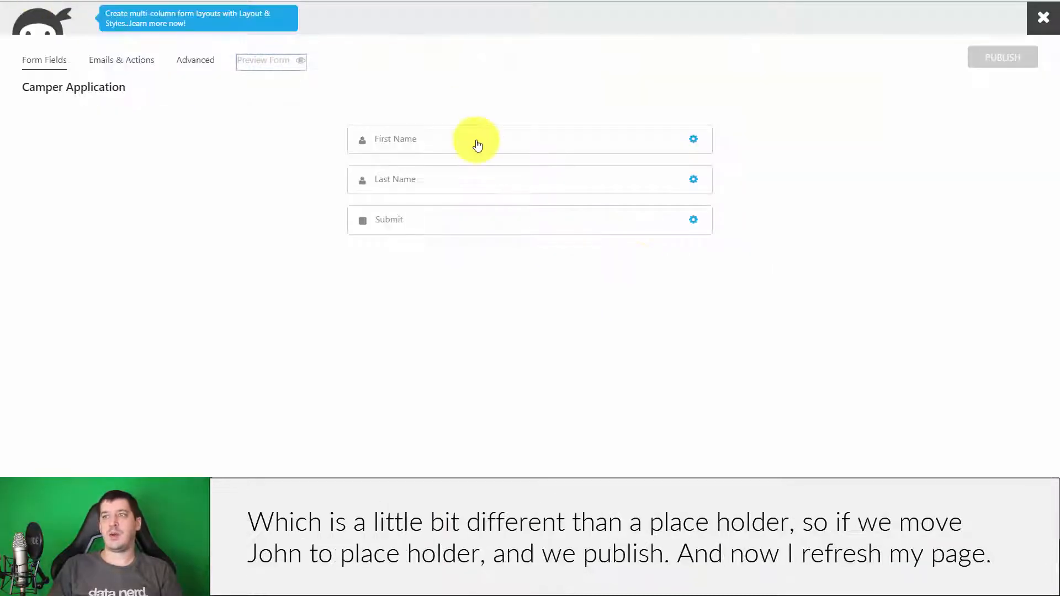
{"action": "left_click", "coordinate": [478, 145]}
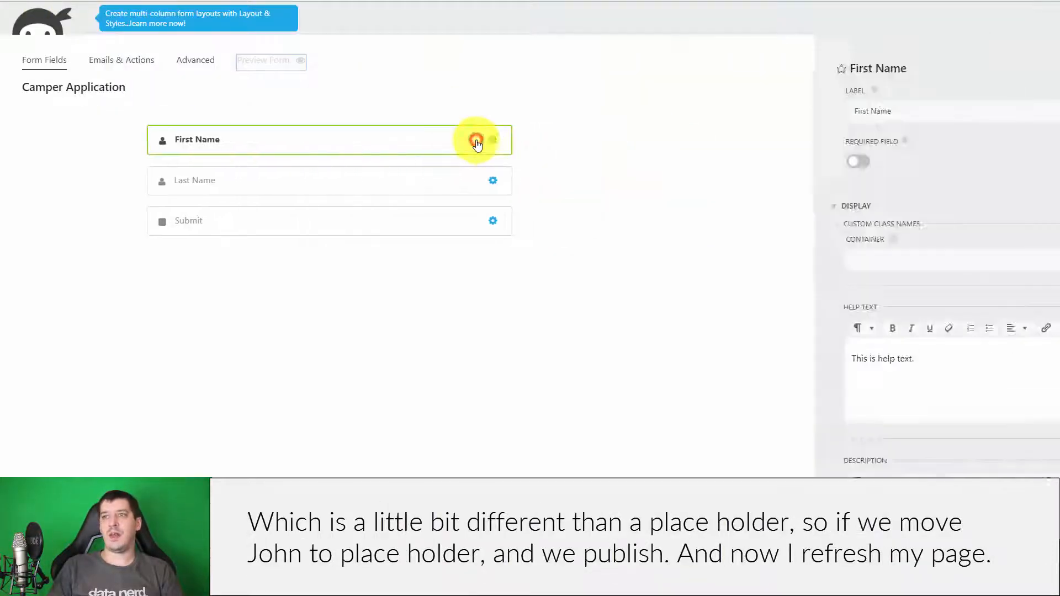
- Move 'John' from the First Name Default Value into its Placeholder and republish the form
{"action": "scroll", "coordinate": [747, 296], "scroll_direction": "down", "scroll_amount": 4}
{"action": "double_click", "coordinate": [610, 421]}
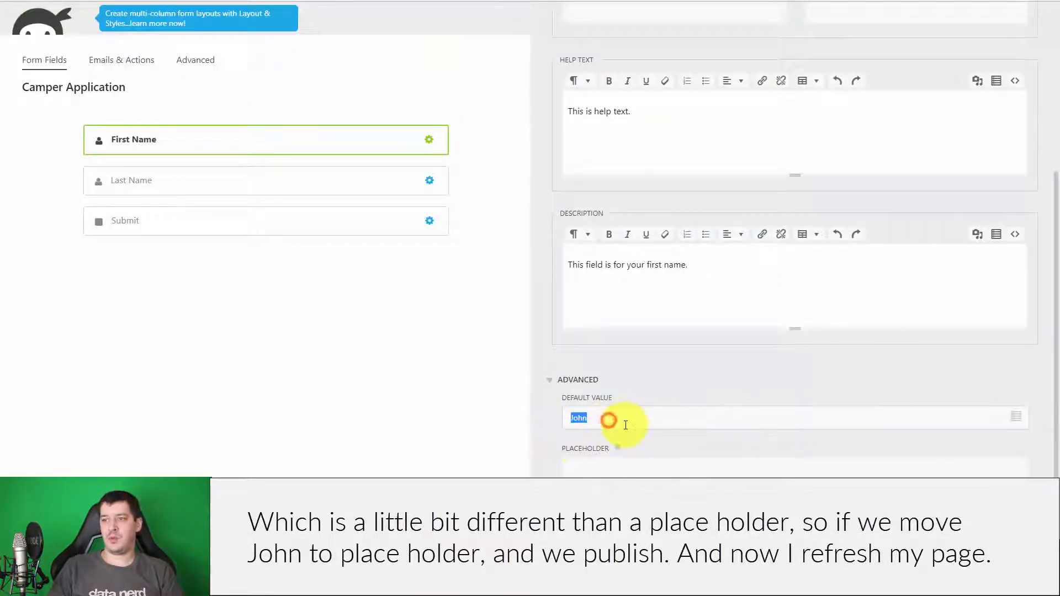
{"action": "key", "text": "ctrl+x"}
{"action": "left_click", "coordinate": [620, 467]}
{"action": "key", "text": "ctrl+v"}
{"action": "scroll", "coordinate": [789, 335], "scroll_direction": "up", "scroll_amount": 5}
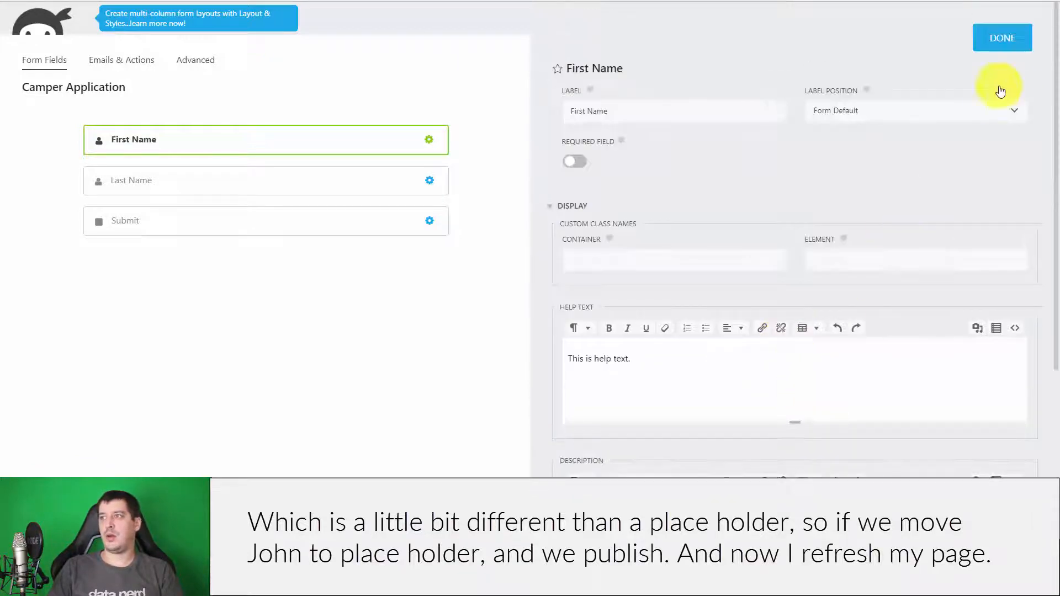
{"action": "left_click", "coordinate": [1007, 38]}
{"action": "left_click", "coordinate": [1003, 58]}
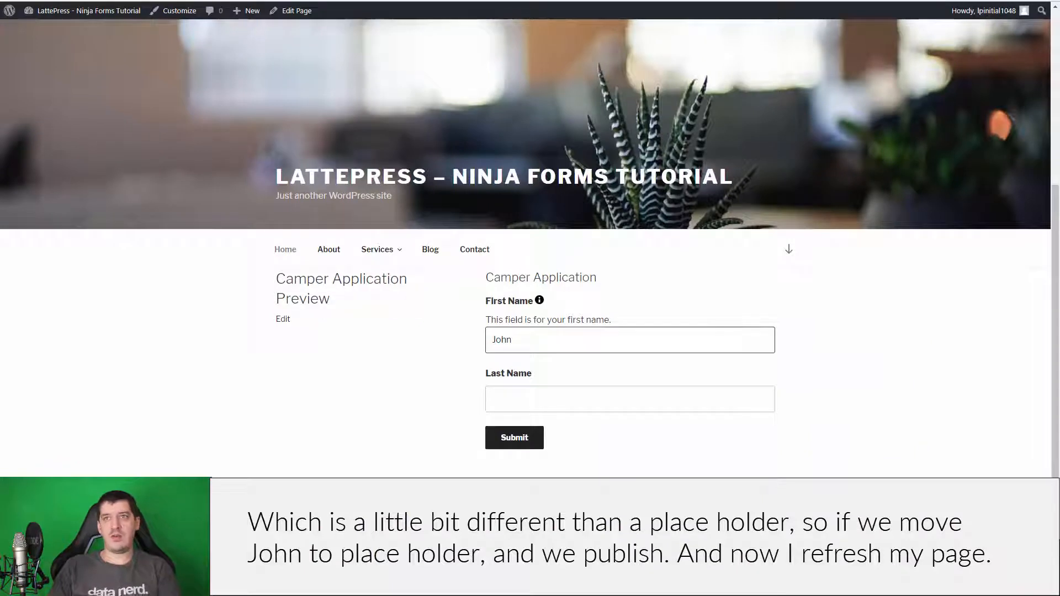
- Reload the live form and type in First Name to confirm John vanishes as a placeholder
{"action": "key", "text": "F5"}
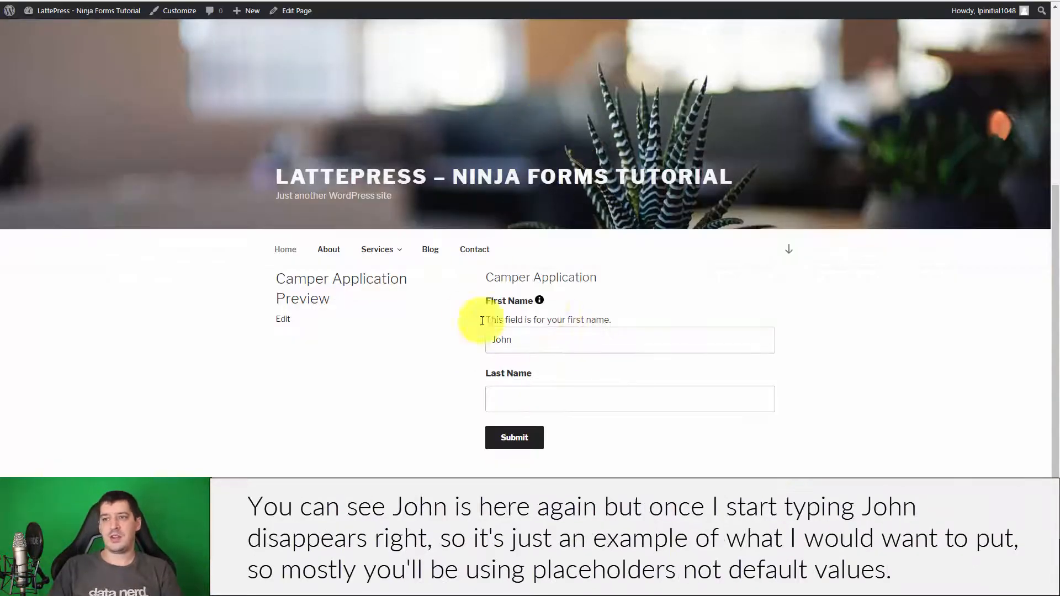
{"action": "left_click", "coordinate": [493, 338]}
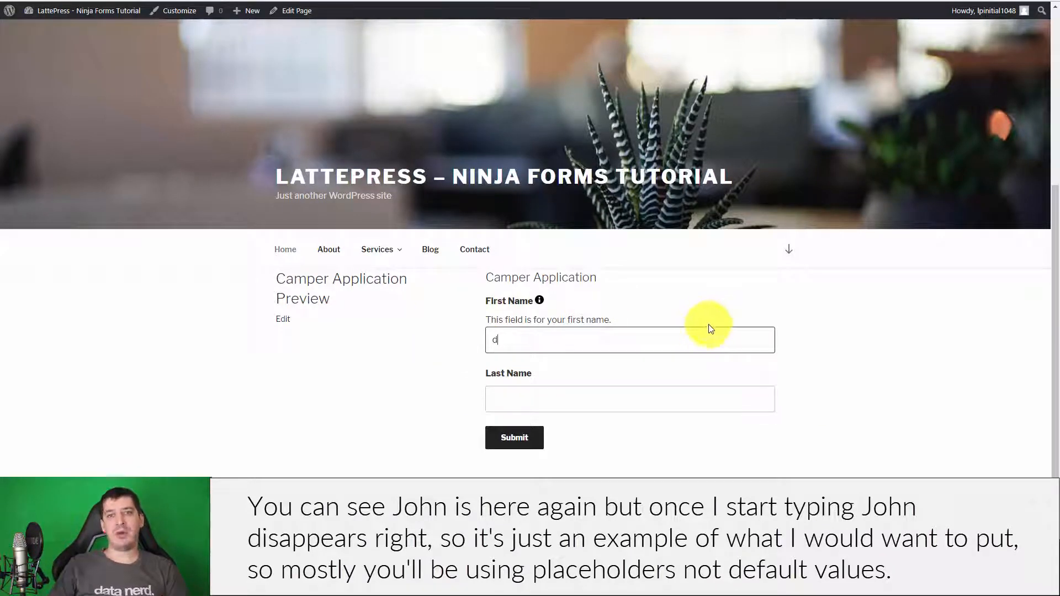
{"action": "left_click_drag", "start_coordinate": [548, 338], "coordinate": [426, 331]}
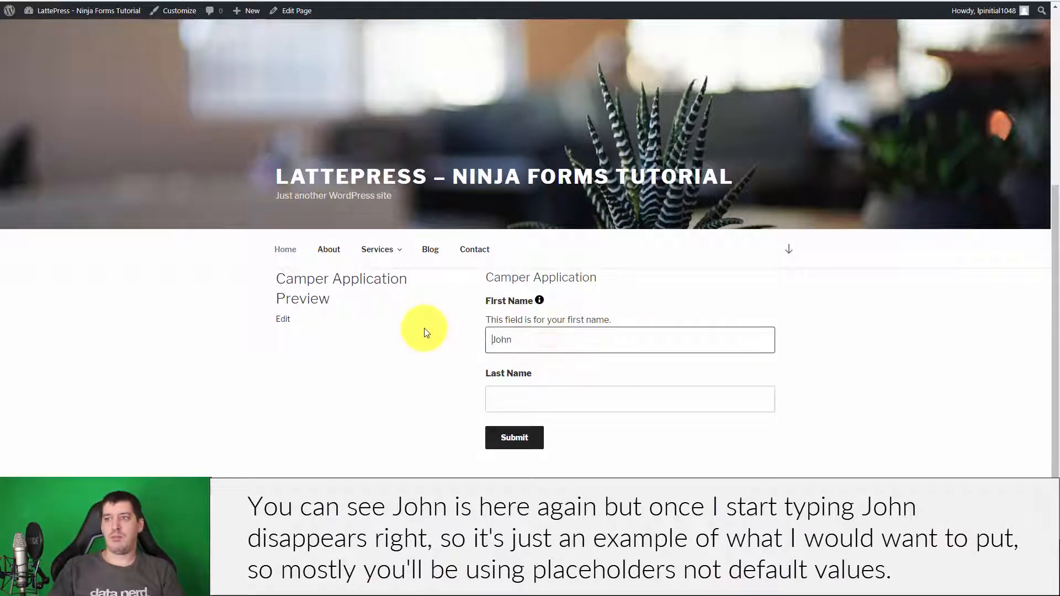
{"action": "left_click", "coordinate": [422, 330]}
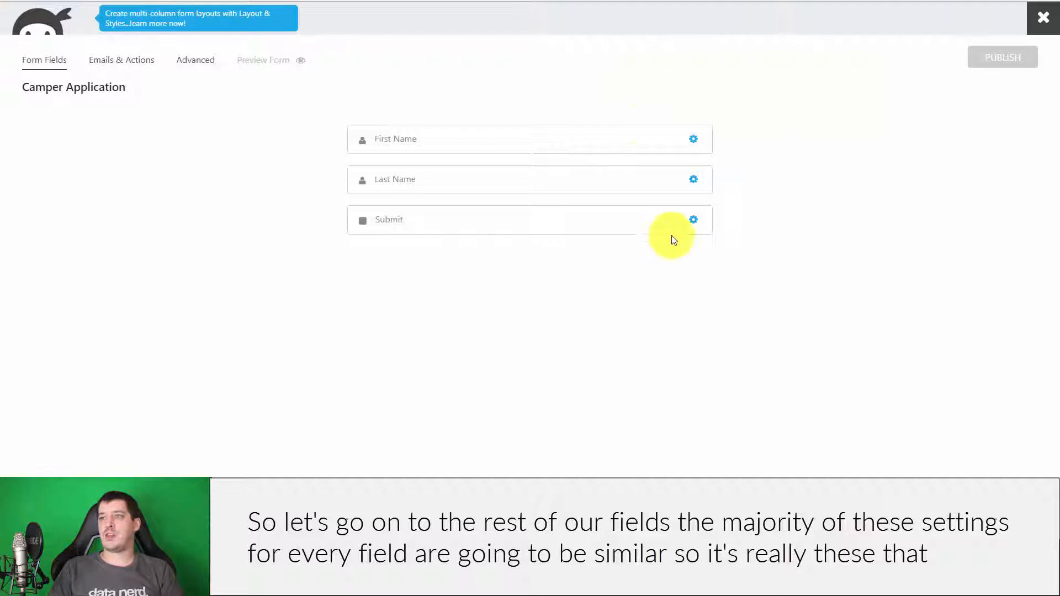
- Enter 'Smith' as the Last Name field's placeholder under Advanced
{"action": "left_click", "coordinate": [459, 181]}
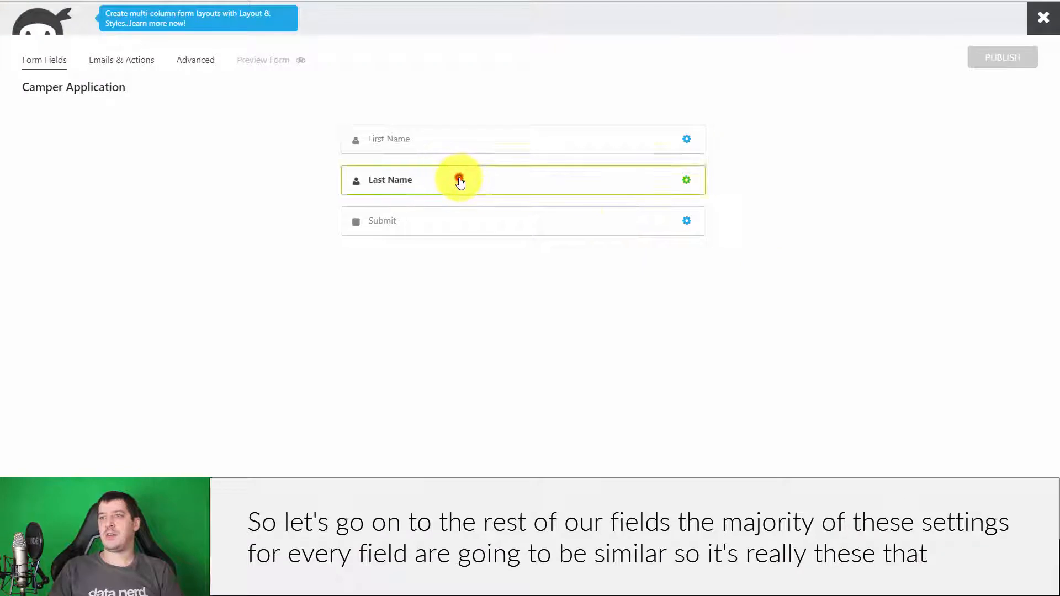
{"action": "left_click", "coordinate": [568, 209]}
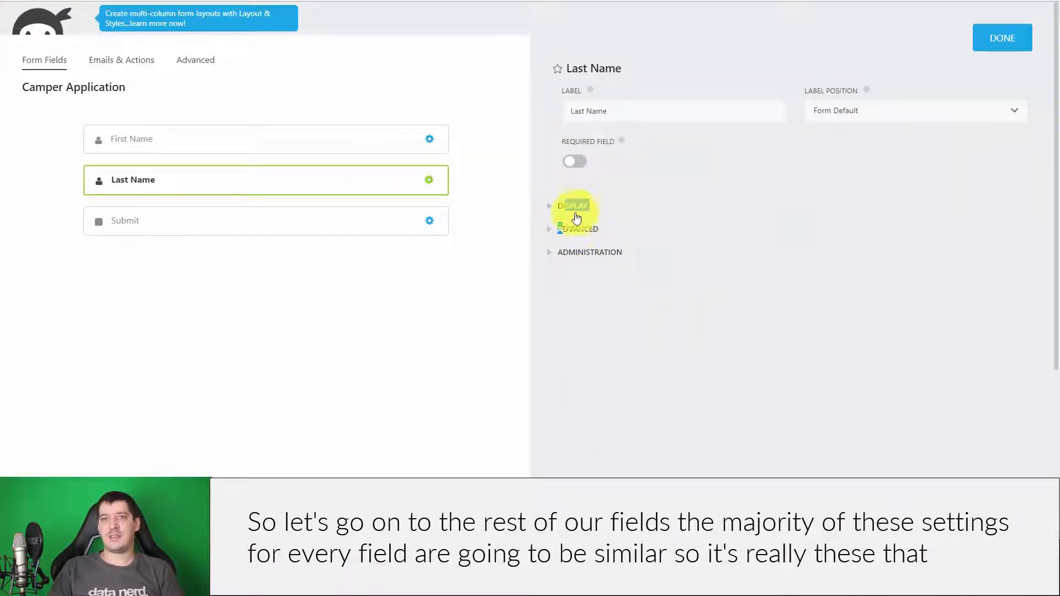
{"action": "left_click", "coordinate": [762, 318]}
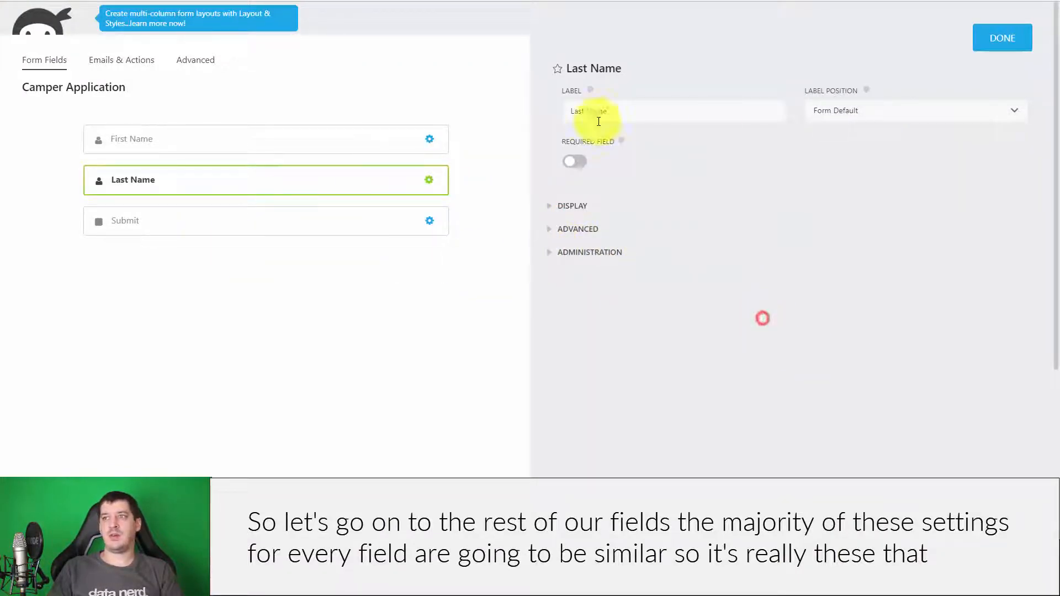
{"action": "left_click", "coordinate": [591, 228]}
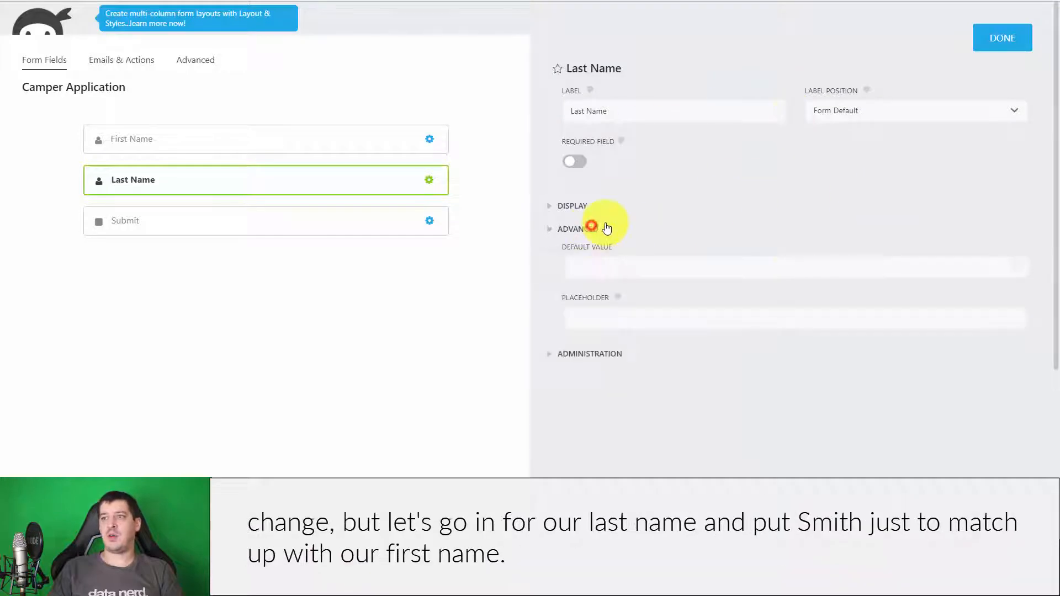
{"action": "left_click", "coordinate": [608, 314]}
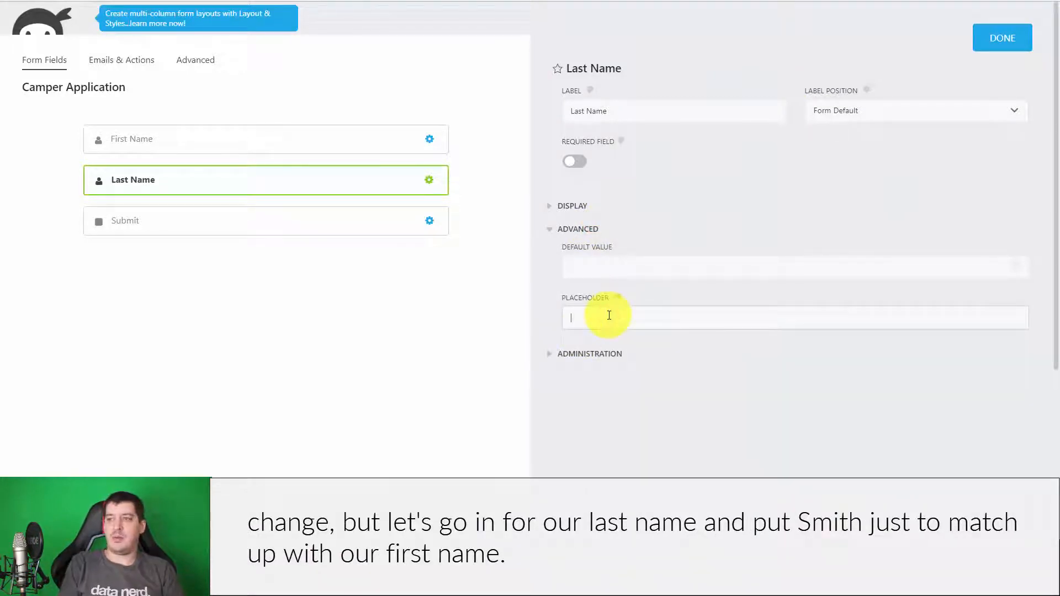
{"action": "left_click", "coordinate": [693, 466]}
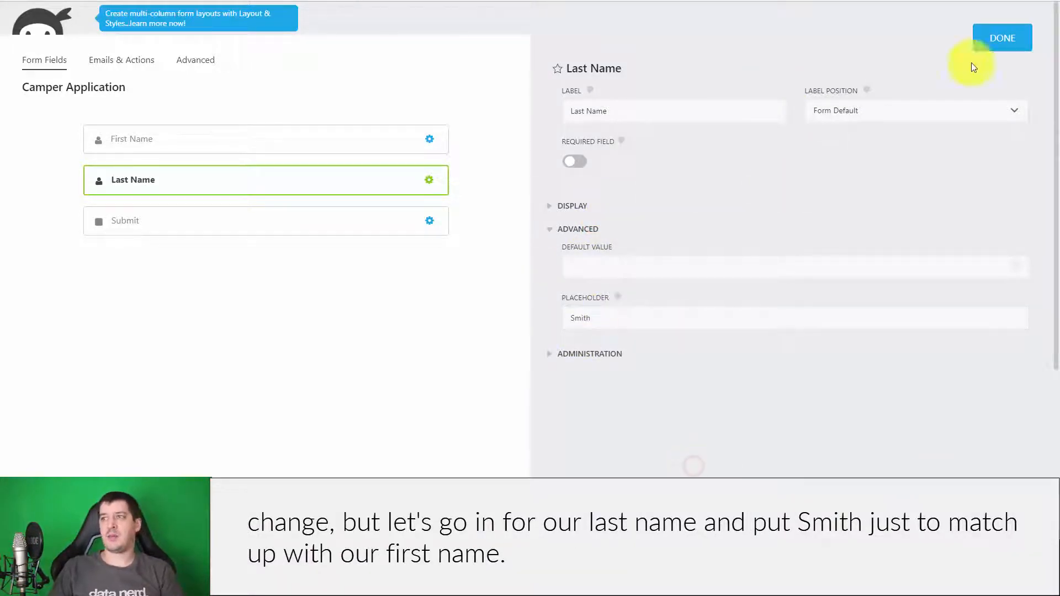
- Glance at the Submit and First Name settings, then close the field panel
{"action": "left_click", "coordinate": [219, 218]}
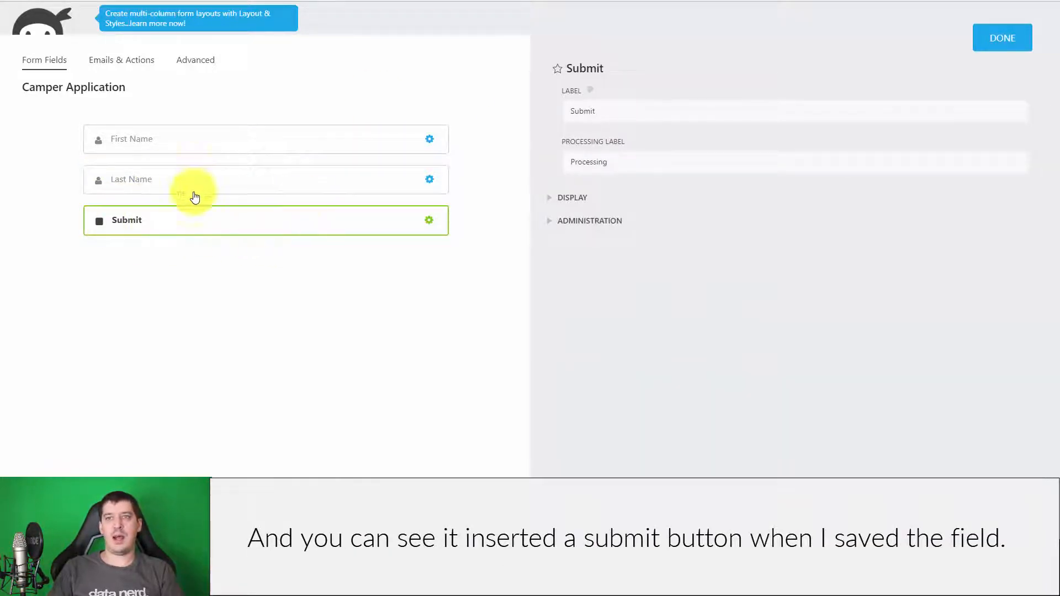
{"action": "left_click", "coordinate": [230, 132]}
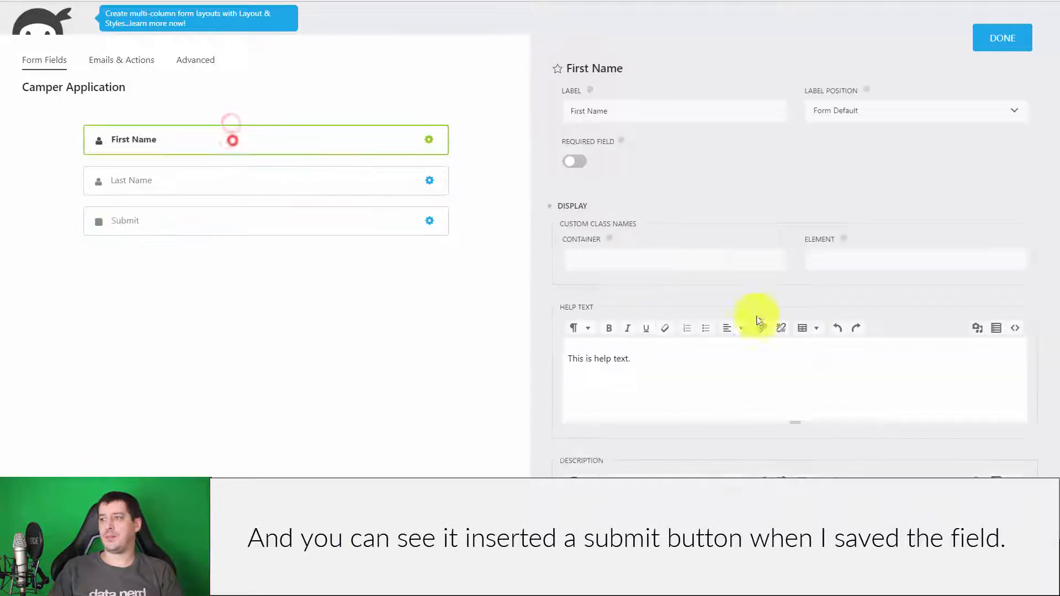
{"action": "left_click", "coordinate": [989, 35]}
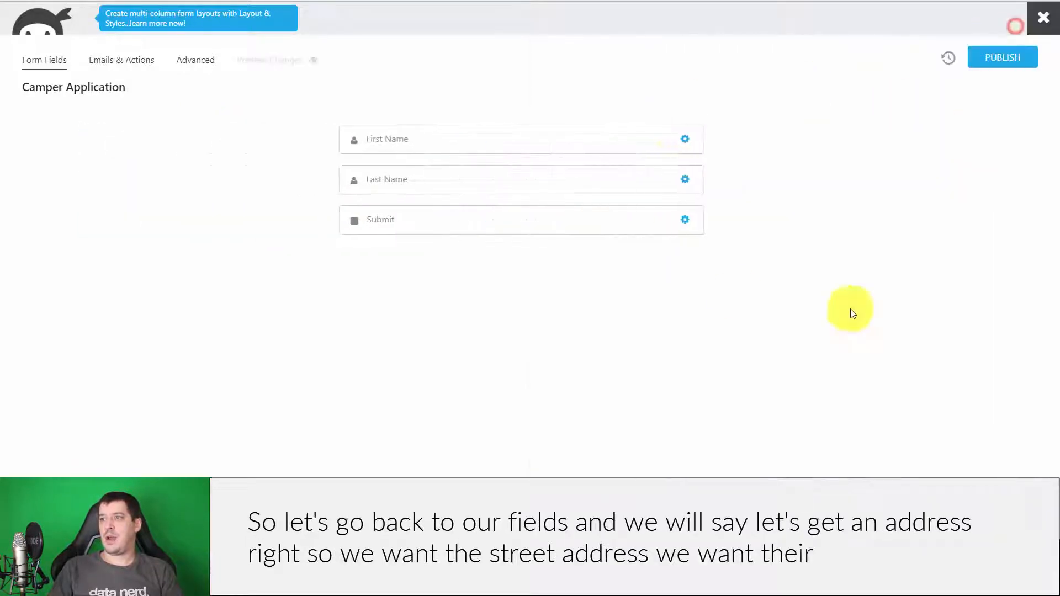
- Add Address, City, US States and Country fields from User Information Fields
{"action": "left_click", "coordinate": [1033, 473]}
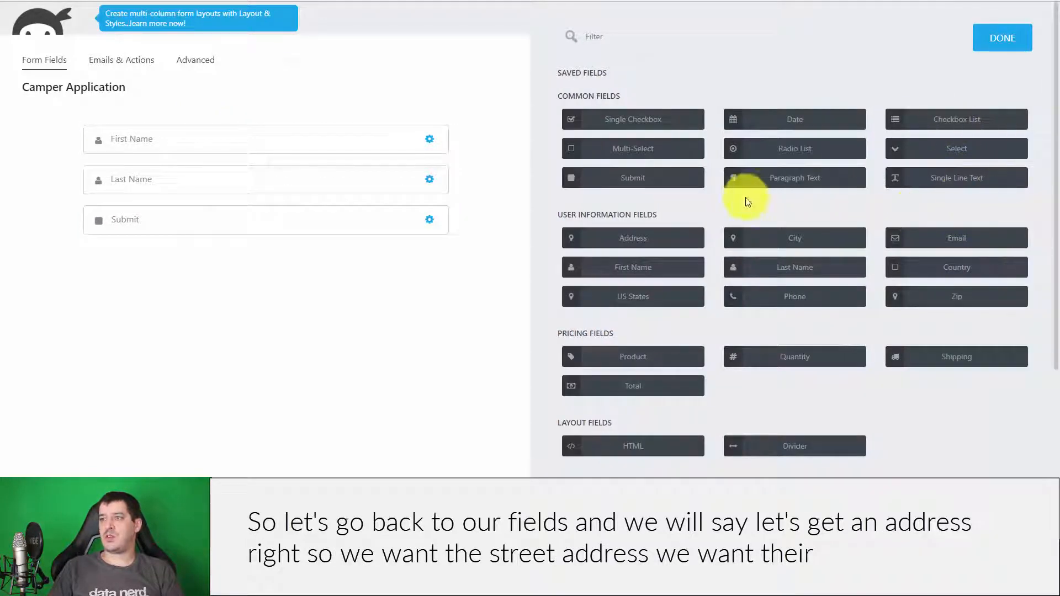
{"action": "left_click", "coordinate": [649, 243]}
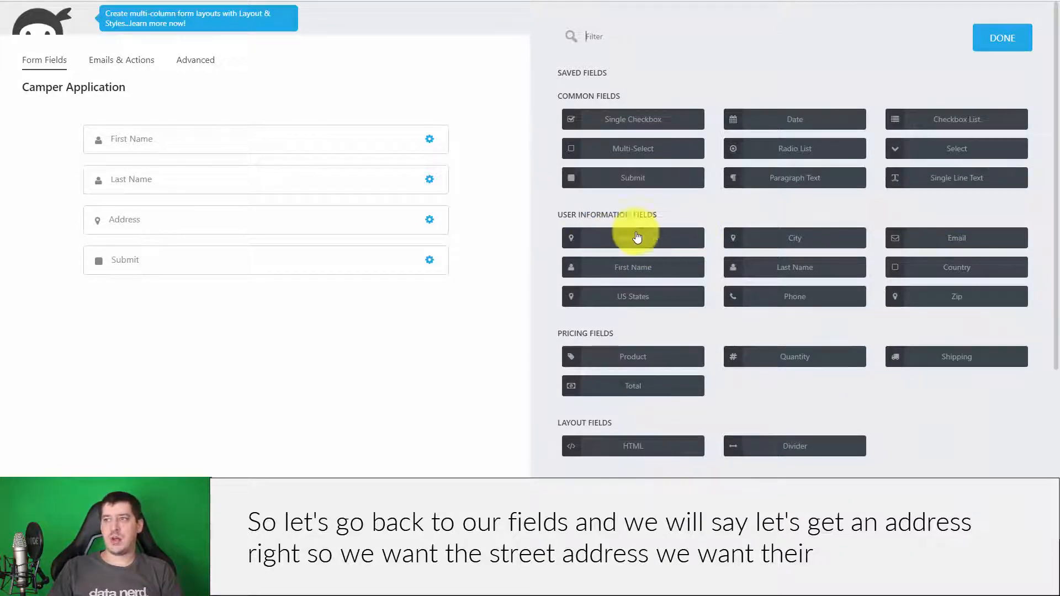
{"action": "left_click", "coordinate": [793, 241]}
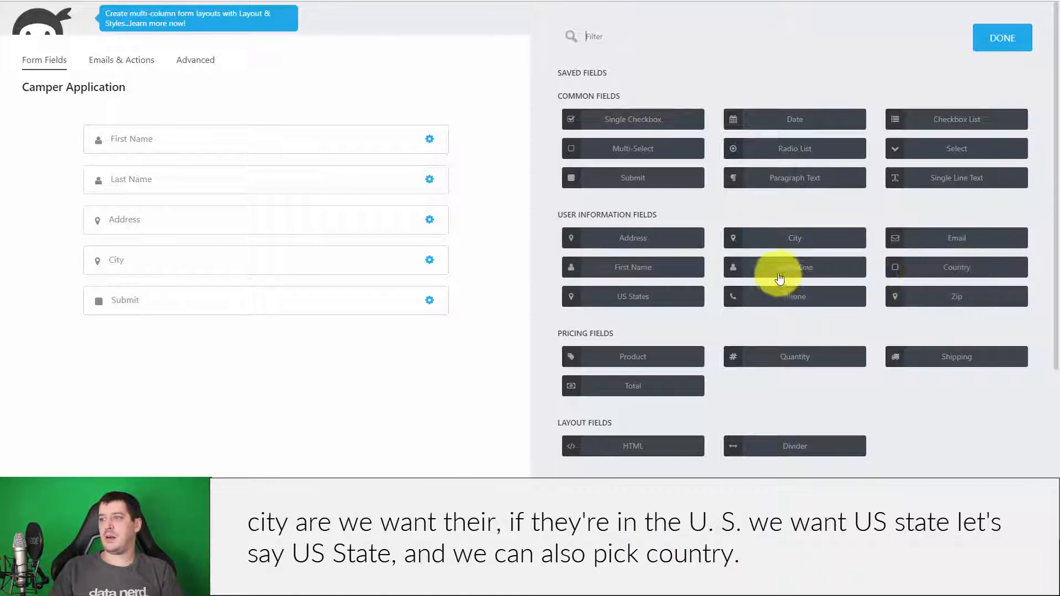
{"action": "left_click", "coordinate": [636, 300]}
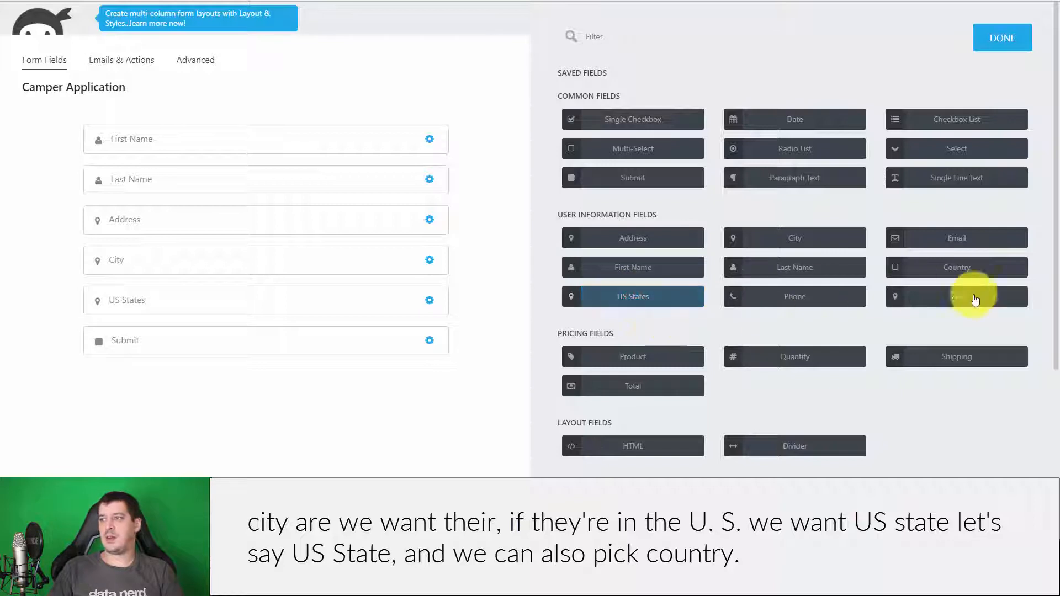
{"action": "left_click", "coordinate": [936, 267]}
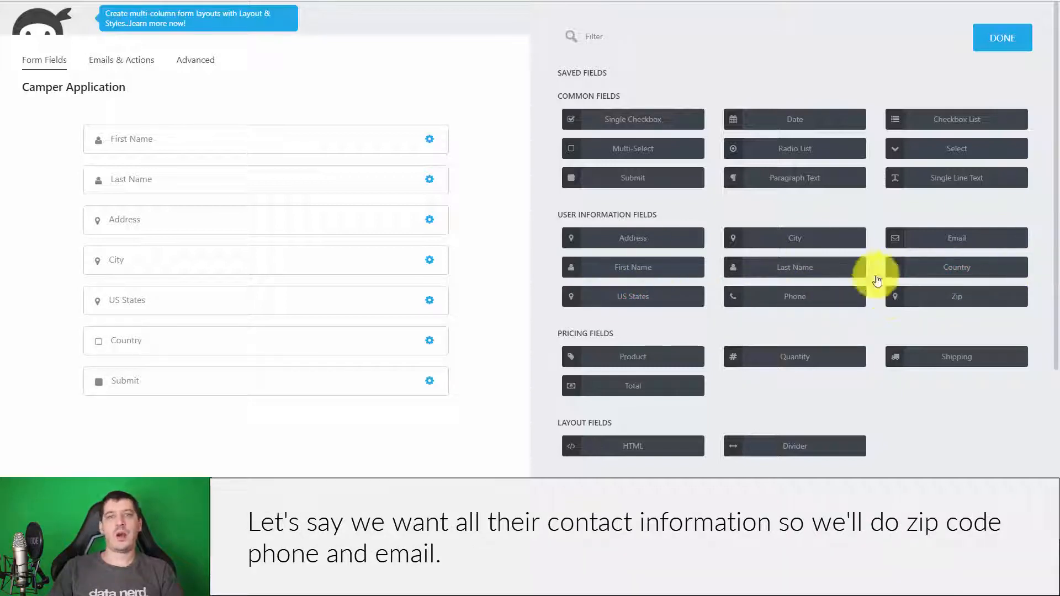
- Add Zip, Phone and Email fields, then bring up the US States field's settings
{"action": "left_click", "coordinate": [930, 298]}
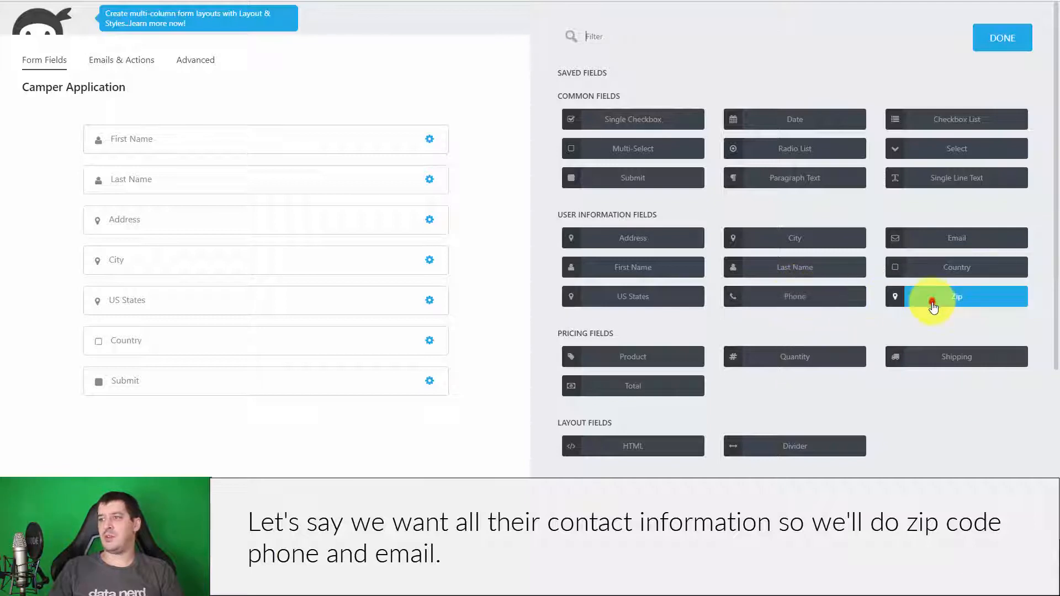
{"action": "left_click", "coordinate": [794, 295]}
{"action": "left_click", "coordinate": [943, 238]}
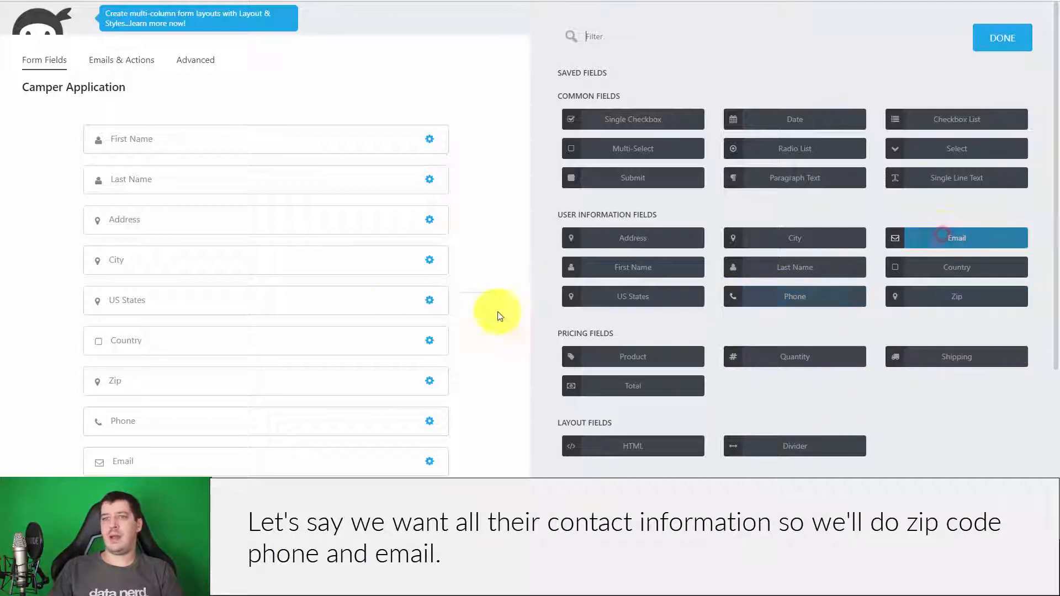
{"action": "left_click", "coordinate": [201, 305]}
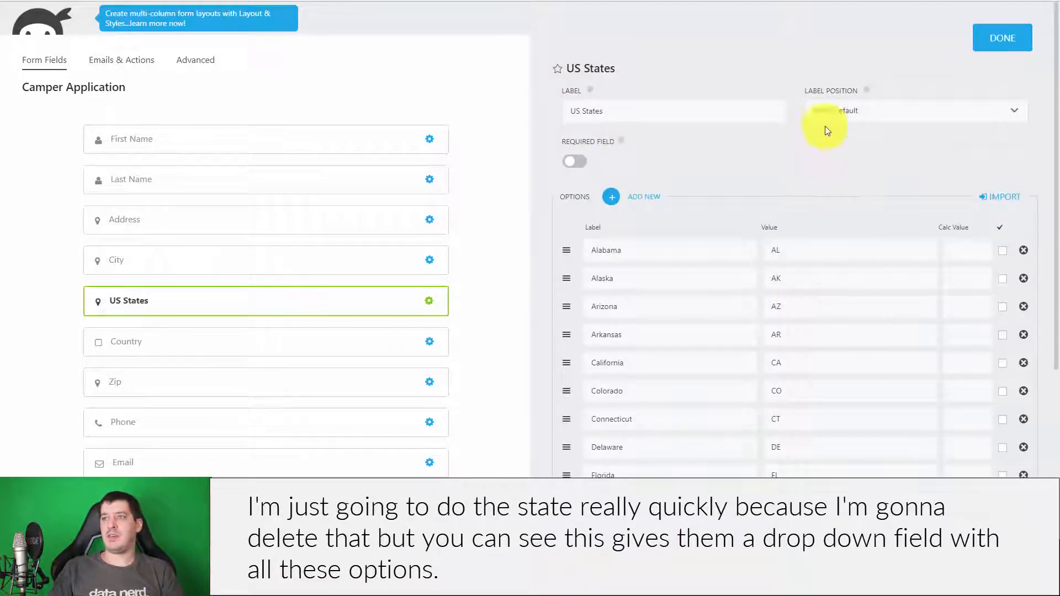
{"action": "scroll", "coordinate": [762, 187], "scroll_direction": "down", "scroll_amount": 2}
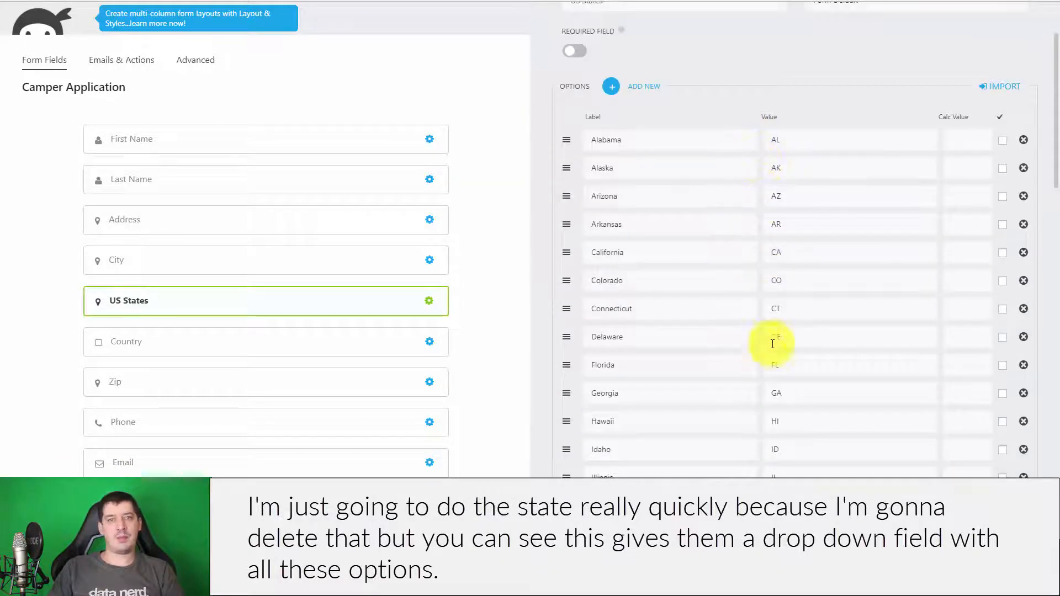
- Browse the US States option list, then close its settings unchanged
{"action": "scroll", "coordinate": [767, 276], "scroll_direction": "down", "scroll_amount": 4}
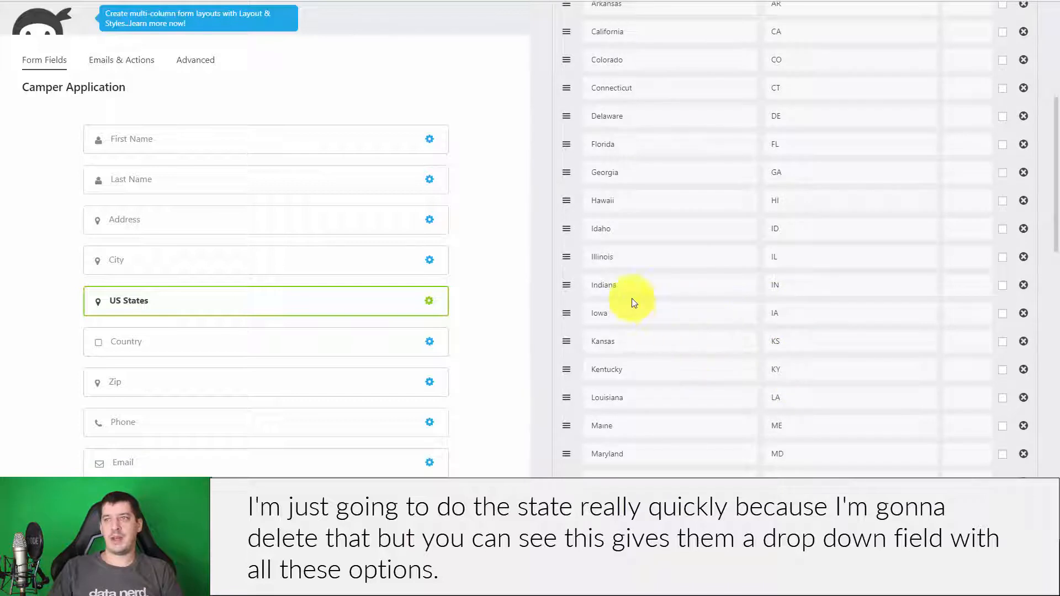
{"action": "scroll", "coordinate": [629, 296], "scroll_direction": "up", "scroll_amount": 3}
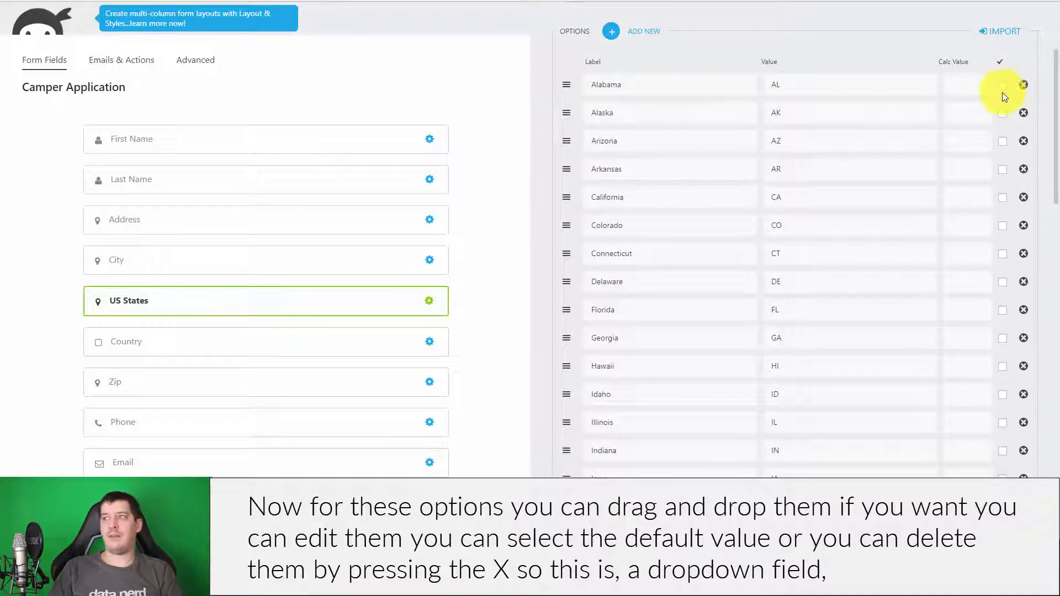
{"action": "scroll", "coordinate": [1043, 50], "scroll_direction": "down", "scroll_amount": 15}
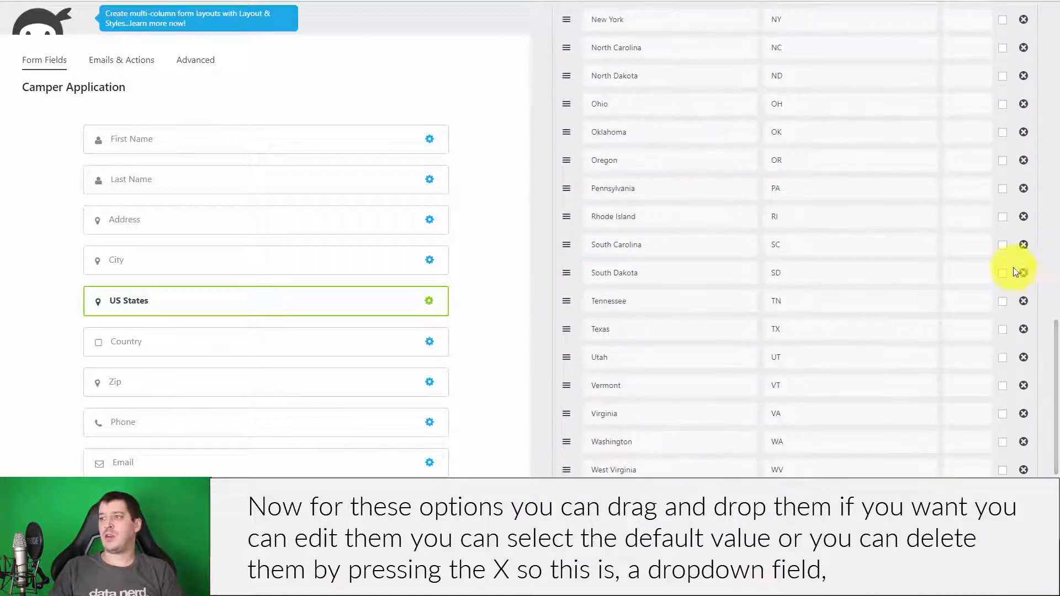
{"action": "left_click_drag", "start_coordinate": [1057, 334], "coordinate": [1054, 407]}
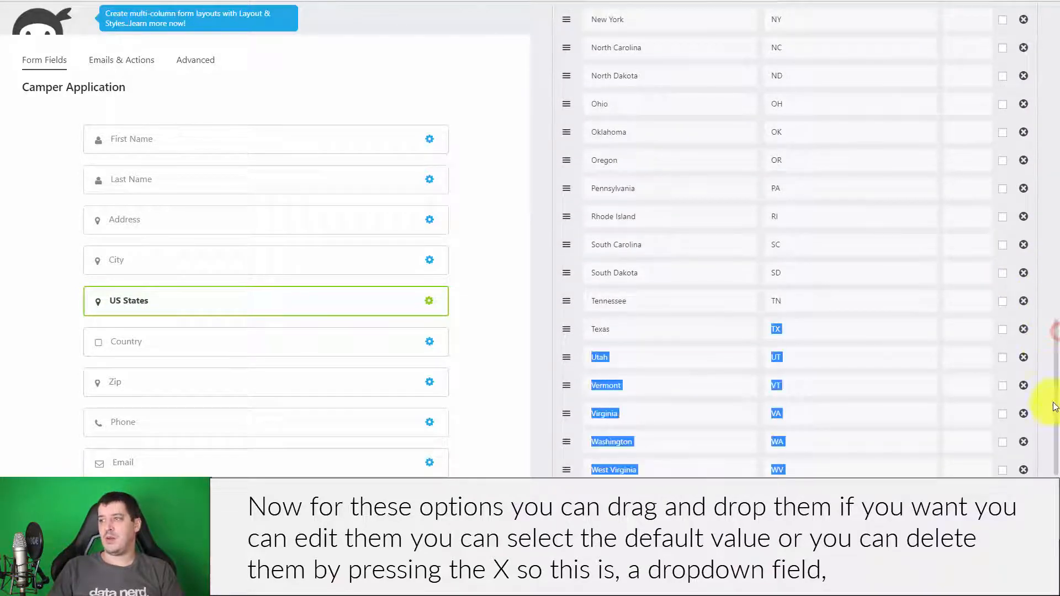
{"action": "left_click_drag", "start_coordinate": [1056, 341], "coordinate": [778, 438]}
{"action": "left_click", "coordinate": [863, 454]}
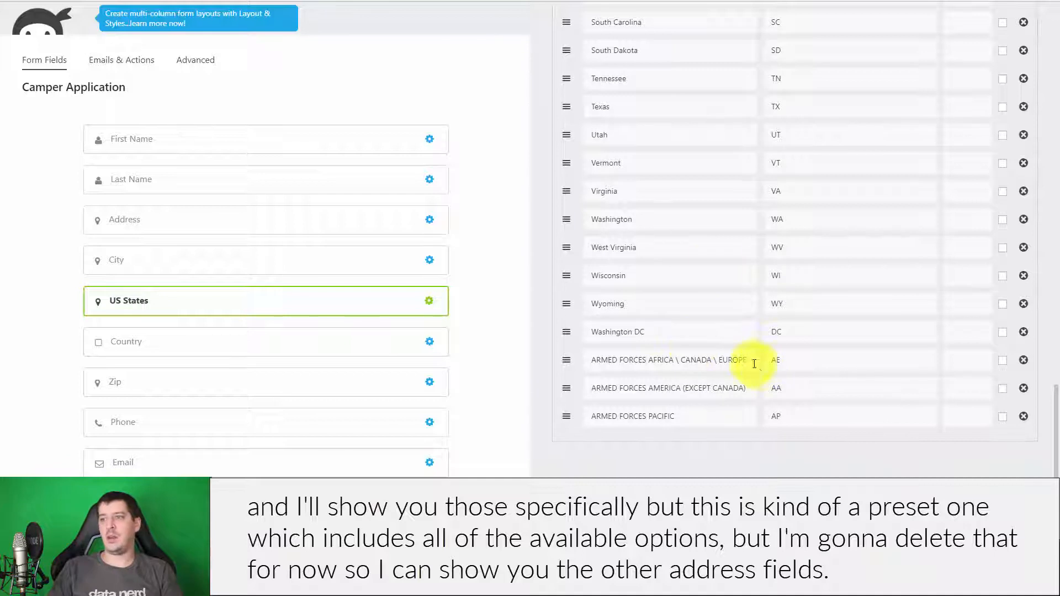
{"action": "scroll", "coordinate": [671, 356], "scroll_direction": "up", "scroll_amount": 13}
{"action": "scroll", "coordinate": [672, 364], "scroll_direction": "up", "scroll_amount": 10}
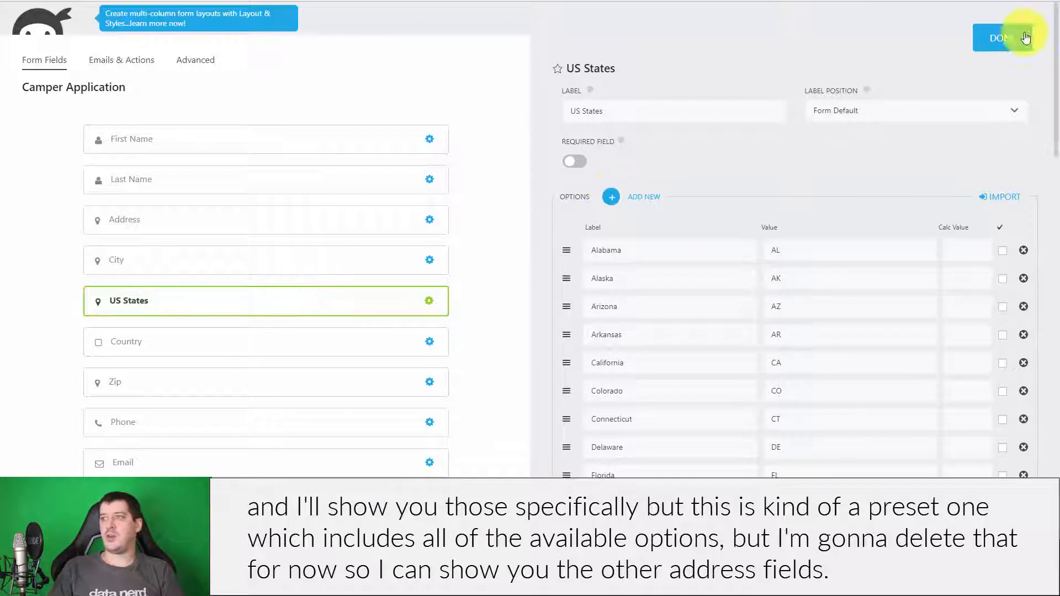
{"action": "left_click", "coordinate": [999, 44]}
- Delete the US States Copy field and the original US States field
{"action": "mouse_move", "coordinate": [665, 301]}
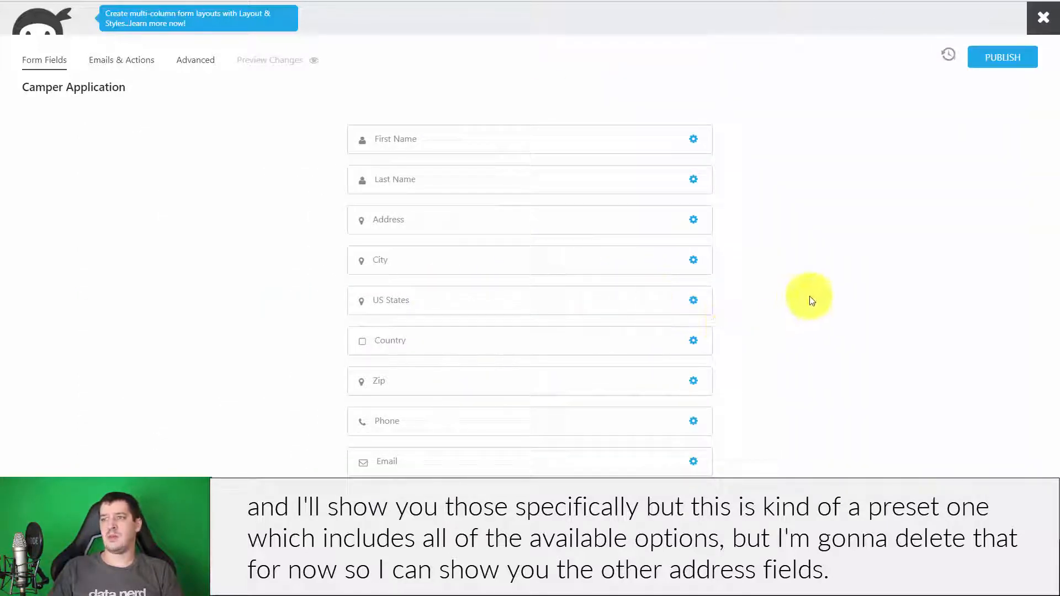
{"action": "scroll", "coordinate": [591, 333], "scroll_direction": "down", "scroll_amount": 1}
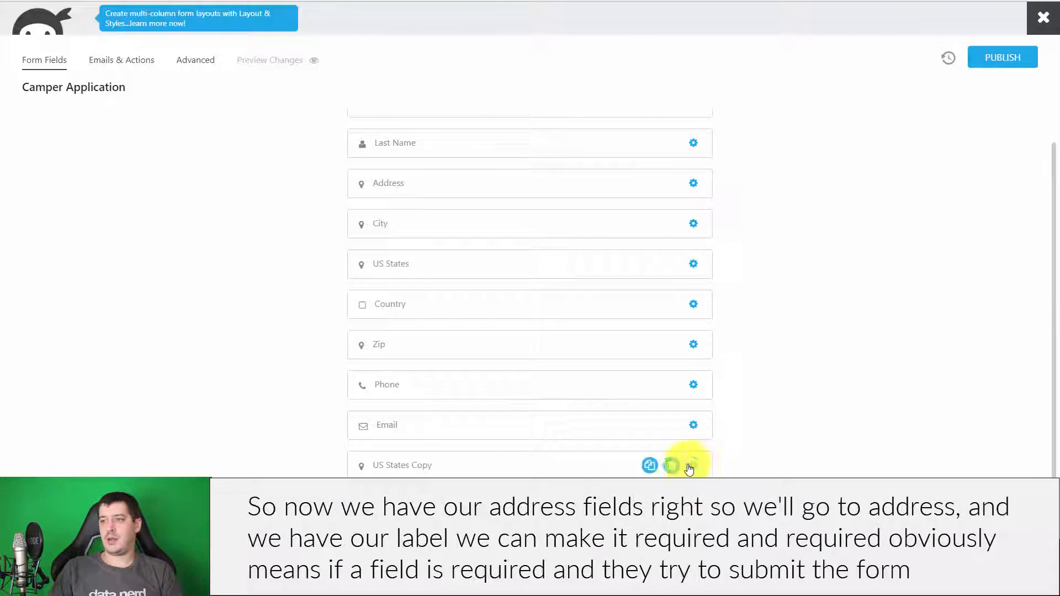
{"action": "left_click", "coordinate": [671, 467]}
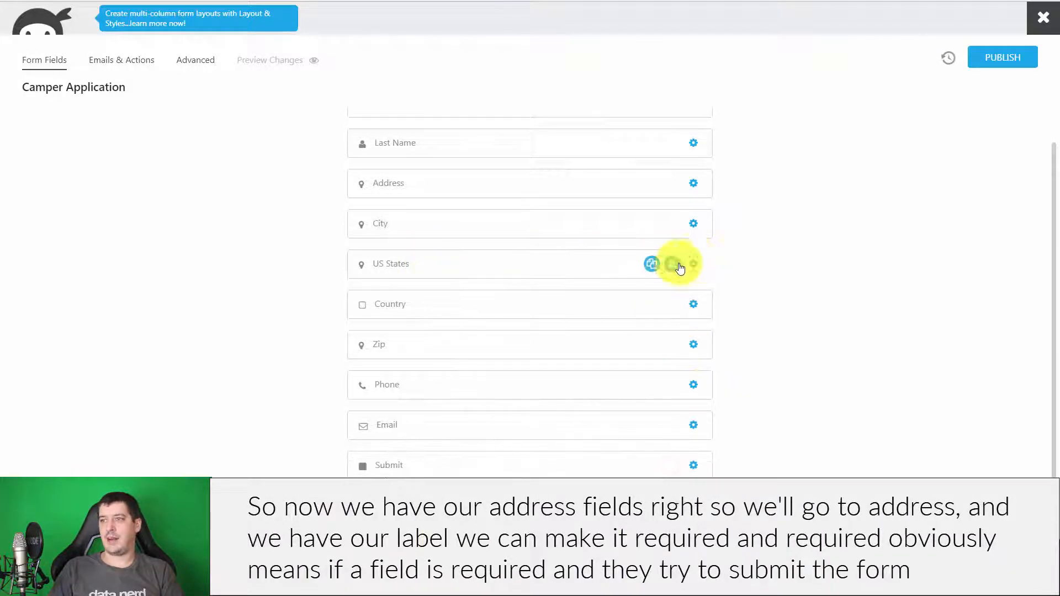
{"action": "left_click", "coordinate": [667, 265]}
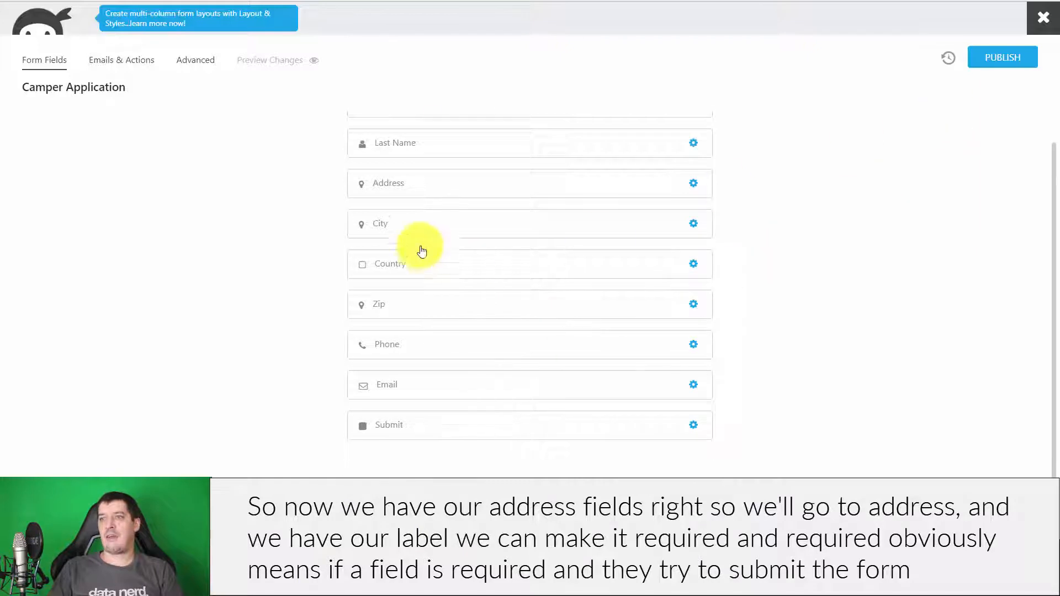
{"action": "scroll", "coordinate": [420, 254], "scroll_direction": "up", "scroll_amount": 1}
- Open the Address field and look through its Restrictions options
{"action": "left_click", "coordinate": [417, 221]}
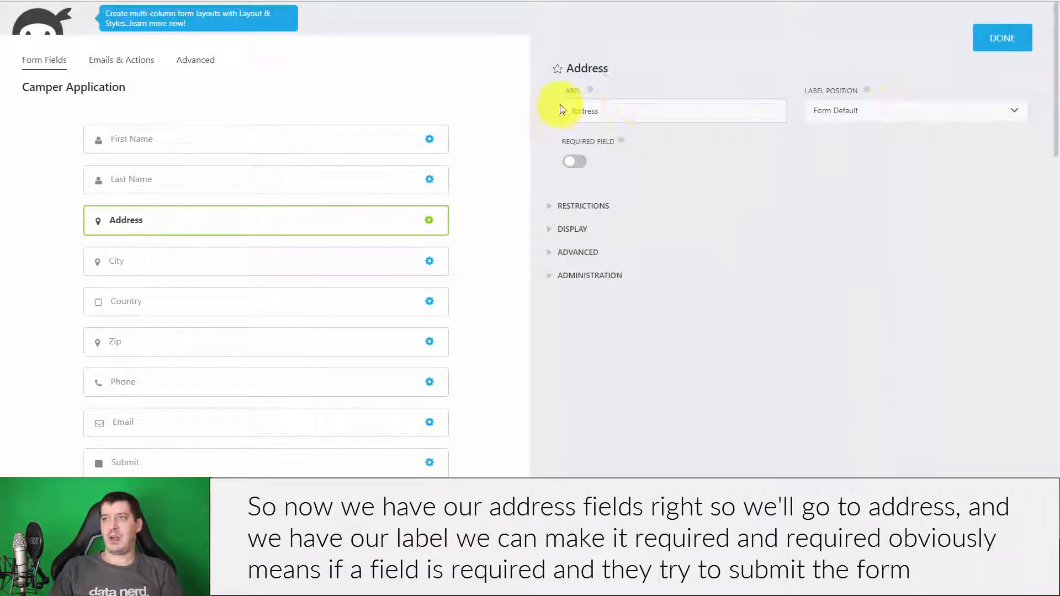
{"action": "left_click", "coordinate": [575, 164]}
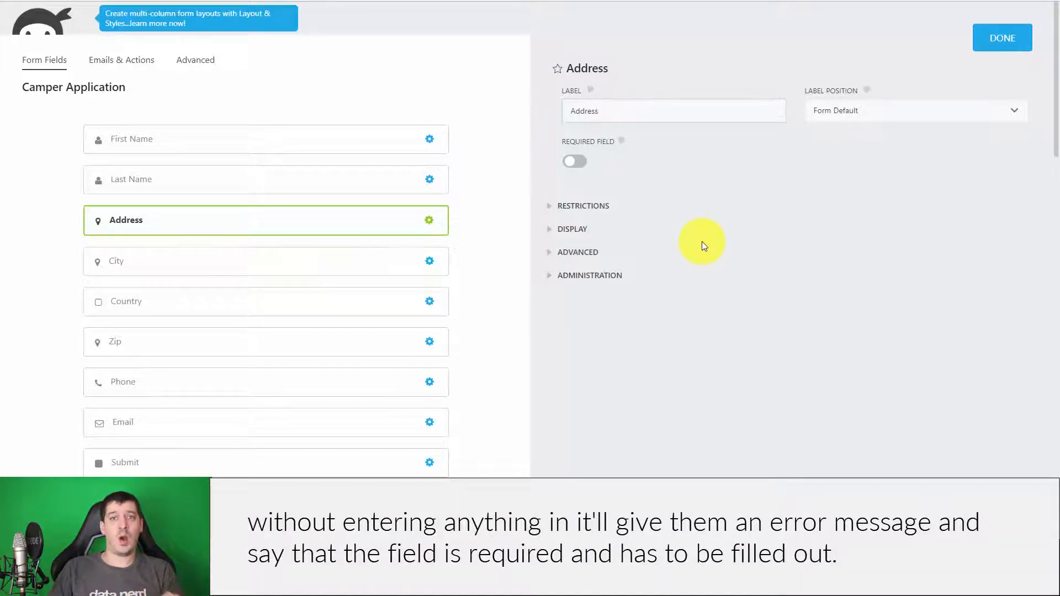
{"action": "left_click", "coordinate": [570, 210]}
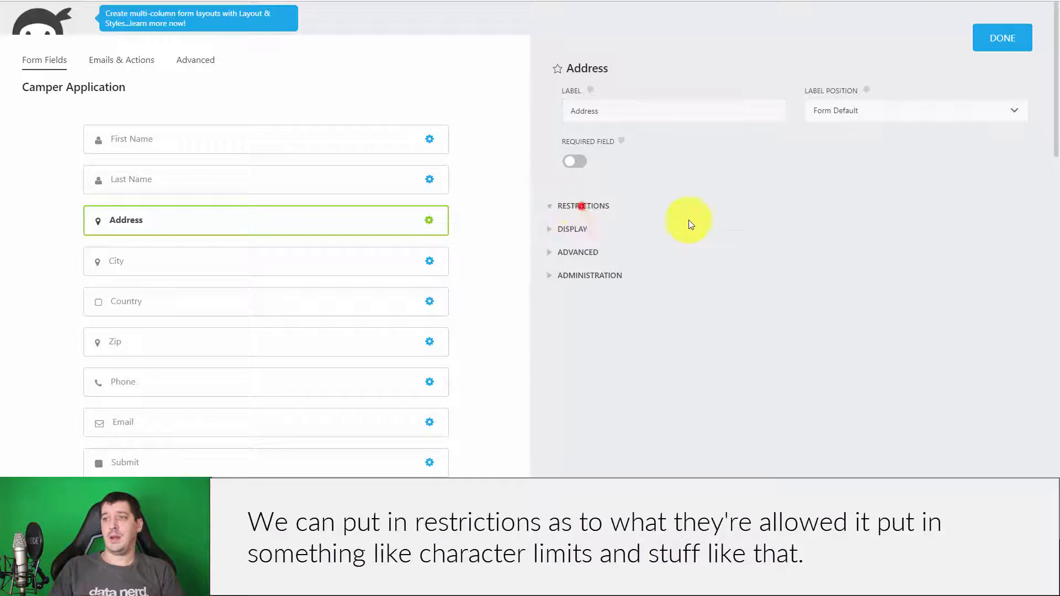
{"action": "scroll", "coordinate": [773, 326], "scroll_direction": "down", "scroll_amount": 1}
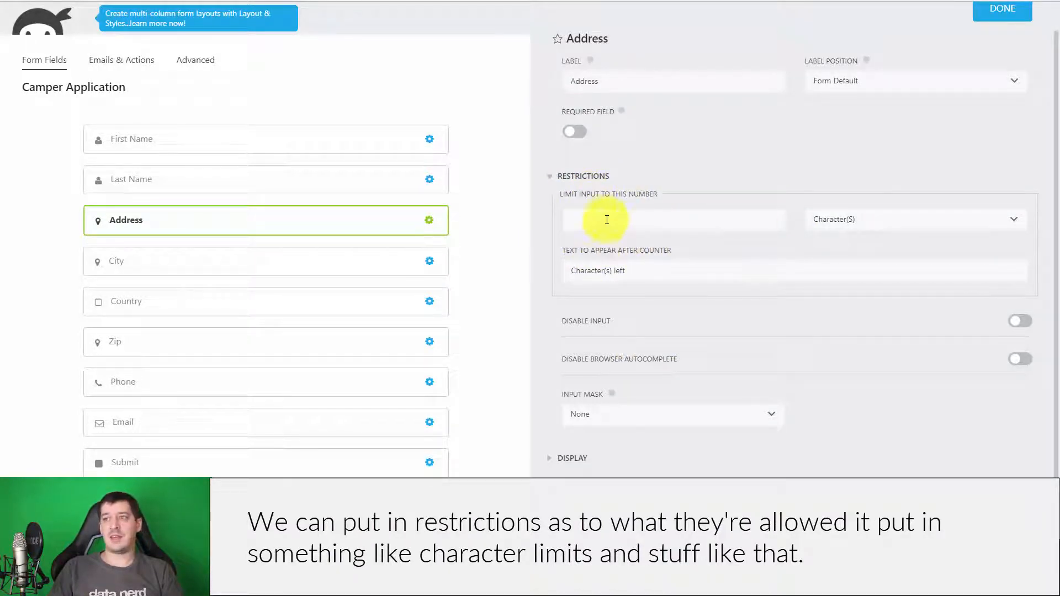
{"action": "left_click", "coordinate": [568, 175]}
- Check the Address field's Display and Advanced options, then open the City field
{"action": "left_click", "coordinate": [573, 200]}
{"action": "scroll", "coordinate": [692, 249], "scroll_direction": "down", "scroll_amount": 5}
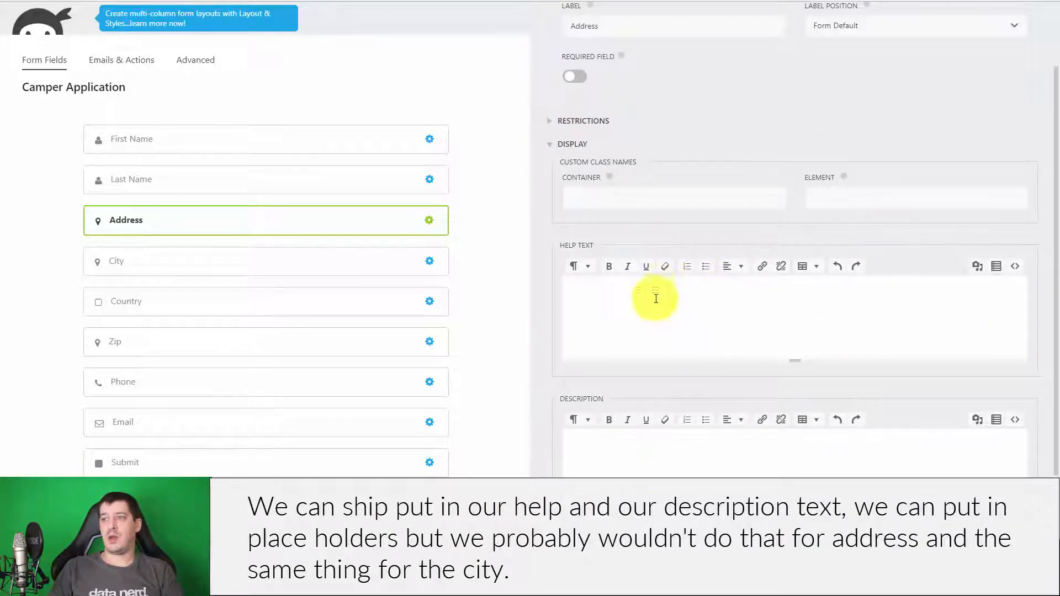
{"action": "left_click", "coordinate": [579, 61]}
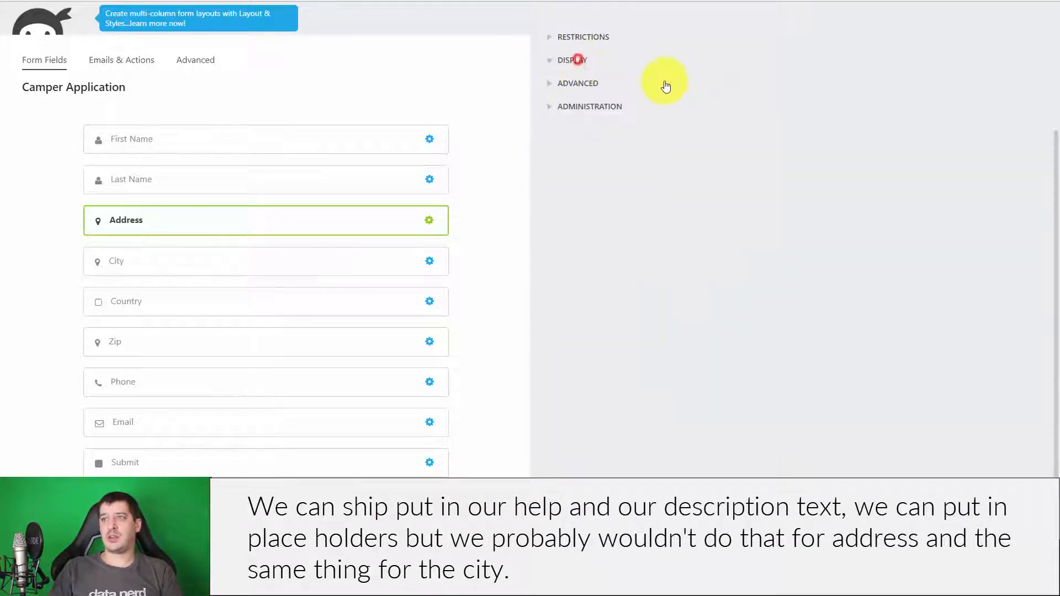
{"action": "left_click", "coordinate": [588, 84]}
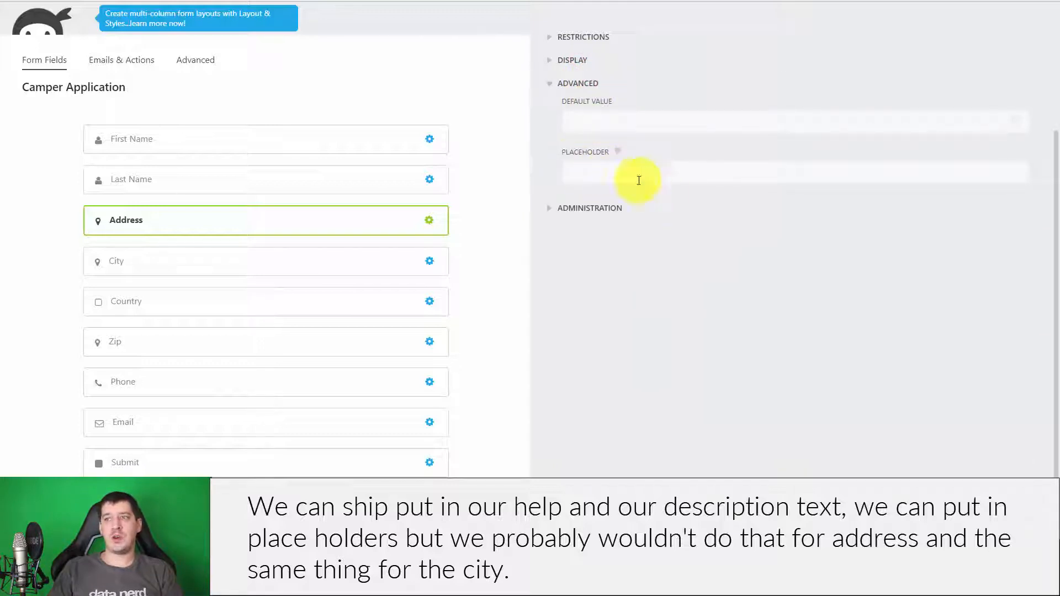
{"action": "left_click", "coordinate": [575, 83]}
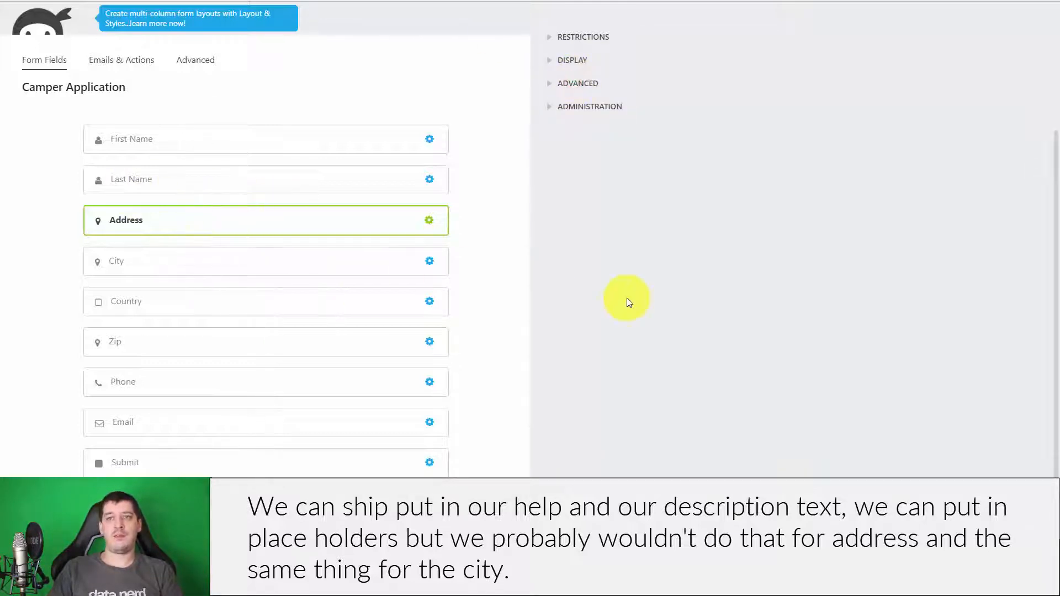
{"action": "left_click", "coordinate": [176, 254]}
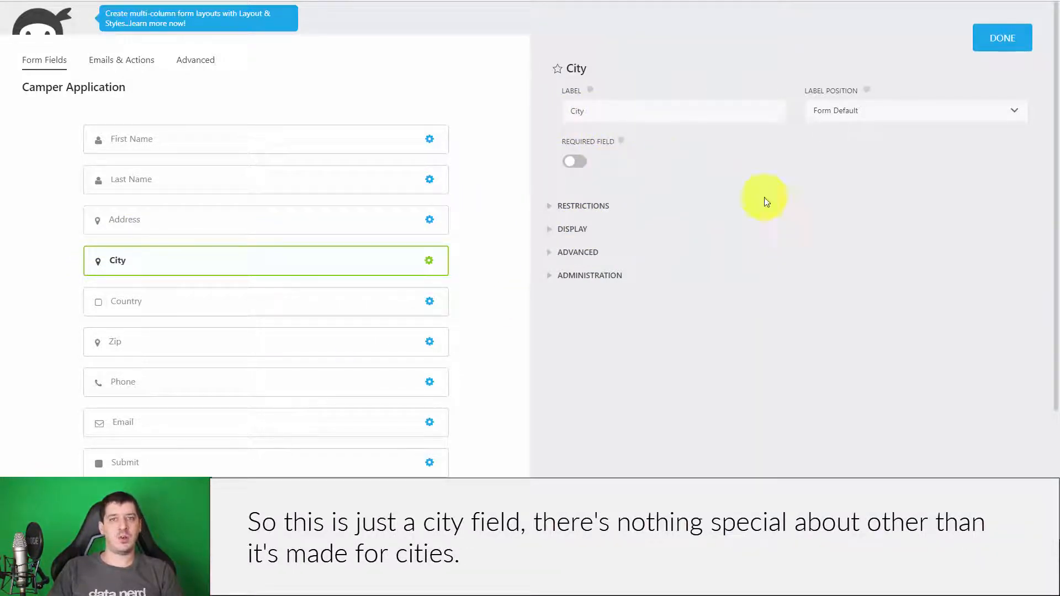
- Keep United States as the Country field's default value, then open the Zip field
{"action": "left_click", "coordinate": [300, 299]}
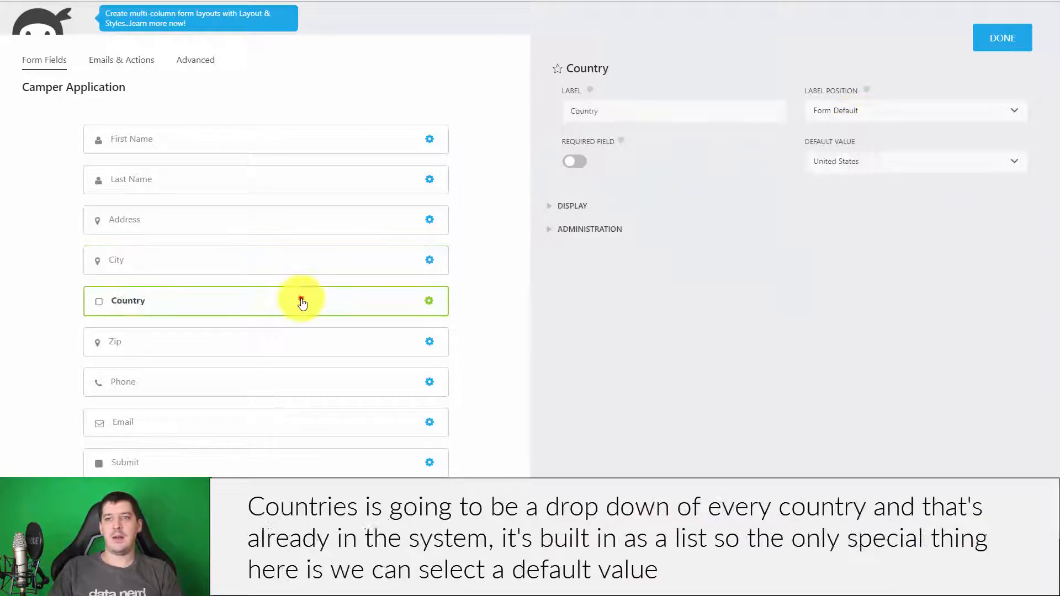
{"action": "left_click", "coordinate": [547, 207]}
{"action": "left_click", "coordinate": [576, 206]}
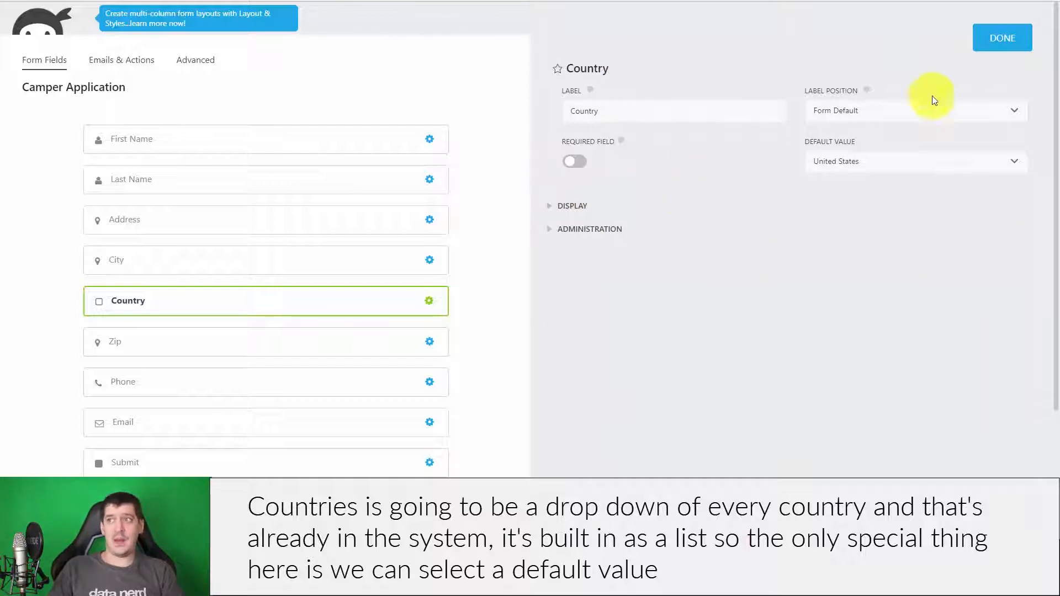
{"action": "left_click", "coordinate": [901, 161]}
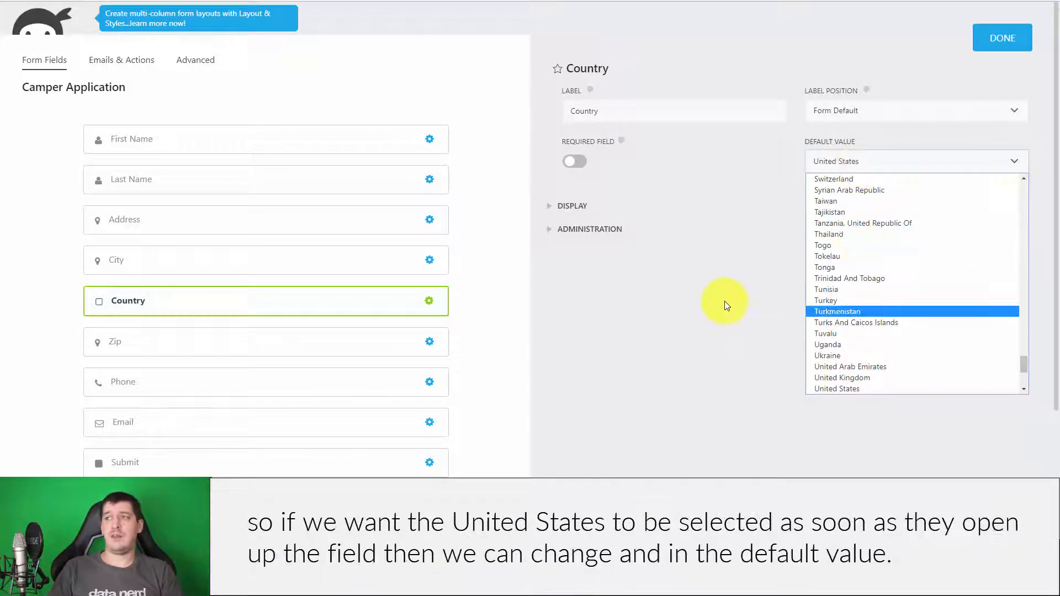
{"action": "left_click", "coordinate": [765, 207]}
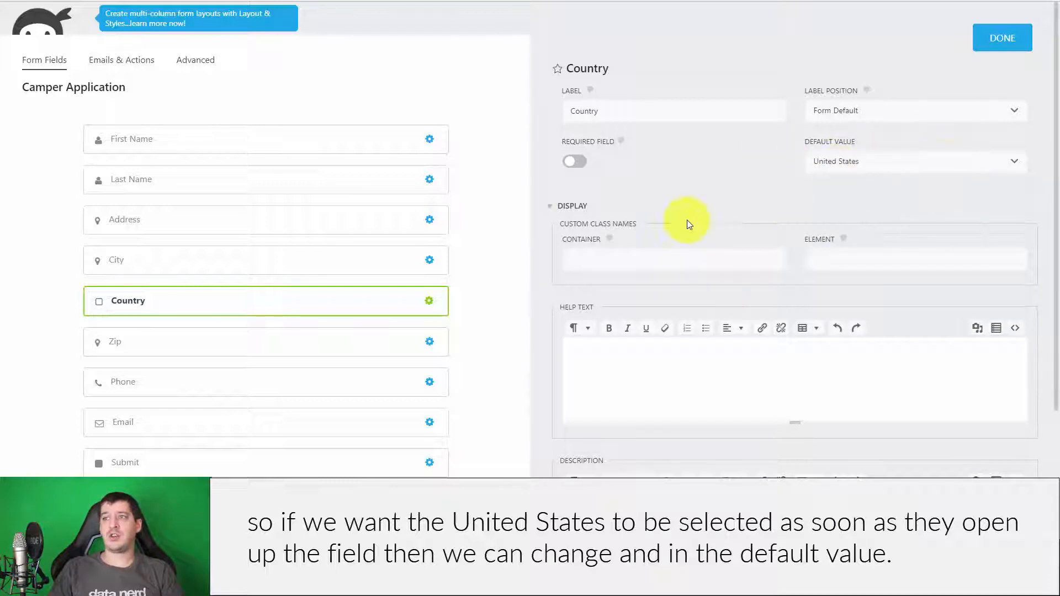
{"action": "left_click", "coordinate": [554, 208]}
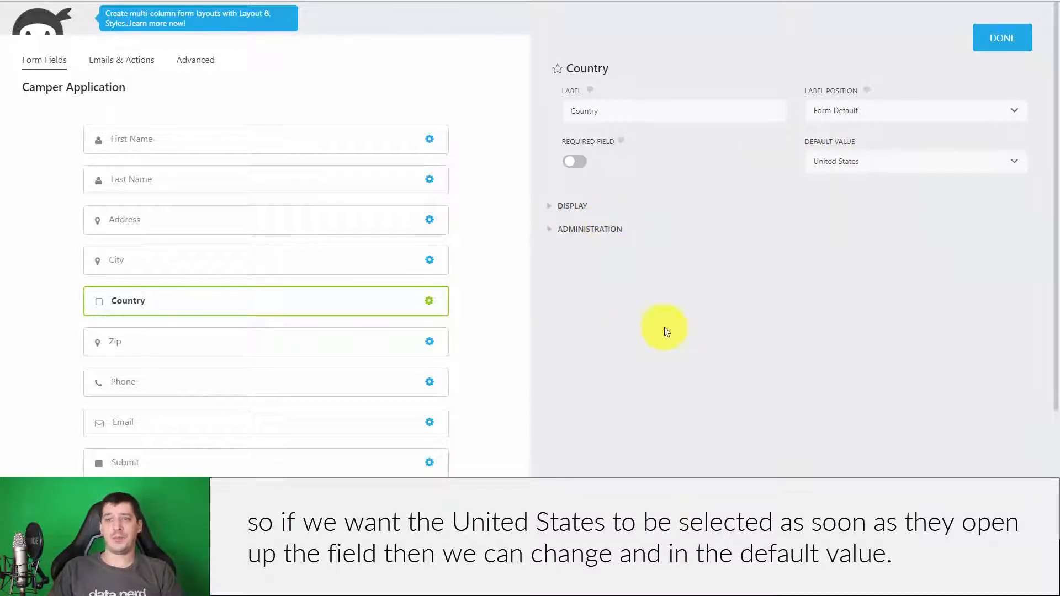
{"action": "left_click", "coordinate": [231, 338]}
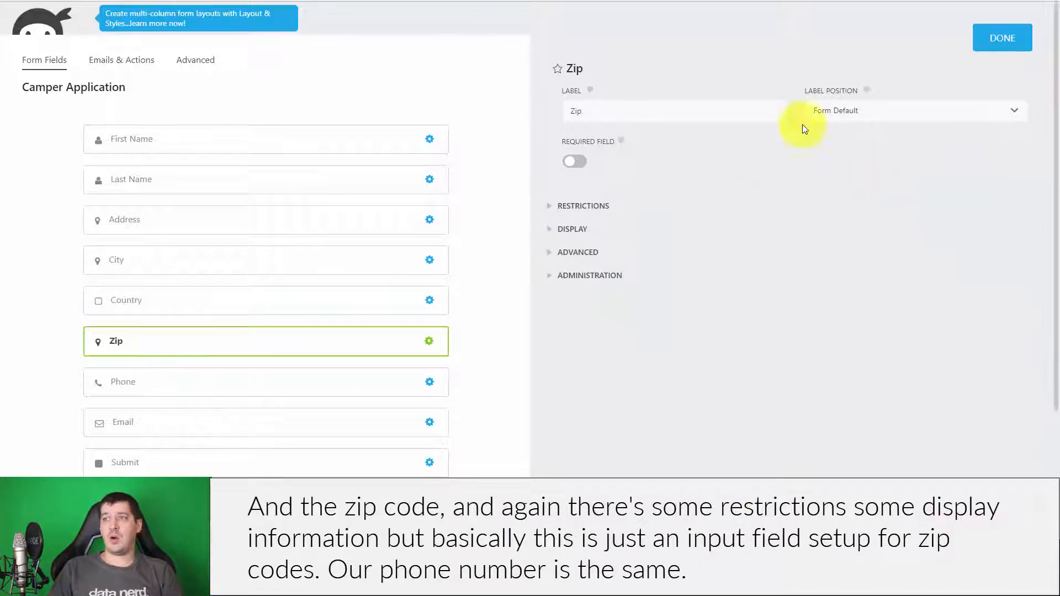
- Review the Zip field's restriction and display options without changes
{"action": "left_click", "coordinate": [580, 207]}
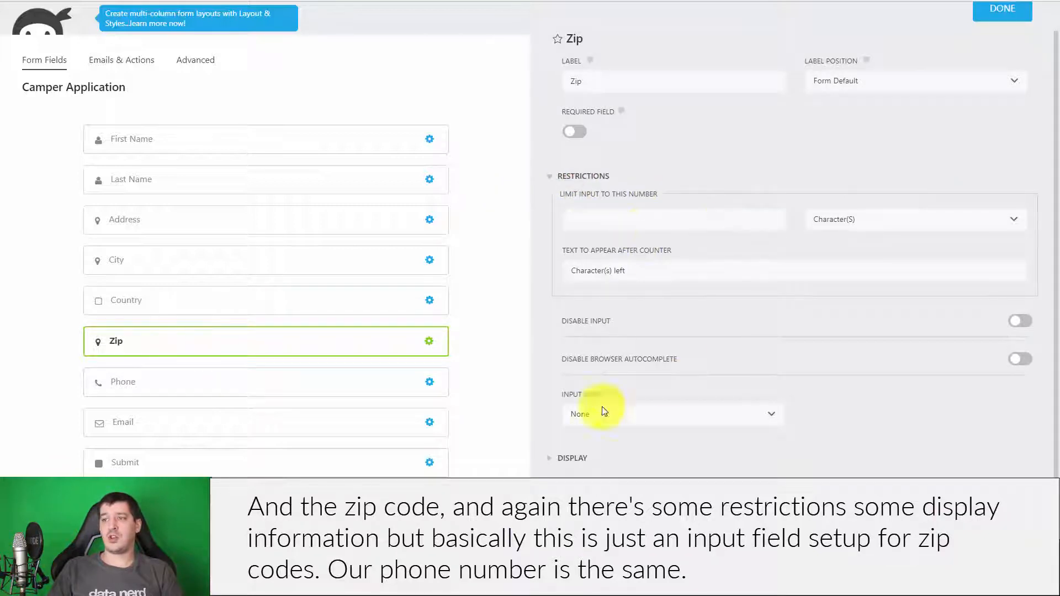
{"action": "left_click", "coordinate": [574, 458]}
{"action": "scroll", "coordinate": [756, 363], "scroll_direction": "down", "scroll_amount": 3}
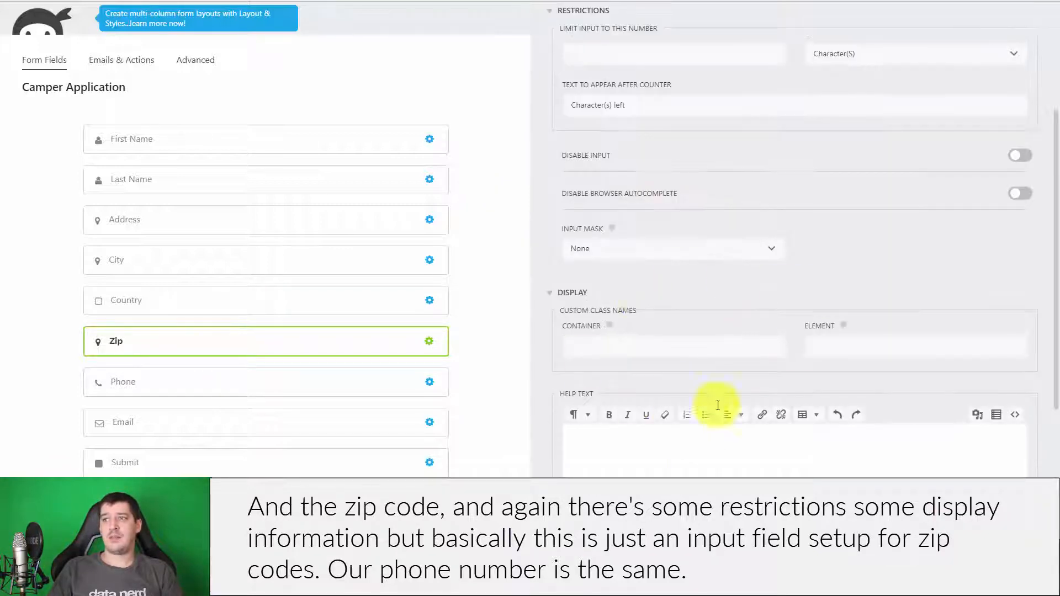
{"action": "scroll", "coordinate": [656, 355], "scroll_direction": "up", "scroll_amount": 2}
{"action": "left_click", "coordinate": [583, 122]}
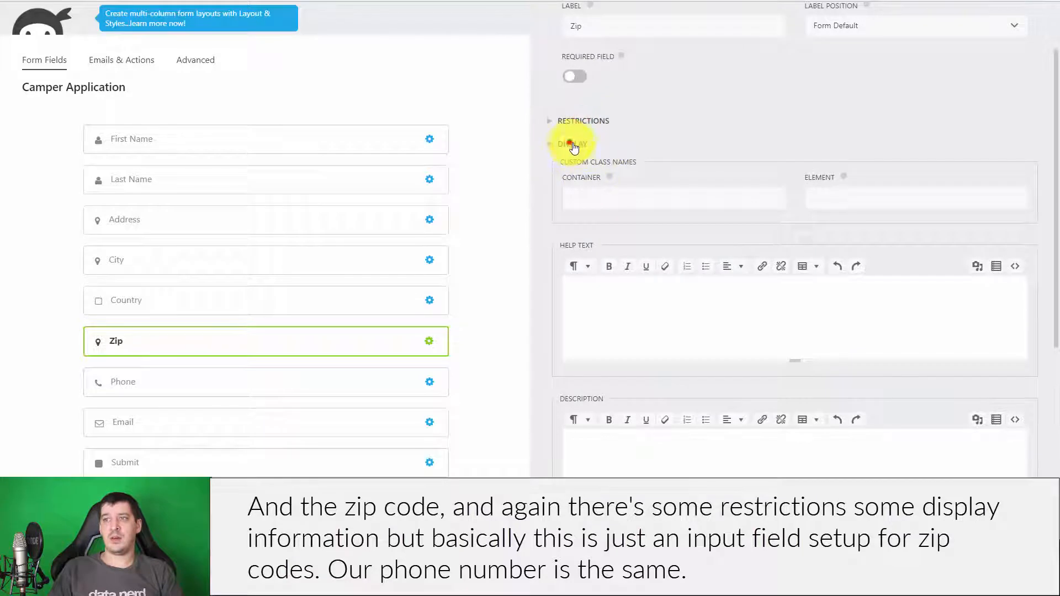
{"action": "left_click", "coordinate": [568, 141]}
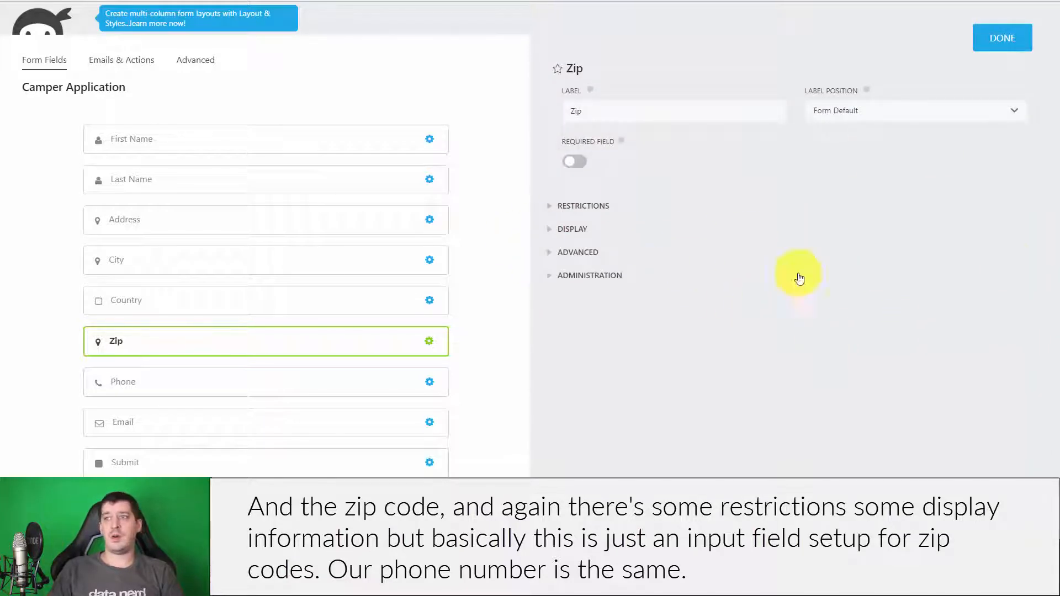
- Step through Phone to the Email field, review its display settings and close the panel
{"action": "left_click", "coordinate": [276, 391]}
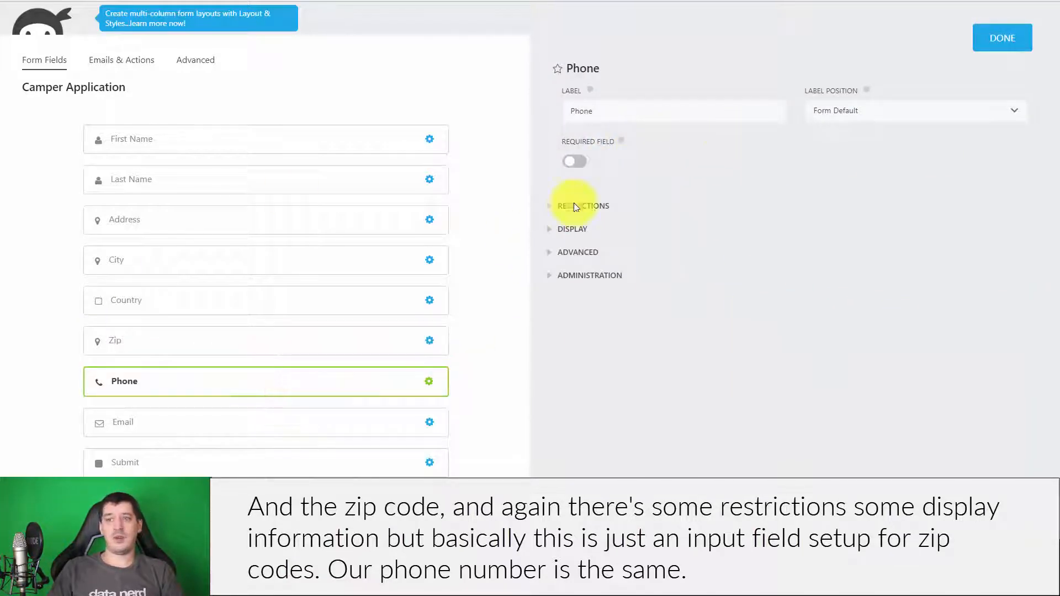
{"action": "left_click", "coordinate": [333, 422]}
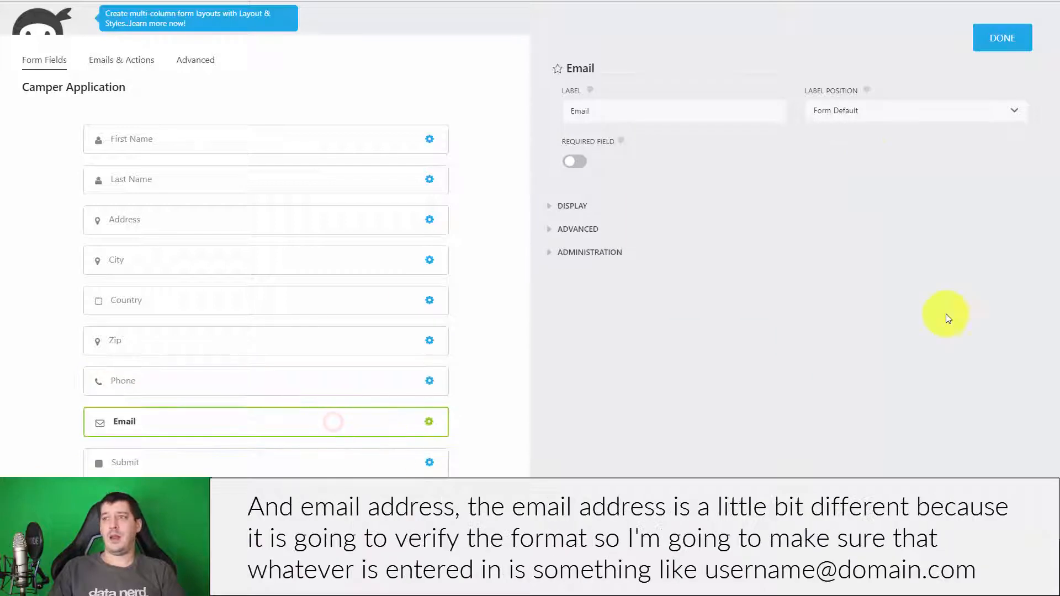
{"action": "left_click", "coordinate": [573, 206]}
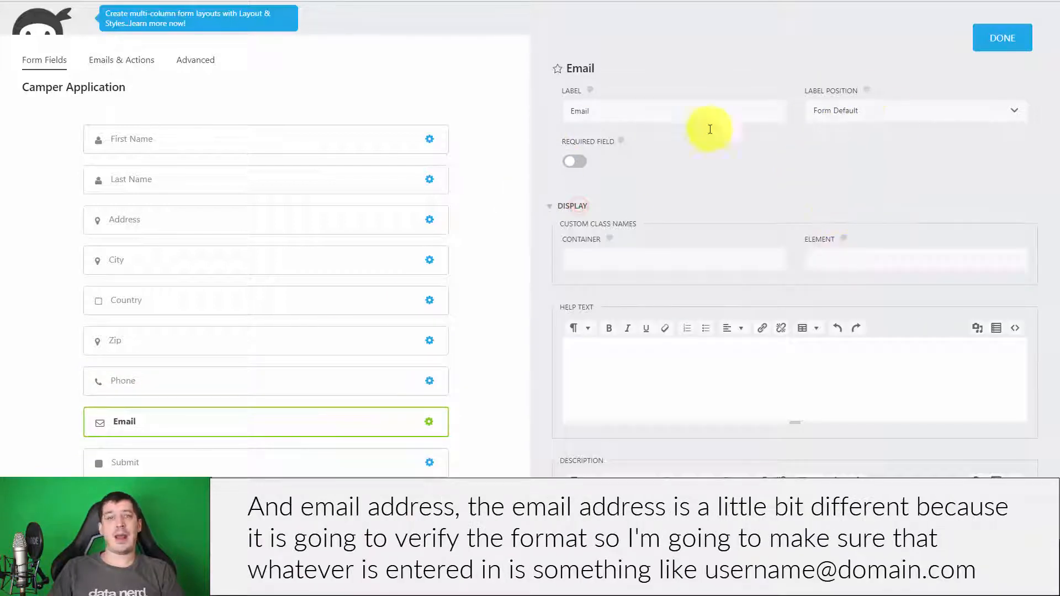
{"action": "left_click", "coordinate": [569, 207]}
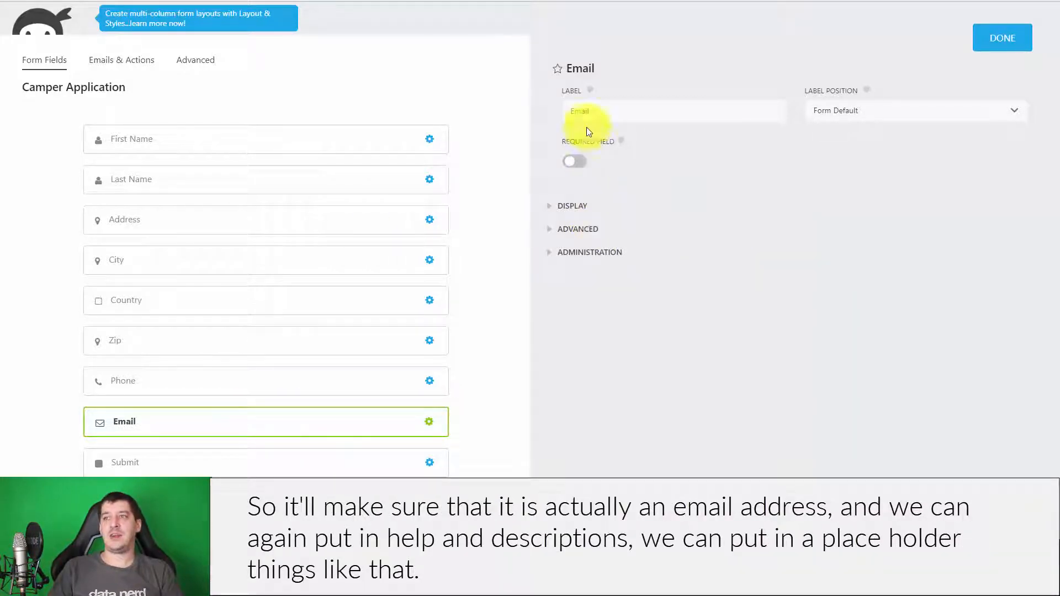
{"action": "left_click", "coordinate": [584, 212]}
{"action": "scroll", "coordinate": [603, 225], "scroll_direction": "down", "scroll_amount": 3}
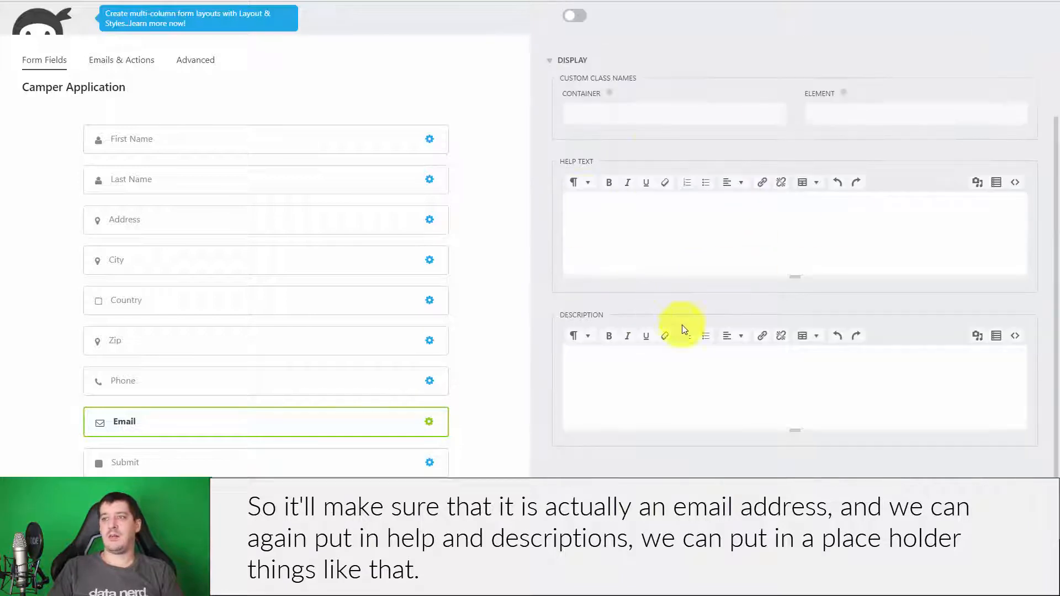
{"action": "scroll", "coordinate": [713, 304], "scroll_direction": "down", "scroll_amount": 2}
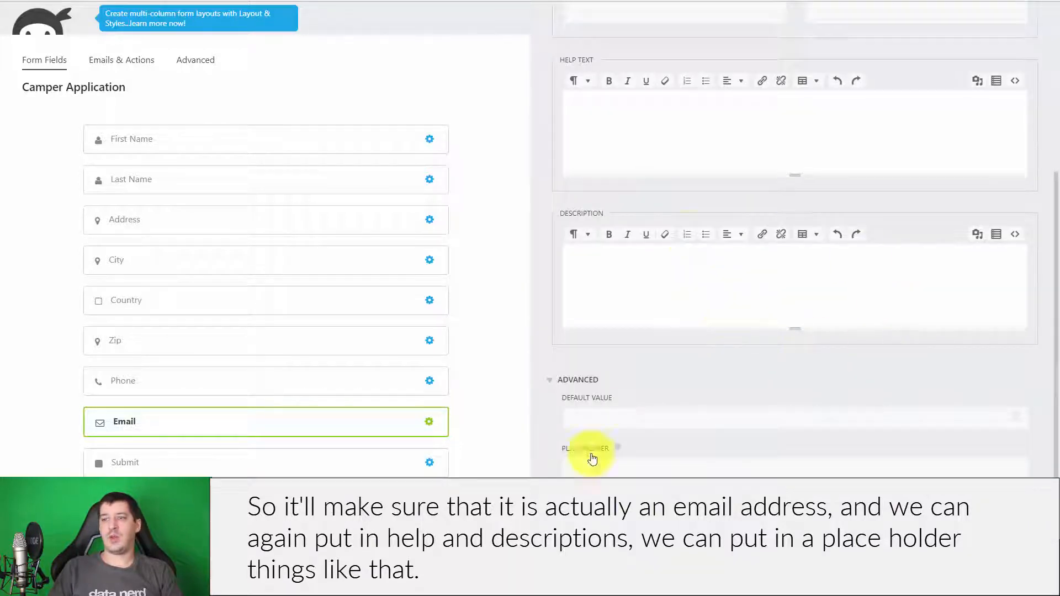
{"action": "scroll", "coordinate": [702, 422], "scroll_direction": "up", "scroll_amount": 5}
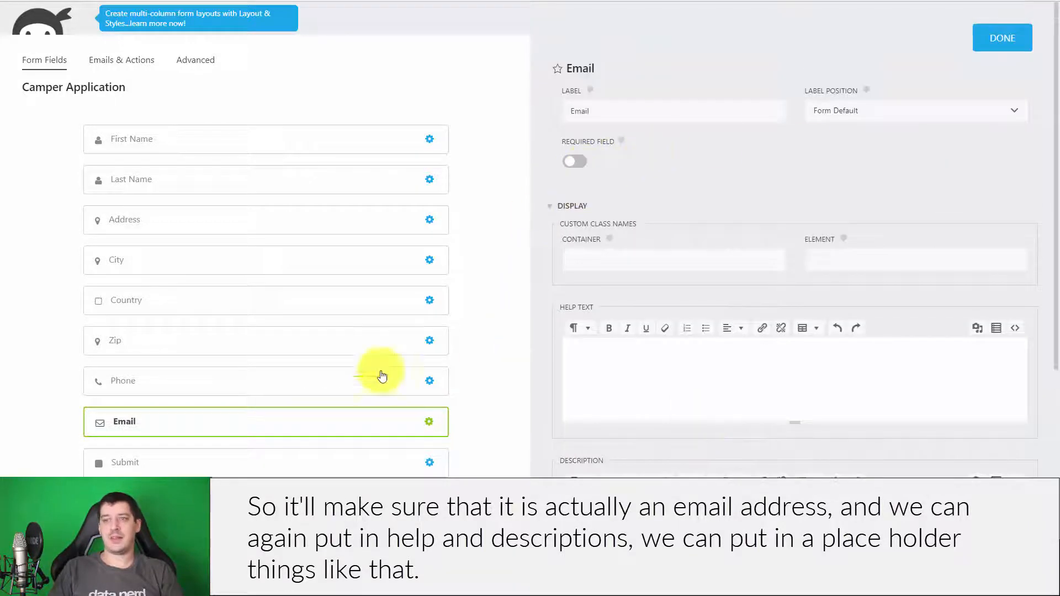
{"action": "left_click", "coordinate": [994, 36]}
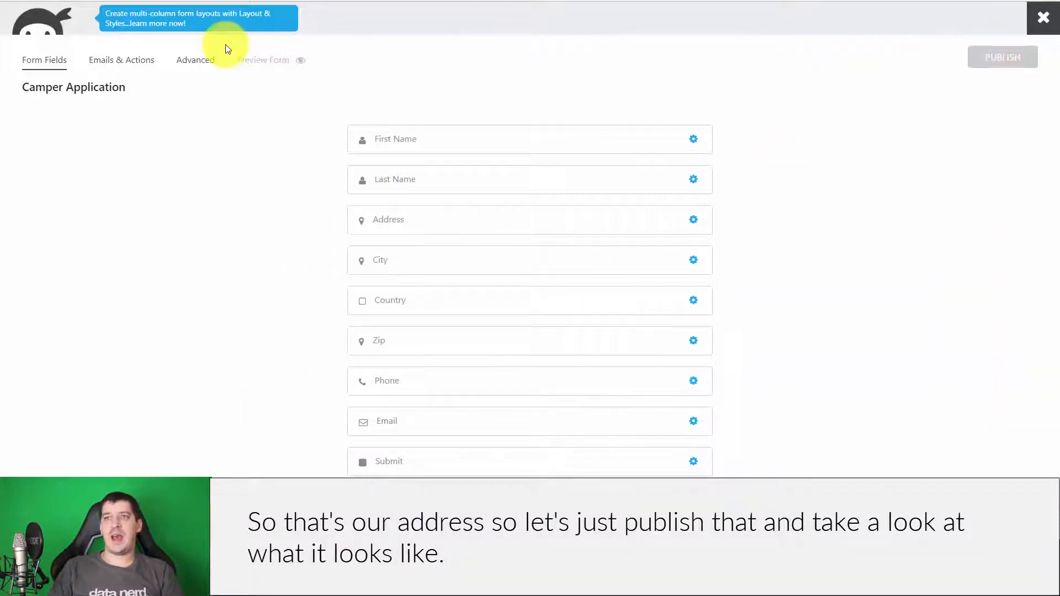
{"action": "left_click", "coordinate": [268, 69]}
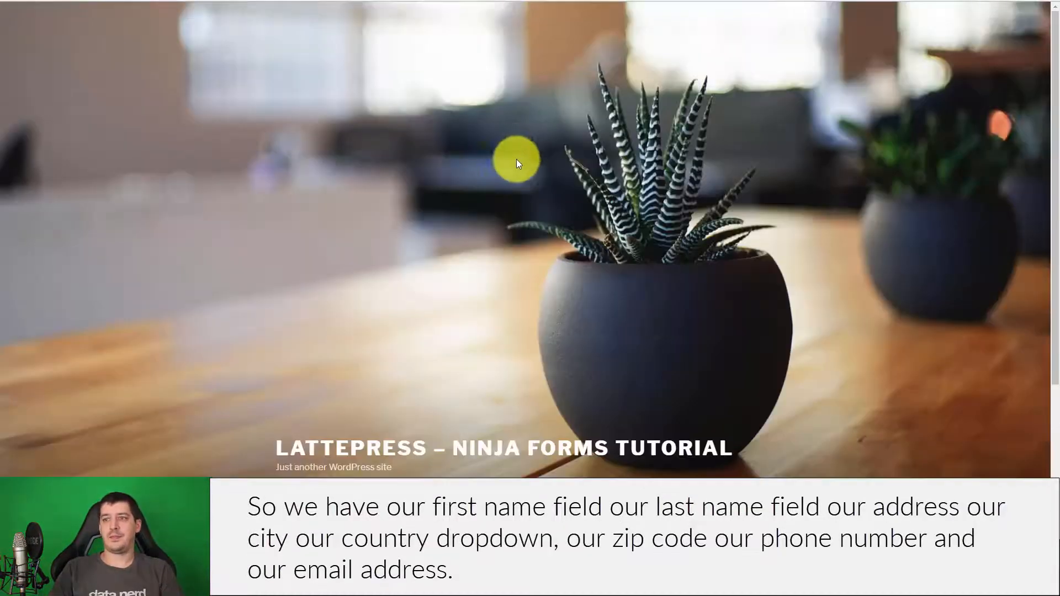
{"action": "scroll", "coordinate": [559, 185], "scroll_direction": "down", "scroll_amount": 10}
{"action": "scroll", "coordinate": [676, 242], "scroll_direction": "up", "scroll_amount": 3}
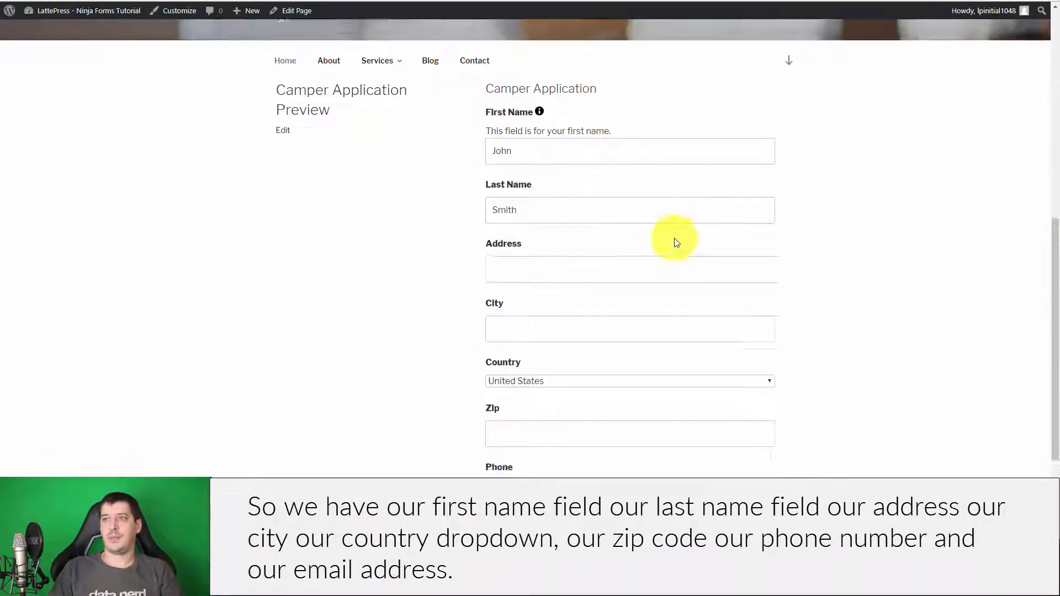
{"action": "left_click", "coordinate": [579, 152]}
{"action": "left_click", "coordinate": [570, 220]}
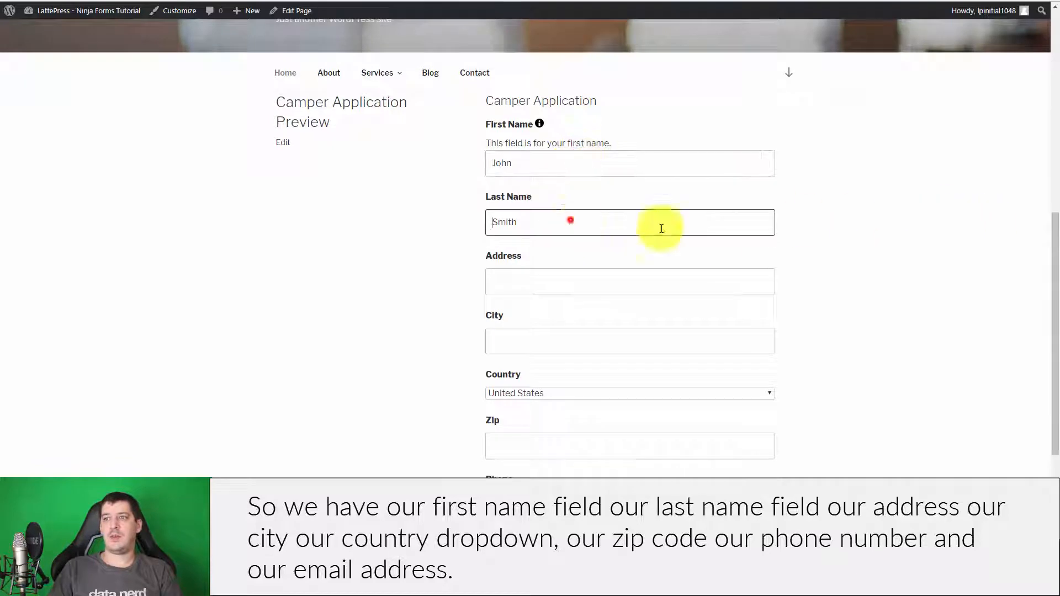
{"action": "scroll", "coordinate": [585, 194], "scroll_direction": "down", "scroll_amount": 2}
{"action": "left_click", "coordinate": [516, 160]}
{"action": "left_click", "coordinate": [505, 224]}
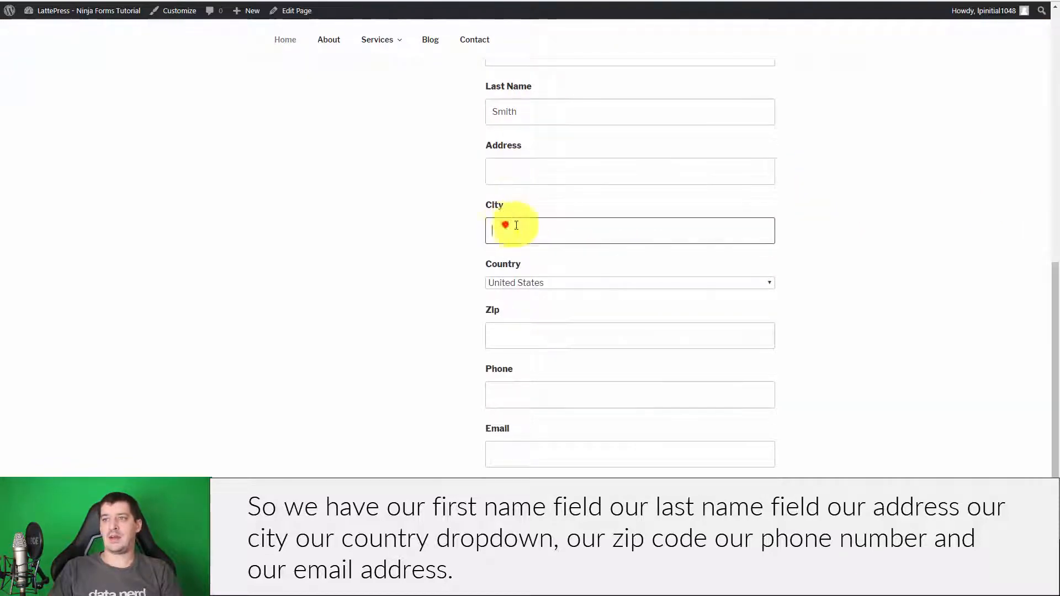
{"action": "left_click", "coordinate": [580, 282]}
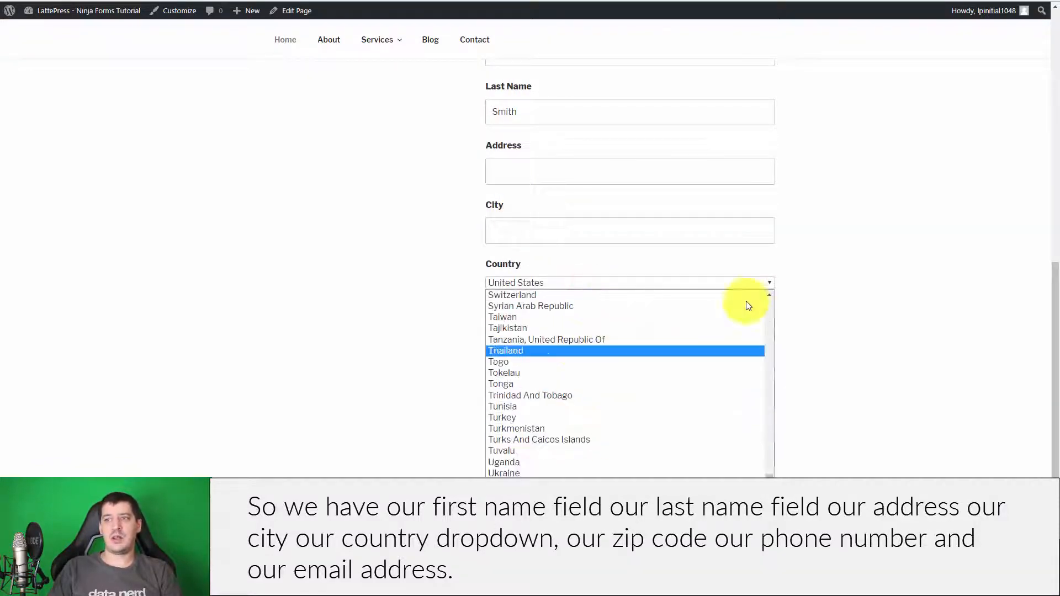
{"action": "left_click", "coordinate": [952, 273]}
{"action": "scroll", "coordinate": [569, 290], "scroll_direction": "down", "scroll_amount": 1}
{"action": "left_click", "coordinate": [568, 288]}
{"action": "left_click", "coordinate": [598, 337]}
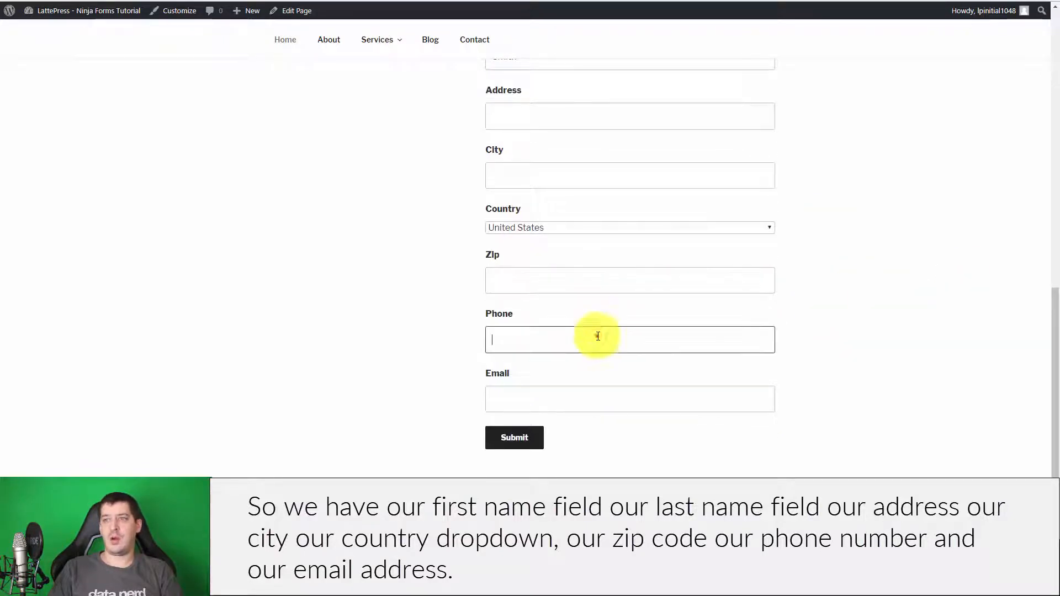
{"action": "left_click", "coordinate": [597, 395]}
{"action": "scroll", "coordinate": [991, 355], "scroll_direction": "up", "scroll_amount": 4}
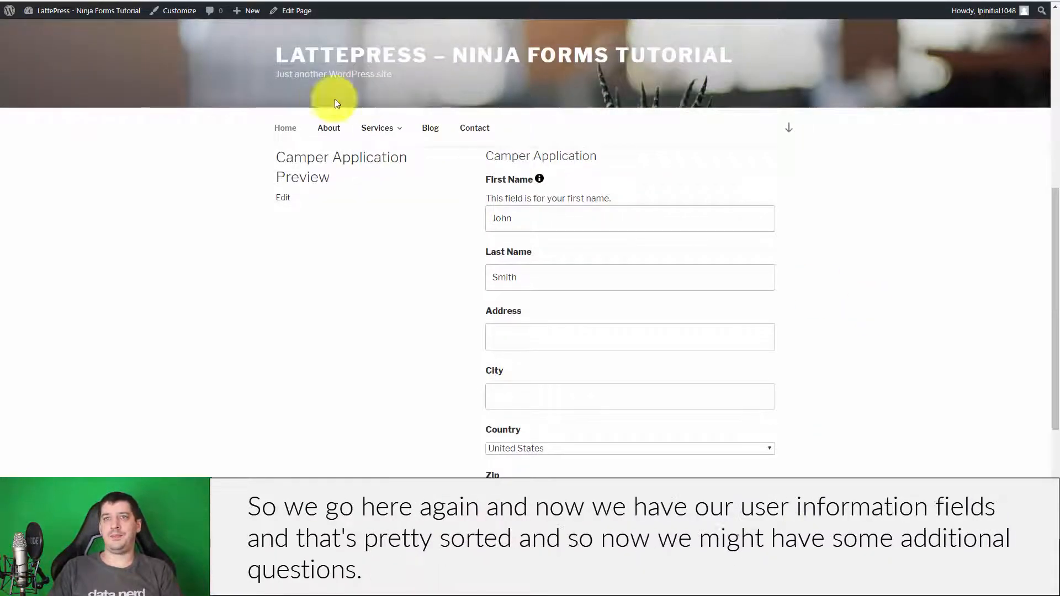
{"action": "key", "text": "ctrl+w"}
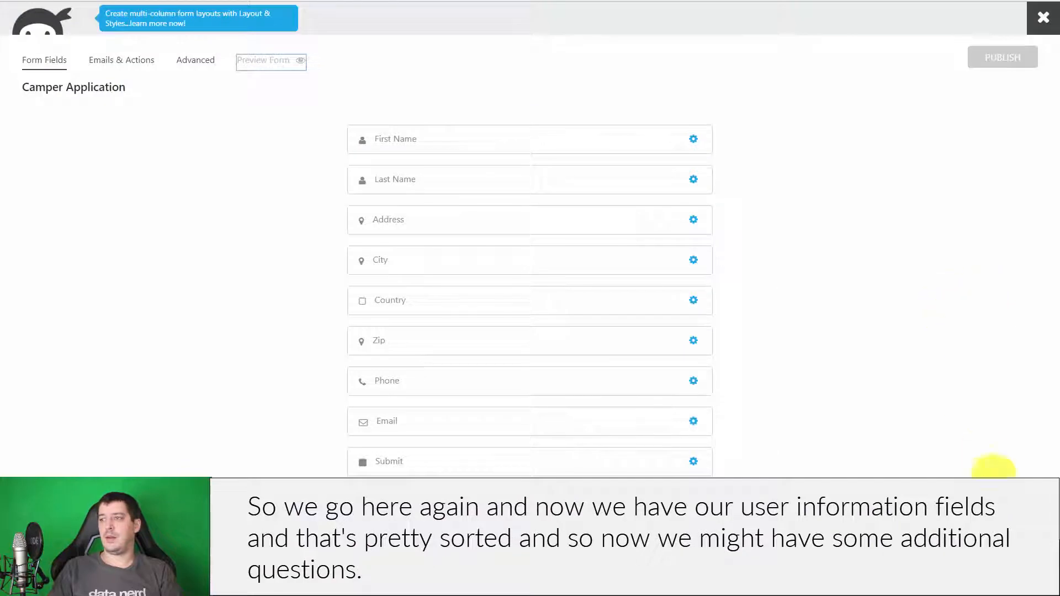
- Add a Single Checkbox labelled 'I agree with the terms and conditions.', default Unchecked, required
{"action": "left_click", "coordinate": [1021, 539]}
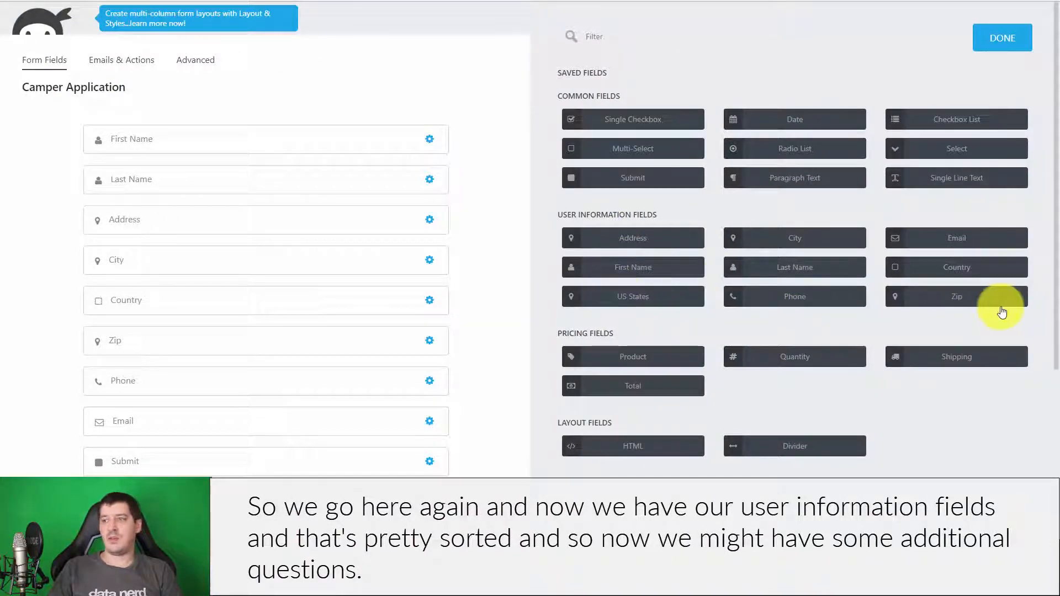
{"action": "left_click", "coordinate": [631, 121]}
{"action": "left_click", "coordinate": [304, 464]}
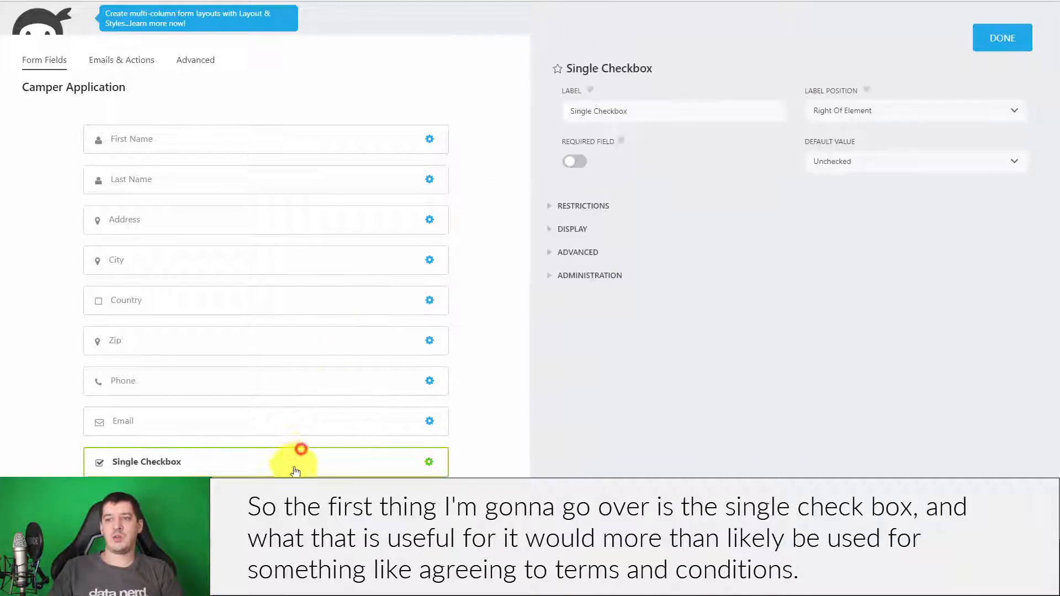
{"action": "left_click", "coordinate": [678, 105]}
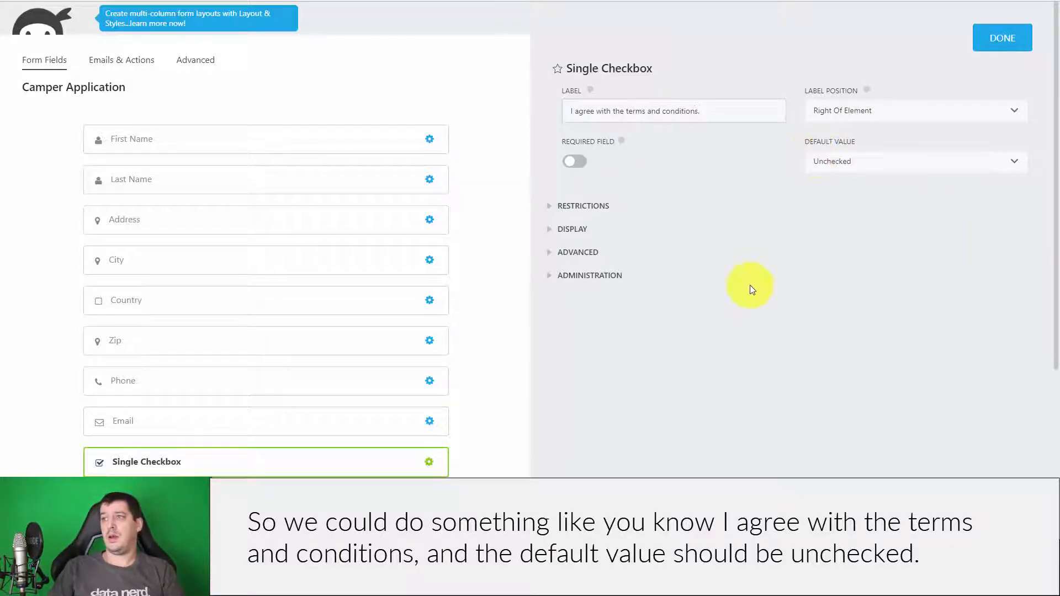
{"action": "left_click", "coordinate": [880, 162]}
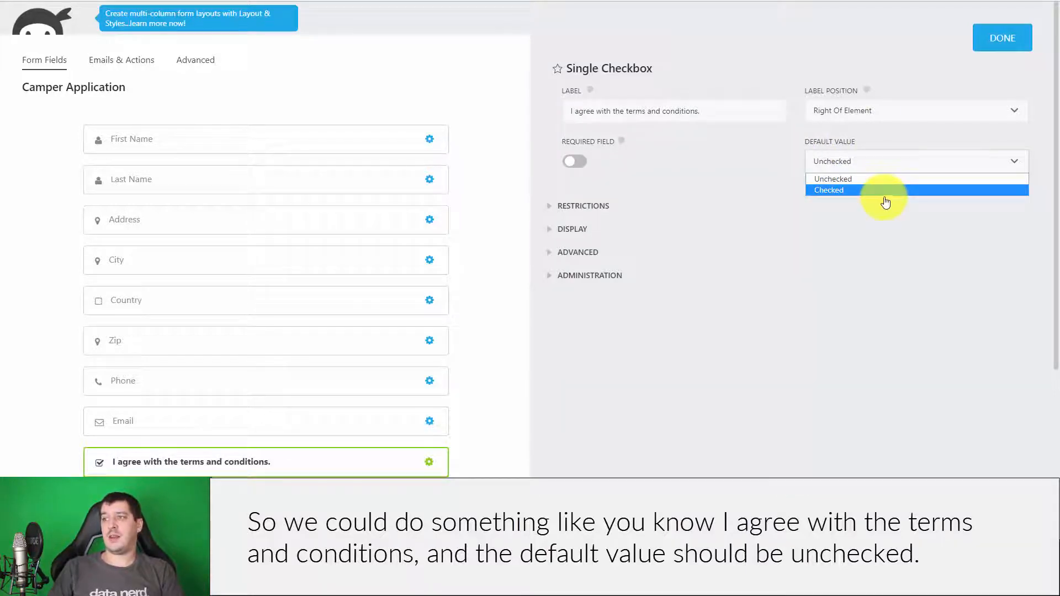
{"action": "left_click", "coordinate": [889, 191]}
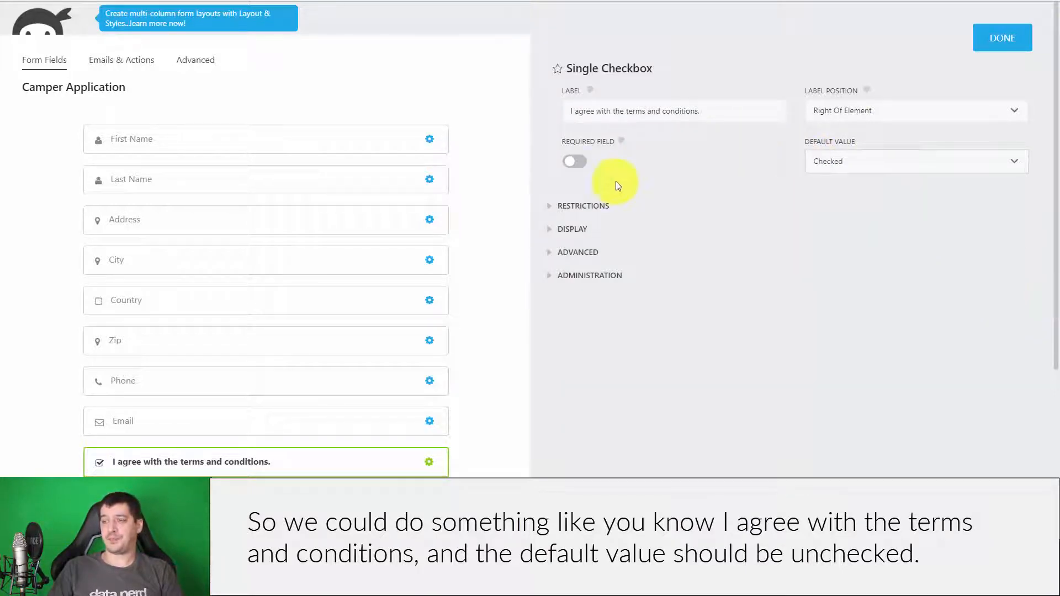
{"action": "left_click", "coordinate": [882, 160]}
{"action": "left_click", "coordinate": [876, 178]}
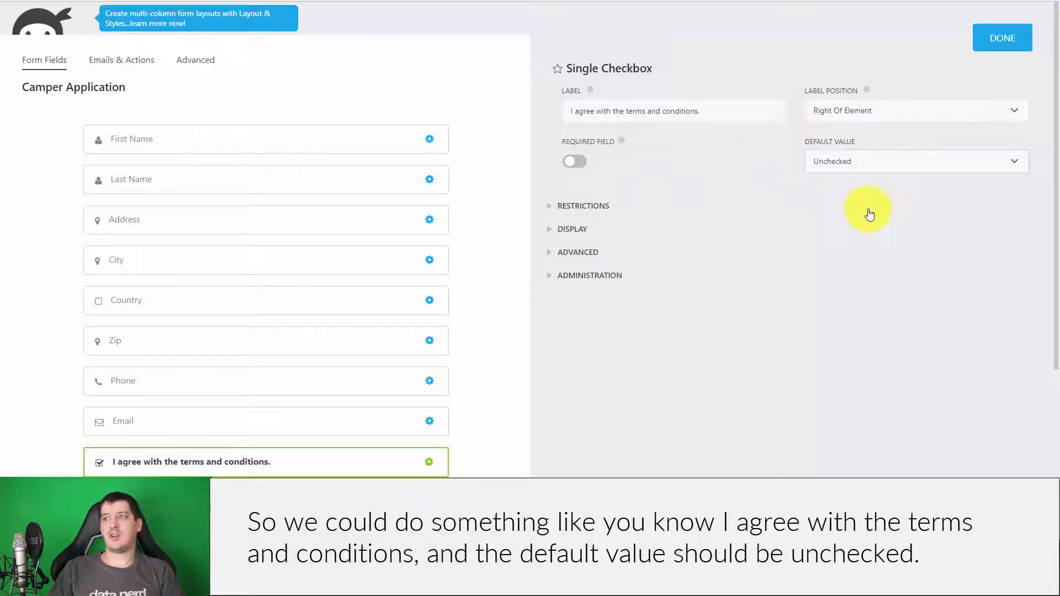
{"action": "left_click", "coordinate": [574, 161]}
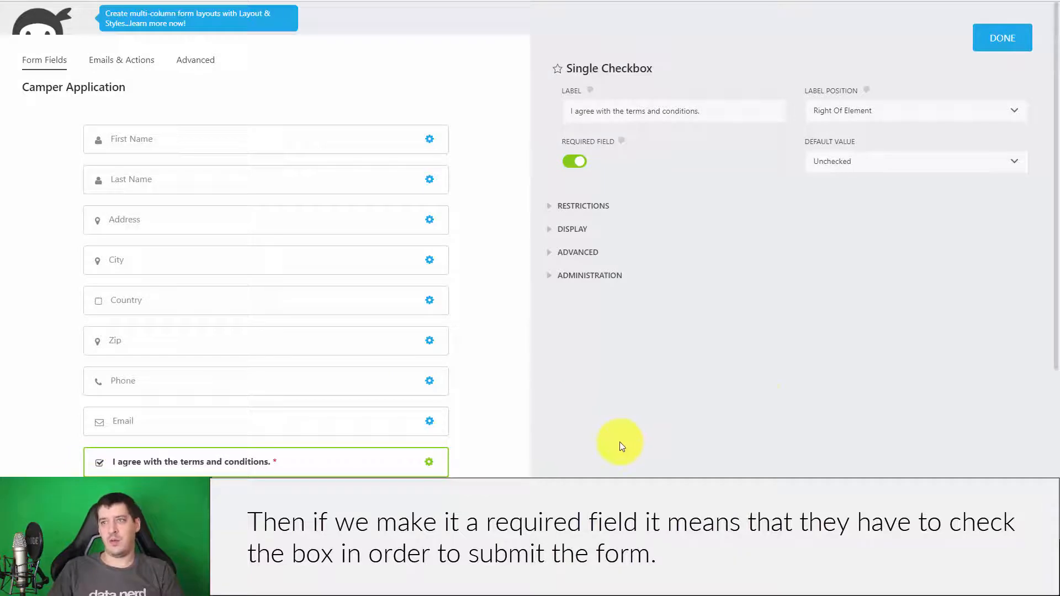
- Review the checkbox's restriction and display options, edit its description, and close settings
{"action": "left_click", "coordinate": [561, 208]}
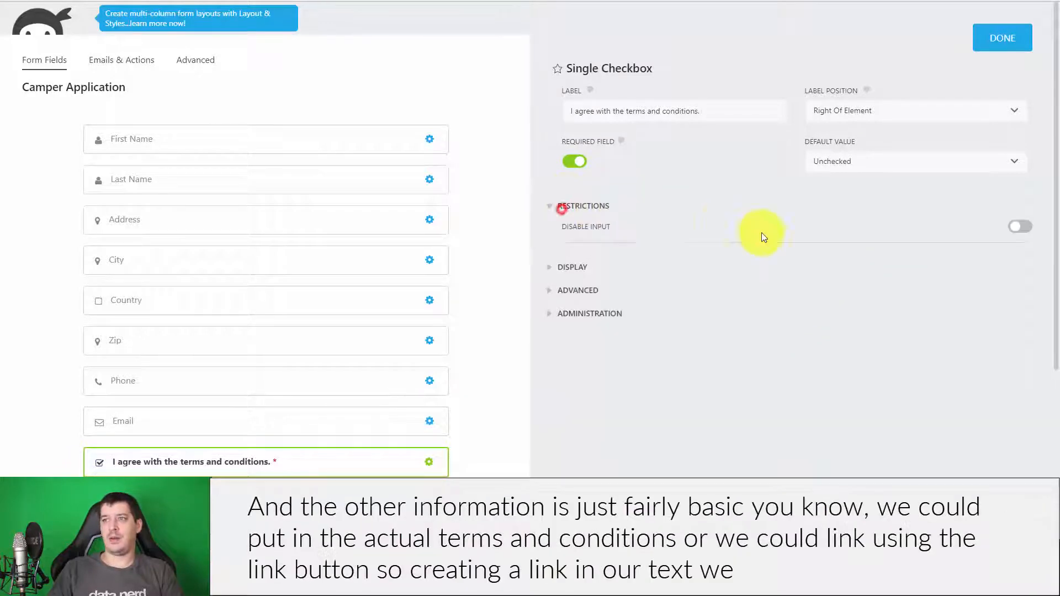
{"action": "left_click", "coordinate": [617, 274]}
{"action": "scroll", "coordinate": [705, 289], "scroll_direction": "down", "scroll_amount": 4}
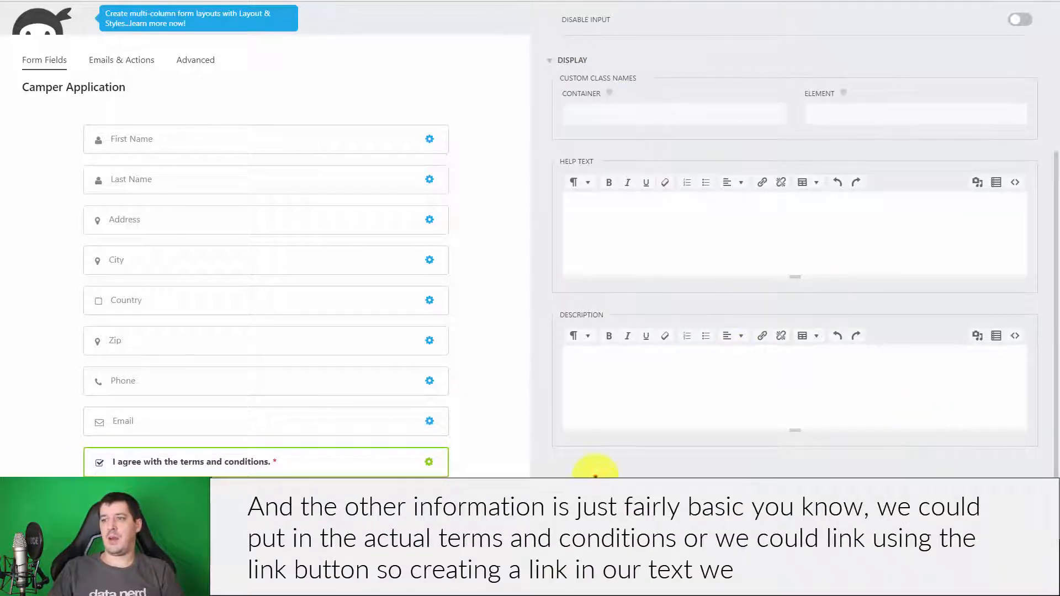
{"action": "scroll", "coordinate": [694, 390], "scroll_direction": "down", "scroll_amount": 1}
{"action": "scroll", "coordinate": [686, 442], "scroll_direction": "up", "scroll_amount": 5}
{"action": "scroll", "coordinate": [663, 350], "scroll_direction": "down", "scroll_amount": 3}
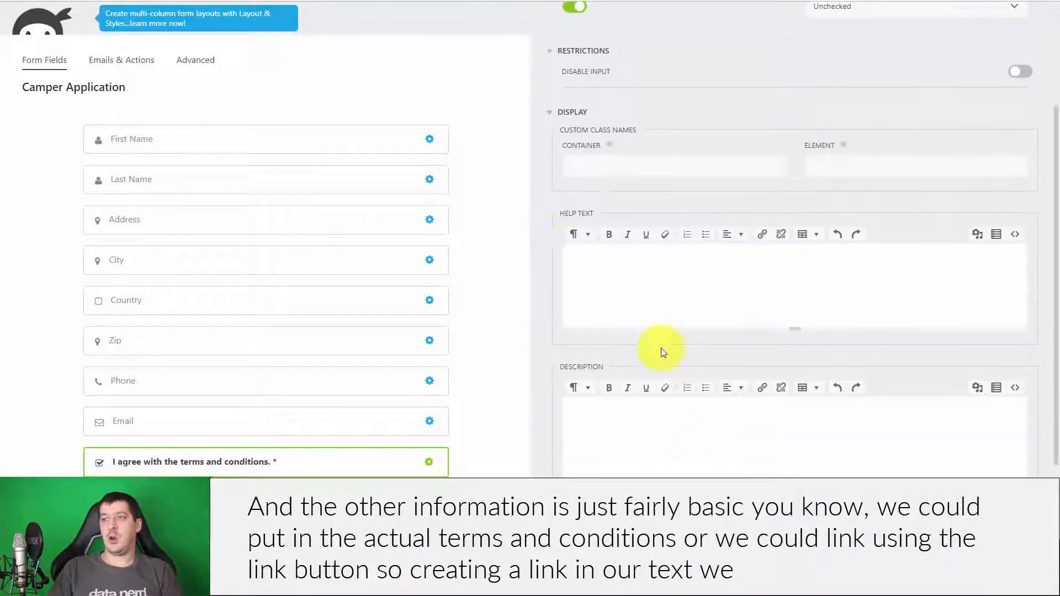
{"action": "left_click", "coordinate": [577, 415]}
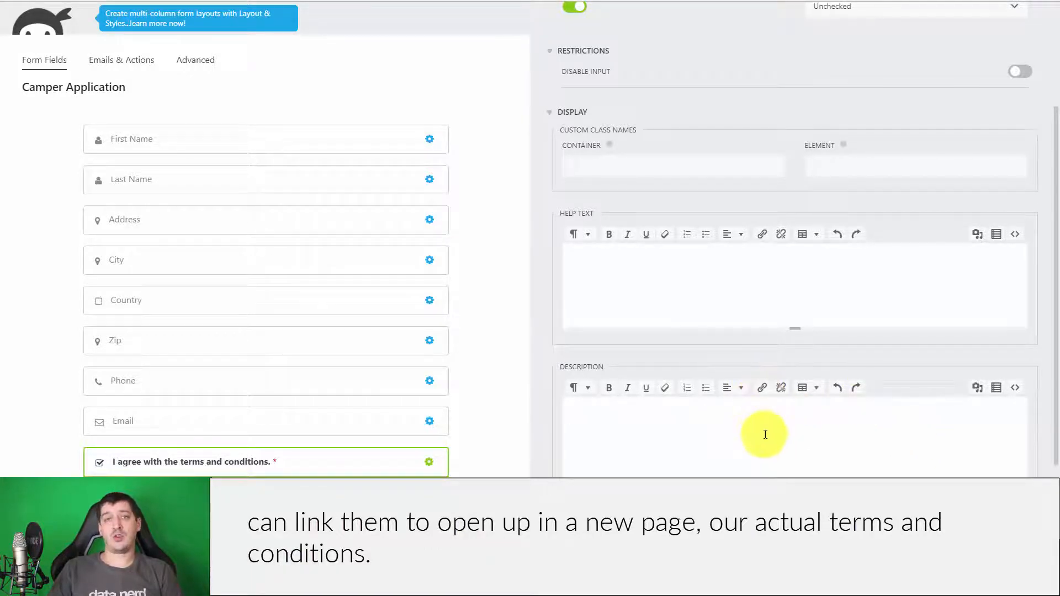
{"action": "left_click", "coordinate": [691, 434]}
{"action": "scroll", "coordinate": [733, 399], "scroll_direction": "down", "scroll_amount": 2}
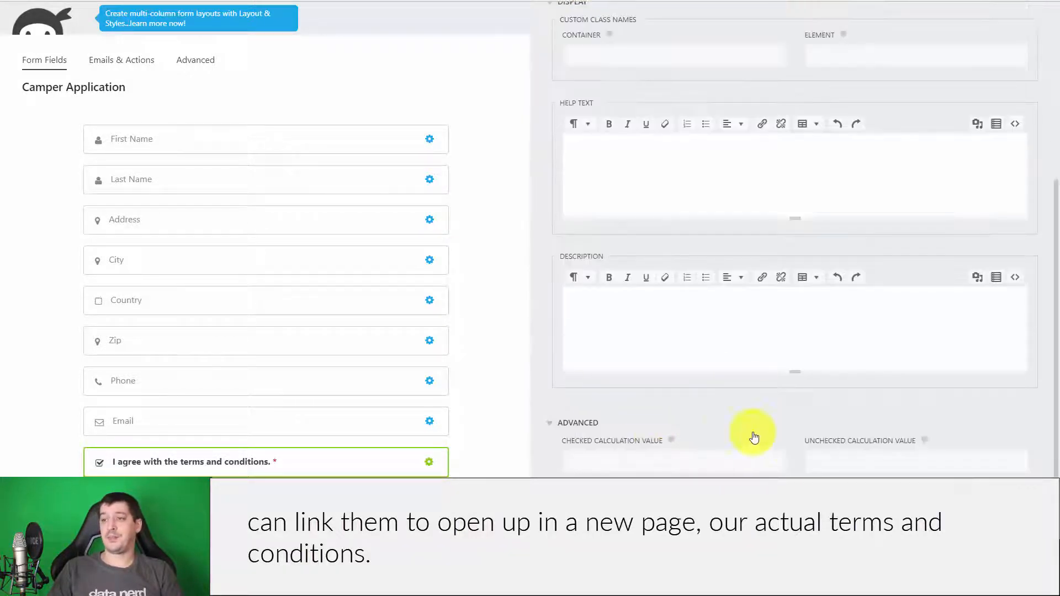
{"action": "scroll", "coordinate": [679, 334], "scroll_direction": "up", "scroll_amount": 5}
{"action": "left_click", "coordinate": [1002, 37]}
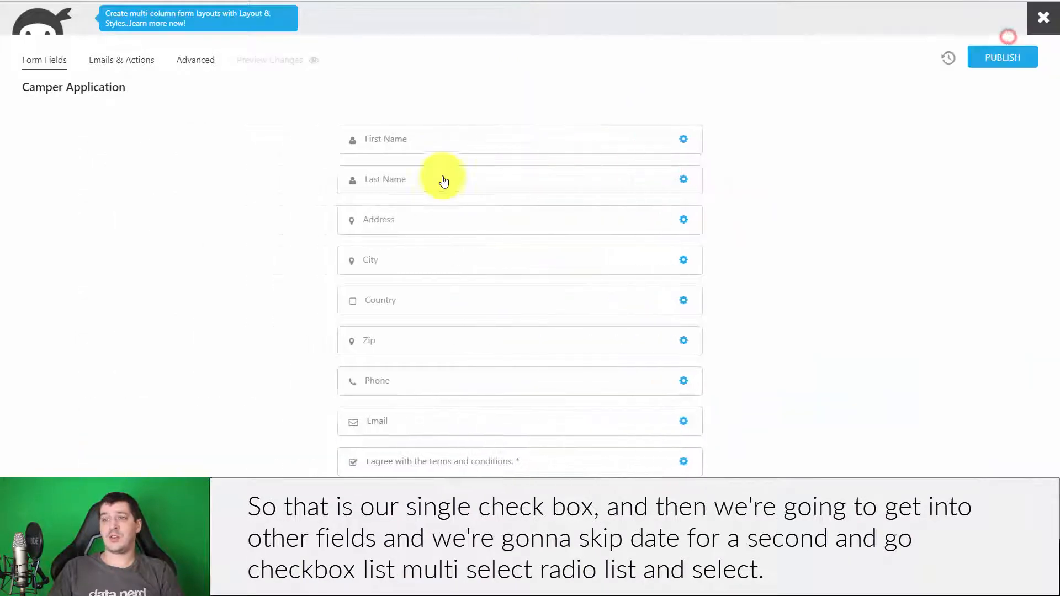
- Add Checkbox List, Multi-Select, Radio List and Select fields from Common Fields, then close the picker
{"action": "left_click", "coordinate": [1021, 519]}
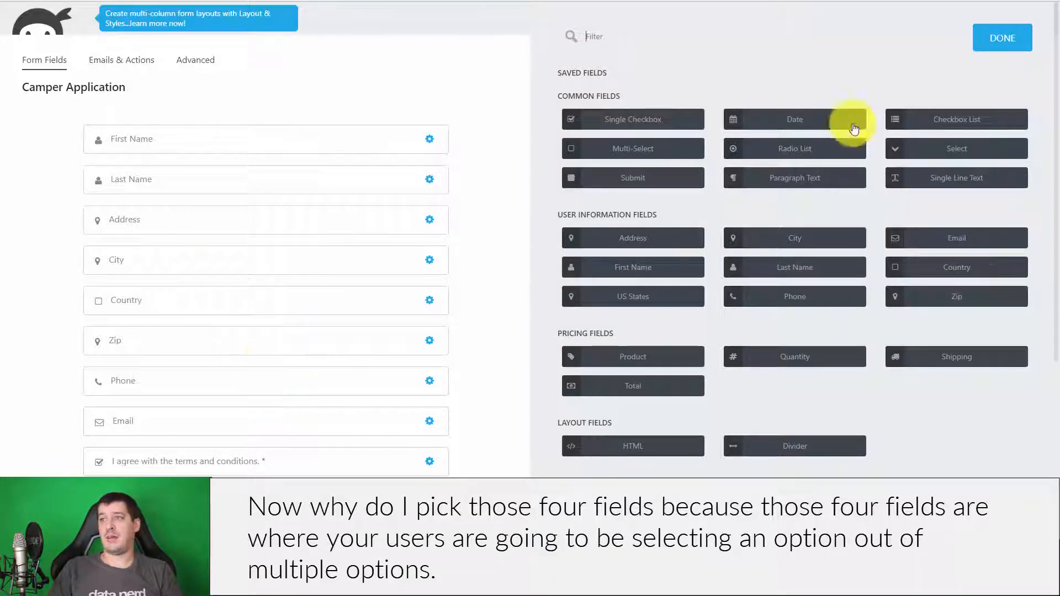
{"action": "left_click", "coordinate": [980, 119]}
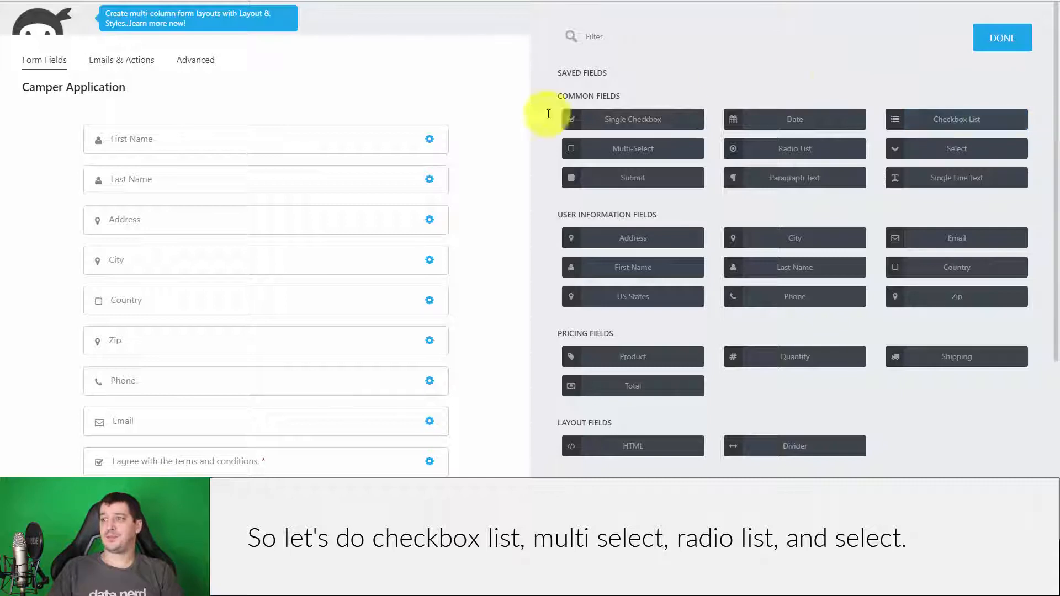
{"action": "left_click", "coordinate": [679, 149]}
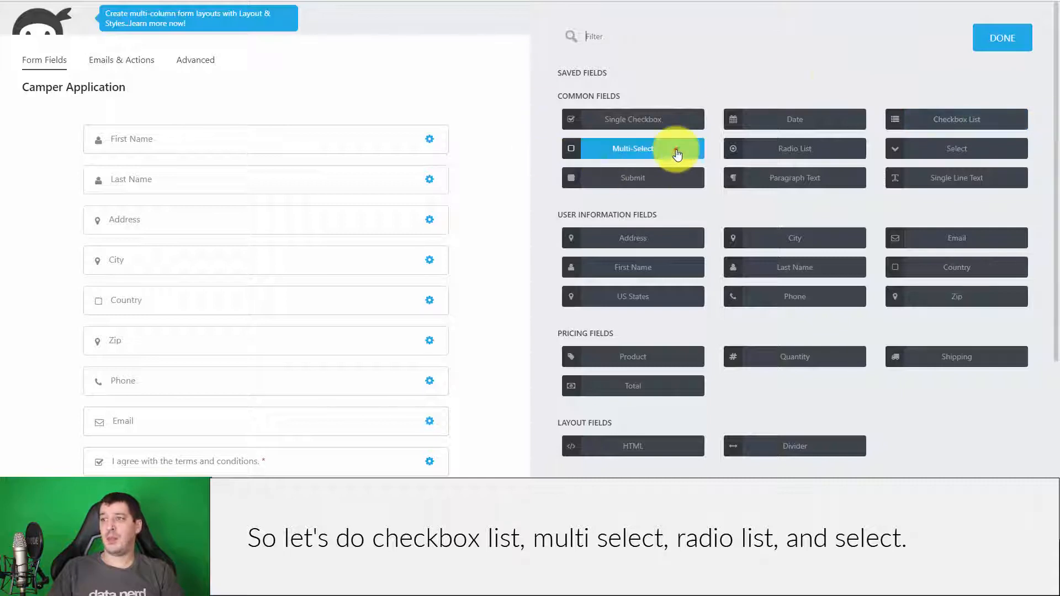
{"action": "left_click", "coordinate": [803, 150]}
{"action": "left_click", "coordinate": [966, 151]}
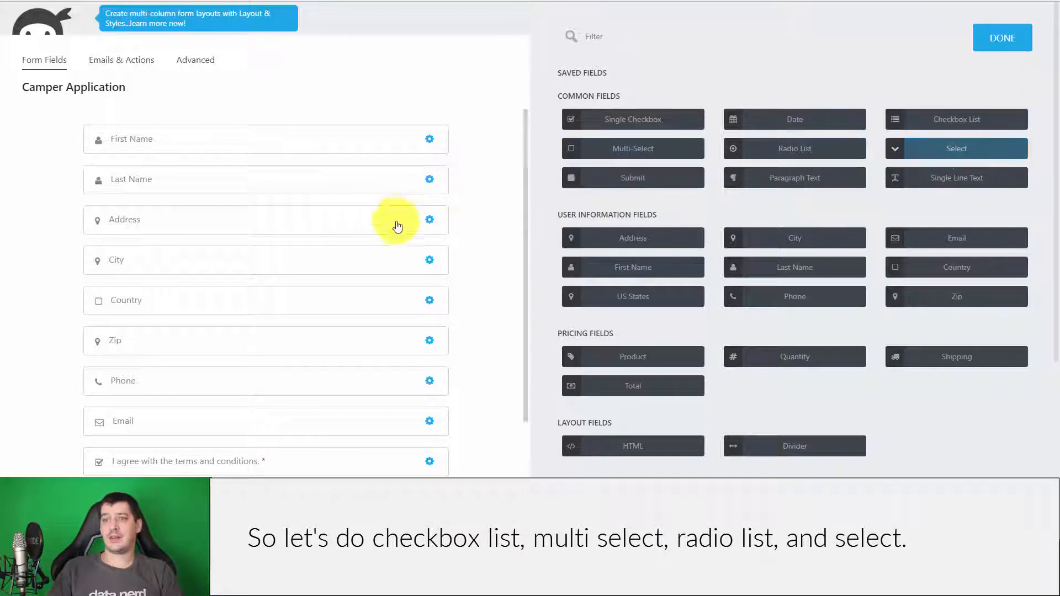
{"action": "scroll", "coordinate": [396, 248], "scroll_direction": "down", "scroll_amount": 3}
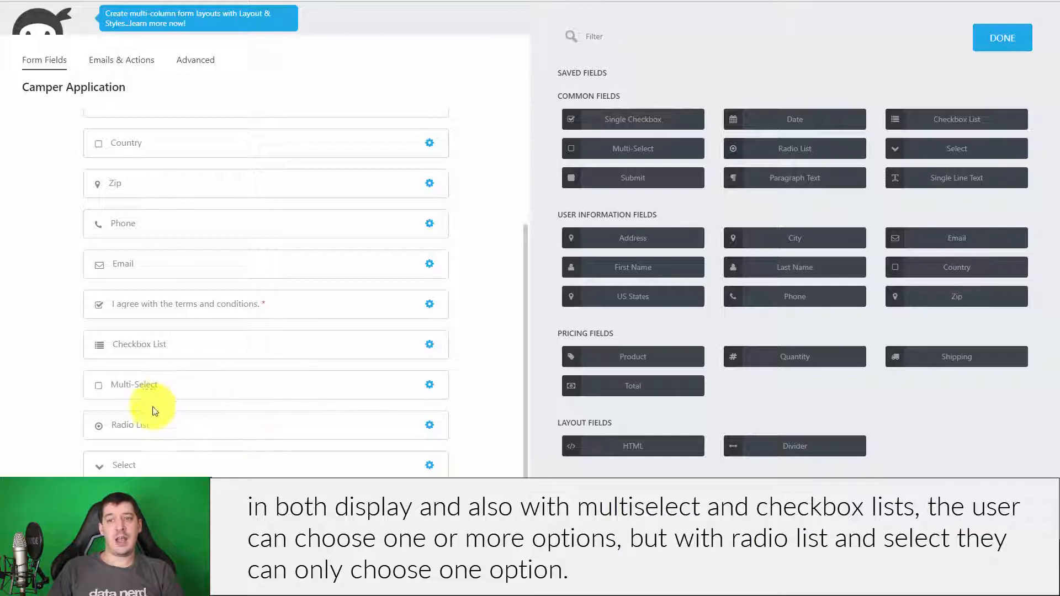
{"action": "mouse_move", "coordinate": [169, 466]}
{"action": "left_mouse_down"}
{"action": "mouse_move", "coordinate": [170, 433]}
{"action": "mouse_move", "coordinate": [168, 467]}
{"action": "left_mouse_up"}
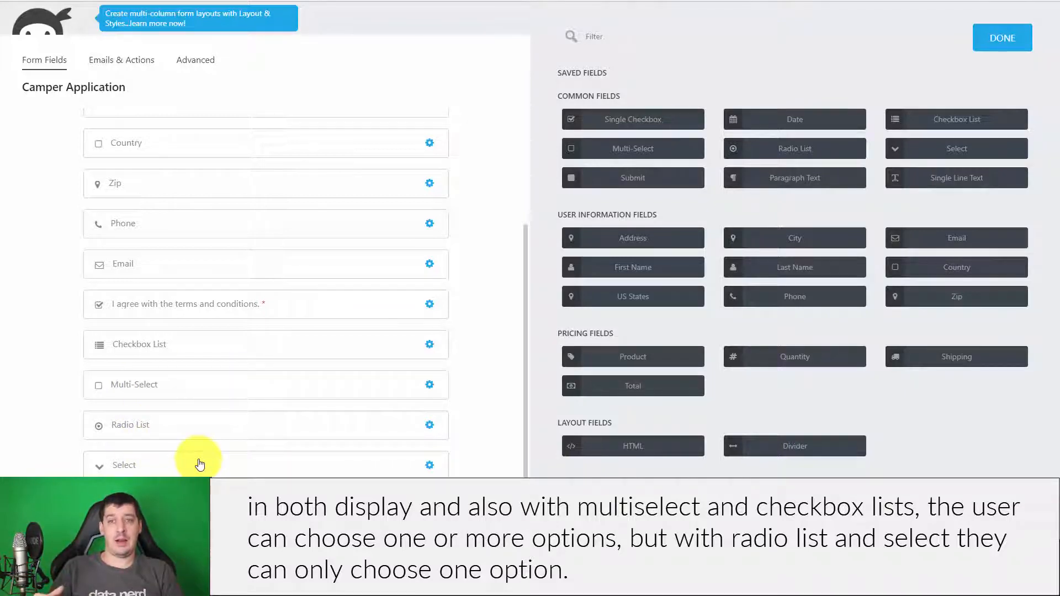
{"action": "left_click", "coordinate": [984, 27]}
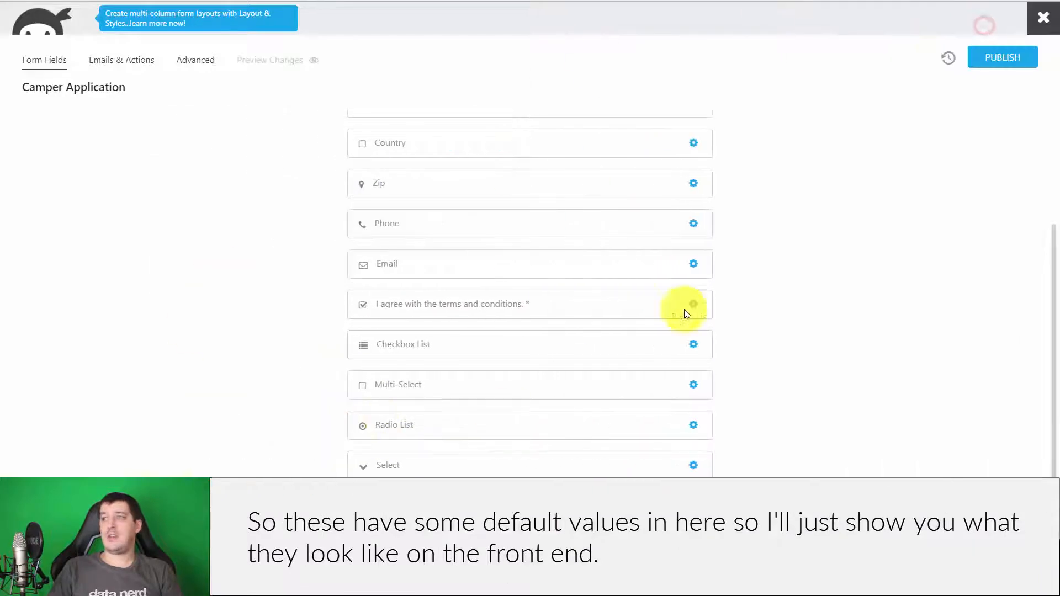
- Publish the form and tick options One and Two in the live Checkbox List
{"action": "left_click", "coordinate": [1016, 60]}
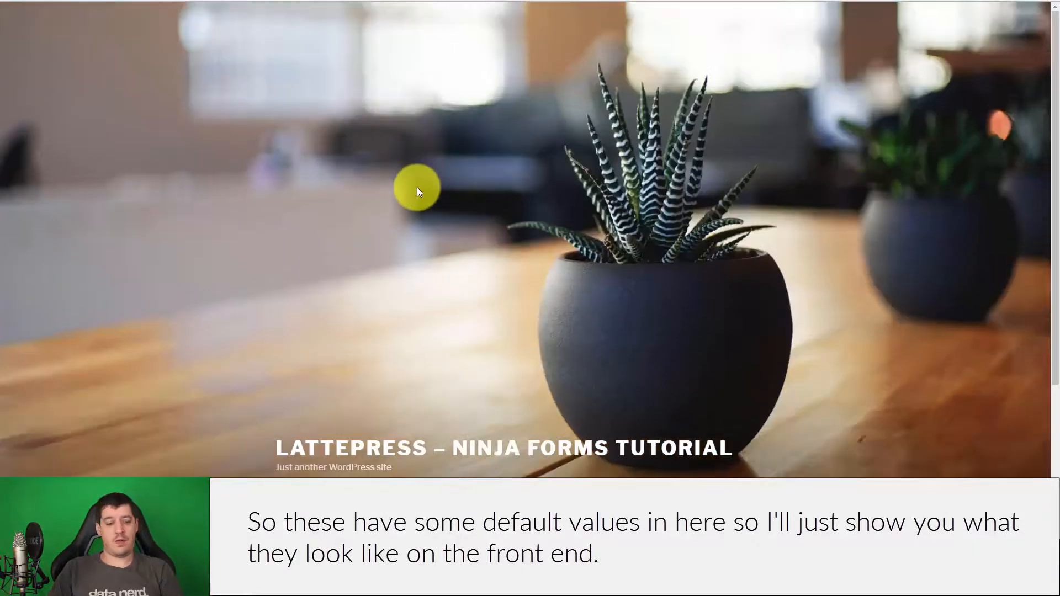
{"action": "scroll", "coordinate": [416, 191], "scroll_direction": "down", "scroll_amount": 5}
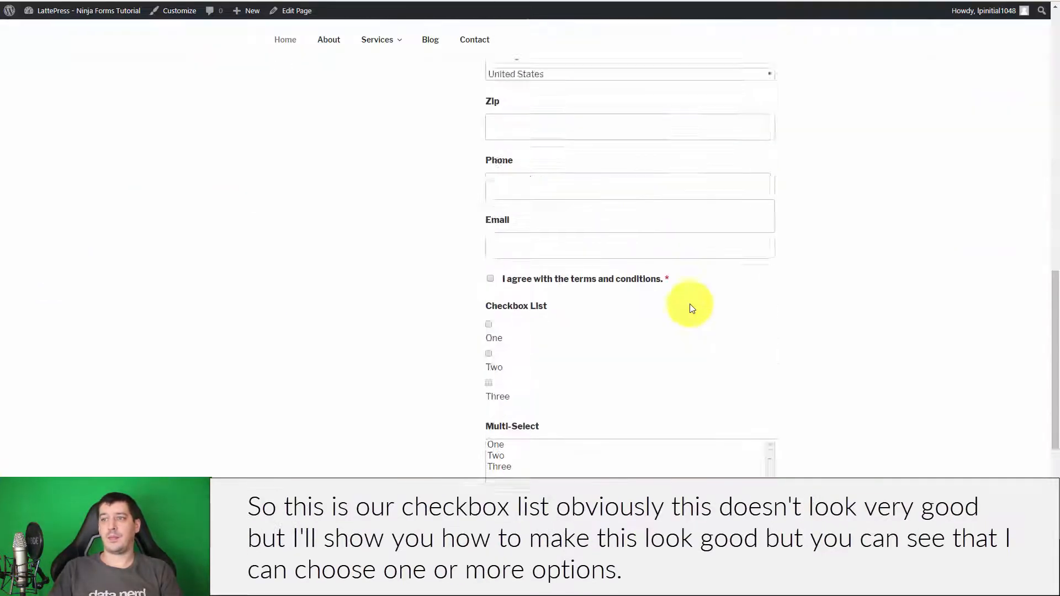
{"action": "scroll", "coordinate": [707, 312], "scroll_direction": "down", "scroll_amount": 4}
{"action": "scroll", "coordinate": [817, 310], "scroll_direction": "up", "scroll_amount": 1}
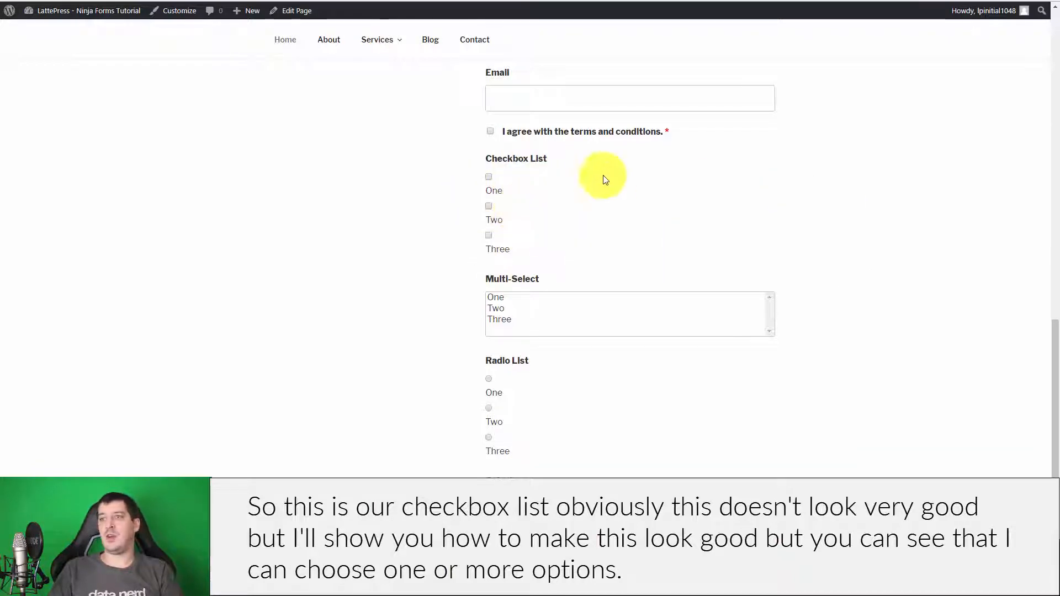
{"action": "left_click", "coordinate": [488, 177]}
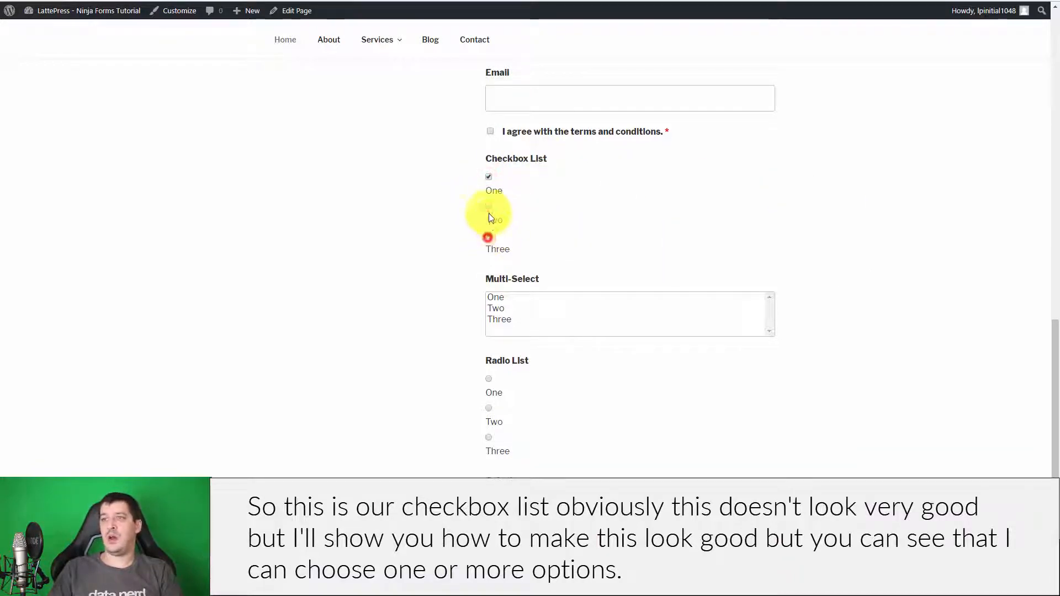
{"action": "left_click", "coordinate": [488, 207]}
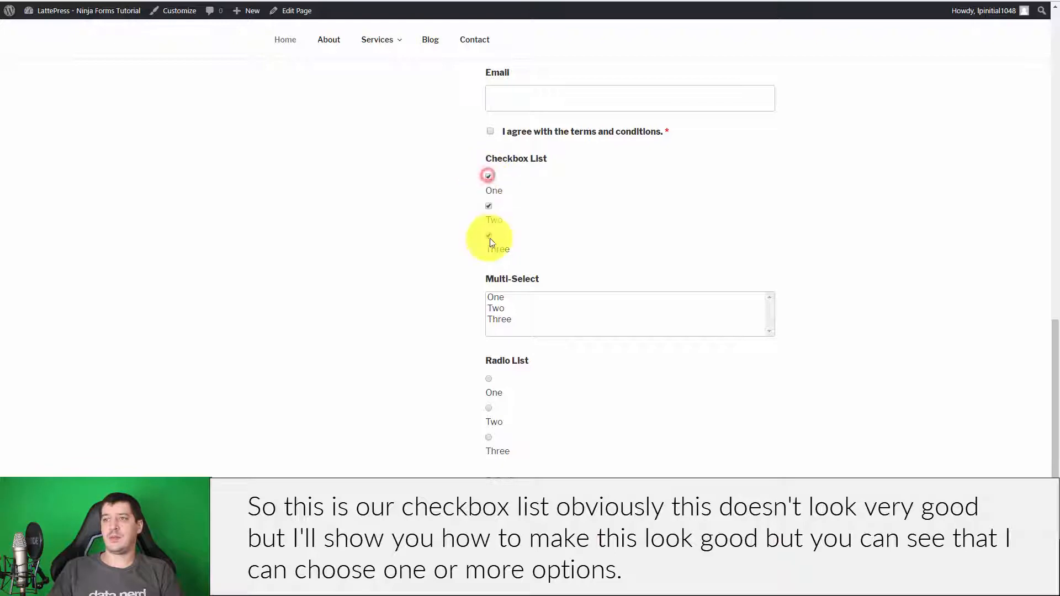
- Leave options One and Two selected in the Multi-Select list
{"action": "scroll", "coordinate": [773, 254], "scroll_direction": "down", "scroll_amount": 2}
{"action": "left_click", "coordinate": [508, 203]}
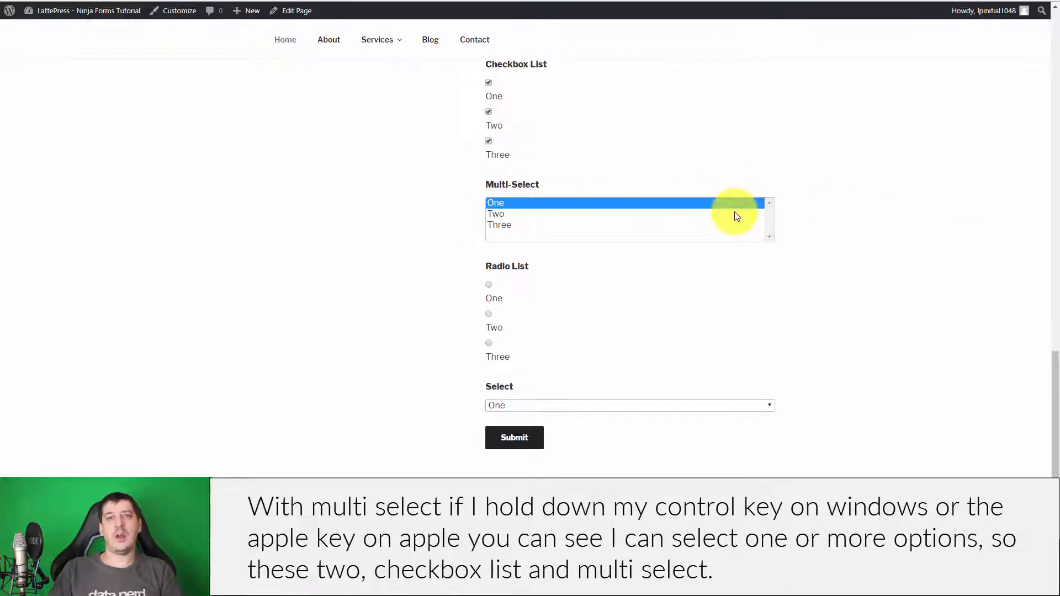
{"action": "left_click_drag", "start_coordinate": [499, 211], "coordinate": [505, 225]}
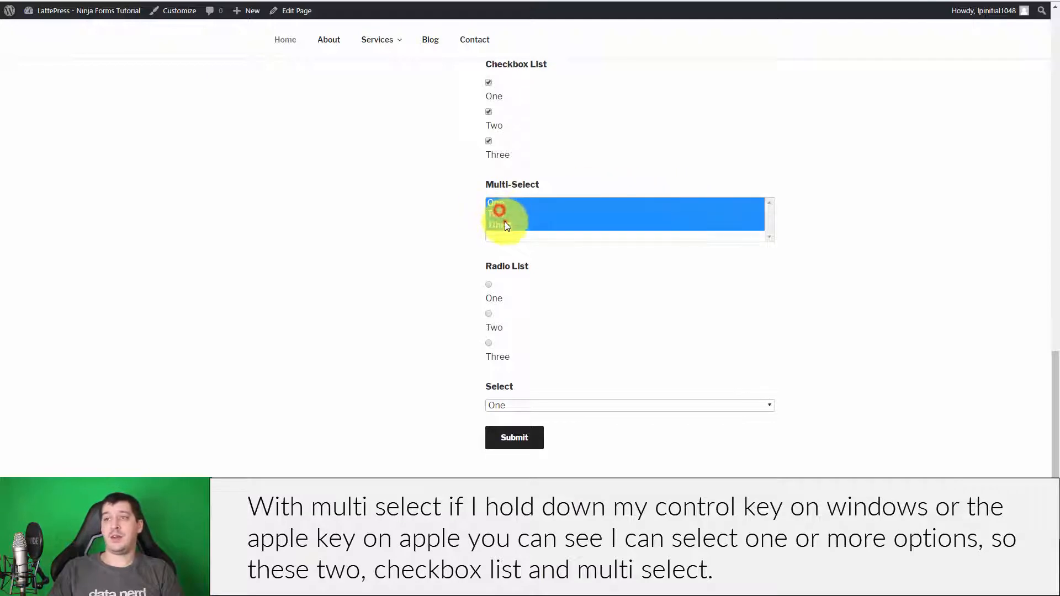
{"action": "left_click", "coordinate": [509, 214], "text": "ctrl"}
{"action": "left_click", "coordinate": [515, 223], "text": "ctrl"}
{"action": "left_click", "coordinate": [520, 201], "text": "ctrl"}
{"action": "left_click", "coordinate": [521, 201], "text": "ctrl"}
{"action": "left_click", "coordinate": [520, 213], "text": "ctrl"}
{"action": "left_click", "coordinate": [516, 225], "text": "ctrl"}
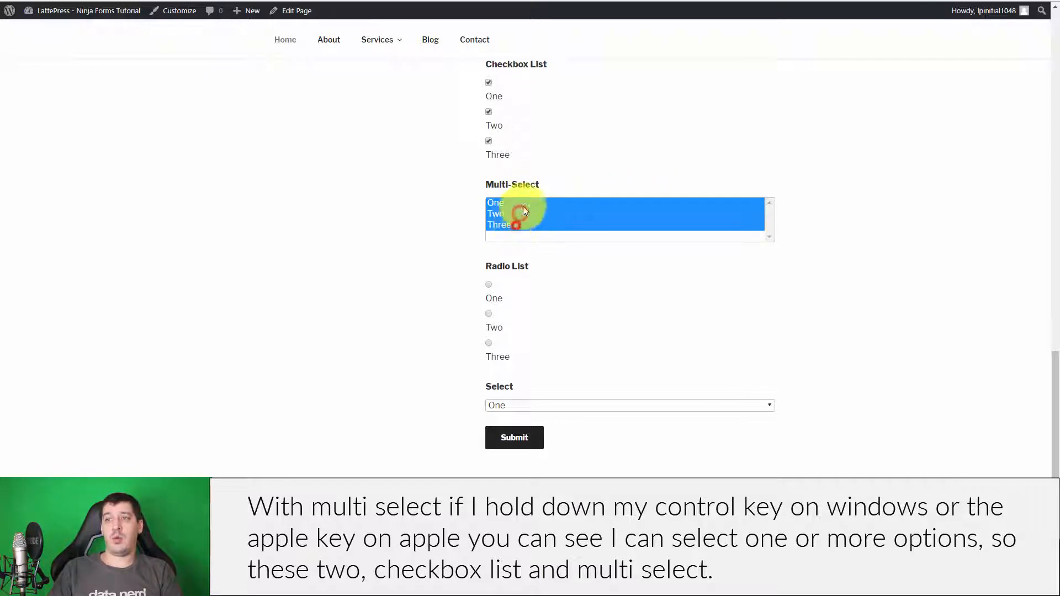
{"action": "left_click", "coordinate": [523, 204], "text": "ctrl"}
{"action": "left_click", "coordinate": [519, 223], "text": "ctrl"}
{"action": "left_click", "coordinate": [521, 203], "text": "ctrl"}
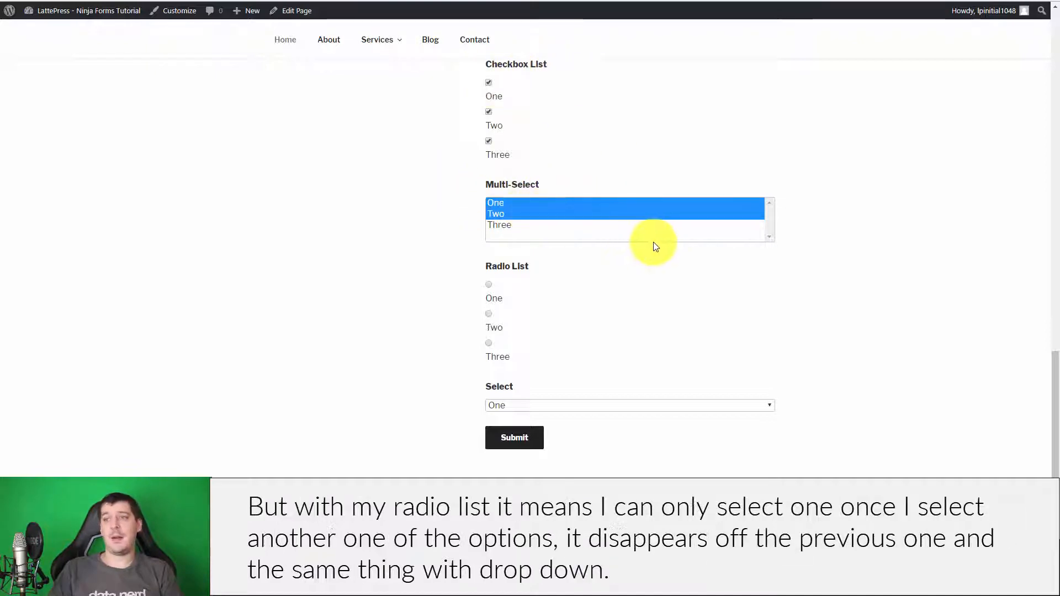
- Choose radio option Two and set the Select dropdown to One
{"action": "left_click", "coordinate": [490, 294]}
{"action": "left_click", "coordinate": [490, 323]}
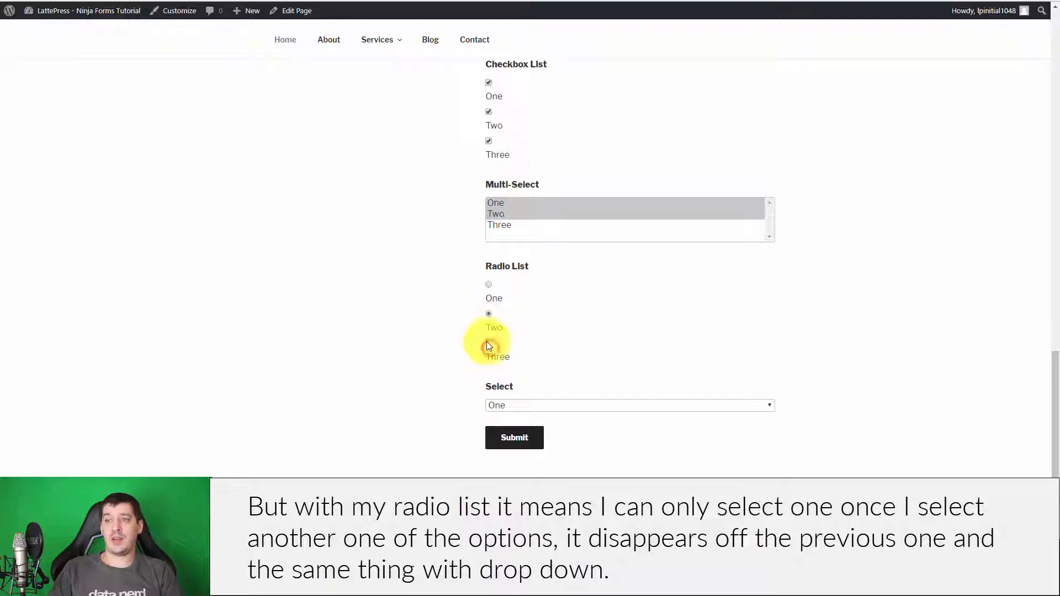
{"action": "left_click", "coordinate": [488, 345]}
{"action": "left_click", "coordinate": [489, 314]}
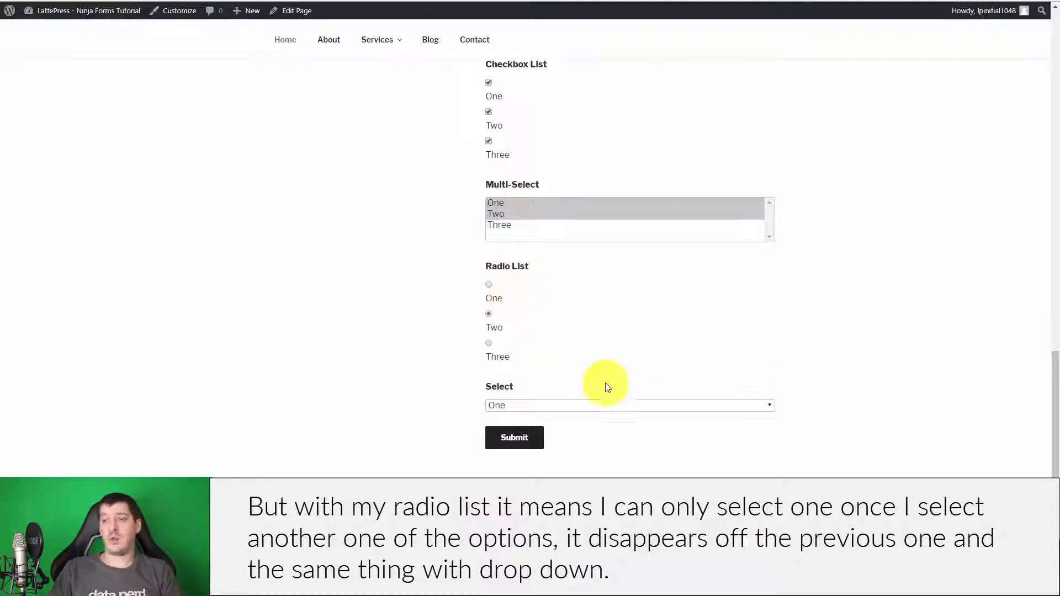
{"action": "left_click", "coordinate": [579, 406]}
{"action": "left_click", "coordinate": [580, 439]}
{"action": "left_click", "coordinate": [586, 407]}
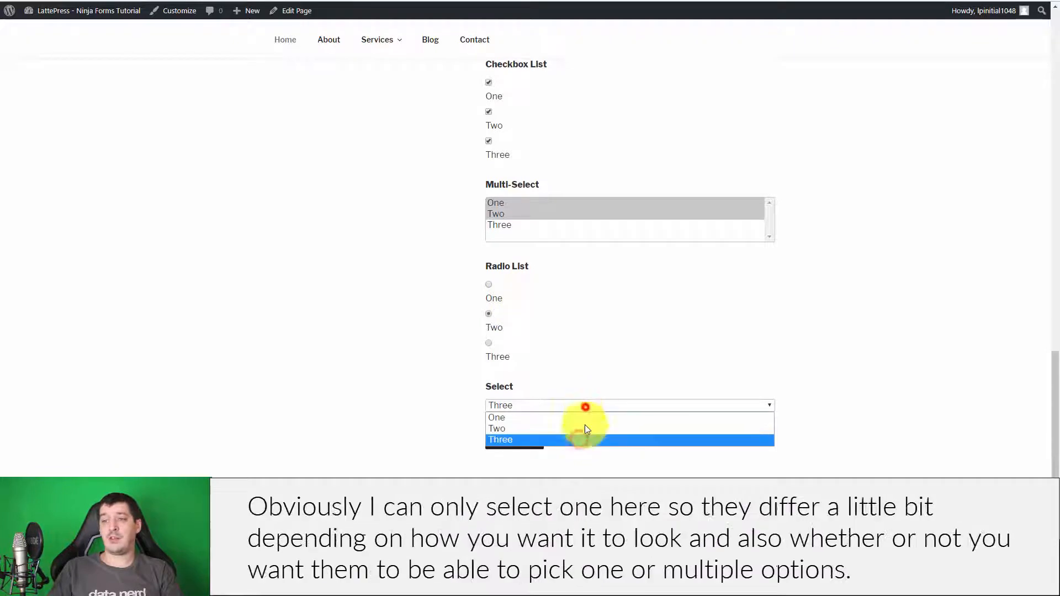
{"action": "left_click", "coordinate": [585, 429]}
{"action": "left_click", "coordinate": [587, 406]}
{"action": "left_click", "coordinate": [589, 417]}
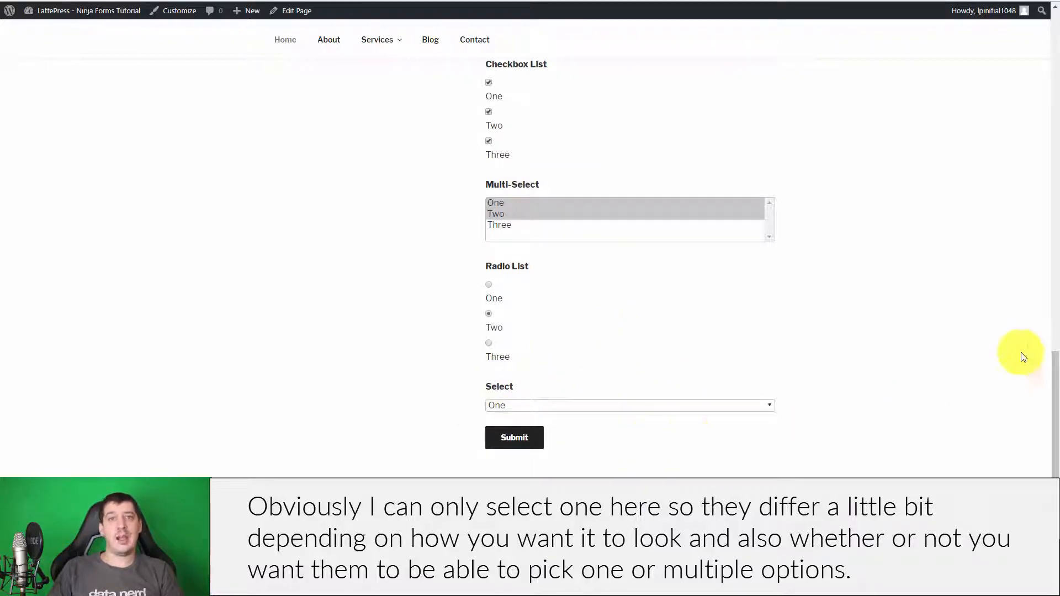
{"action": "scroll", "coordinate": [698, 402], "scroll_direction": "up", "scroll_amount": 2}
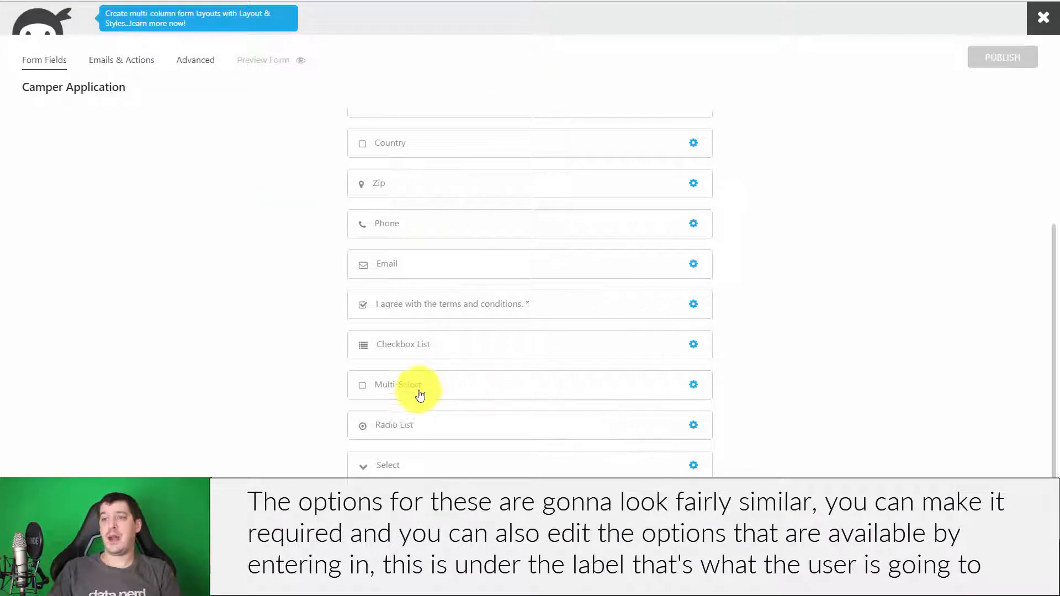
- Back in the builder, give the Checkbox List option One a calc value of 5
{"action": "left_click", "coordinate": [423, 388]}
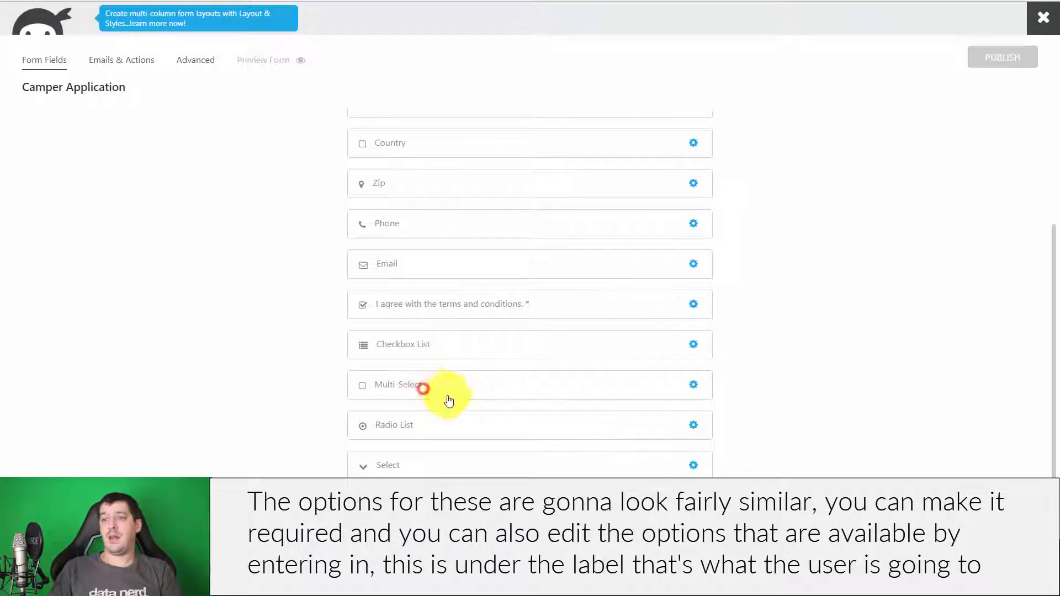
{"action": "left_click", "coordinate": [264, 346]}
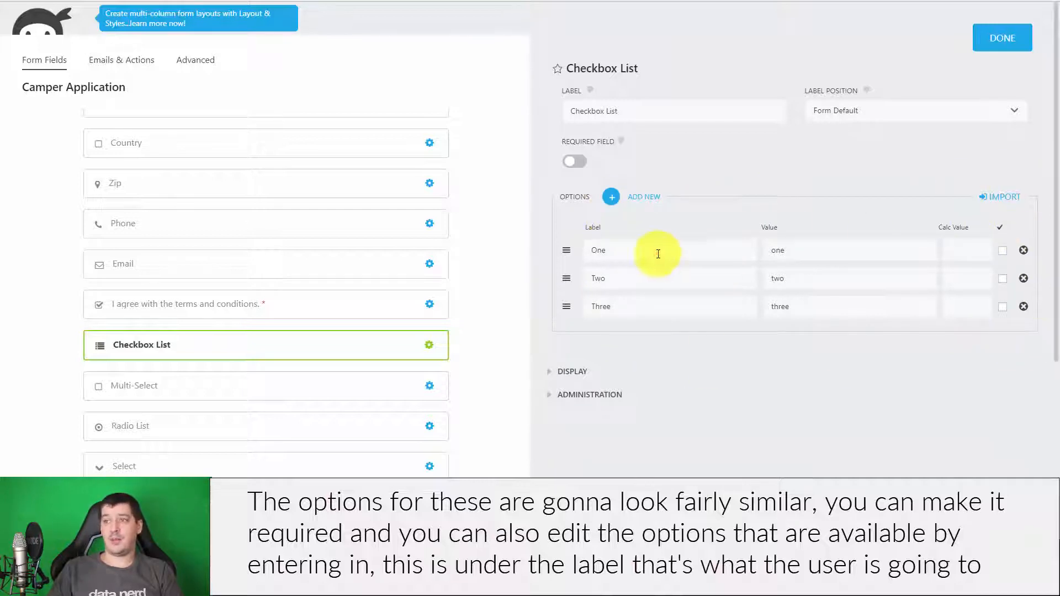
{"action": "left_click_drag", "start_coordinate": [639, 250], "coordinate": [532, 260]}
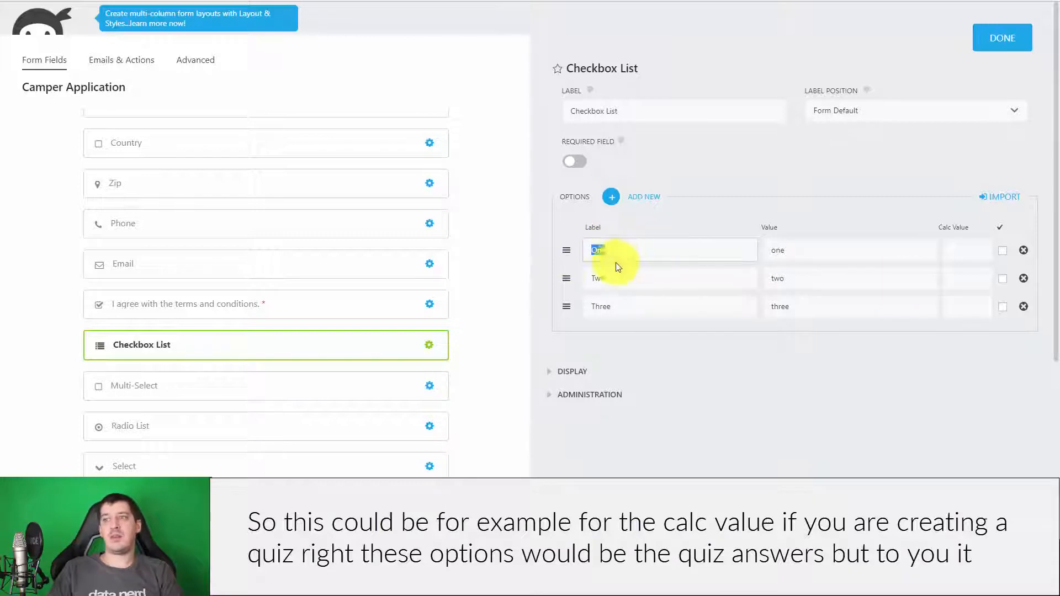
{"action": "left_click", "coordinate": [988, 246]}
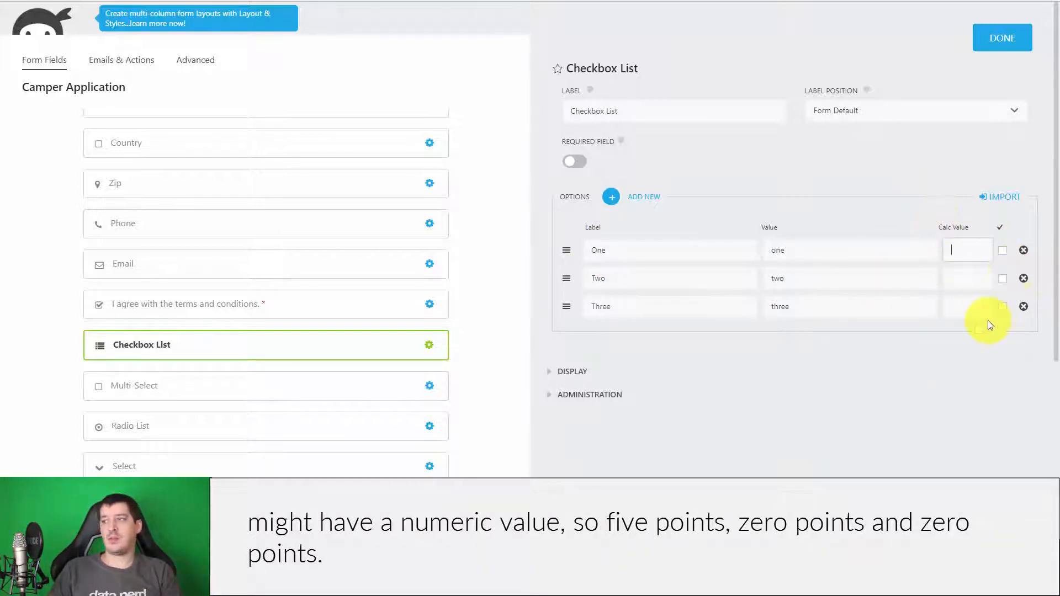
{"action": "left_click", "coordinate": [968, 254]}
{"action": "type", "text": "5"}
- Clear the trial calc values from the Checkbox List options
{"action": "left_click", "coordinate": [971, 266]}
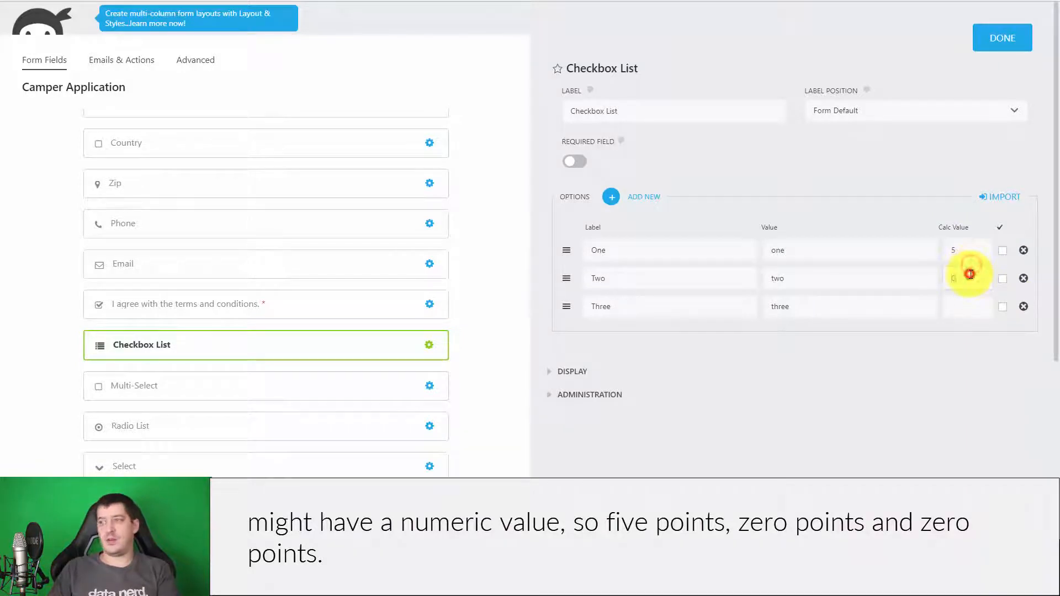
{"action": "left_click", "coordinate": [963, 307]}
{"action": "left_click", "coordinate": [953, 371]}
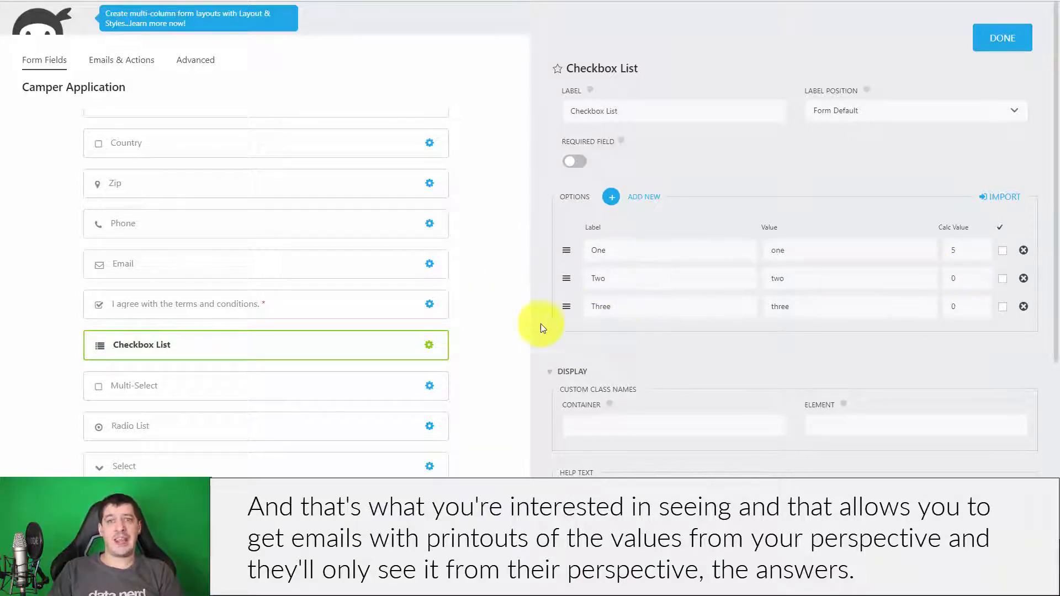
{"action": "left_click", "coordinate": [569, 369]}
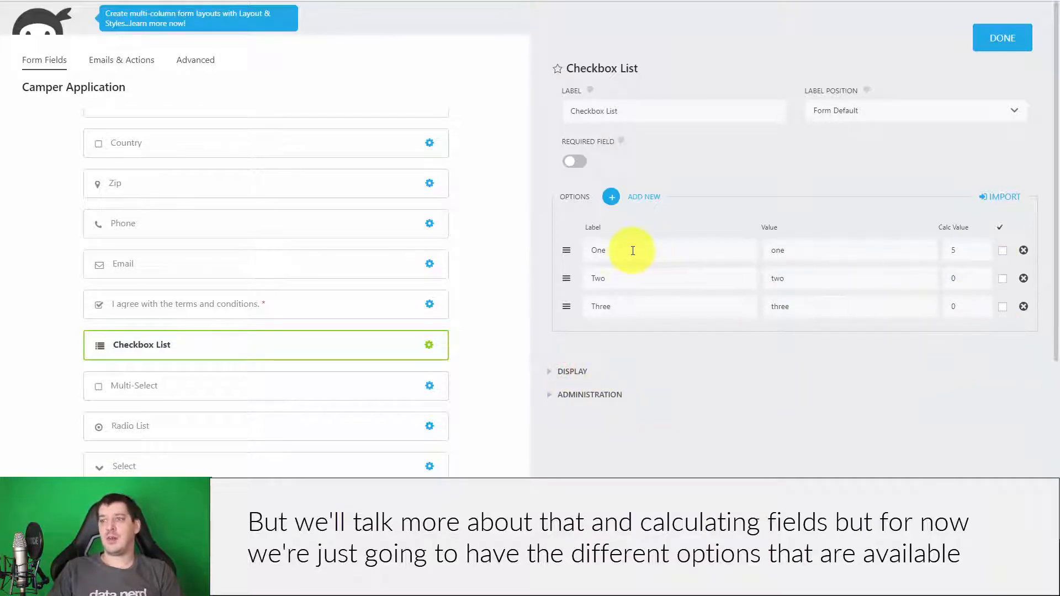
{"action": "double_click", "coordinate": [963, 250]}
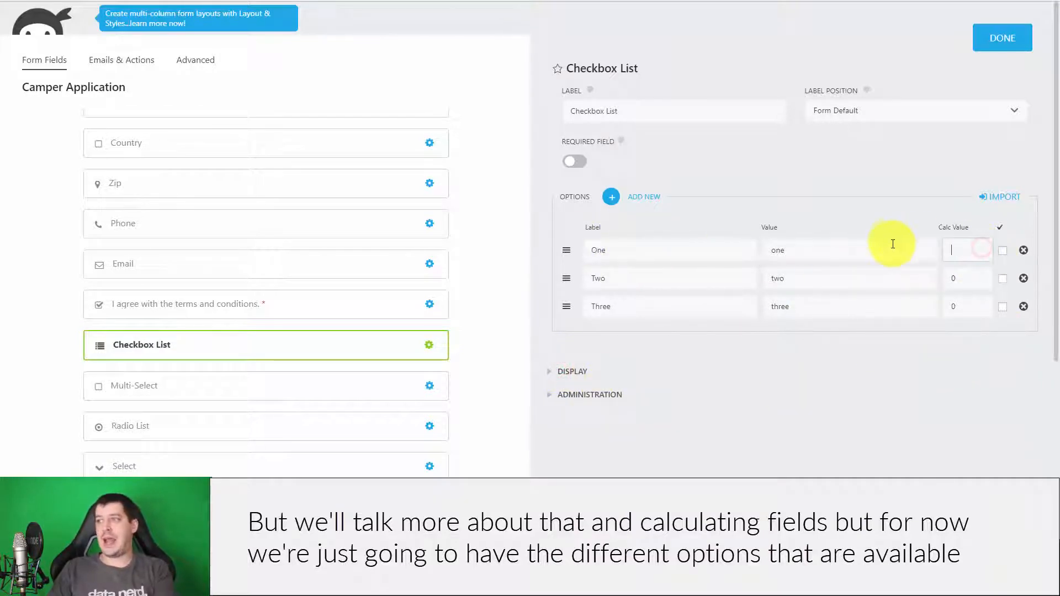
{"action": "double_click", "coordinate": [966, 278]}
{"action": "key", "text": "BackSpace"}
{"action": "double_click", "coordinate": [966, 306]}
{"action": "key", "text": "BackSpace"}
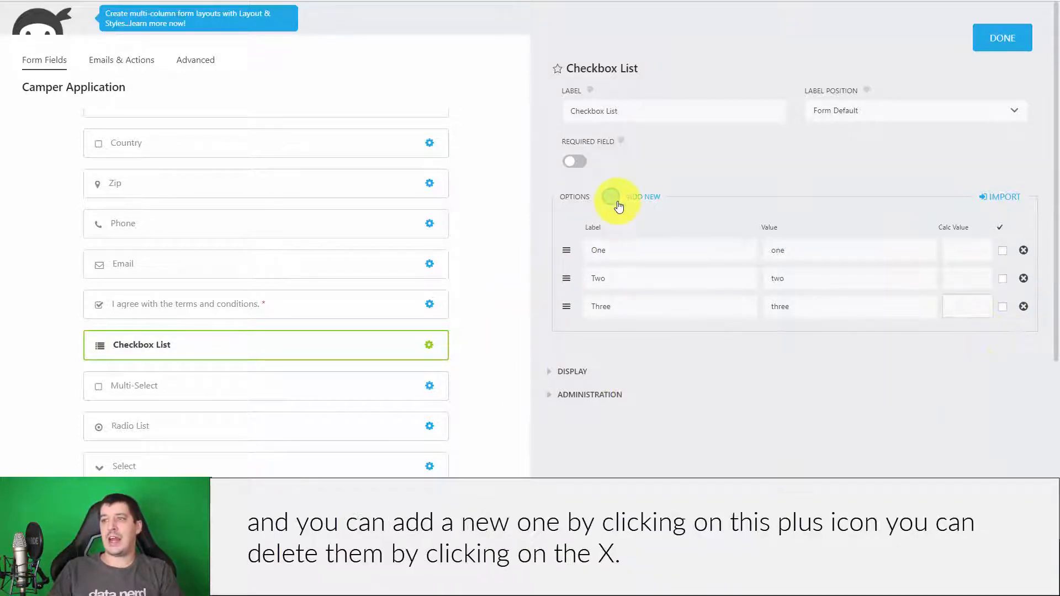
- Add and remove an empty fourth option row, then open the Select field's settings
{"action": "left_click", "coordinate": [613, 197]}
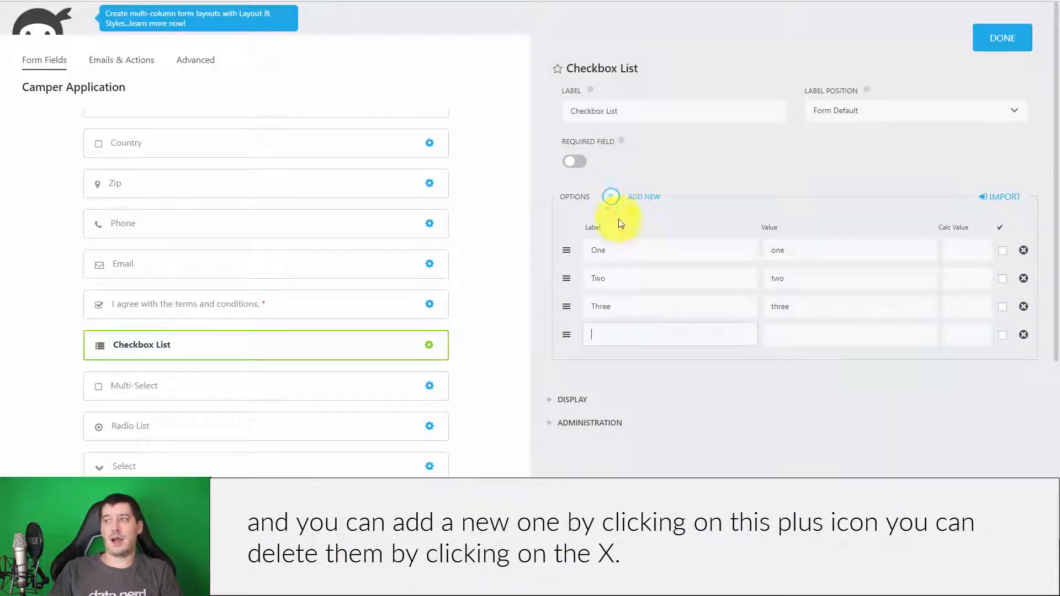
{"action": "left_click", "coordinate": [1023, 335]}
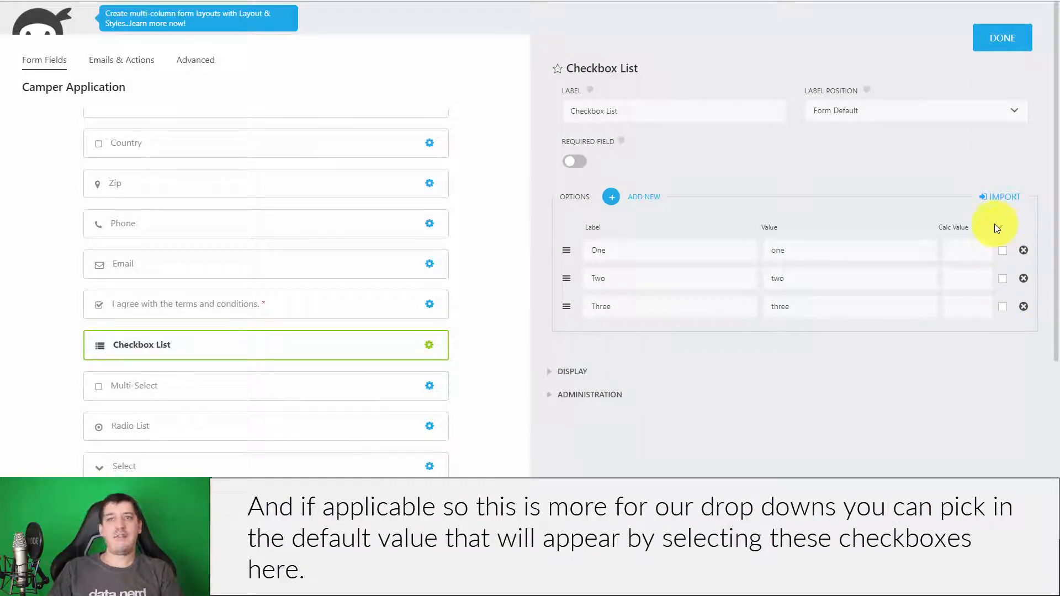
{"action": "left_click", "coordinate": [159, 469]}
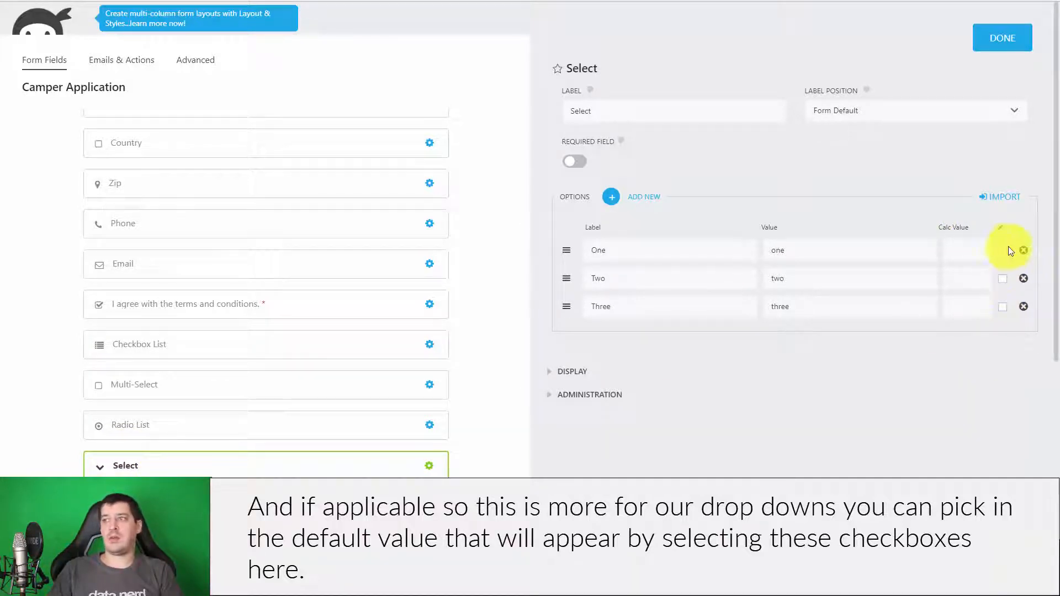
- Drag the Select field's option rows into the order Three, Two, One
{"action": "left_click", "coordinate": [572, 371]}
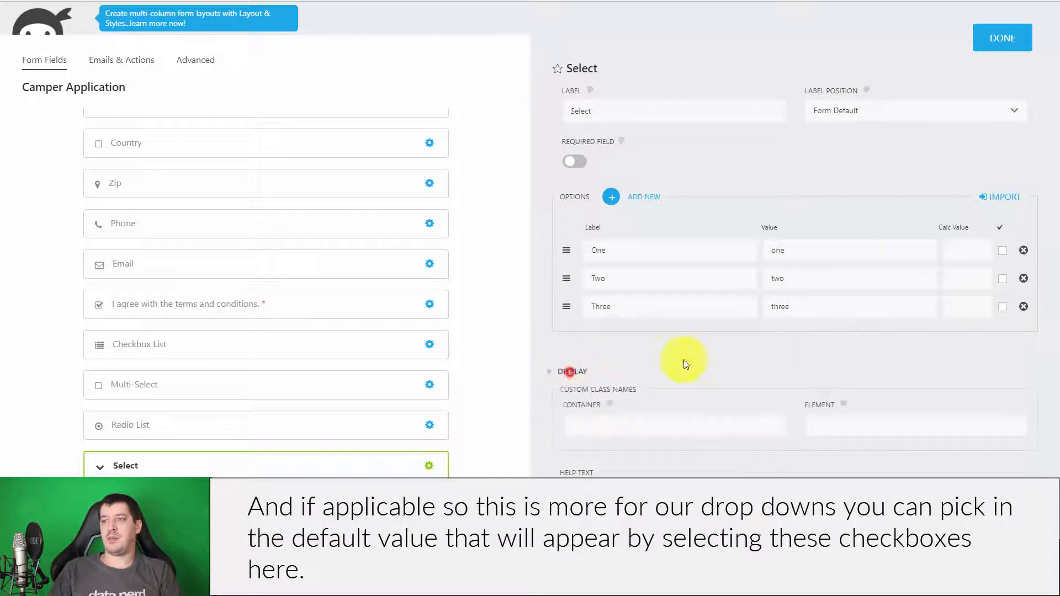
{"action": "scroll", "coordinate": [826, 359], "scroll_direction": "down", "scroll_amount": 5}
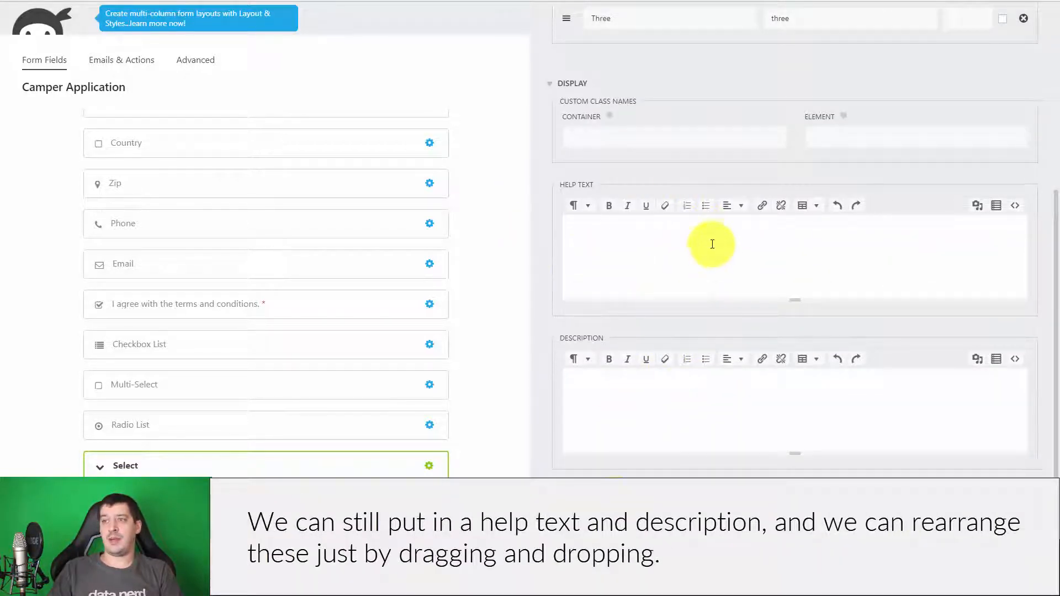
{"action": "scroll", "coordinate": [725, 407], "scroll_direction": "up", "scroll_amount": 5}
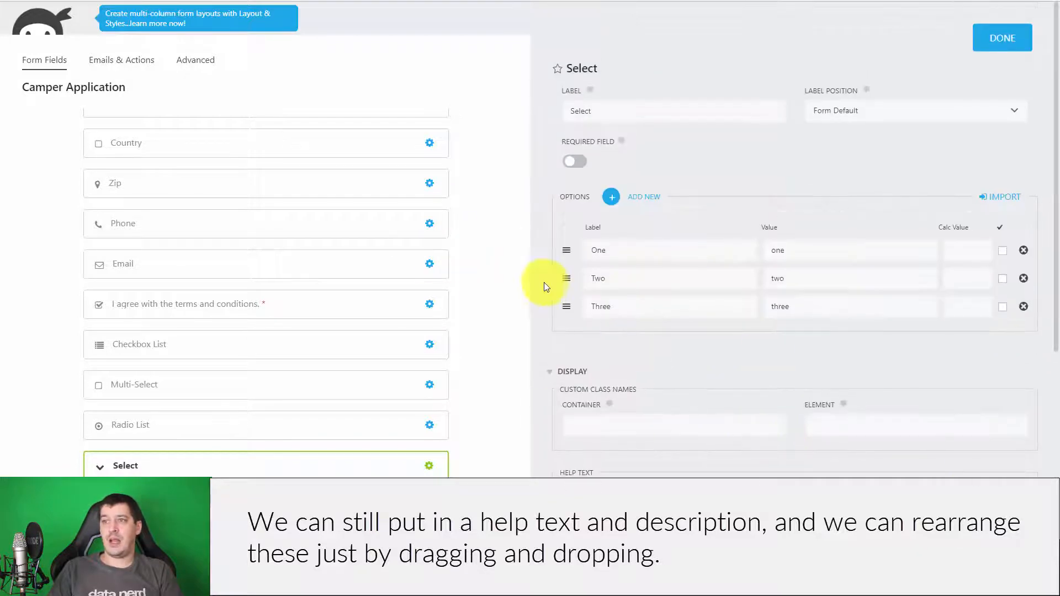
{"action": "left_click_drag", "start_coordinate": [566, 282], "coordinate": [568, 250]}
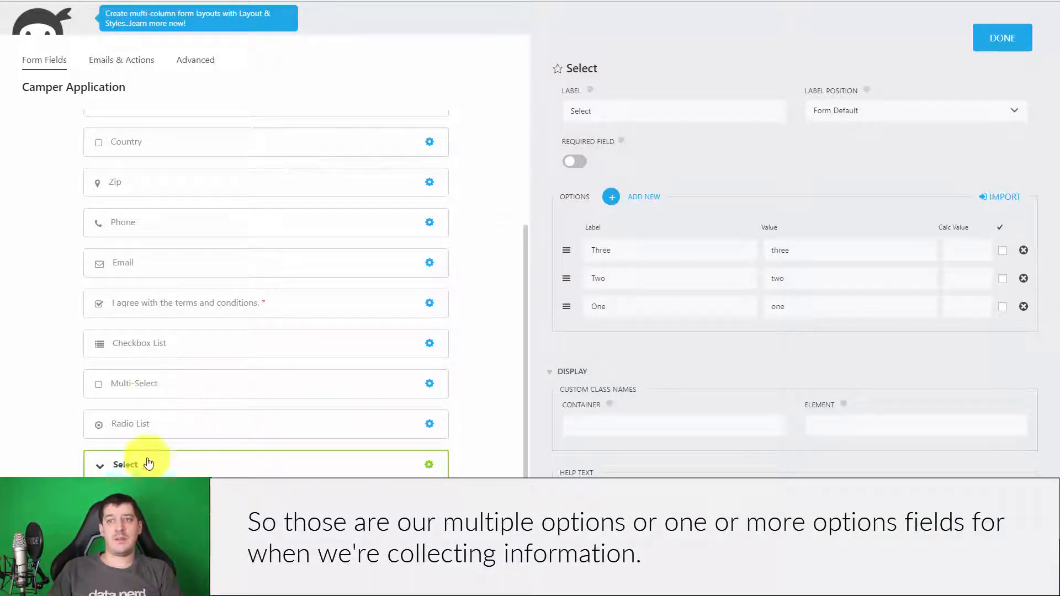
- Close the Select settings and add a Date field to the form
{"action": "left_click", "coordinate": [992, 34]}
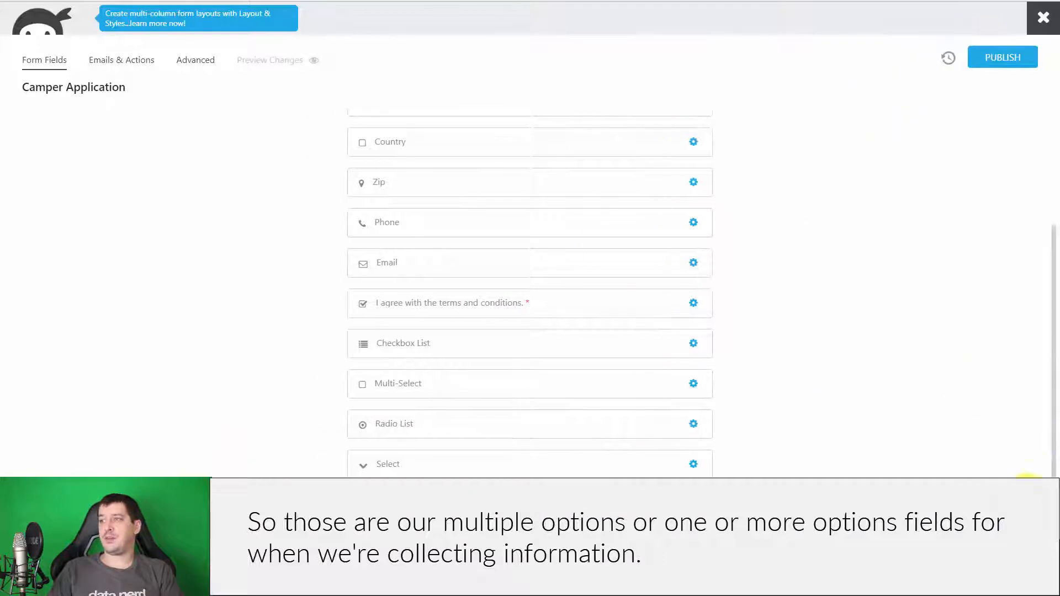
{"action": "left_click", "coordinate": [1027, 514]}
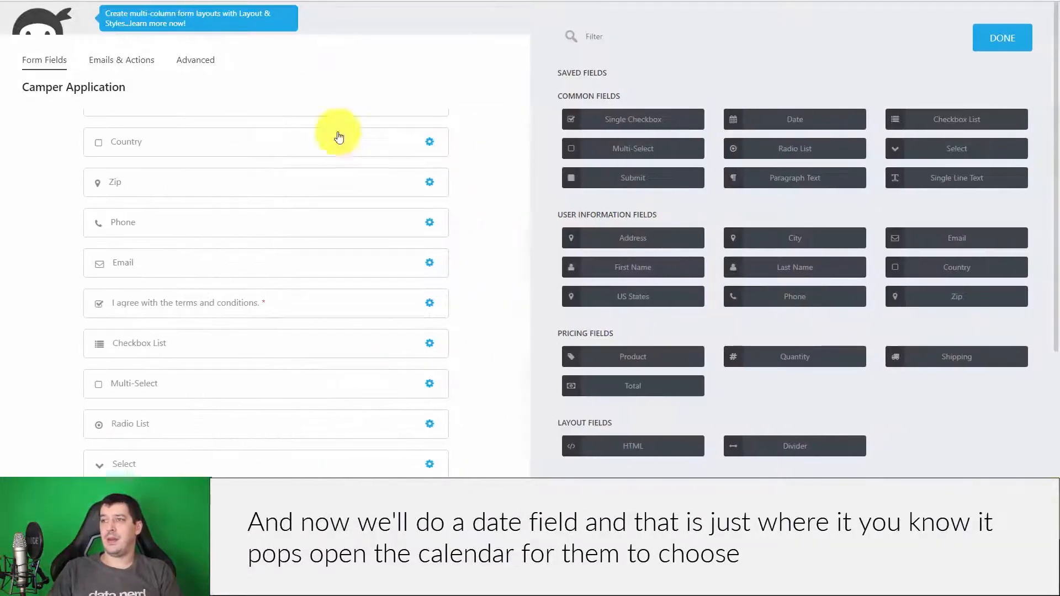
{"action": "left_click", "coordinate": [793, 123]}
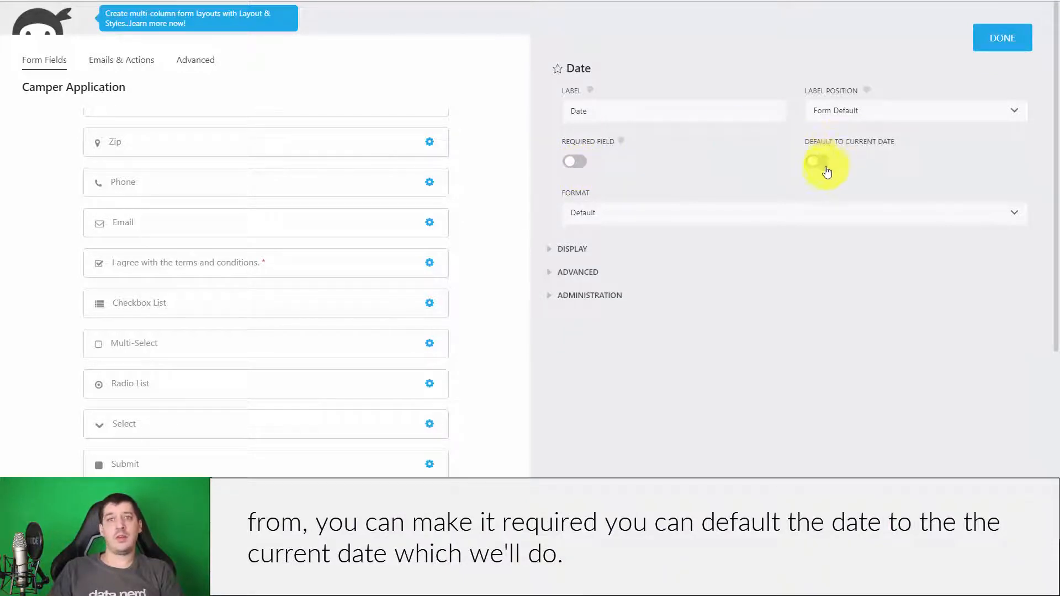
- Limit the Date field's year range to Start Year 1915 and End Year 2017
{"action": "left_click", "coordinate": [580, 252]}
{"action": "scroll", "coordinate": [781, 303], "scroll_direction": "down", "scroll_amount": 3}
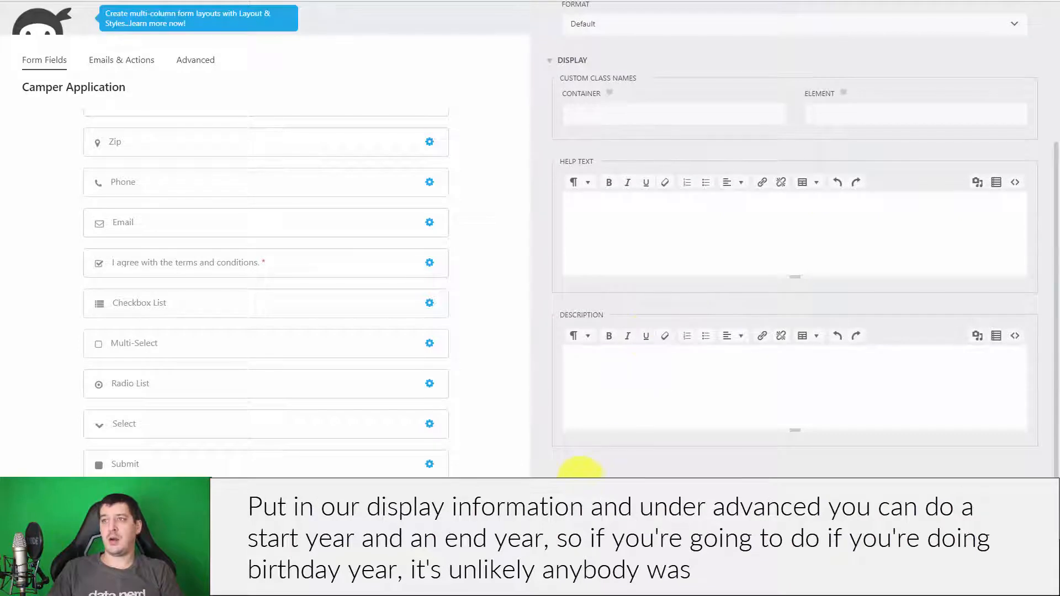
{"action": "scroll", "coordinate": [756, 430], "scroll_direction": "down", "scroll_amount": 2}
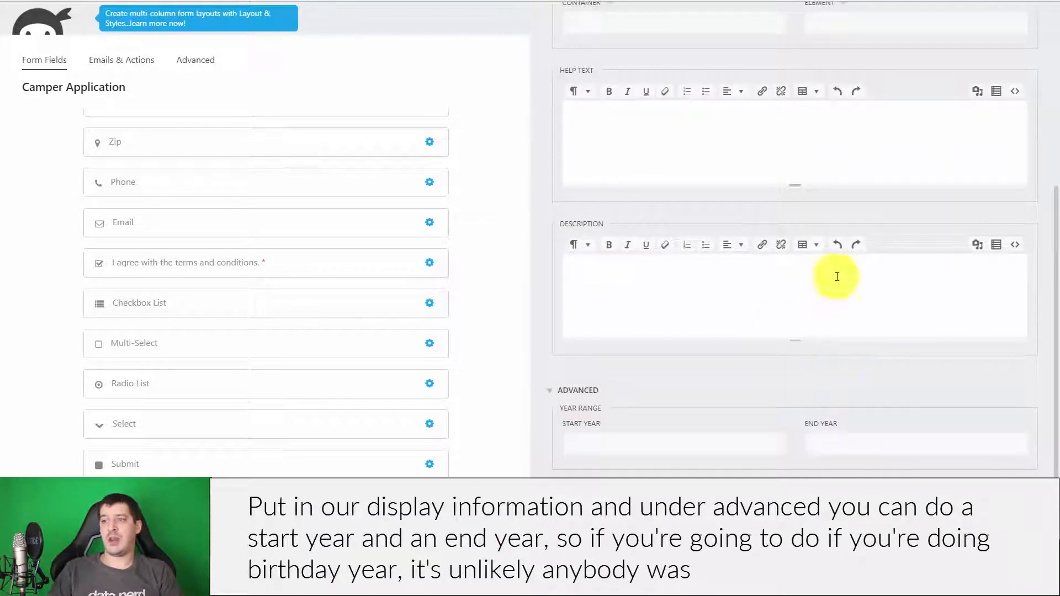
{"action": "left_click", "coordinate": [632, 440]}
{"action": "left_click", "coordinate": [853, 450]}
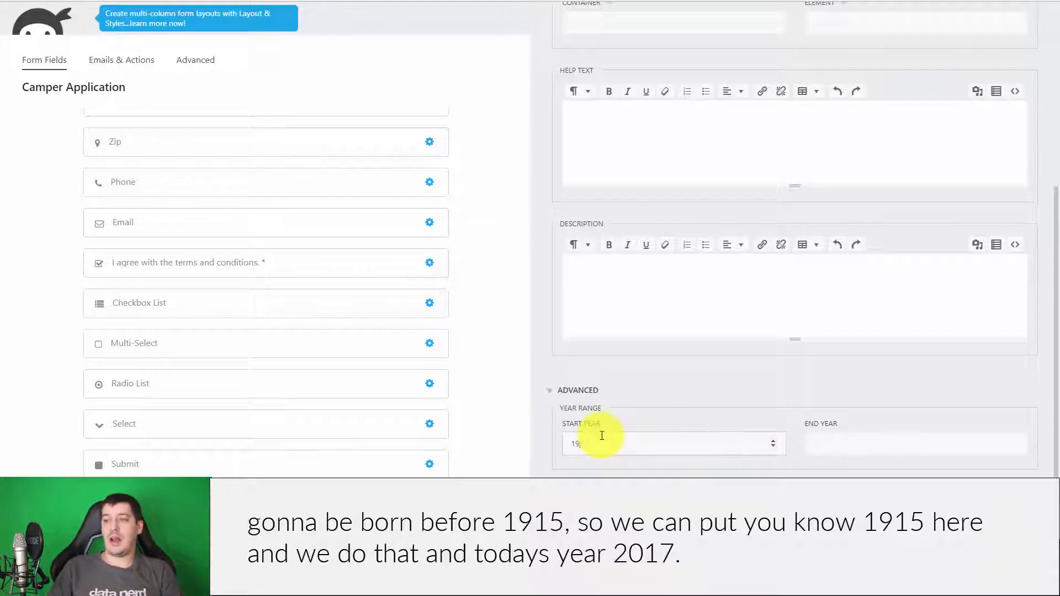
{"action": "left_click", "coordinate": [844, 451]}
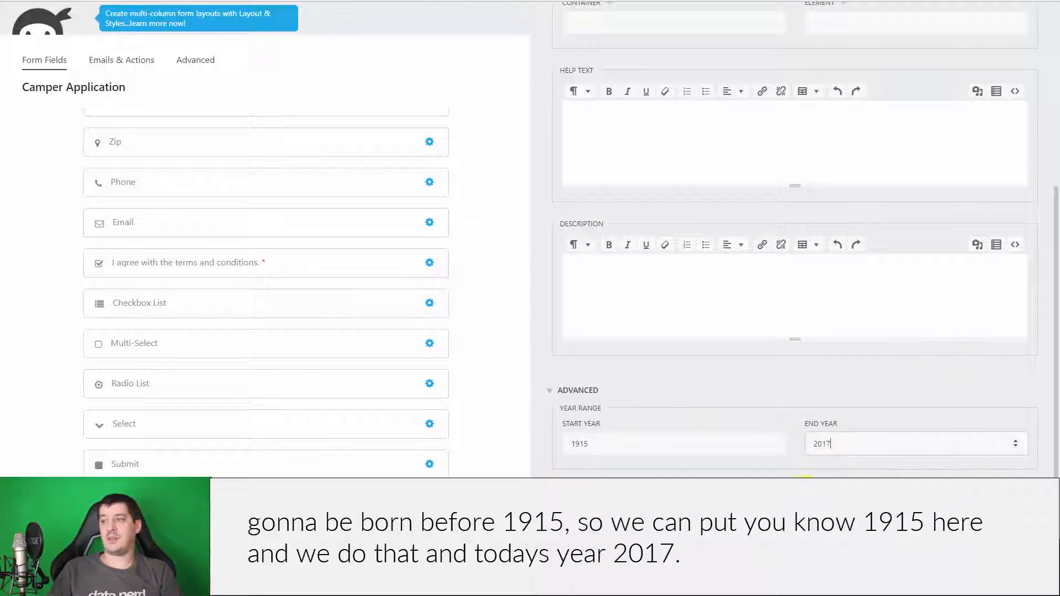
{"action": "scroll", "coordinate": [733, 398], "scroll_direction": "up", "scroll_amount": 1}
{"action": "scroll", "coordinate": [873, 363], "scroll_direction": "down", "scroll_amount": 3}
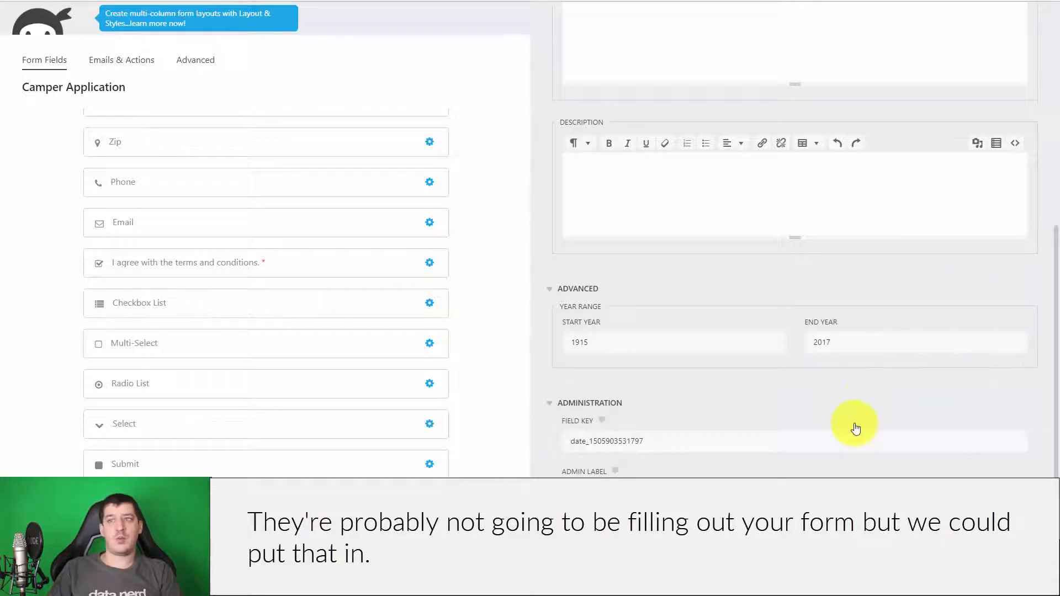
{"action": "scroll", "coordinate": [861, 409], "scroll_direction": "up", "scroll_amount": 10}
- Publish the form and reload the live Camper Application page
{"action": "left_click", "coordinate": [1024, 36]}
{"action": "left_click", "coordinate": [1003, 57]}
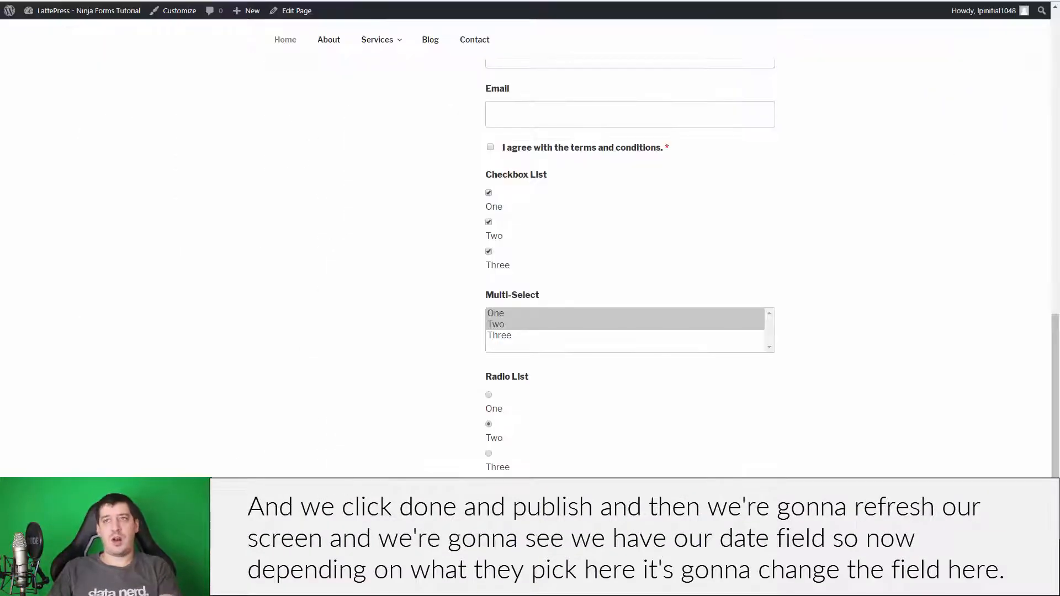
{"action": "key", "text": "F5"}
- Pick 16 September in the live Date field's calendar, filling 2017-09-16
{"action": "scroll", "coordinate": [343, 161], "scroll_direction": "down", "scroll_amount": 3}
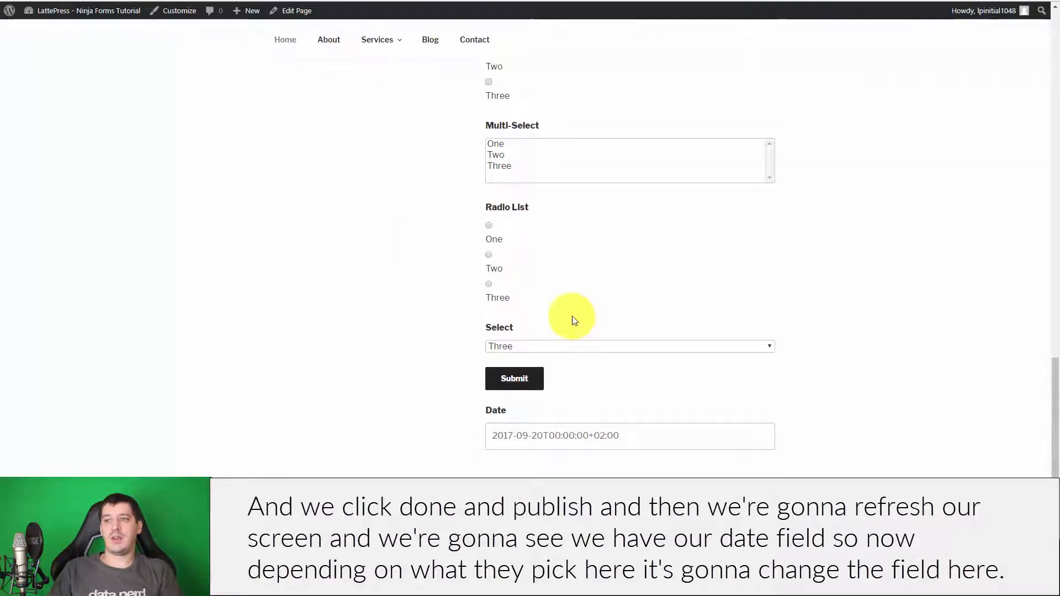
{"action": "left_click", "coordinate": [680, 437]}
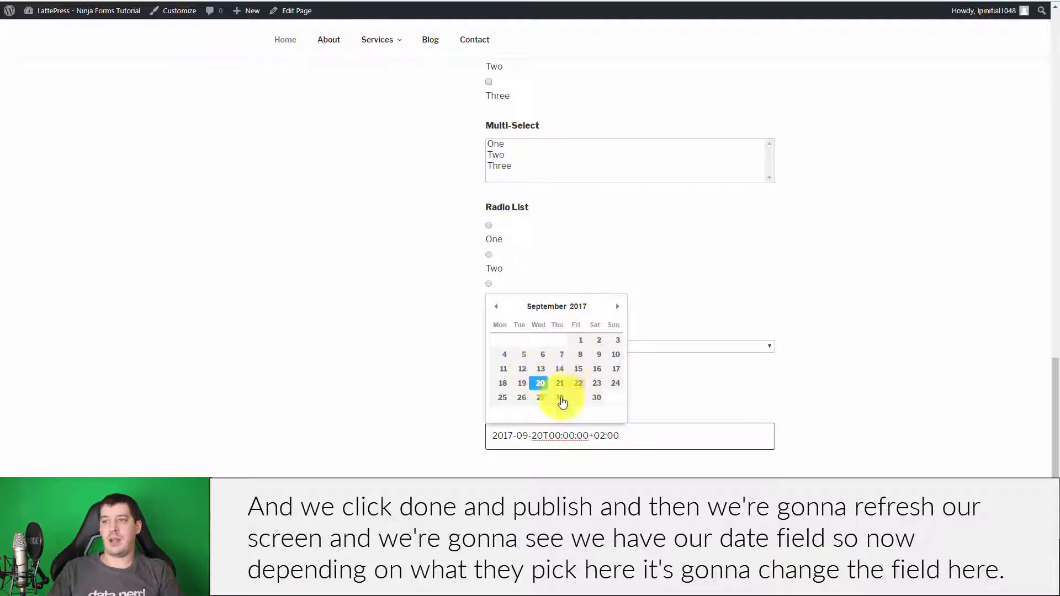
{"action": "left_click", "coordinate": [597, 368]}
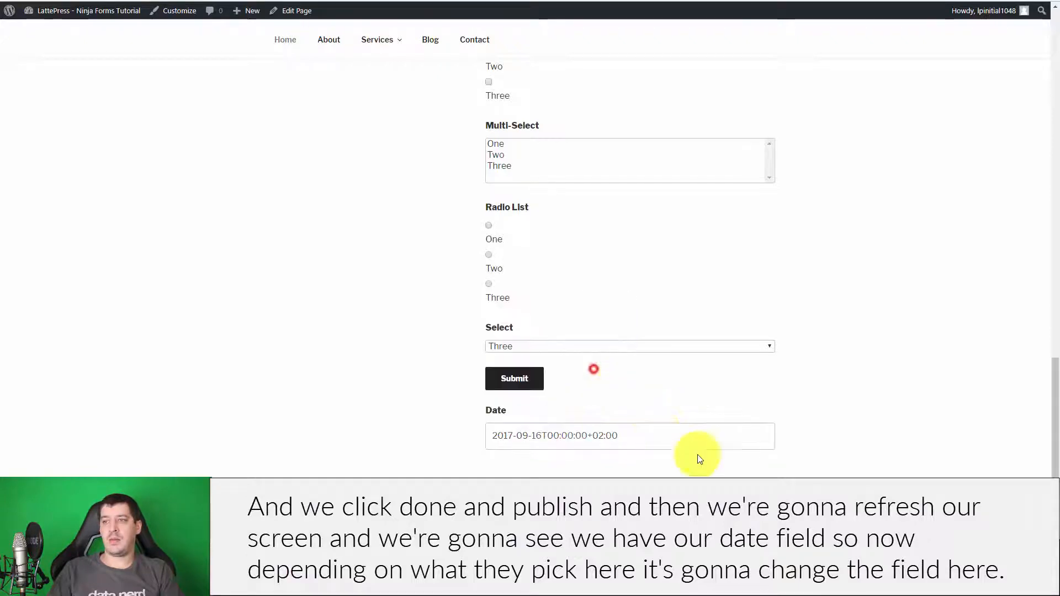
{"action": "left_click", "coordinate": [617, 441]}
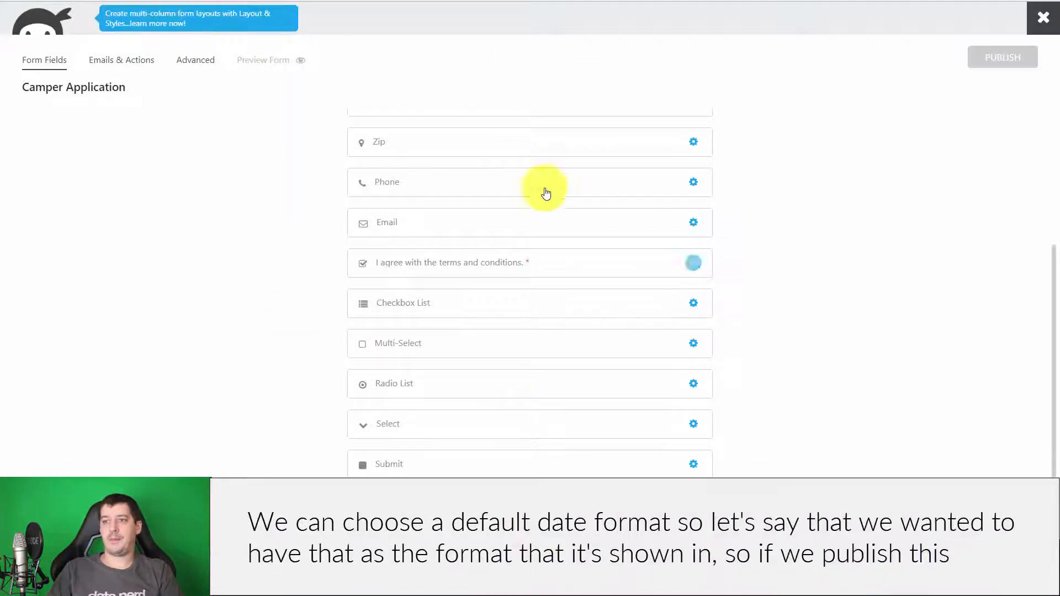
{"action": "left_click", "coordinate": [450, 504]}
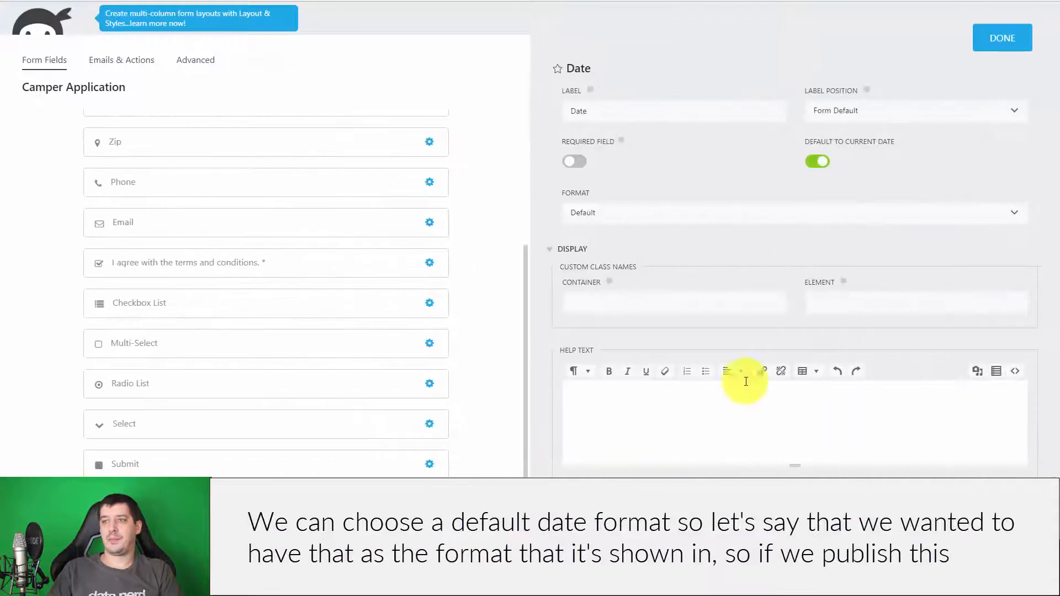
- Set the Date field's format to 'Friday, November 18, 2019'
{"action": "scroll", "coordinate": [662, 210], "scroll_direction": "down", "scroll_amount": 2}
{"action": "left_click", "coordinate": [641, 98]}
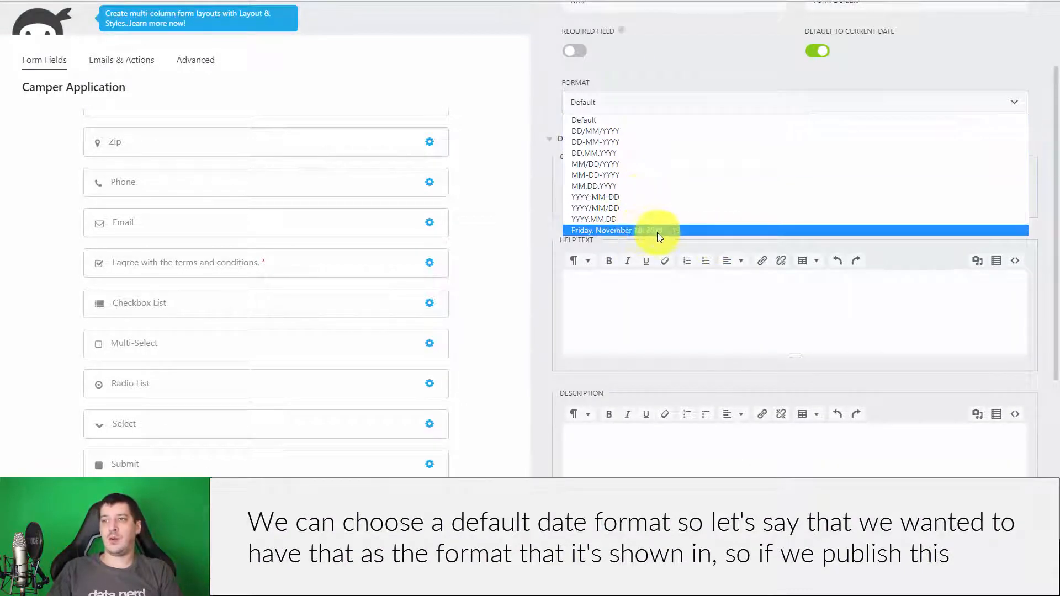
{"action": "left_click", "coordinate": [671, 230]}
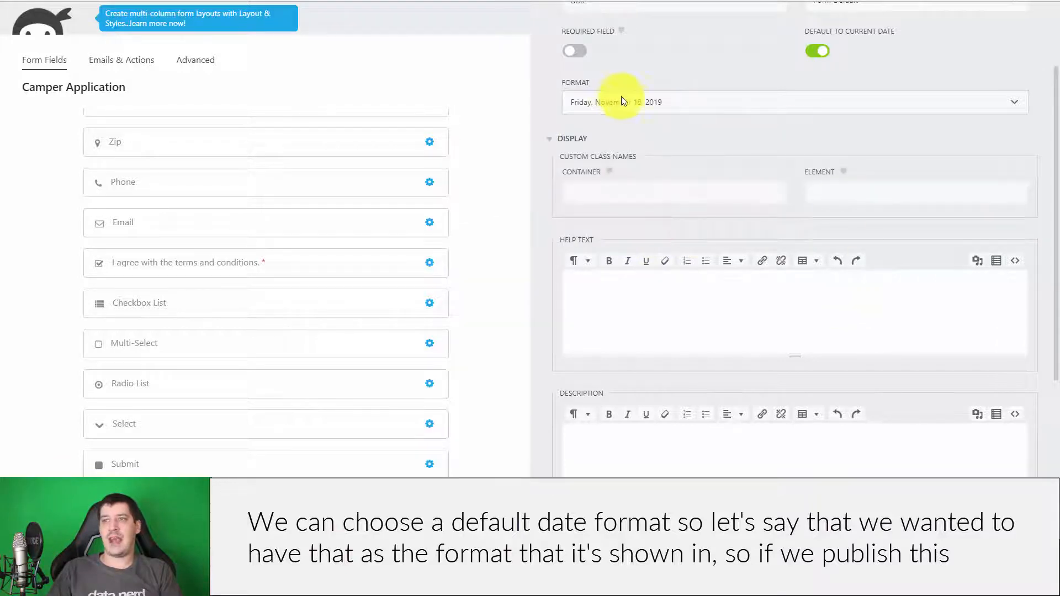
{"action": "scroll", "coordinate": [739, 330], "scroll_direction": "down", "scroll_amount": 4}
{"action": "scroll", "coordinate": [752, 359], "scroll_direction": "up", "scroll_amount": 6}
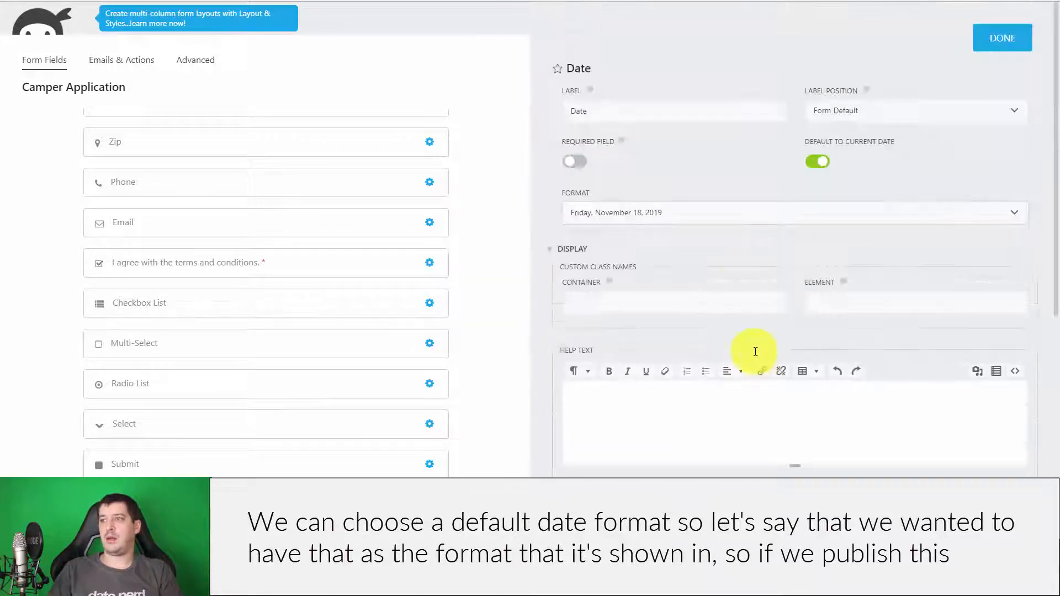
- Publish the form and reload the live page to see the new format
{"action": "left_click", "coordinate": [994, 32]}
{"action": "left_click", "coordinate": [999, 55]}
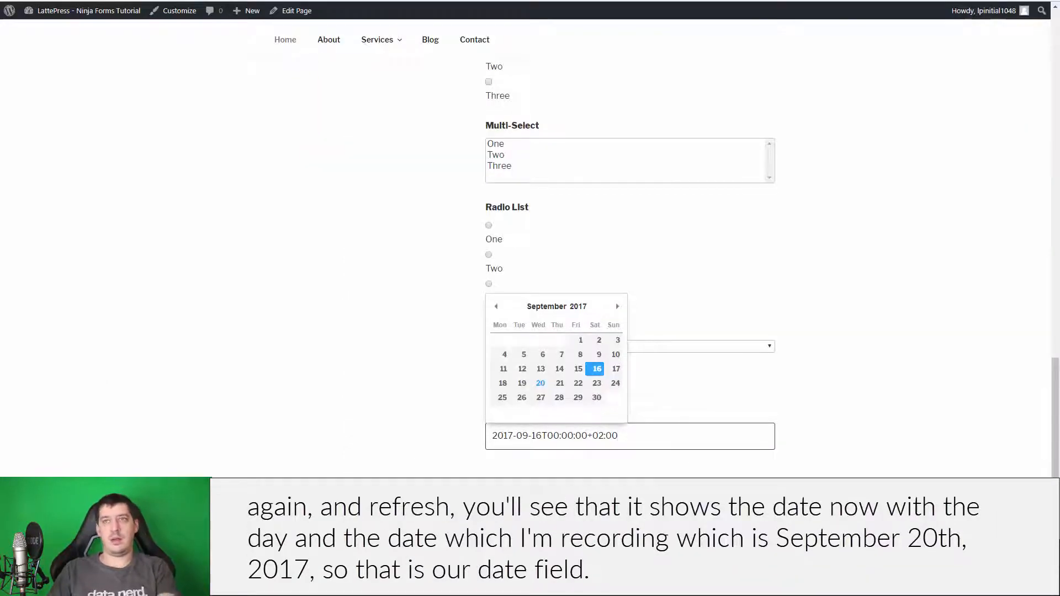
{"action": "key", "text": "F5"}
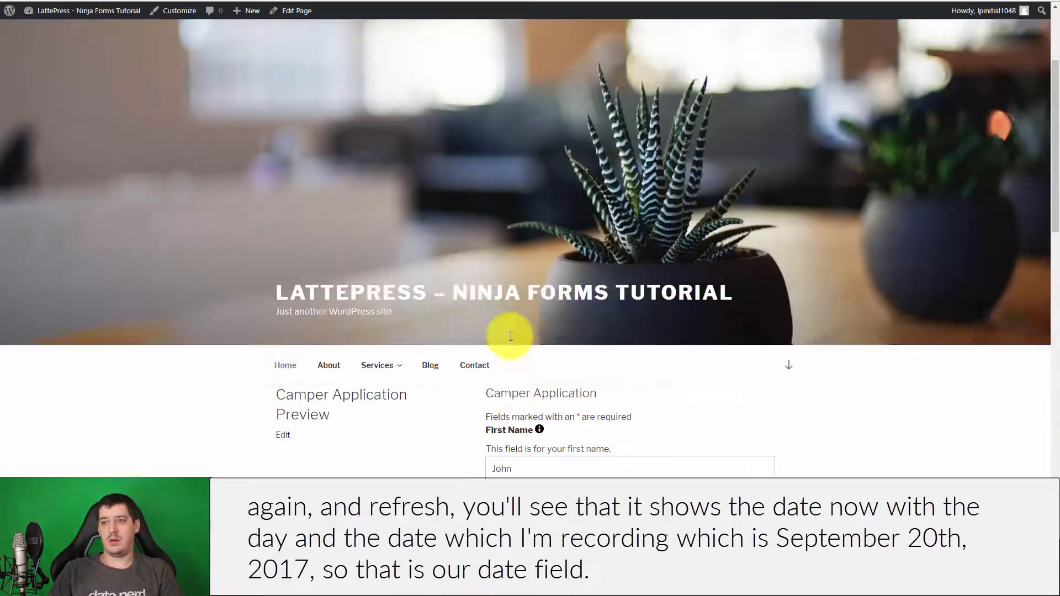
- Check that the live Date field shows Wednesday, September 20 2017 in its picker
{"action": "scroll", "coordinate": [530, 355], "scroll_direction": "down", "scroll_amount": 15}
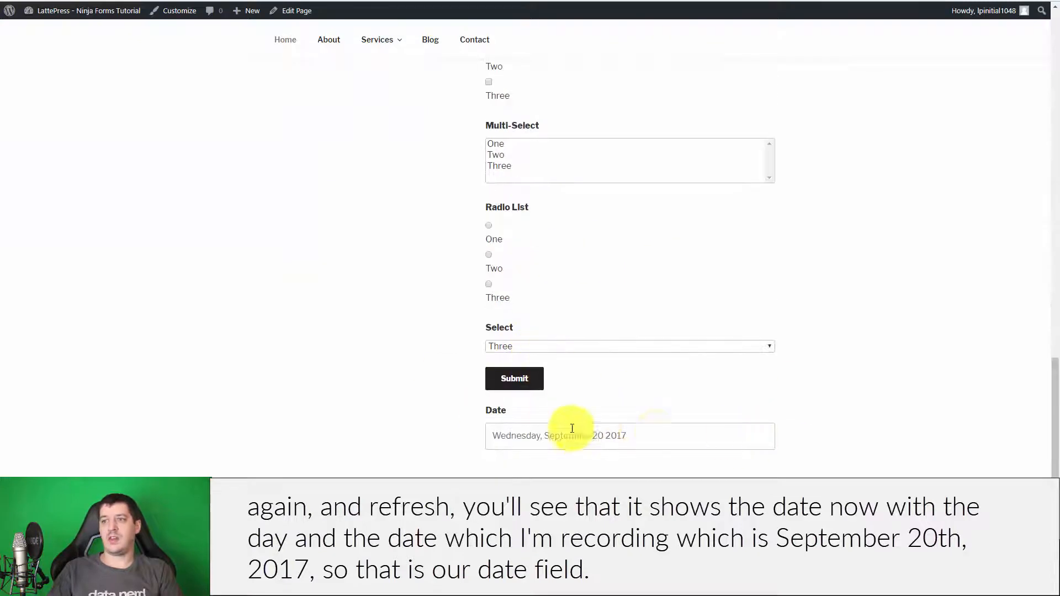
{"action": "left_click", "coordinate": [641, 435]}
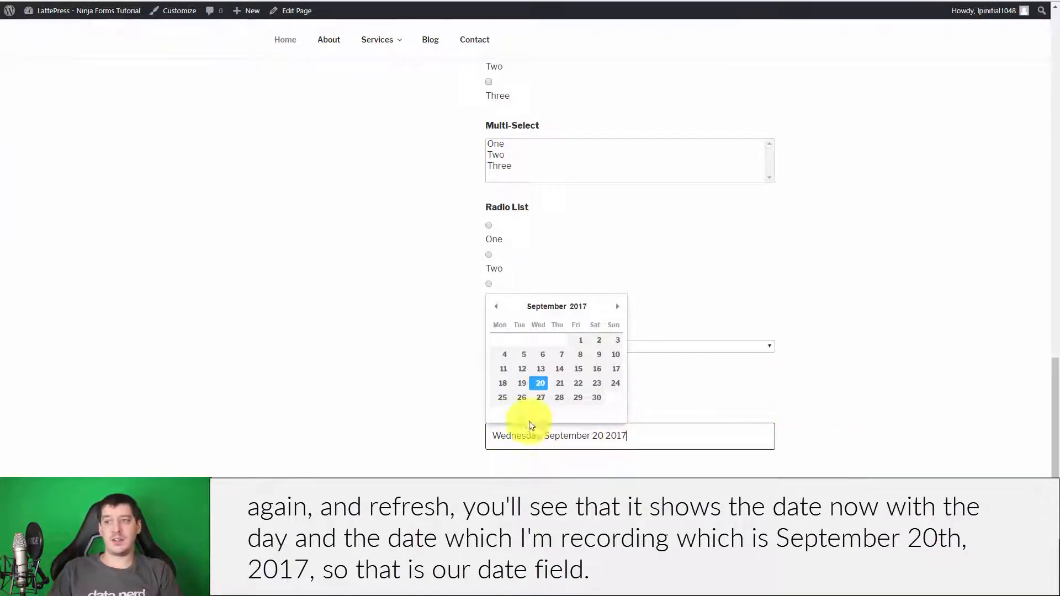
{"action": "left_click", "coordinate": [932, 298]}
{"action": "scroll", "coordinate": [613, 365], "scroll_direction": "up", "scroll_amount": 15}
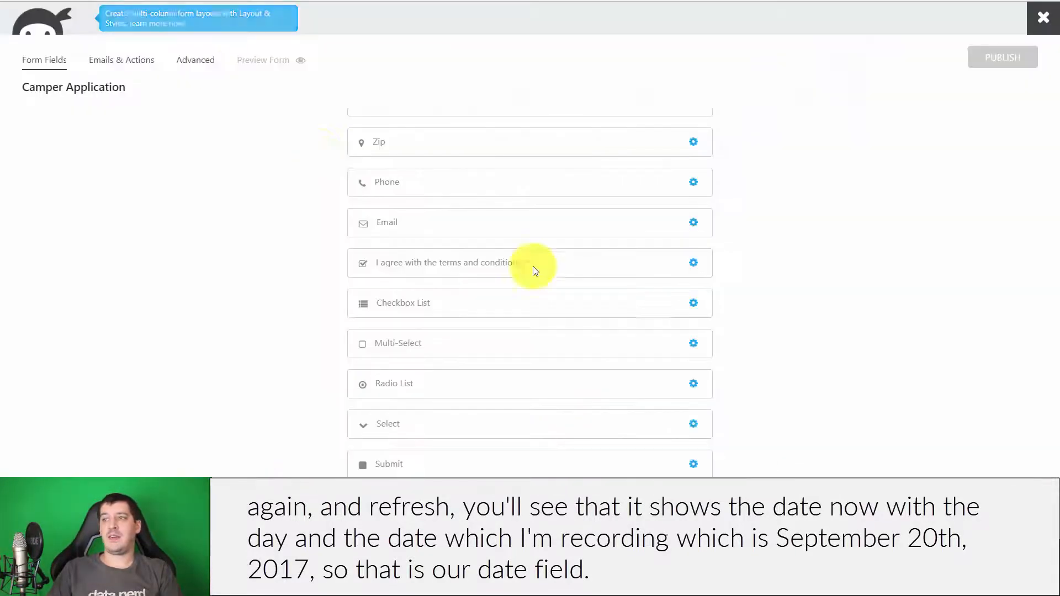
- Add Single Line Text and Paragraph Text fields after the Date field
{"action": "left_click", "coordinate": [1016, 479]}
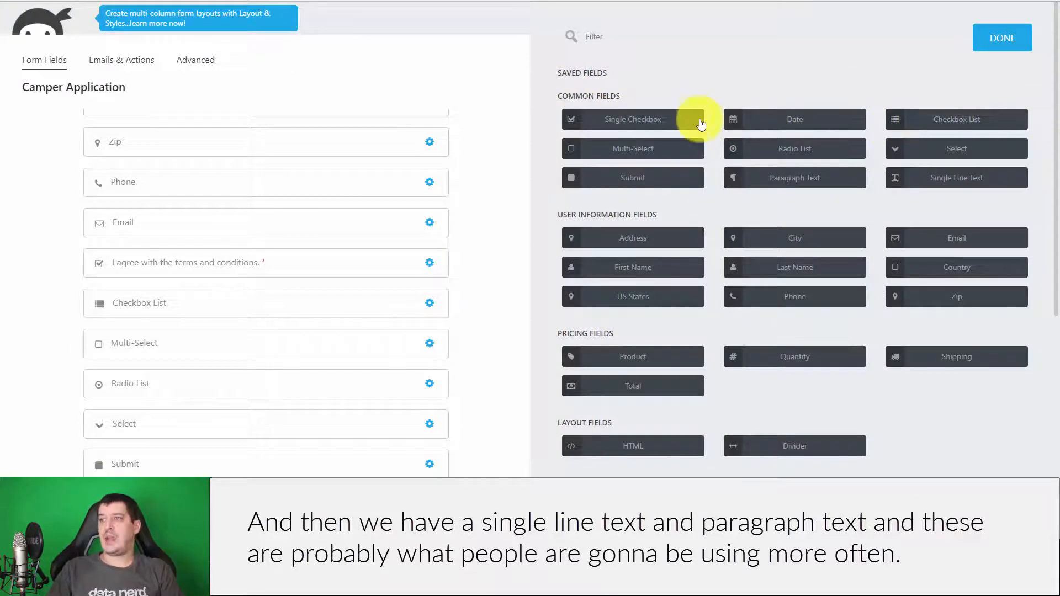
{"action": "left_click", "coordinate": [955, 177]}
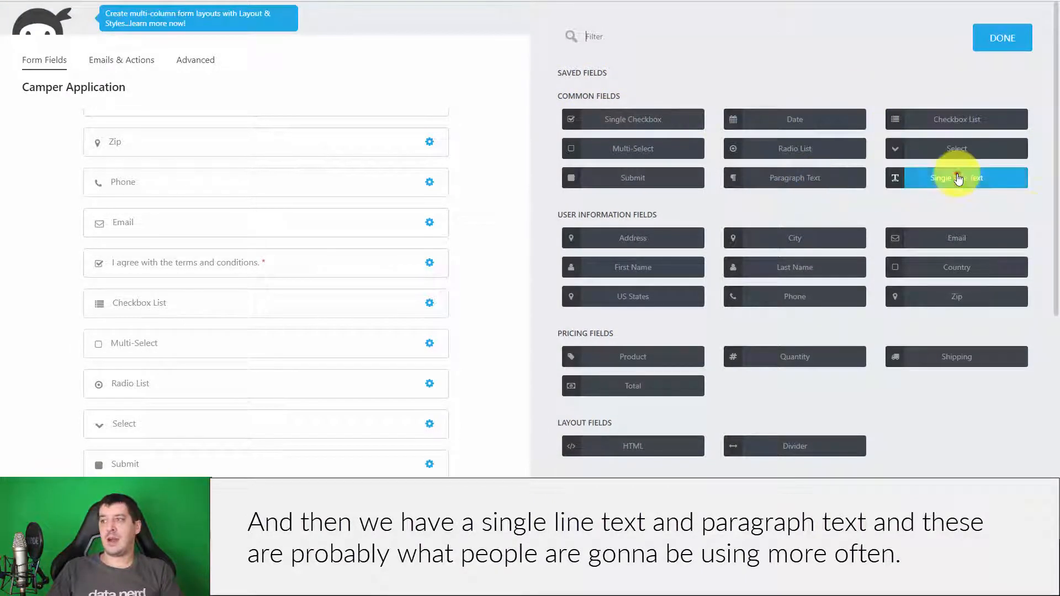
{"action": "scroll", "coordinate": [392, 301], "scroll_direction": "down", "scroll_amount": 1}
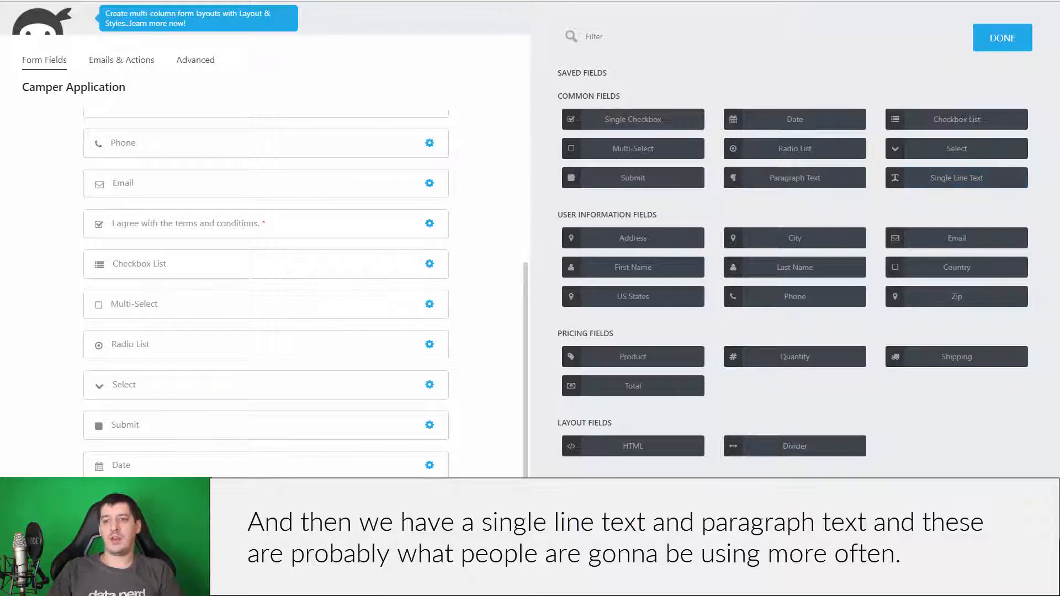
{"action": "left_click", "coordinate": [789, 178]}
{"action": "scroll", "coordinate": [342, 362], "scroll_direction": "down", "scroll_amount": 1}
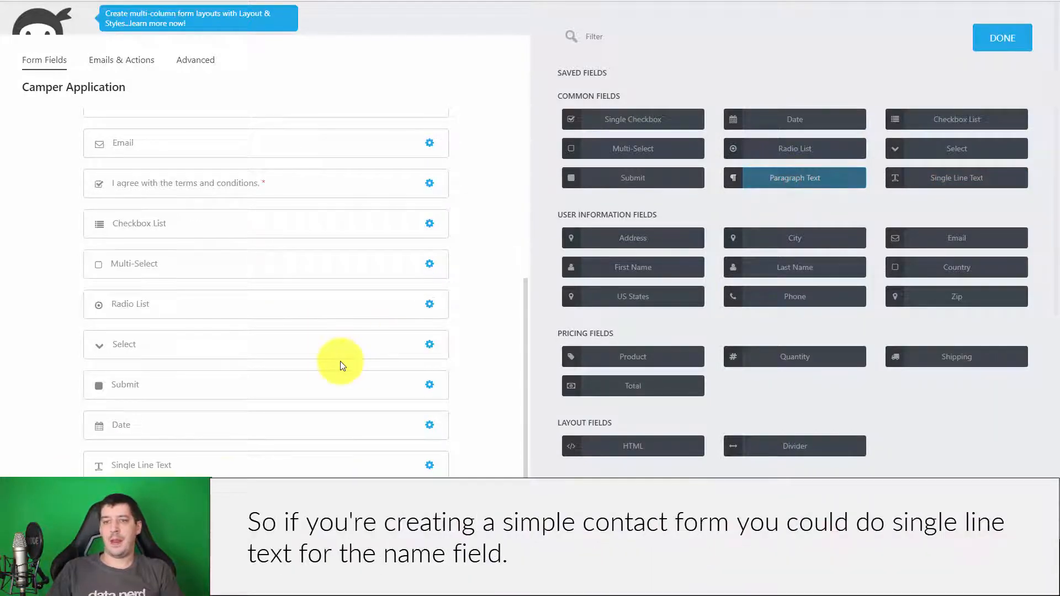
{"action": "left_click", "coordinate": [263, 467]}
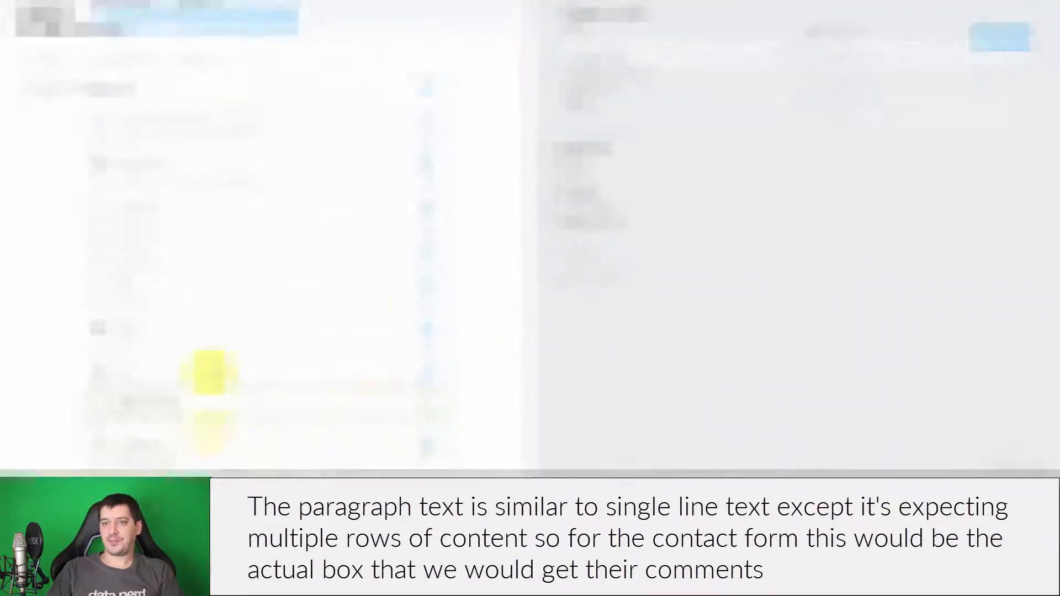
- Relabel the Paragraph Text field as 'Comments'
{"action": "left_click", "coordinate": [251, 452]}
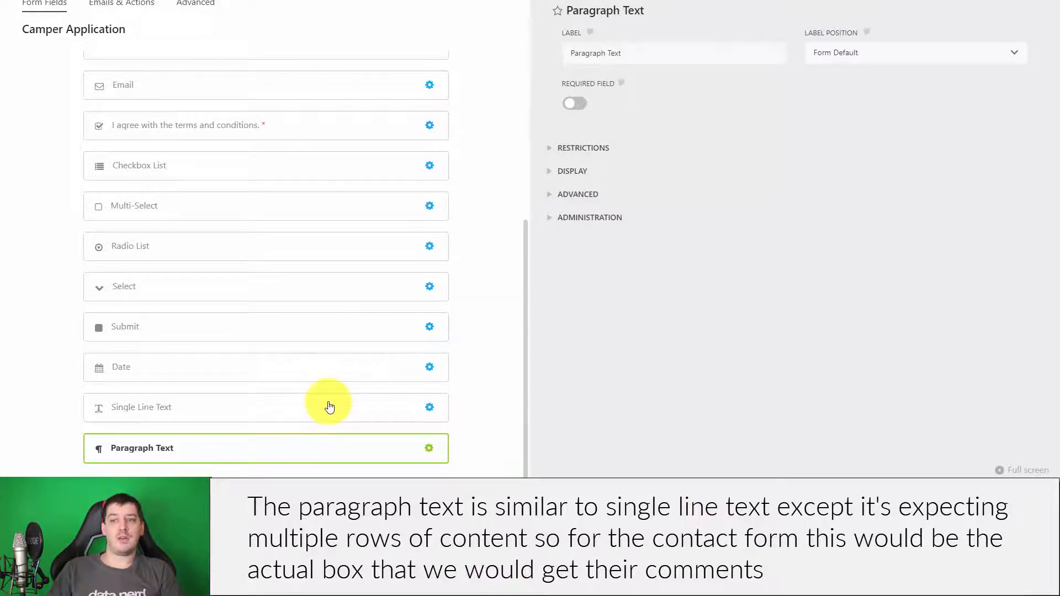
{"action": "left_click", "coordinate": [269, 445]}
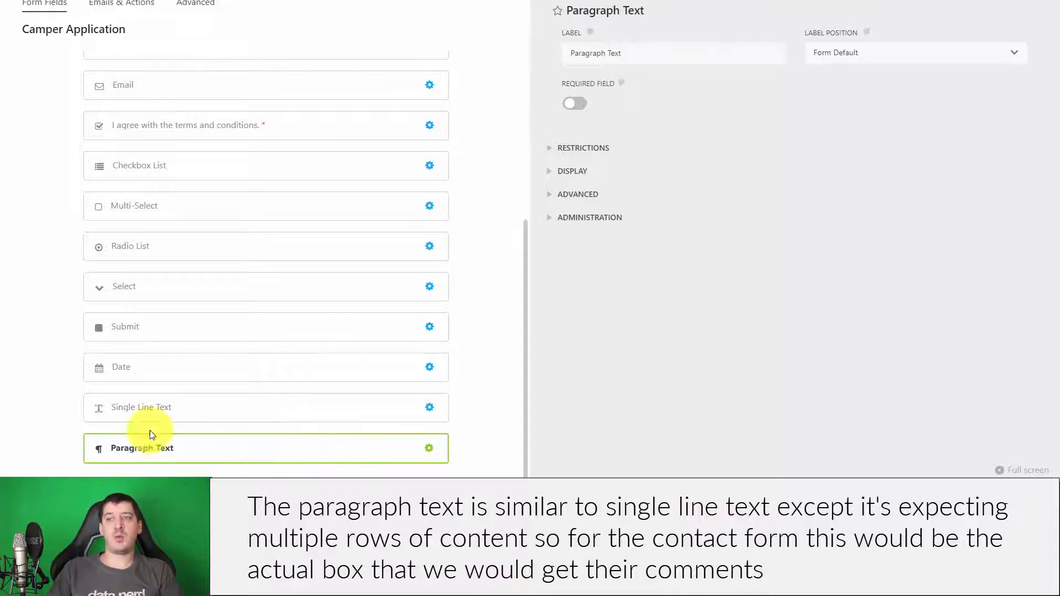
{"action": "left_click", "coordinate": [663, 50]}
{"action": "key", "text": "ctrl+a"}
{"action": "type", "text": "Comments"}
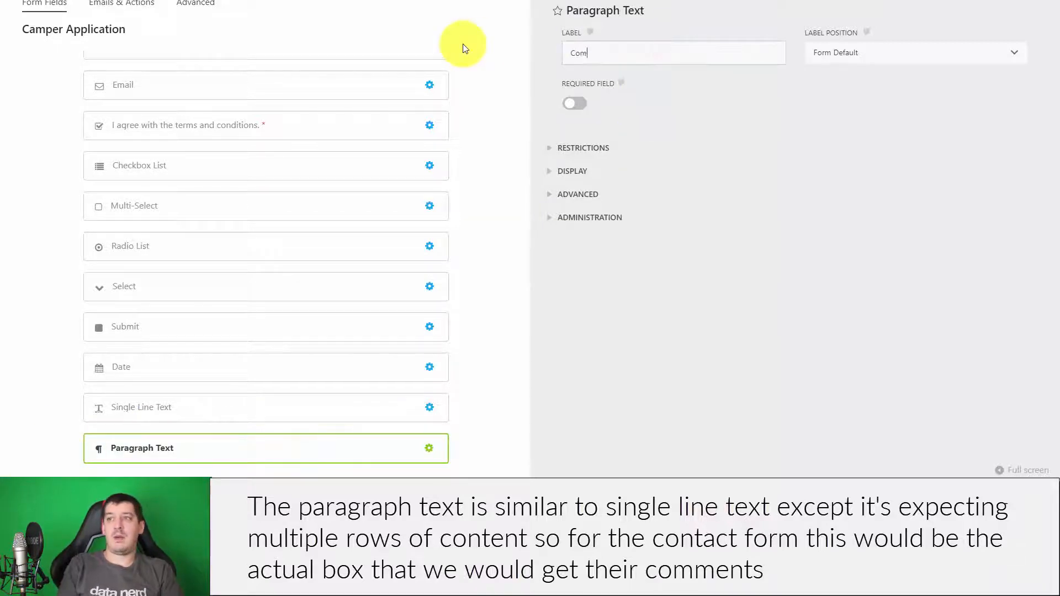
- Switch the Comments input limit unit to Word(s) and back to Characters
{"action": "left_click", "coordinate": [698, 194]}
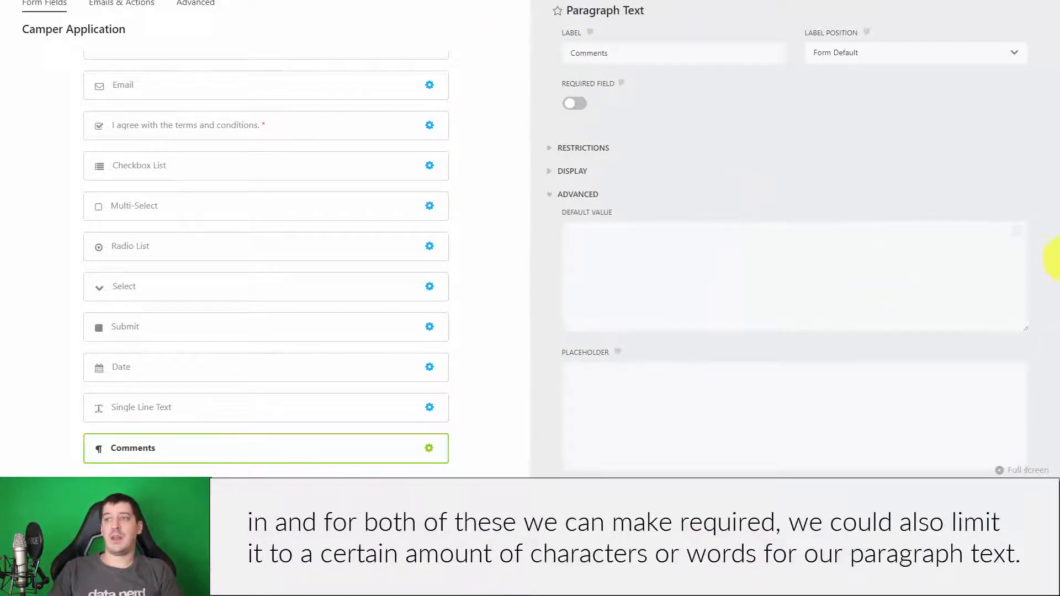
{"action": "left_click", "coordinate": [602, 148]}
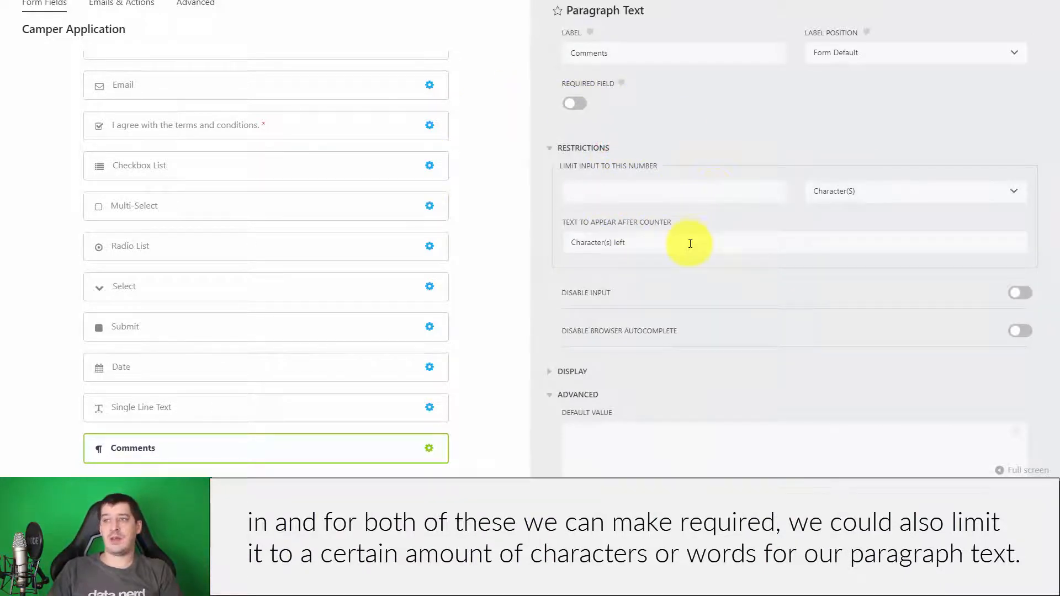
{"action": "left_click", "coordinate": [896, 187]}
{"action": "left_click", "coordinate": [897, 224]}
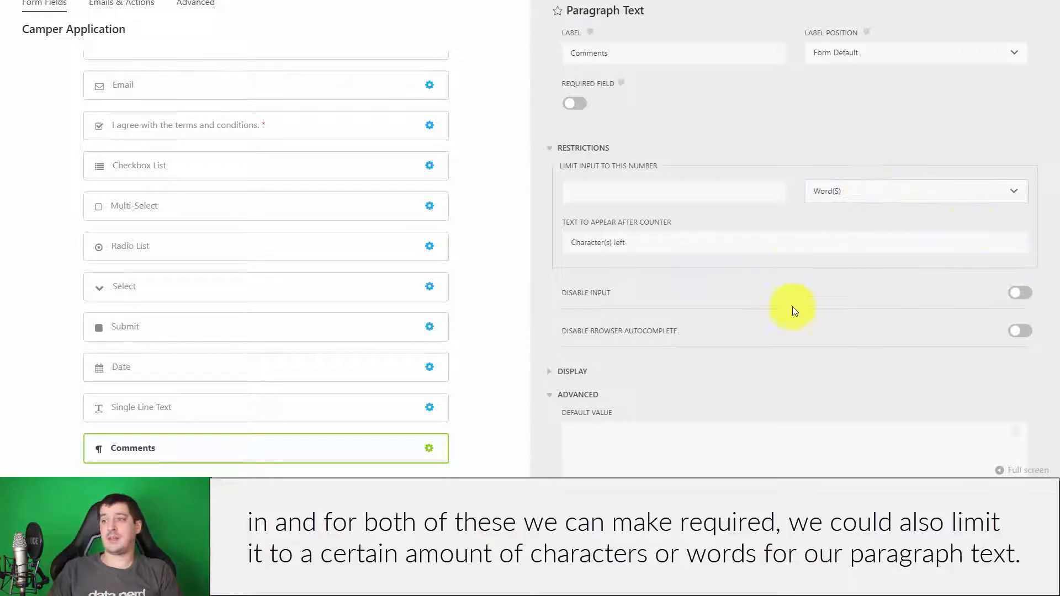
{"action": "left_click", "coordinate": [870, 193]}
{"action": "left_click", "coordinate": [868, 208]}
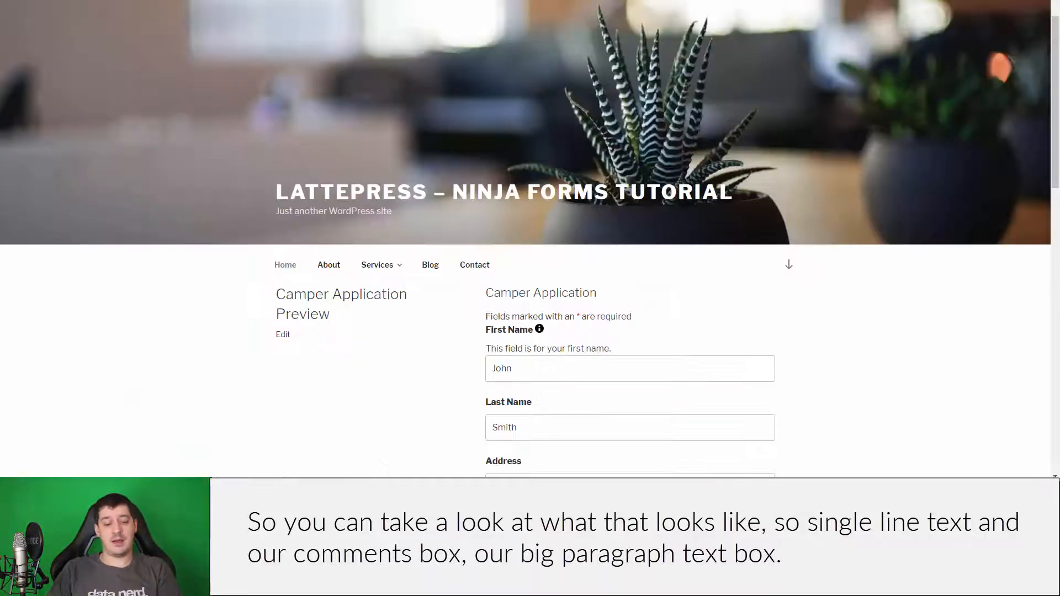
{"action": "key", "text": "F5"}
{"action": "scroll", "coordinate": [596, 124], "scroll_direction": "down", "scroll_amount": 18}
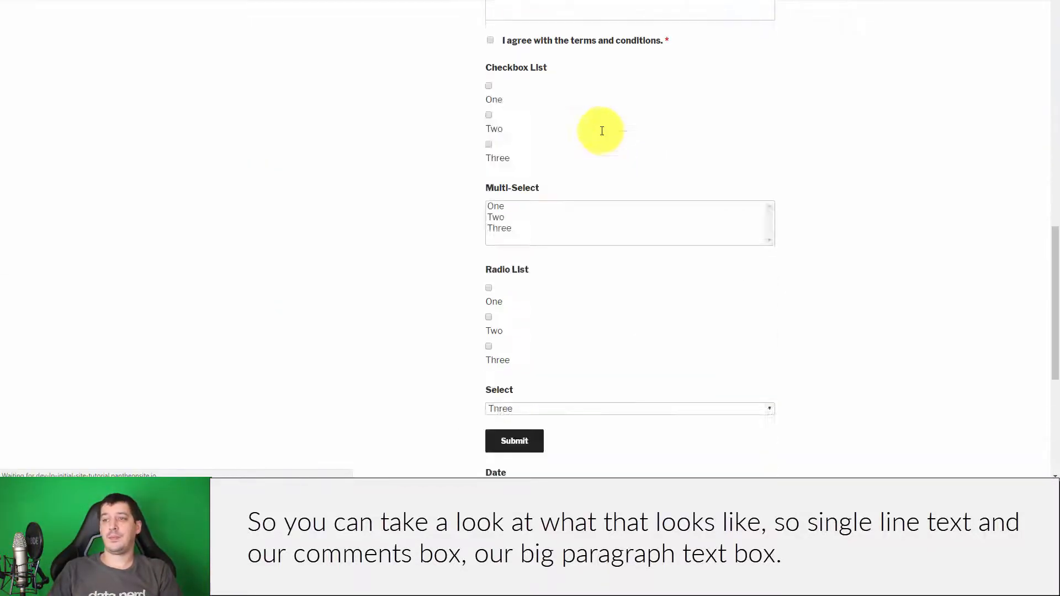
{"action": "left_click", "coordinate": [508, 234]}
{"action": "left_click", "coordinate": [517, 322]}
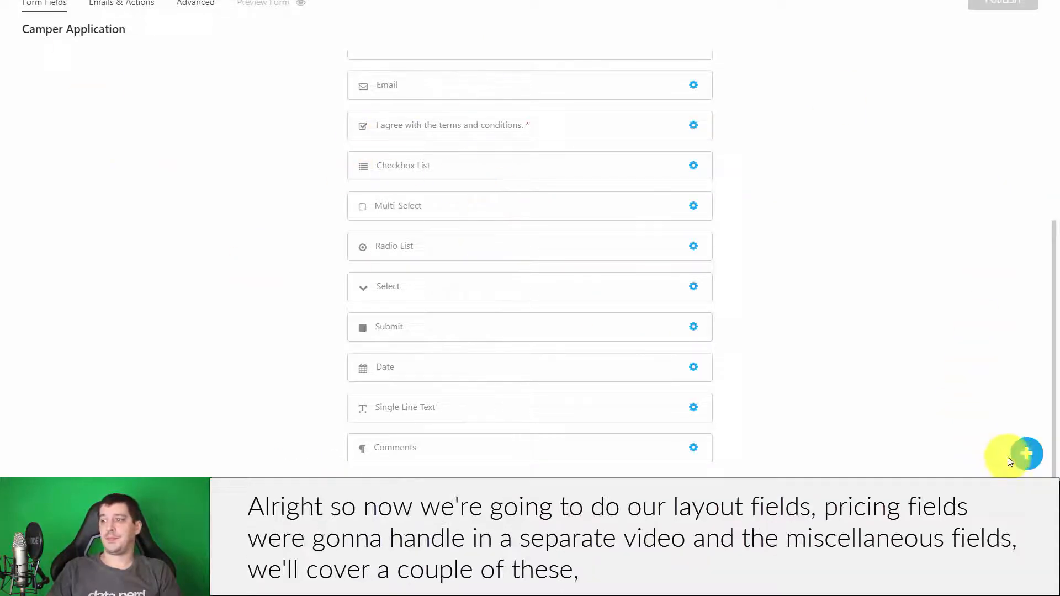
- Add an HTML layout field to the end of the Camper Application form
{"action": "left_click", "coordinate": [1026, 449]}
{"action": "scroll", "coordinate": [779, 110], "scroll_direction": "down", "scroll_amount": 1}
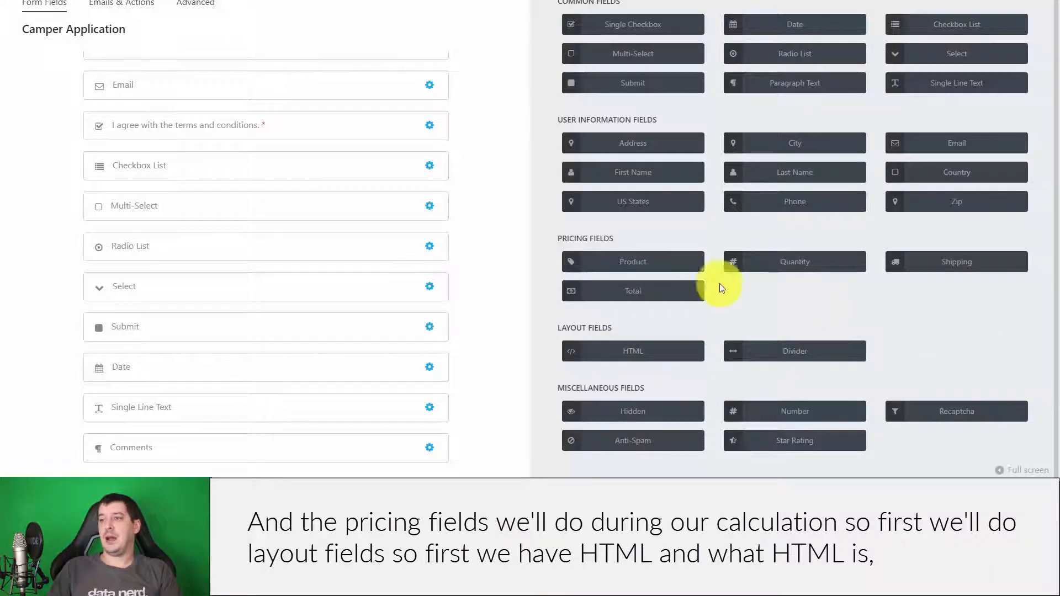
{"action": "left_click", "coordinate": [657, 350]}
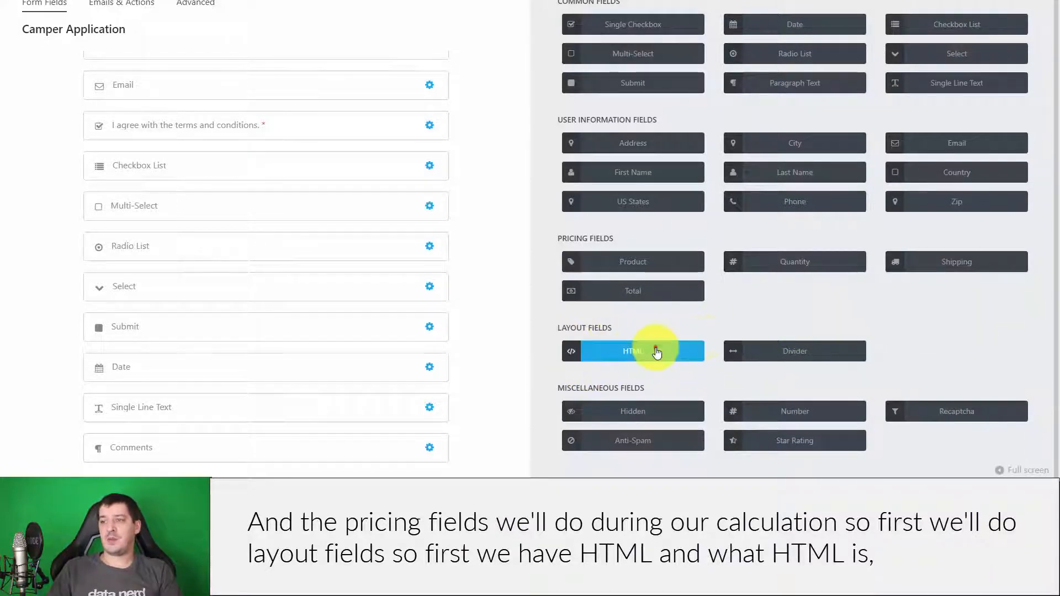
- Make the HTML field's content read 'This is the HTML field.'
{"action": "scroll", "coordinate": [255, 289], "scroll_direction": "down", "scroll_amount": 1}
{"action": "left_click", "coordinate": [224, 445]}
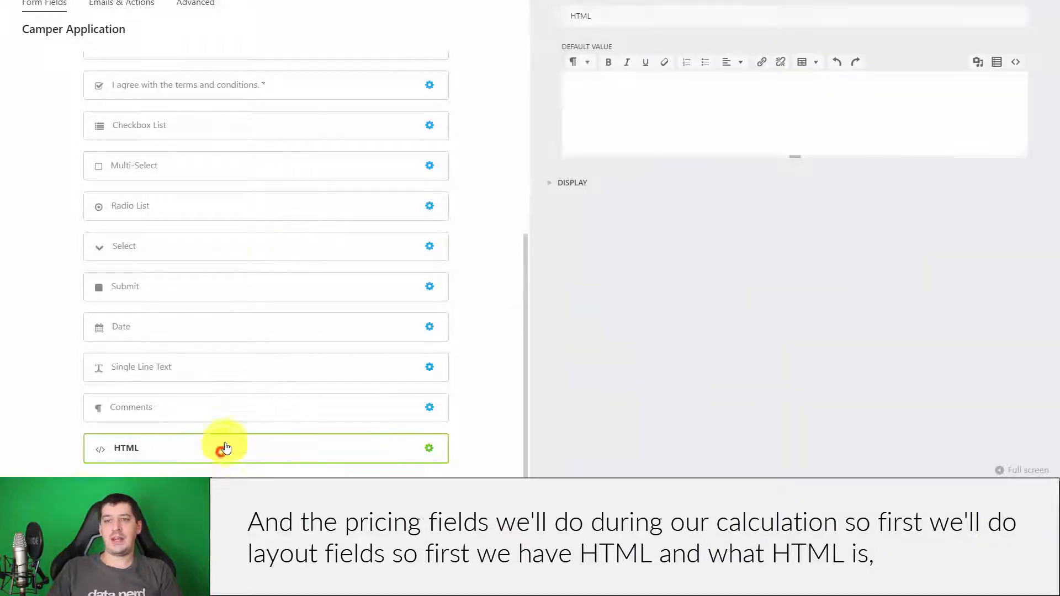
{"action": "left_click", "coordinate": [657, 160]}
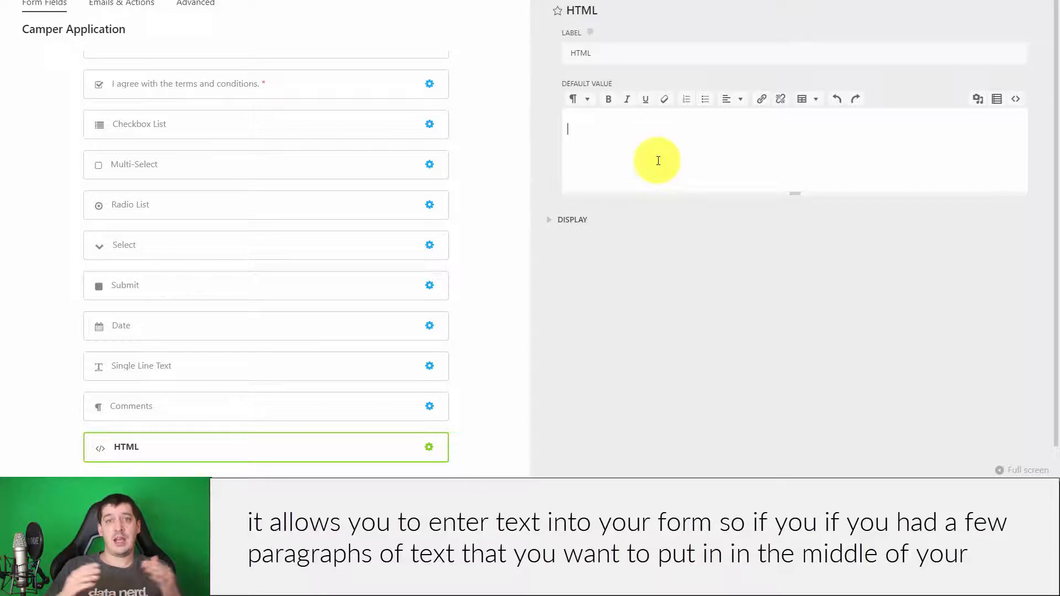
{"action": "left_click", "coordinate": [658, 161]}
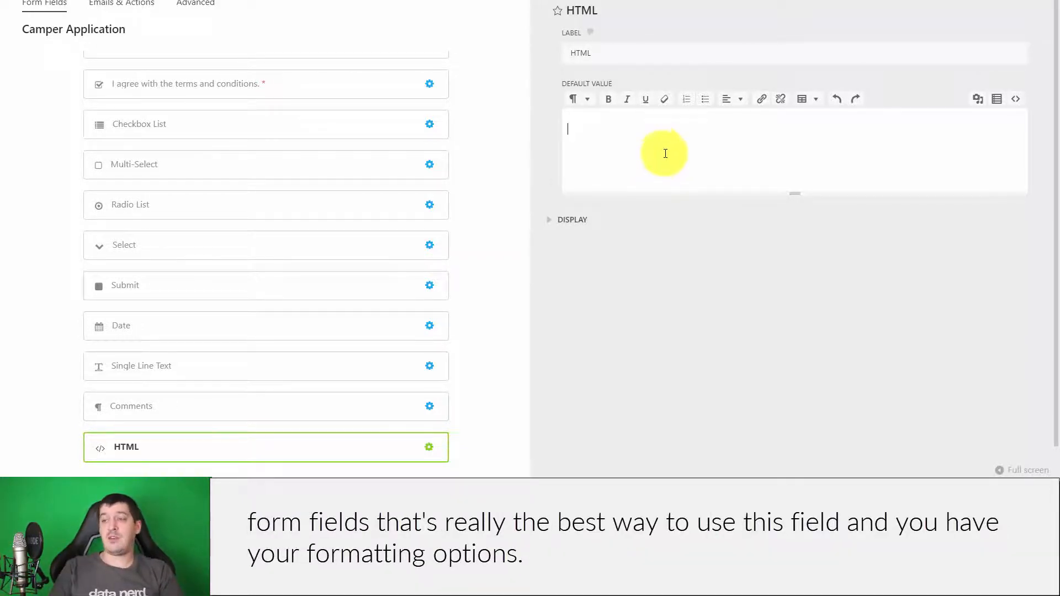
{"action": "left_click", "coordinate": [705, 154]}
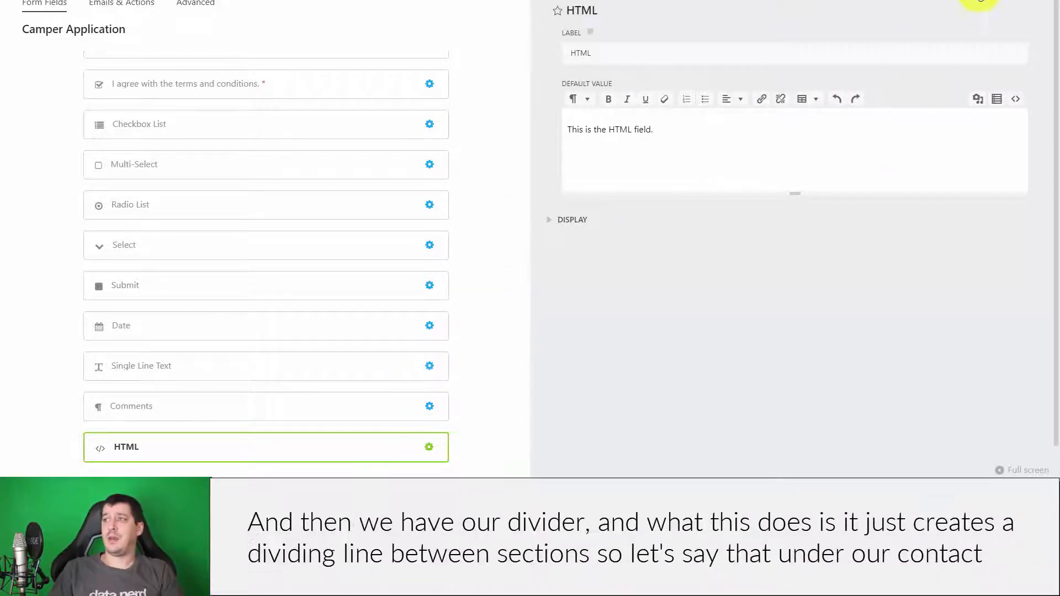
{"action": "left_click", "coordinate": [1008, 0]}
- Add a Divider field and move it directly below the Email field
{"action": "left_click", "coordinate": [1025, 451]}
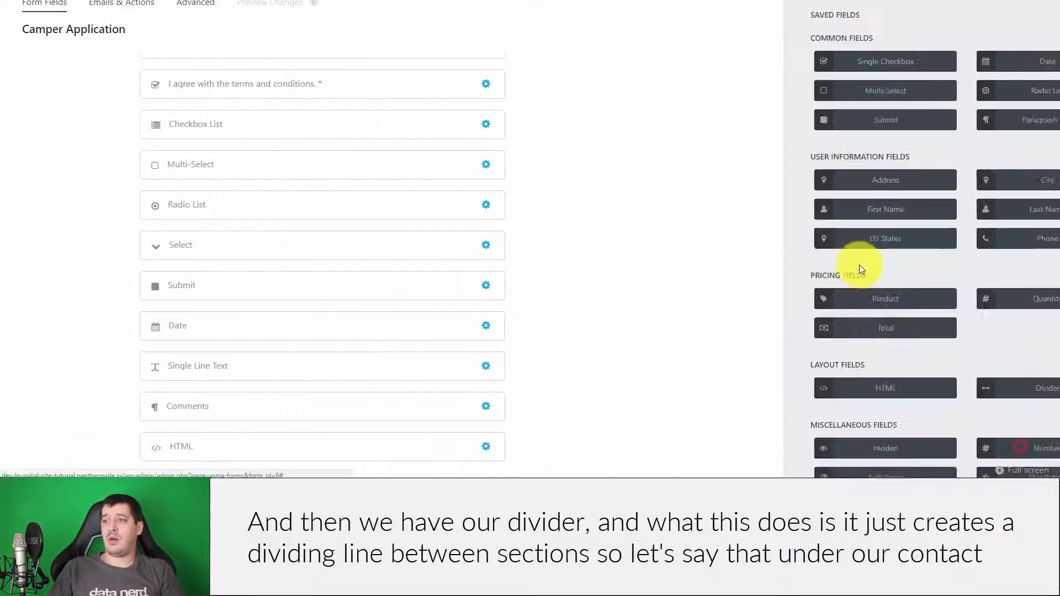
{"action": "left_click", "coordinate": [780, 353]}
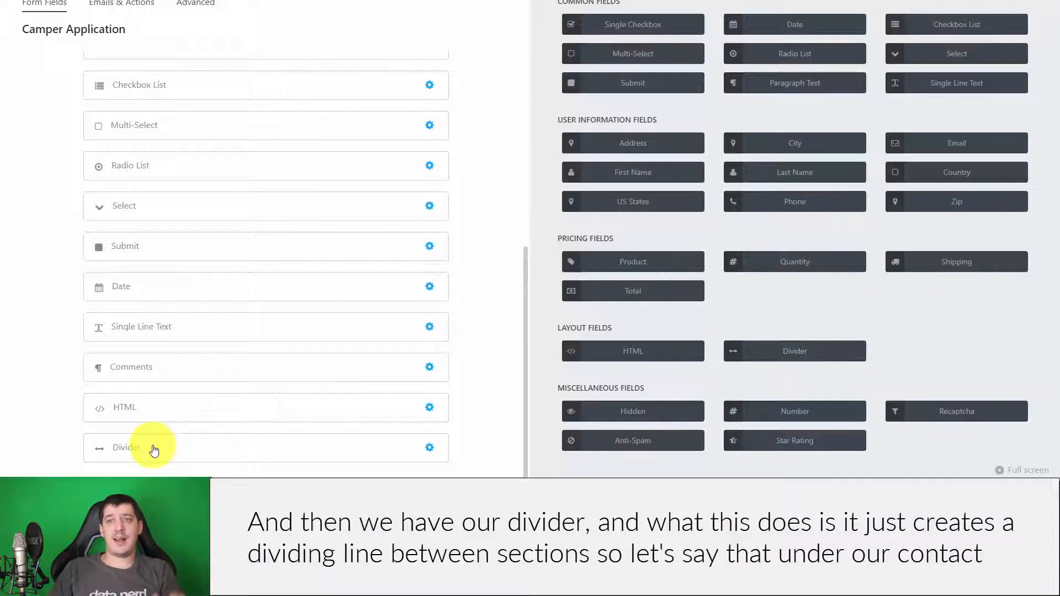
{"action": "left_click_drag", "start_coordinate": [154, 432], "coordinate": [158, 254]}
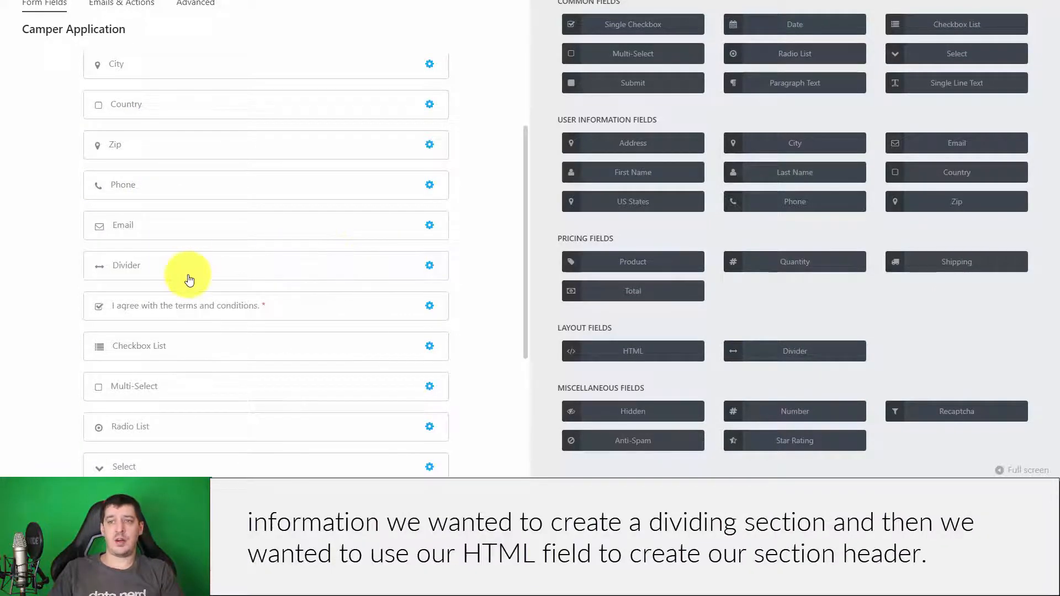
{"action": "left_click", "coordinate": [190, 274]}
- Move the HTML field just above the Divider and select its sample sentence
{"action": "scroll", "coordinate": [249, 221], "scroll_direction": "down", "scroll_amount": 2}
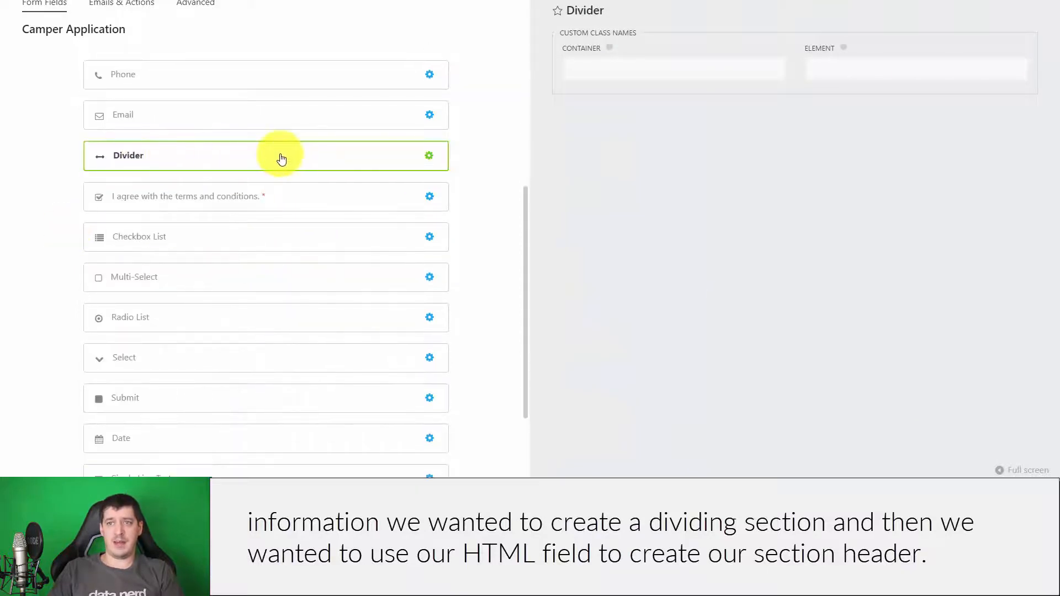
{"action": "scroll", "coordinate": [285, 276], "scroll_direction": "down", "scroll_amount": 2}
{"action": "left_click_drag", "start_coordinate": [152, 450], "coordinate": [156, 194]}
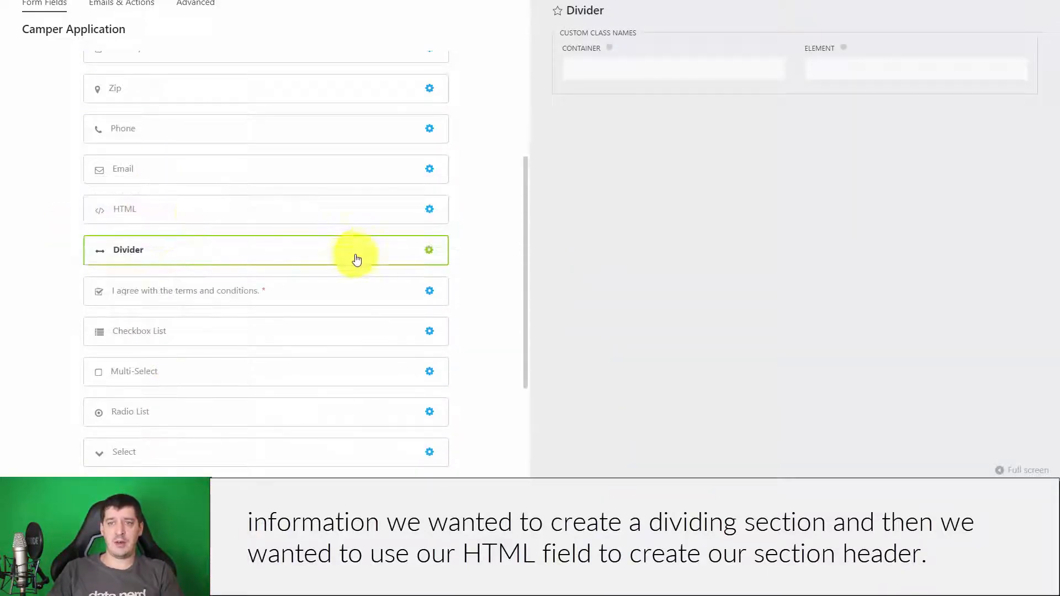
{"action": "left_click", "coordinate": [175, 202]}
{"action": "left_click_drag", "start_coordinate": [690, 133], "coordinate": [531, 117]}
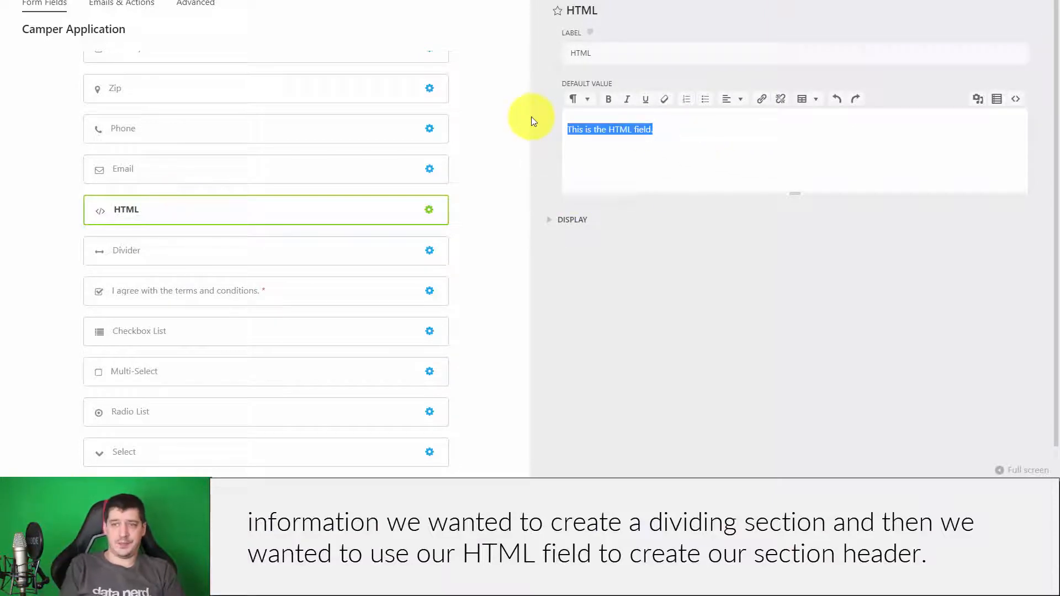
- Replace the sample sentence with 'Next Section', trying h1 before reverting to a paragraph
{"action": "type", "text": "Next Section"}
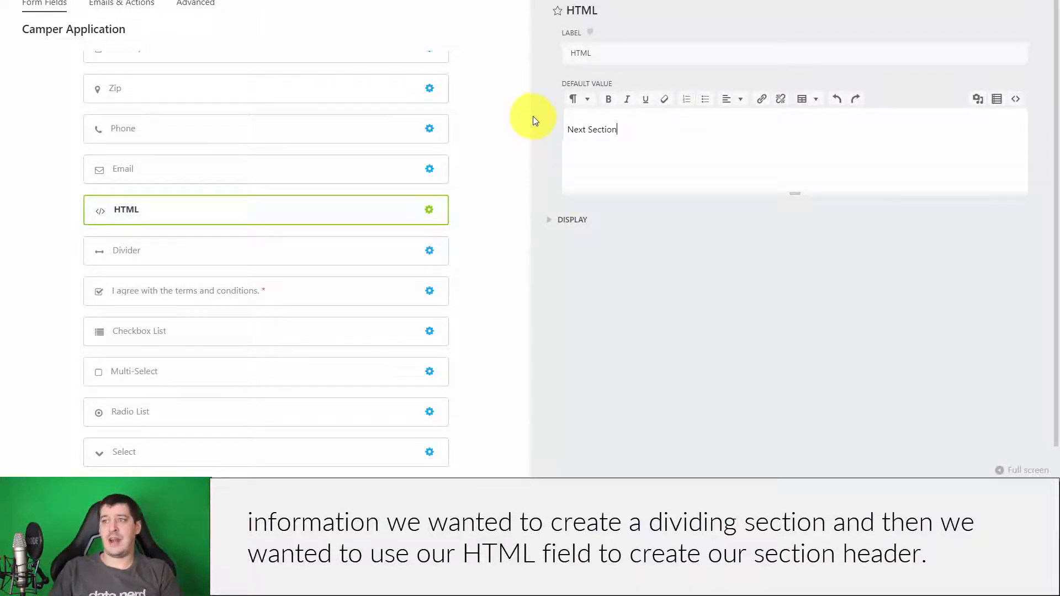
{"action": "left_click_drag", "start_coordinate": [686, 136], "coordinate": [493, 130]}
{"action": "left_click", "coordinate": [567, 129]}
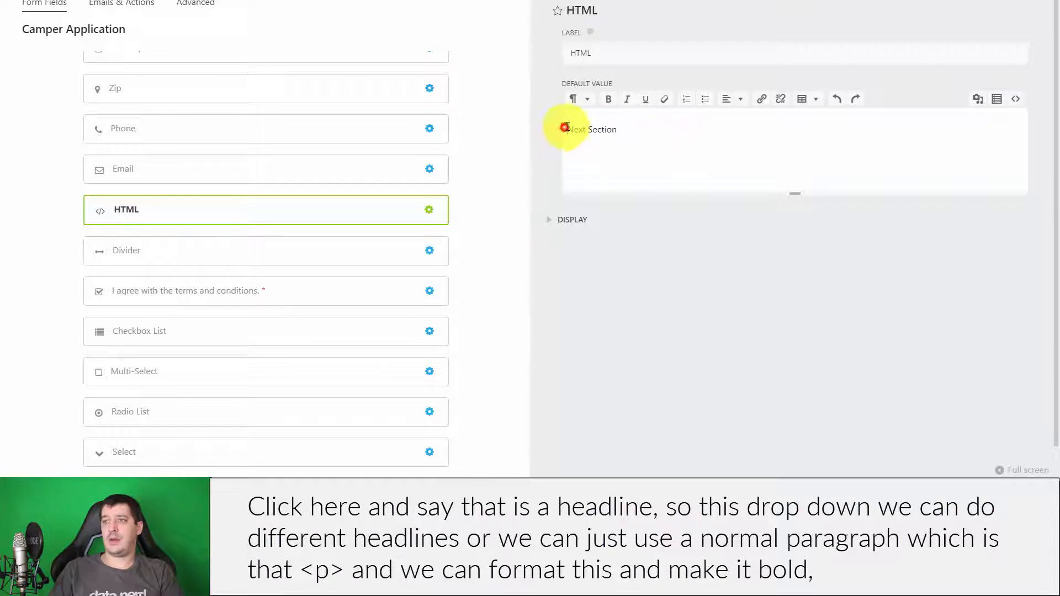
{"action": "left_click_drag", "start_coordinate": [641, 128], "coordinate": [567, 130]}
{"action": "left_click", "coordinate": [577, 99]}
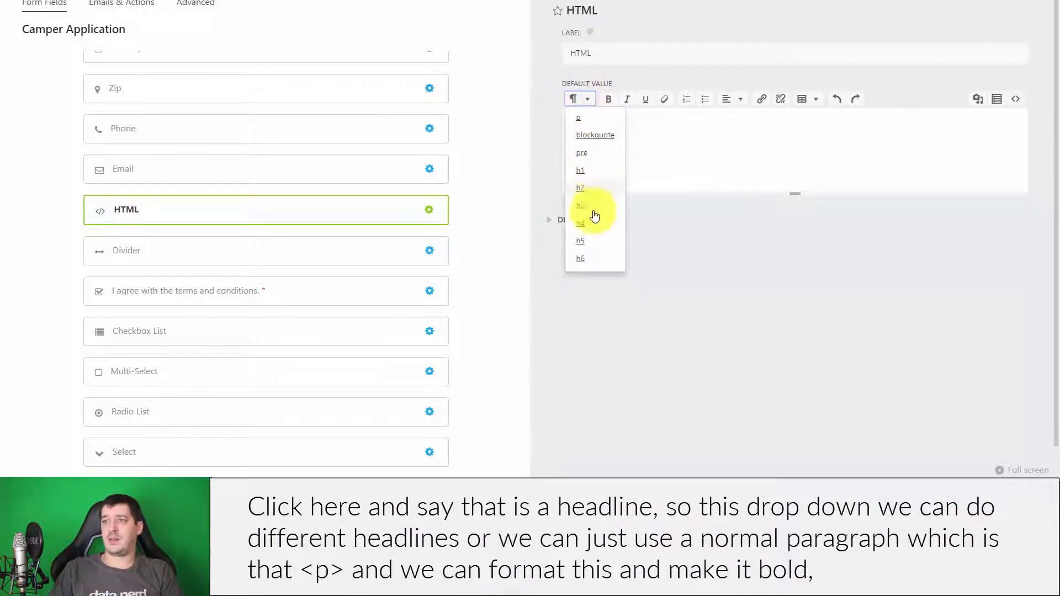
{"action": "left_click", "coordinate": [593, 173]}
{"action": "left_click", "coordinate": [847, 313]}
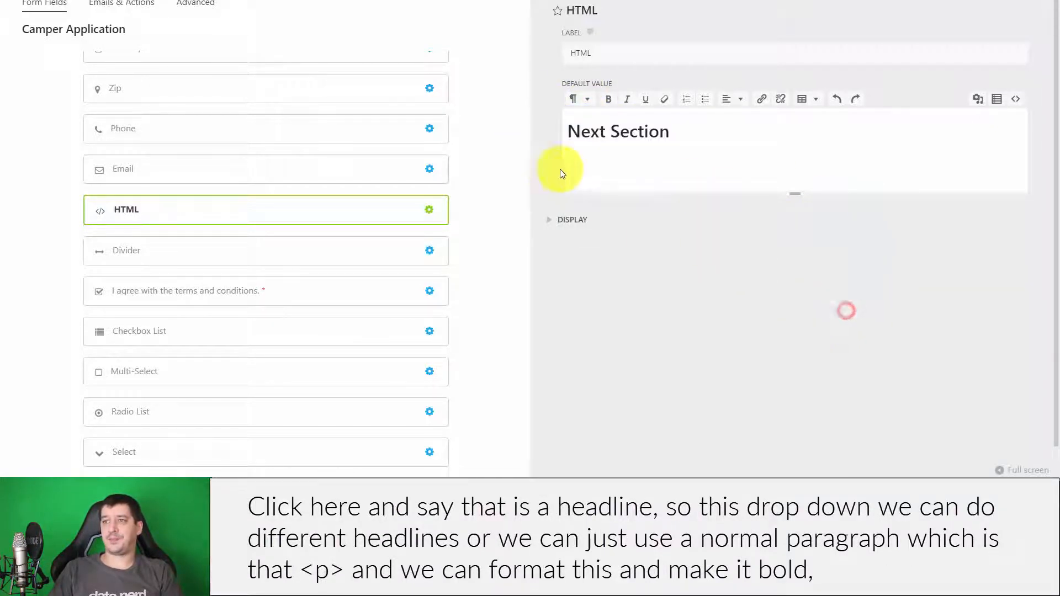
{"action": "left_click", "coordinate": [577, 99]}
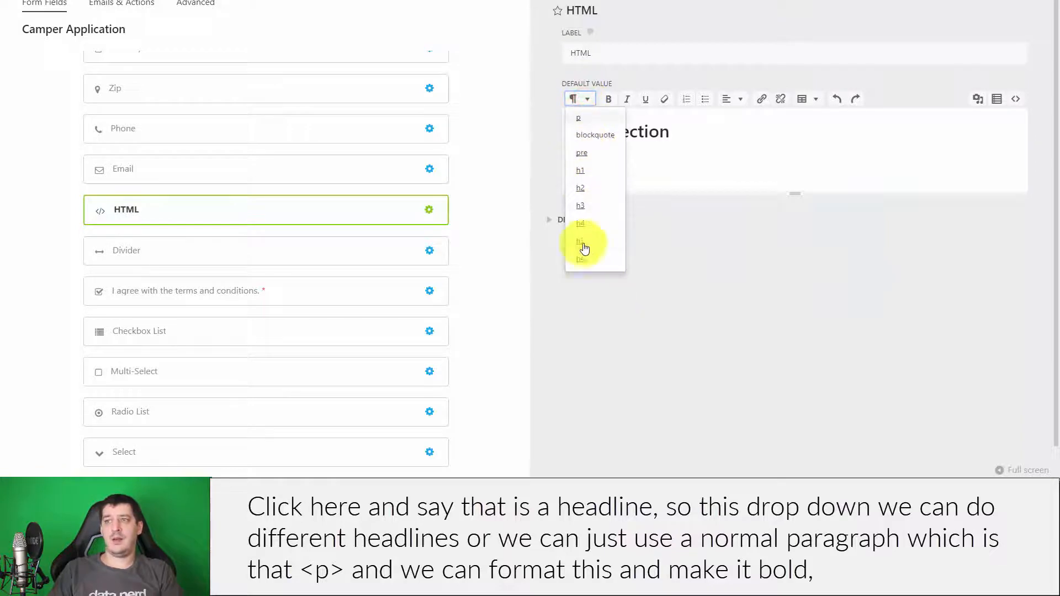
{"action": "left_click", "coordinate": [579, 119]}
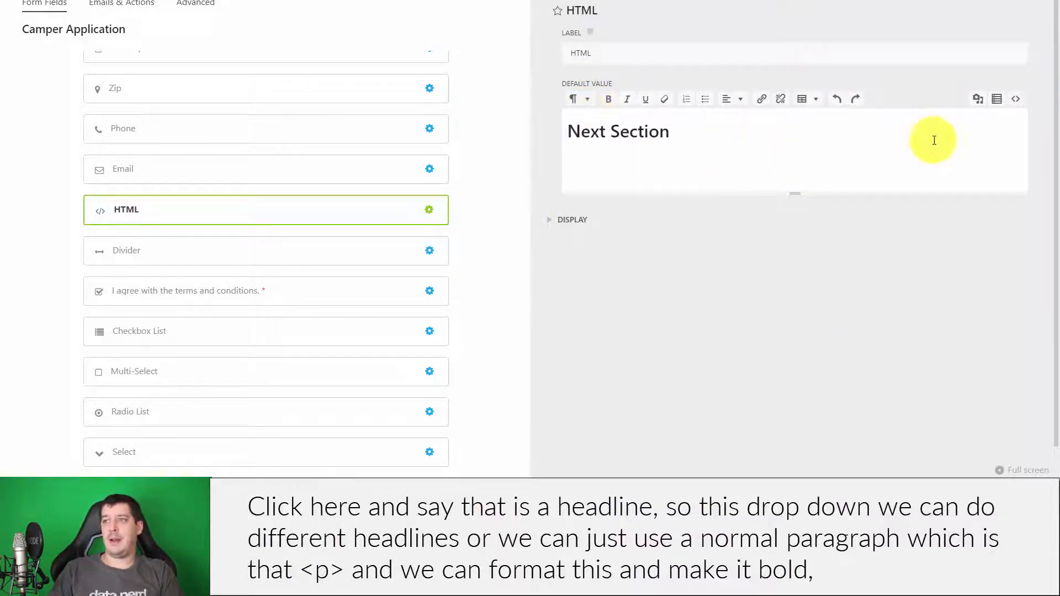
- Make 'Next Section' bold and delete the duplicated extra line
{"action": "left_click_drag", "start_coordinate": [736, 135], "coordinate": [558, 134]}
{"action": "key", "text": "ctrl+c"}
{"action": "left_click", "coordinate": [609, 102]}
{"action": "left_click", "coordinate": [733, 145]}
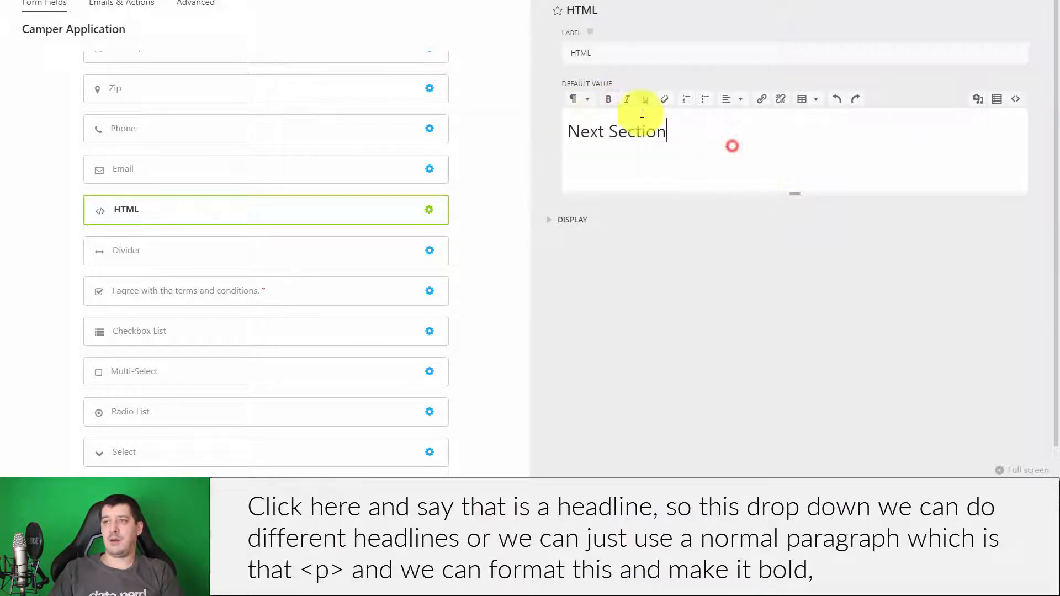
{"action": "left_click", "coordinate": [679, 117]}
{"action": "left_click_drag", "start_coordinate": [701, 135], "coordinate": [499, 123]}
{"action": "left_click", "coordinate": [609, 97]}
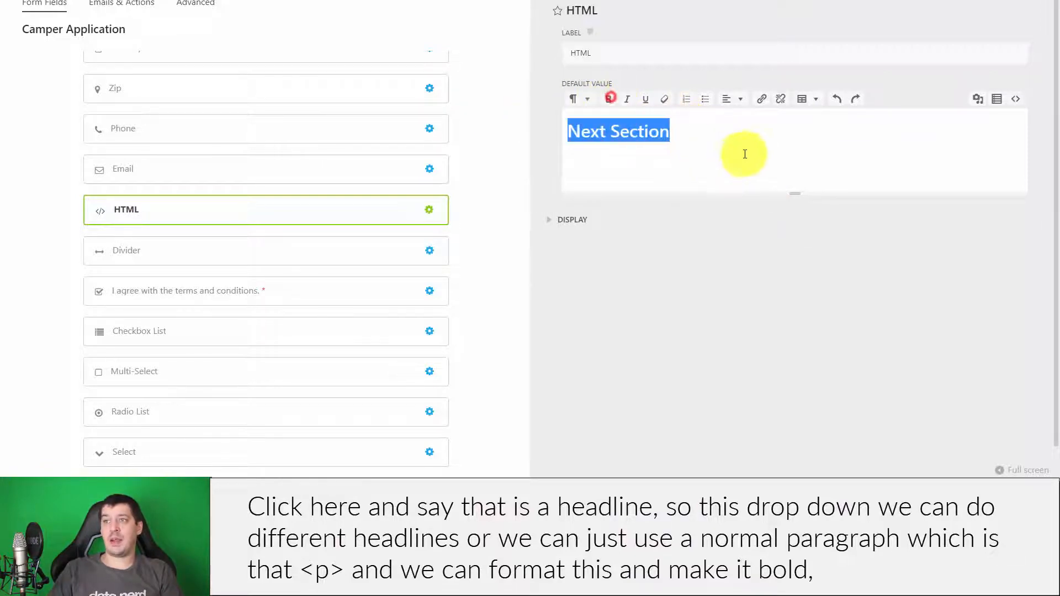
{"action": "left_click", "coordinate": [745, 154]}
{"action": "key", "text": "ctrl+v"}
{"action": "left_click_drag", "start_coordinate": [705, 156], "coordinate": [525, 156]}
{"action": "key", "text": "BackSpace"}
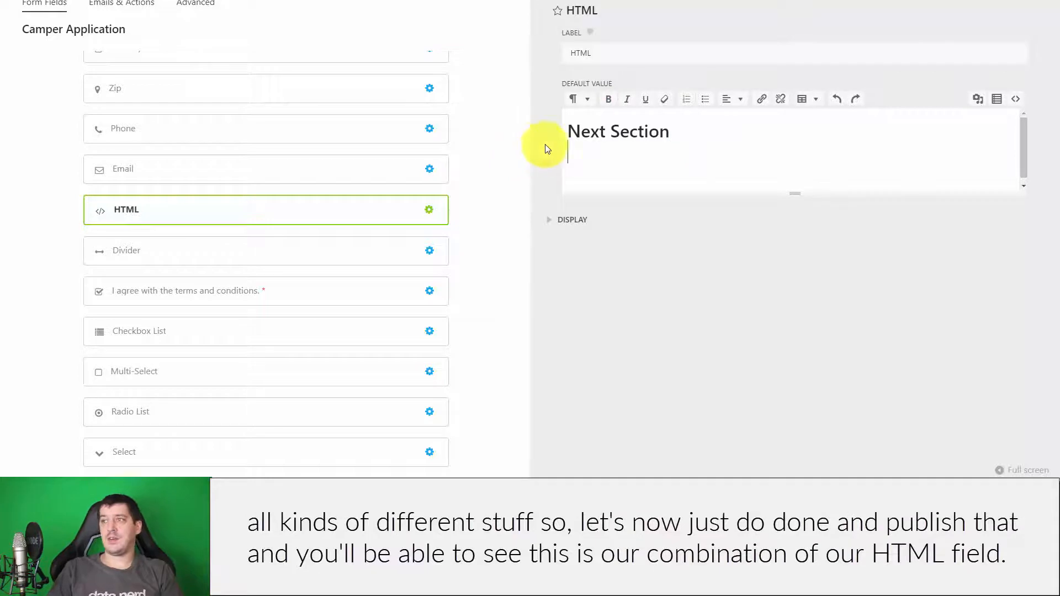
{"action": "key", "text": "BackSpace"}
- Publish the form and reload the live preview to check the heading and divider
{"action": "left_click", "coordinate": [1002, 4]}
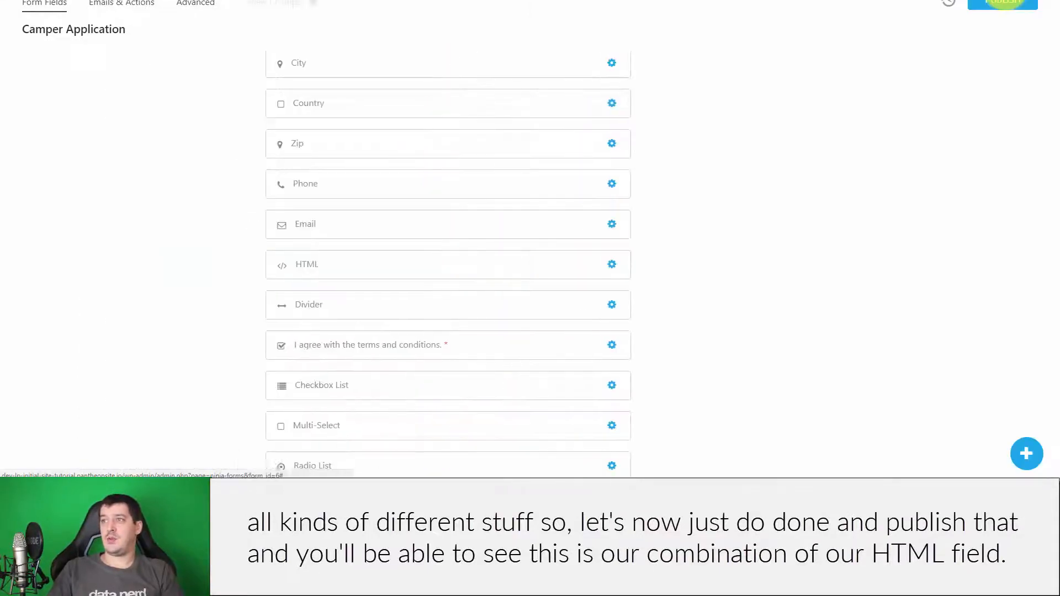
{"action": "left_click", "coordinate": [1002, 3]}
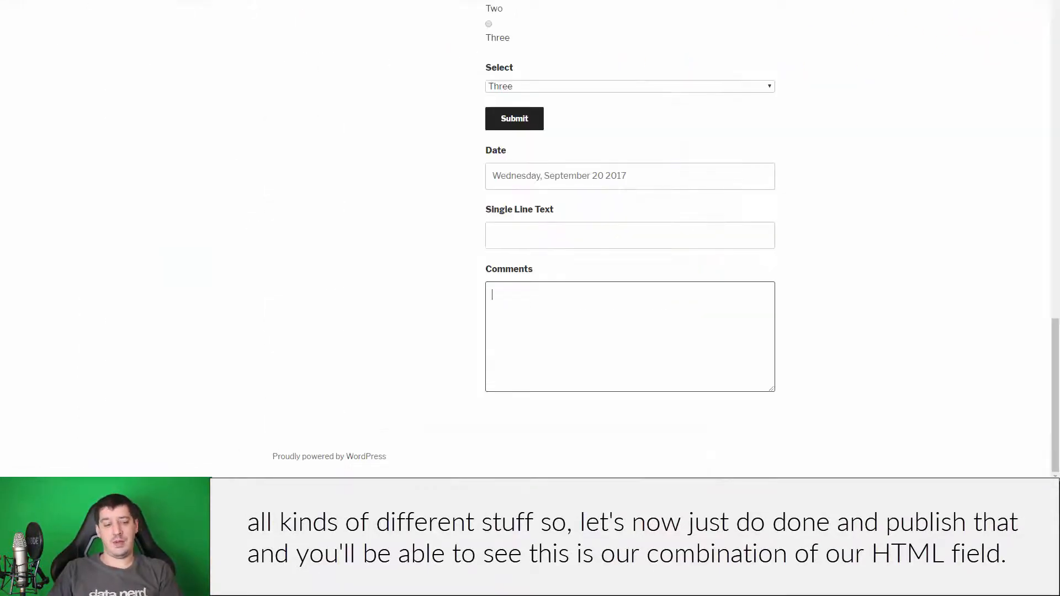
{"action": "key", "text": "F5"}
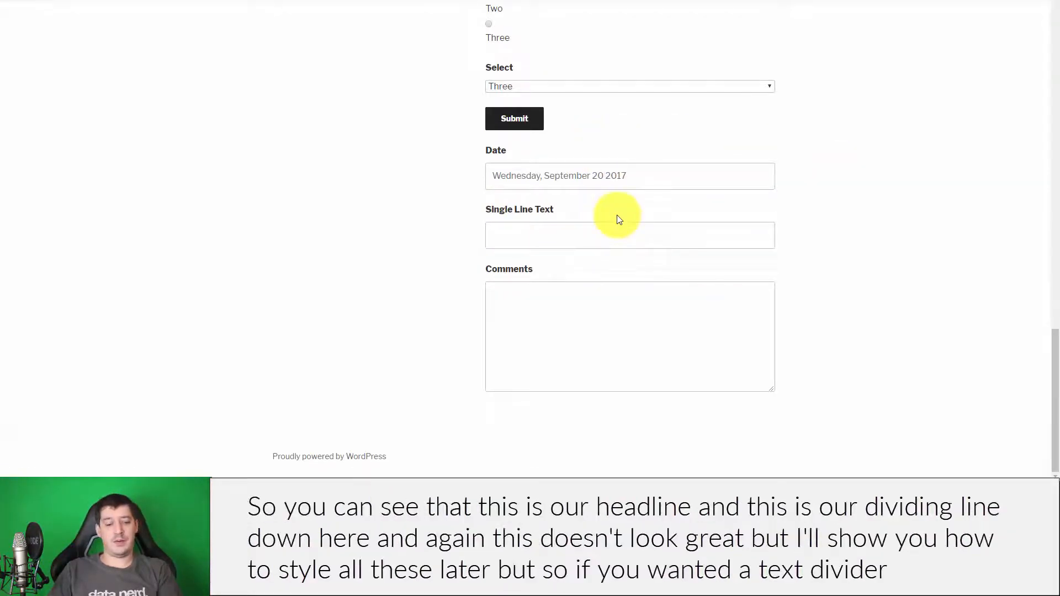
{"action": "key", "text": "F5"}
{"action": "scroll", "coordinate": [623, 213], "scroll_direction": "down", "scroll_amount": 20}
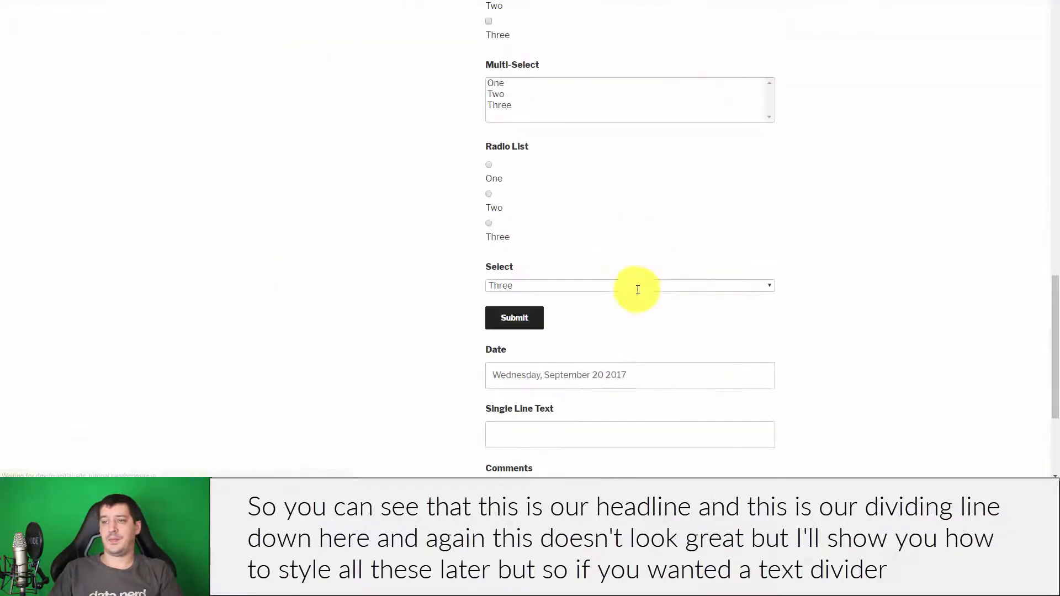
{"action": "scroll", "coordinate": [854, 308], "scroll_direction": "up", "scroll_amount": 6}
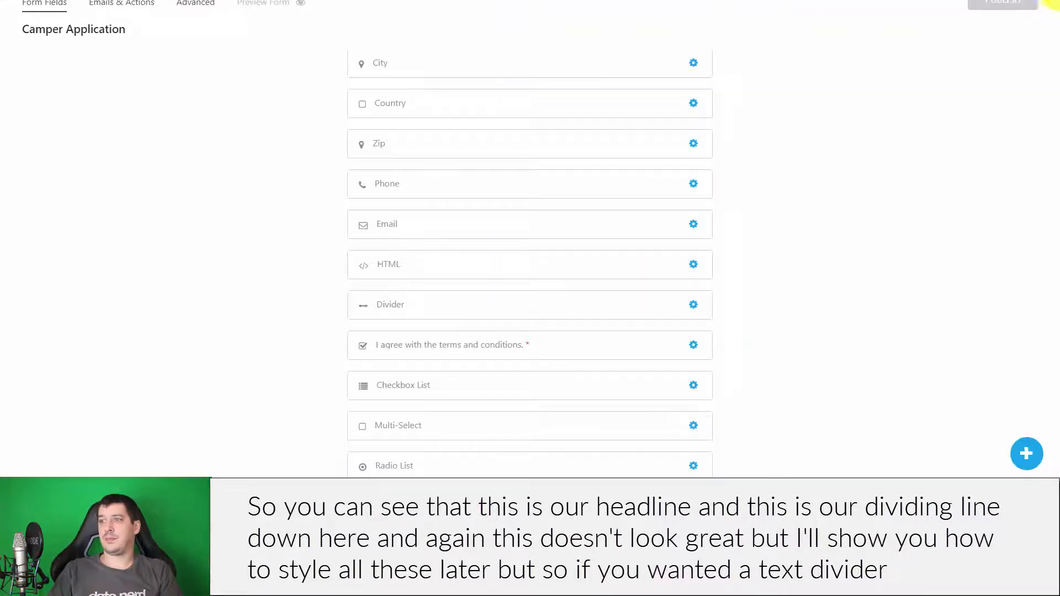
{"action": "scroll", "coordinate": [570, 239], "scroll_direction": "down", "scroll_amount": 4}
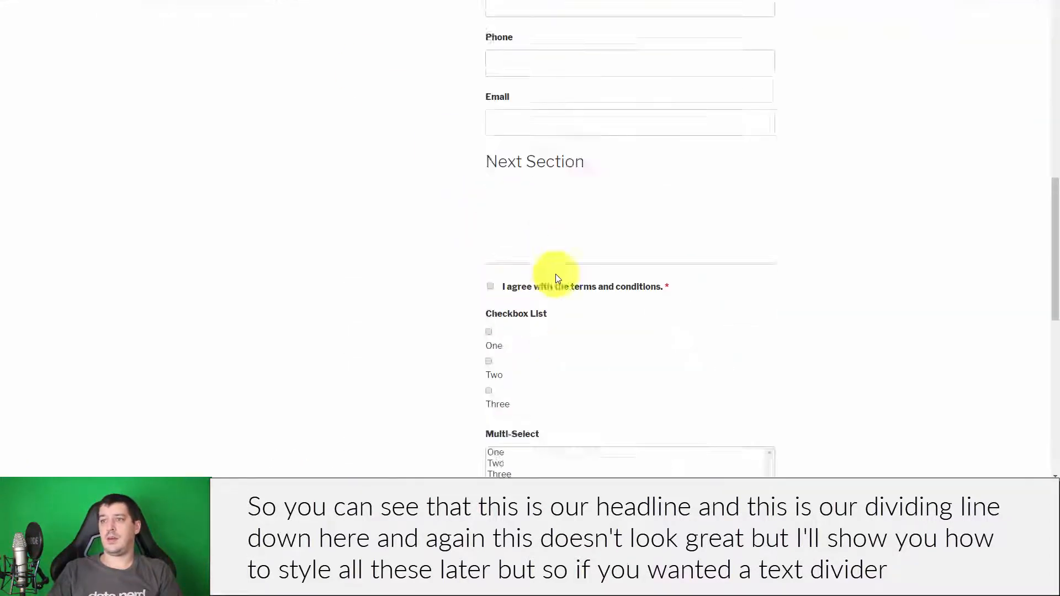
{"action": "scroll", "coordinate": [679, 300], "scroll_direction": "up", "scroll_amount": 4}
{"action": "scroll", "coordinate": [750, 405], "scroll_direction": "down", "scroll_amount": 3}
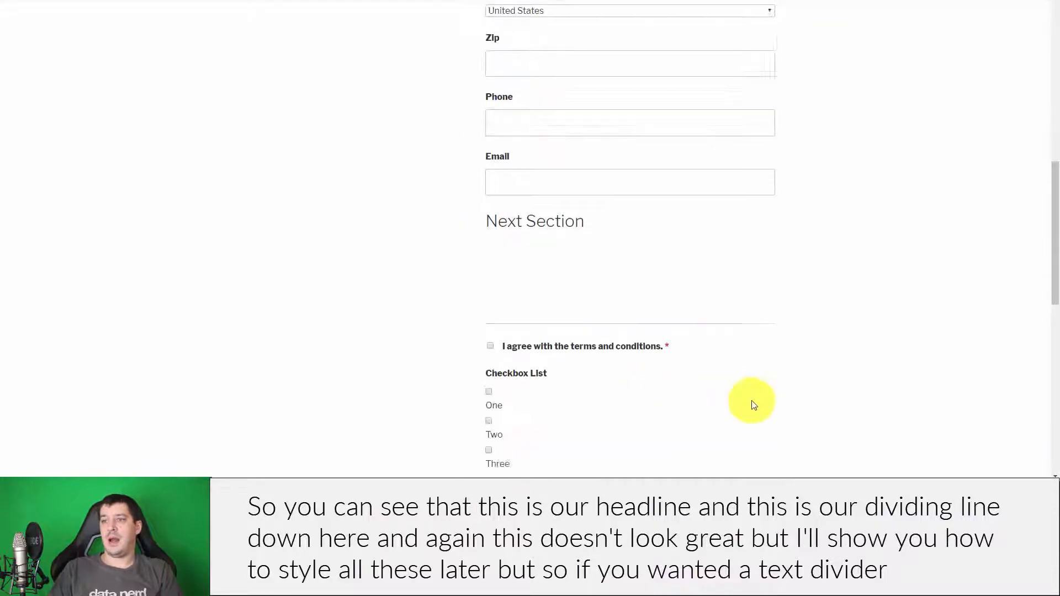
- Highlight the Next Section headline in the preview, then return to the builder tab
{"action": "left_click_drag", "start_coordinate": [493, 203], "coordinate": [601, 260]}
{"action": "left_click", "coordinate": [492, 200]}
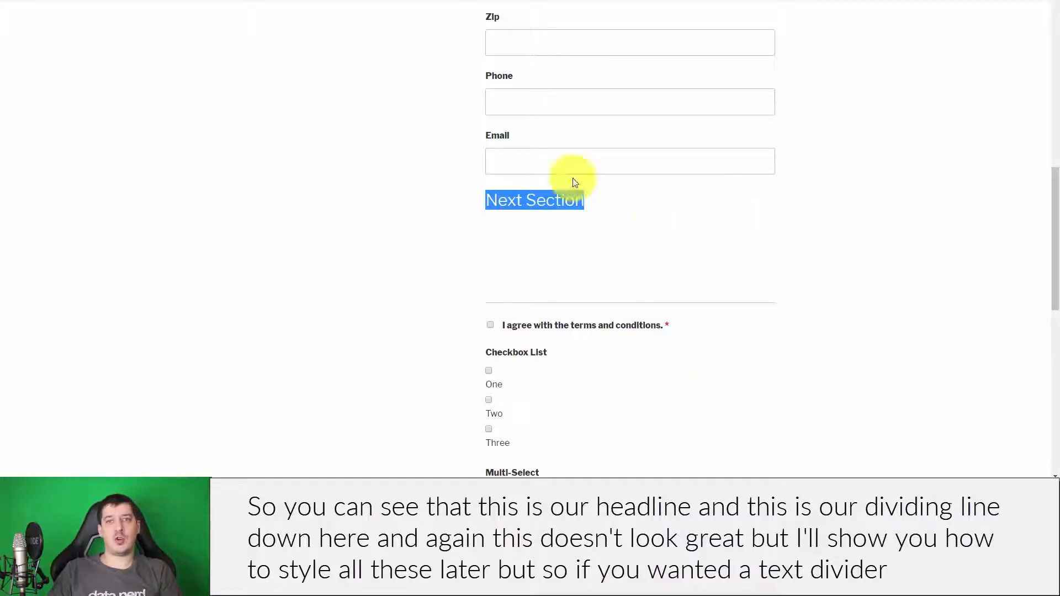
{"action": "scroll", "coordinate": [629, 198], "scroll_direction": "down", "scroll_amount": 2}
{"action": "left_click", "coordinate": [656, 149]}
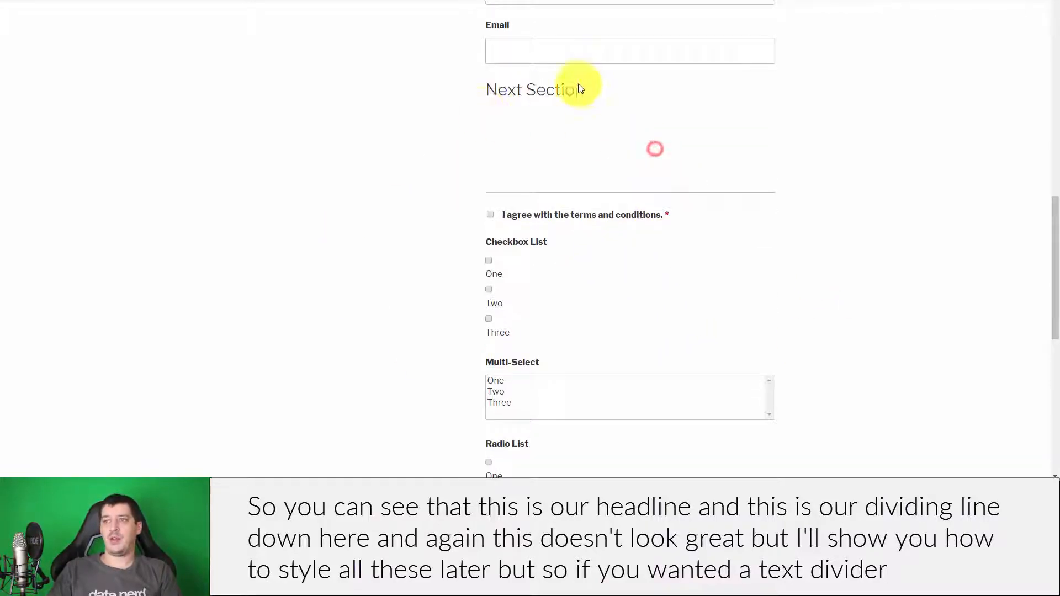
{"action": "left_click_drag", "start_coordinate": [489, 90], "coordinate": [634, 109]}
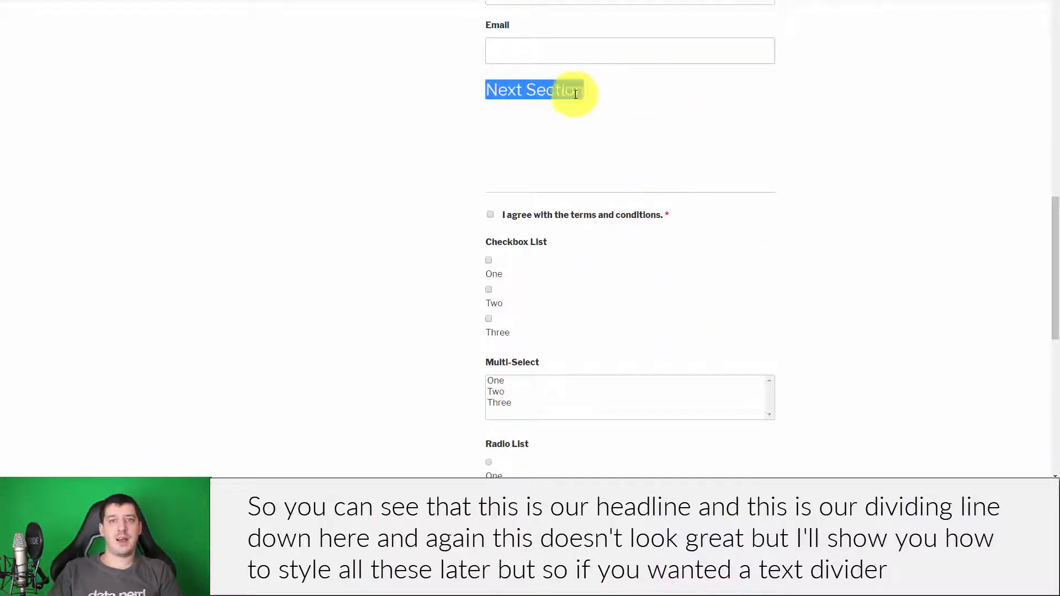
{"action": "left_click_drag", "start_coordinate": [486, 90], "coordinate": [628, 89]}
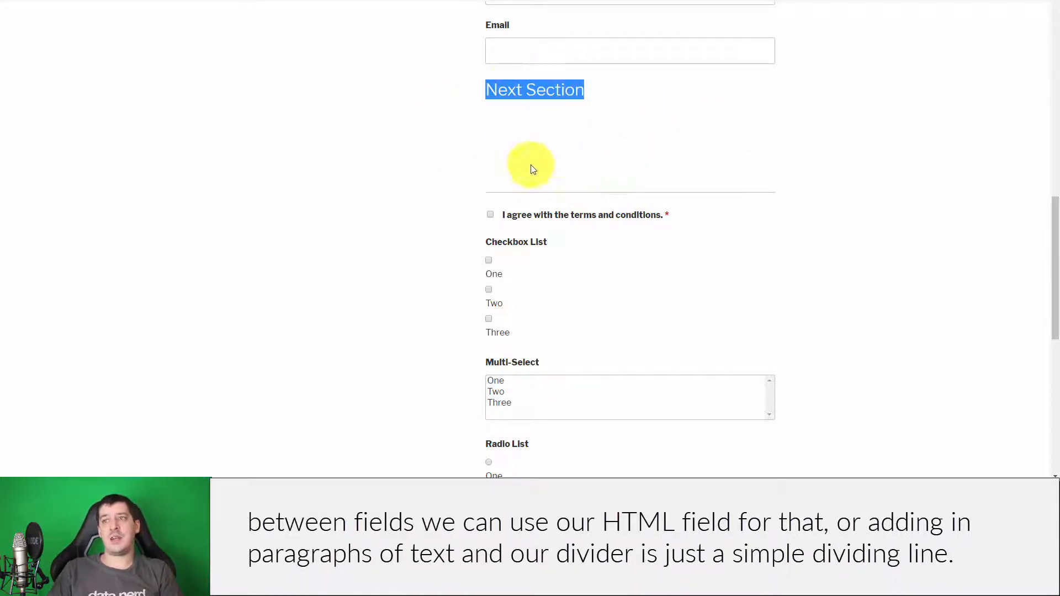
{"action": "left_click", "coordinate": [489, 193]}
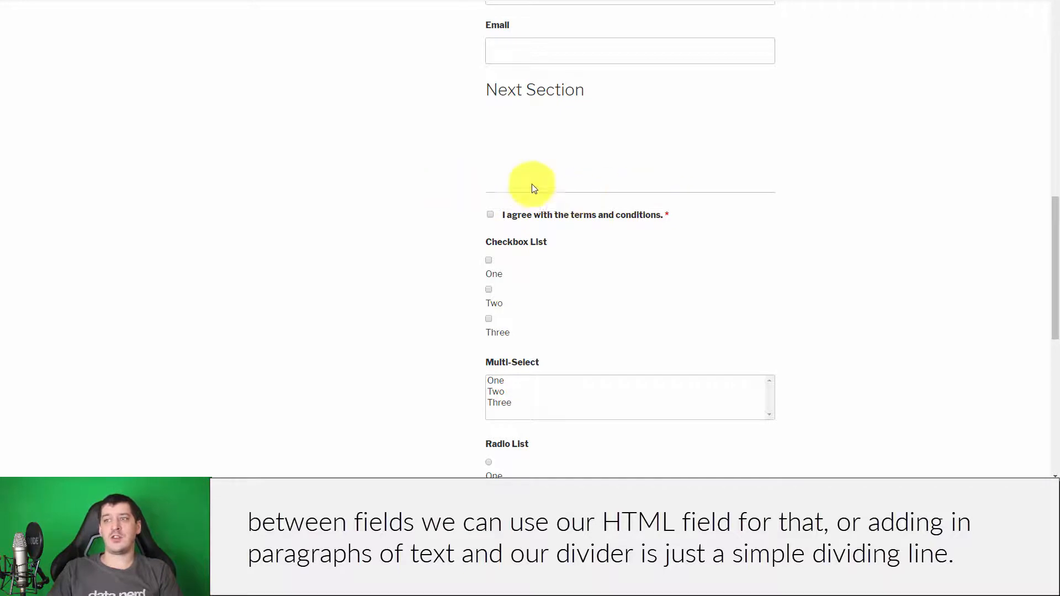
{"action": "left_click", "coordinate": [121, 2]}
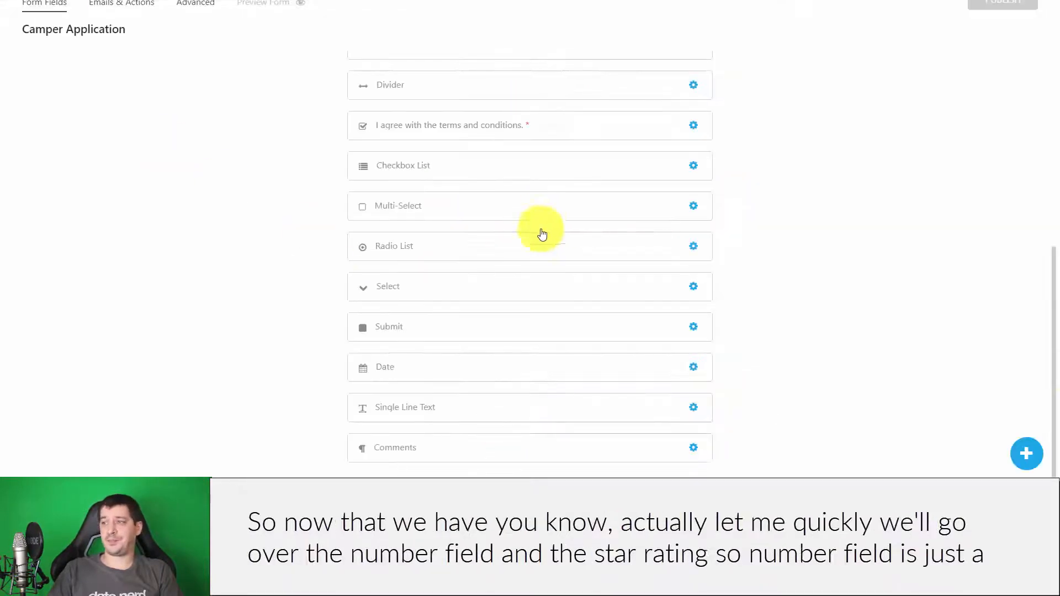
- Add a Number field at the form's end, labelled Age with step 1
{"action": "scroll", "coordinate": [913, 401], "scroll_direction": "up", "scroll_amount": 7}
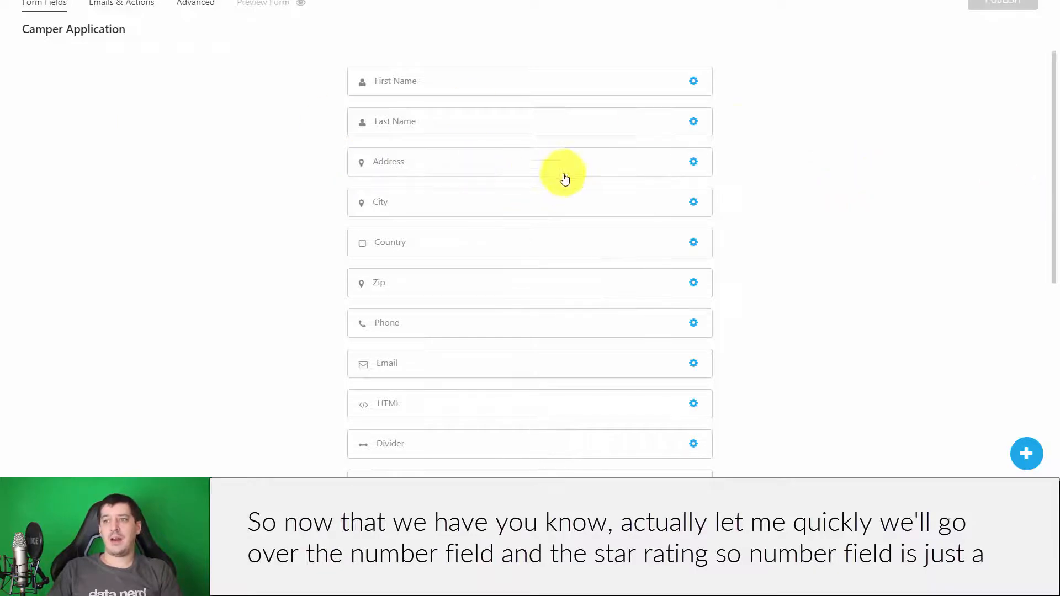
{"action": "scroll", "coordinate": [918, 386], "scroll_direction": "down", "scroll_amount": 6}
{"action": "left_click", "coordinate": [1027, 453]}
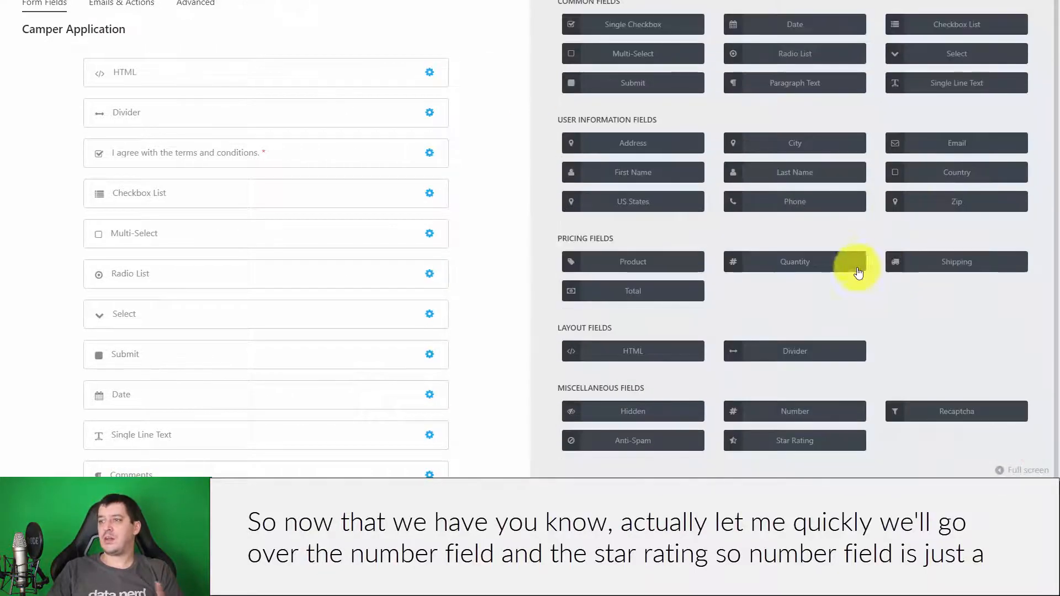
{"action": "left_click", "coordinate": [813, 414]}
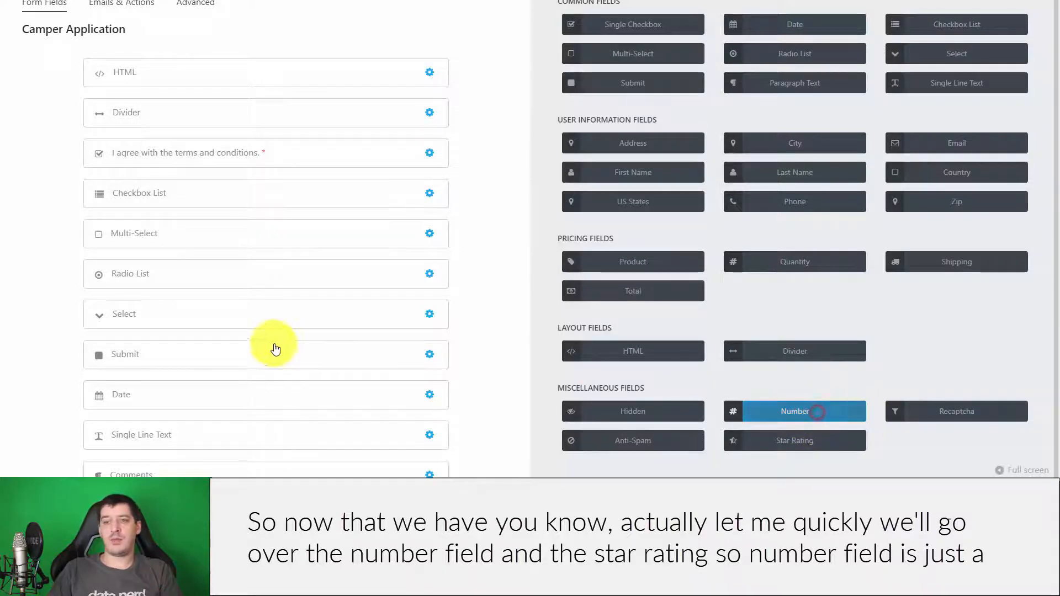
{"action": "scroll", "coordinate": [272, 350], "scroll_direction": "down", "scroll_amount": 1}
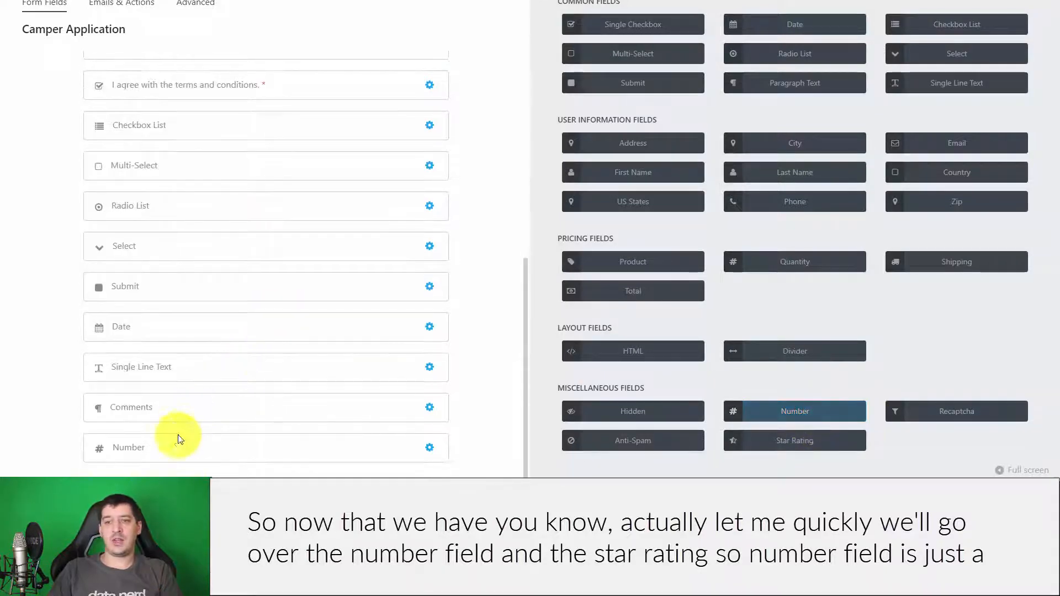
{"action": "left_click", "coordinate": [237, 451]}
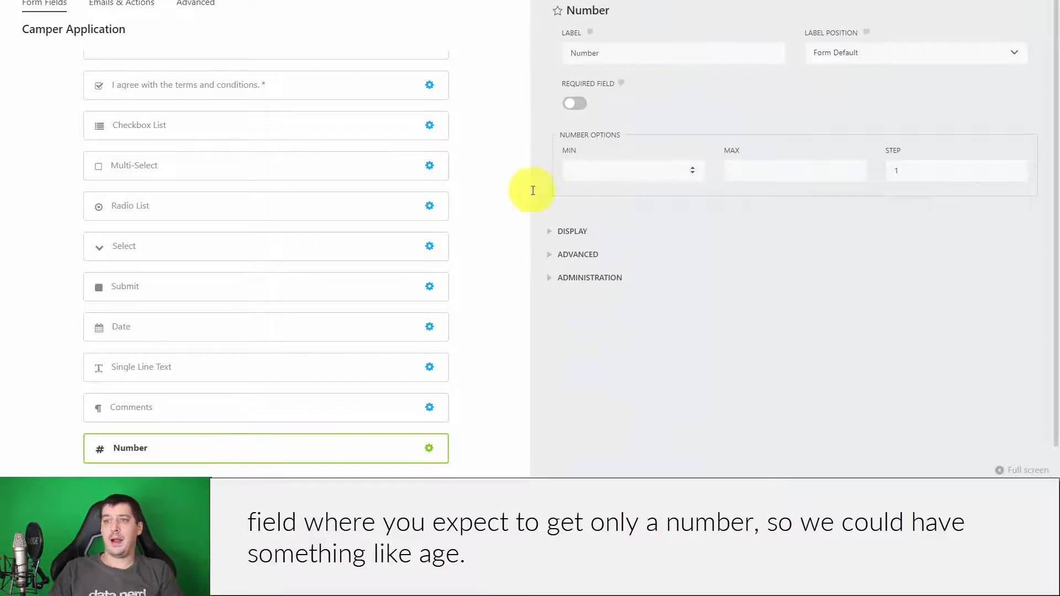
{"action": "double_click", "coordinate": [675, 45]}
{"action": "type", "text": "Age"}
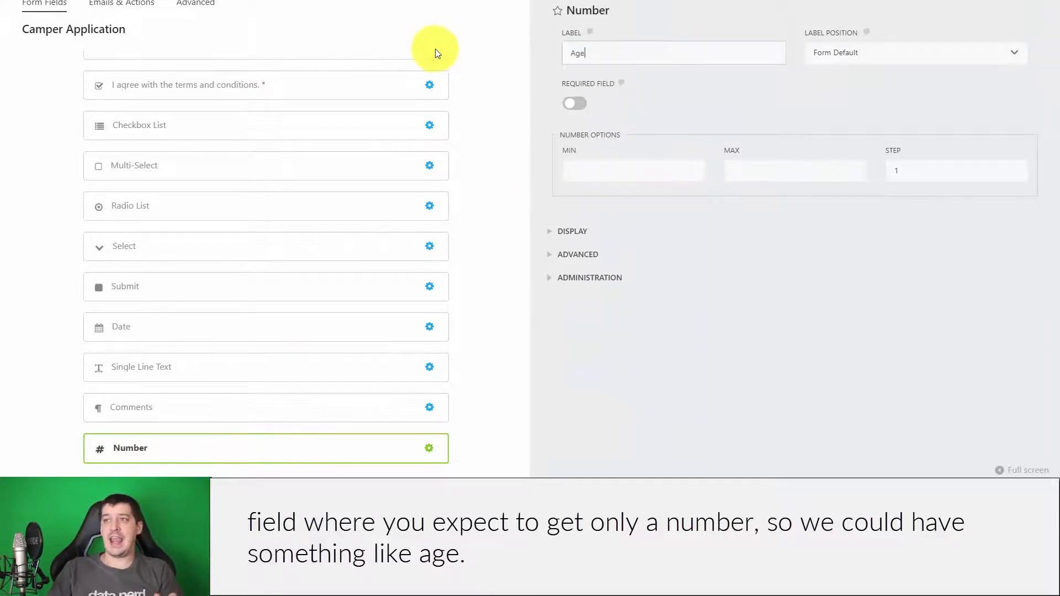
{"action": "left_click", "coordinate": [654, 168]}
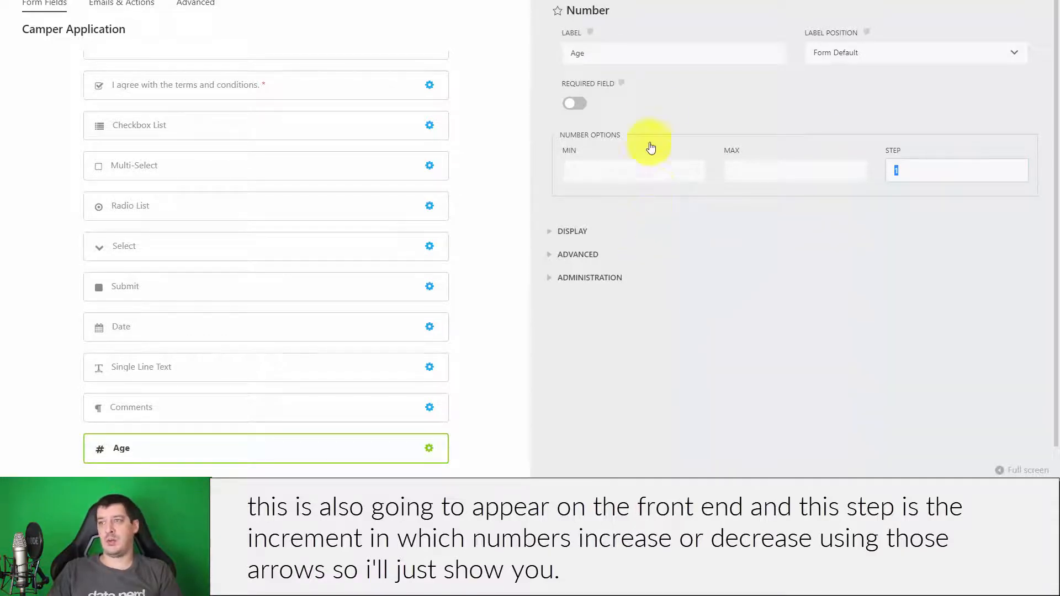
{"action": "left_click", "coordinate": [965, 8]}
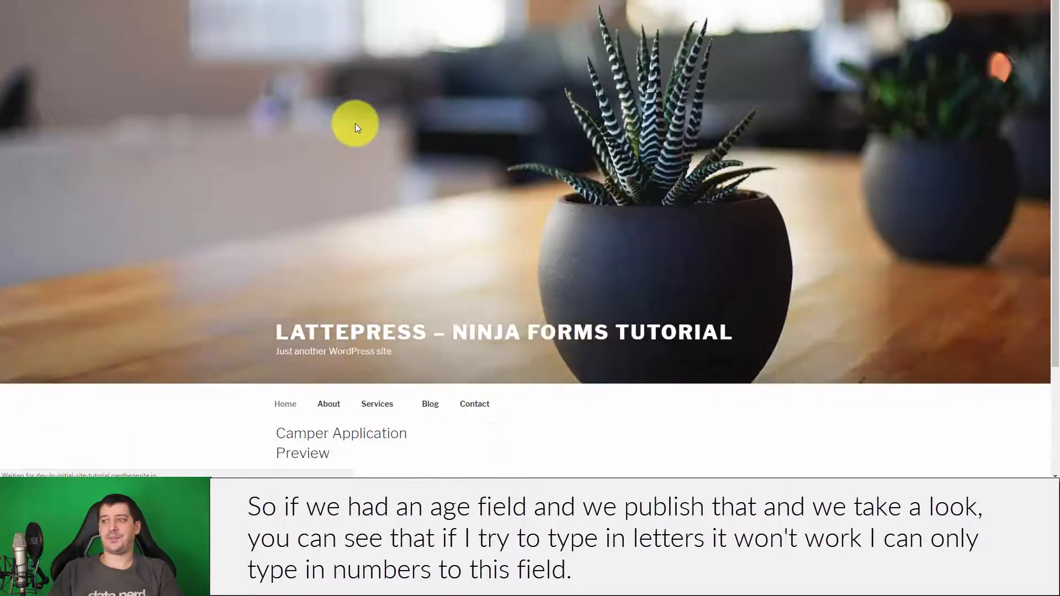
- Enter 1 in the preview's Age field and step it up once
{"action": "scroll", "coordinate": [356, 123], "scroll_direction": "down", "scroll_amount": 15}
{"action": "scroll", "coordinate": [360, 137], "scroll_direction": "down", "scroll_amount": 2}
{"action": "left_click", "coordinate": [531, 372]}
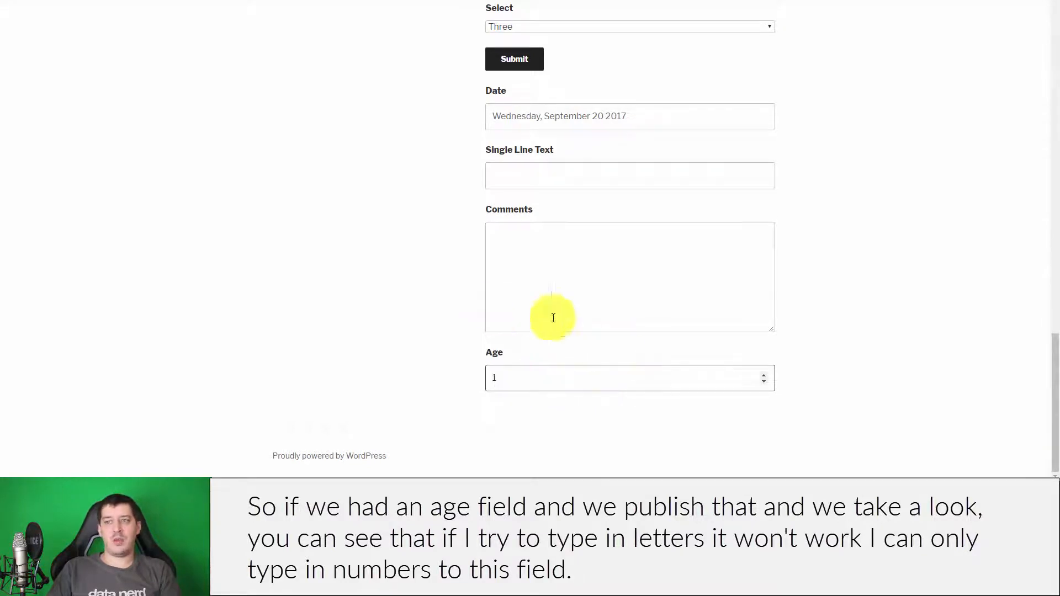
{"action": "double_click", "coordinate": [559, 385]}
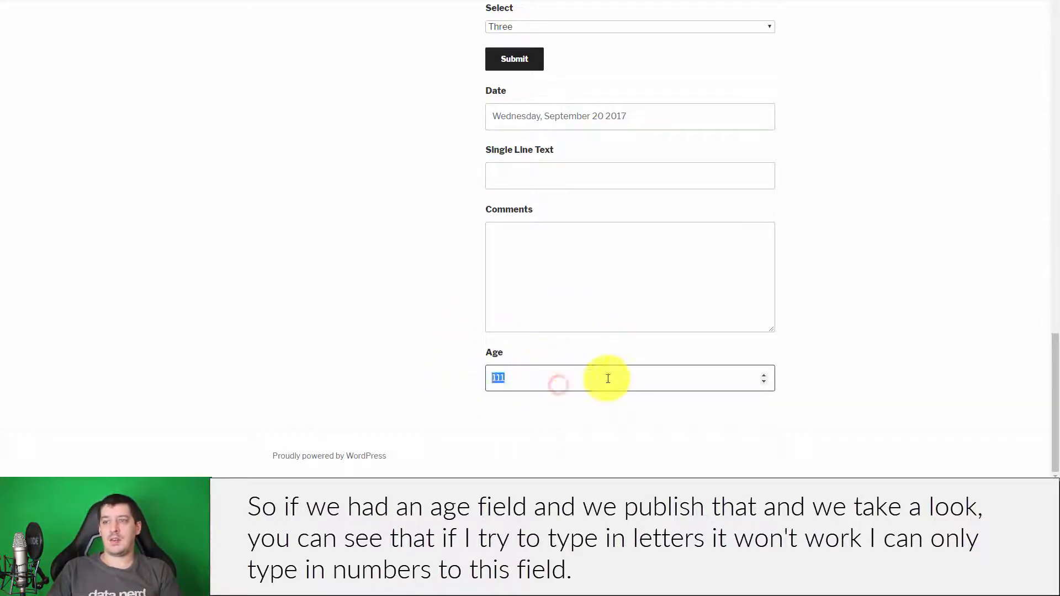
{"action": "type", "text": "1"}
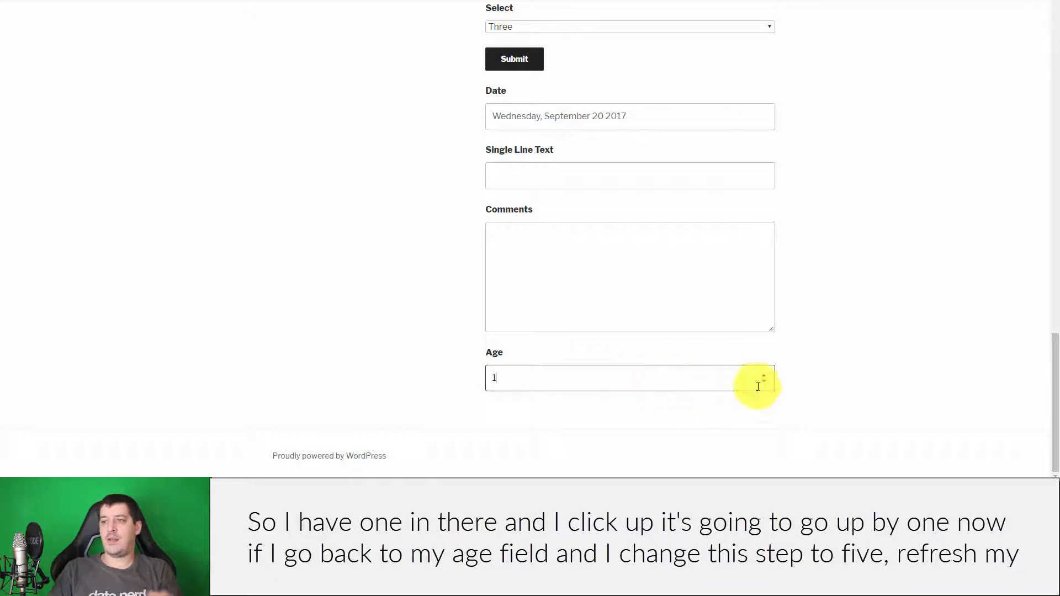
{"action": "left_click", "coordinate": [763, 374]}
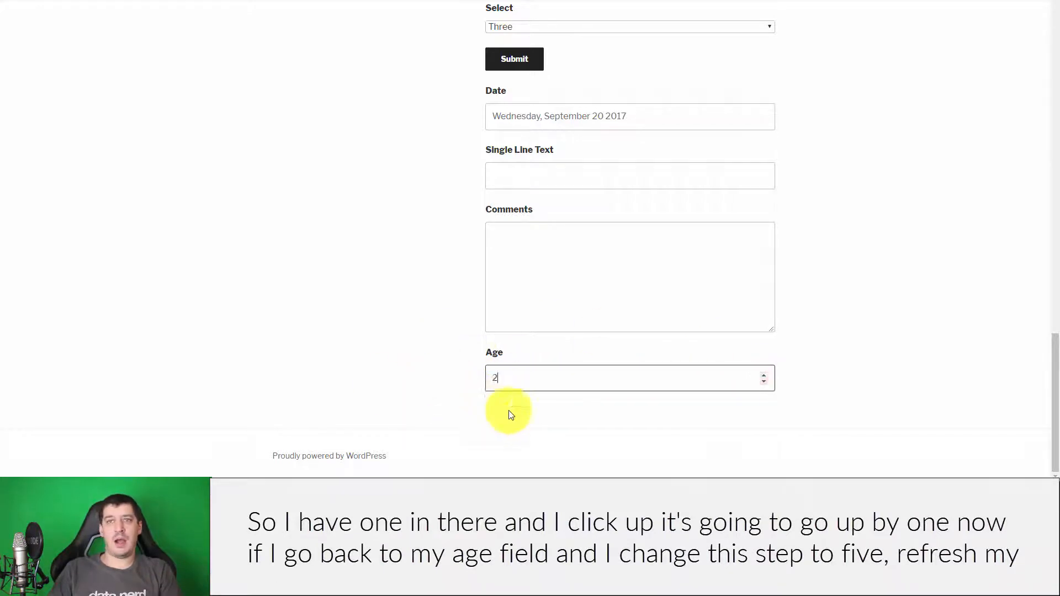
{"action": "key", "text": "ctrl+Tab"}
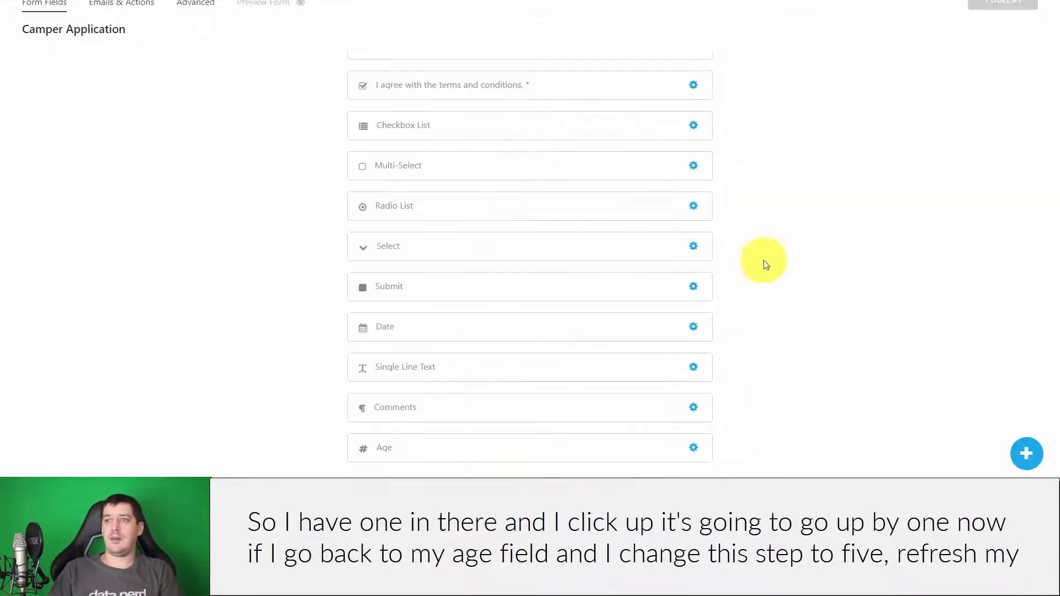
- Revisit the Age settings, reload the preview, and step Age up from 1 in fives
{"action": "left_click", "coordinate": [445, 448]}
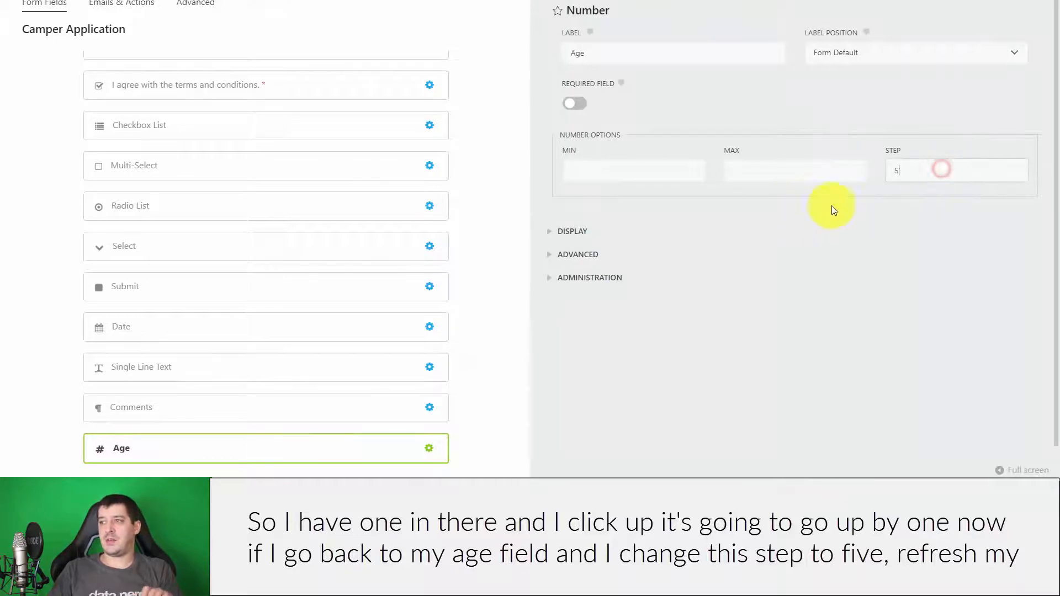
{"action": "left_click", "coordinate": [1006, 2]}
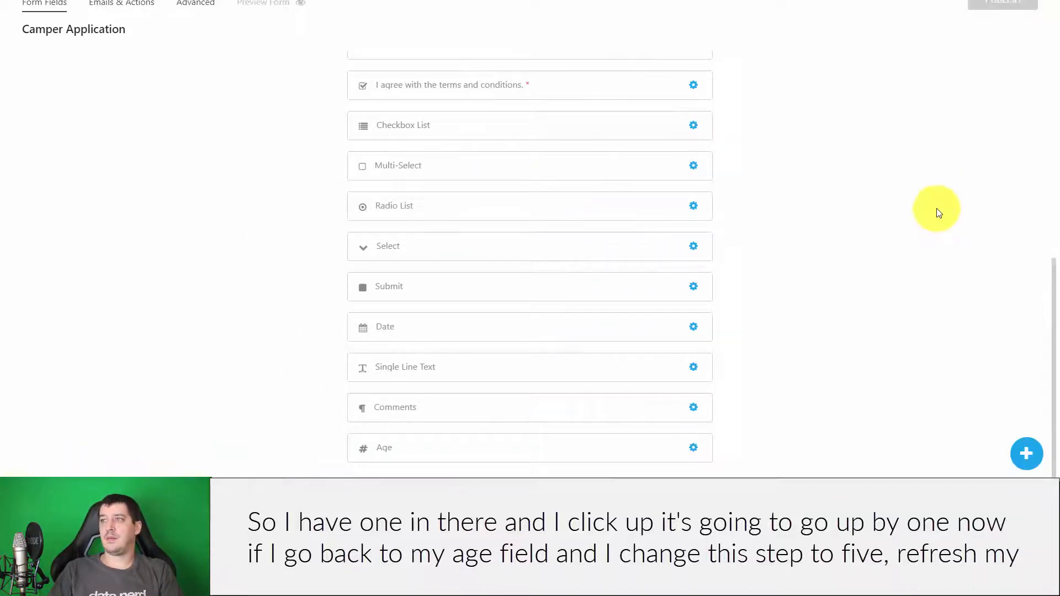
{"action": "key", "text": "ctrl+Tab"}
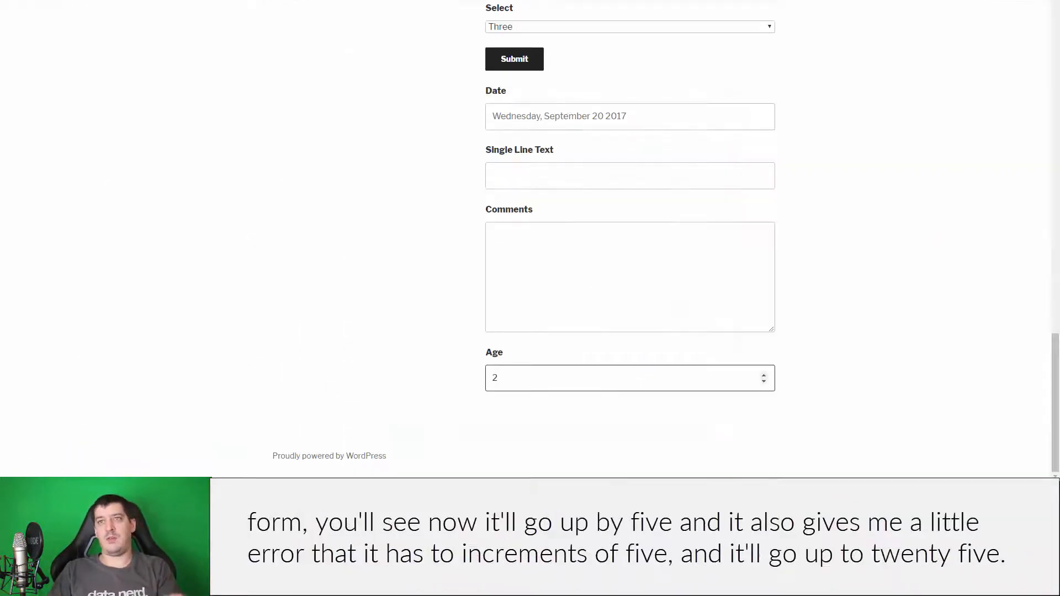
{"action": "key", "text": "F5"}
{"action": "scroll", "coordinate": [520, 180], "scroll_direction": "down", "scroll_amount": 15}
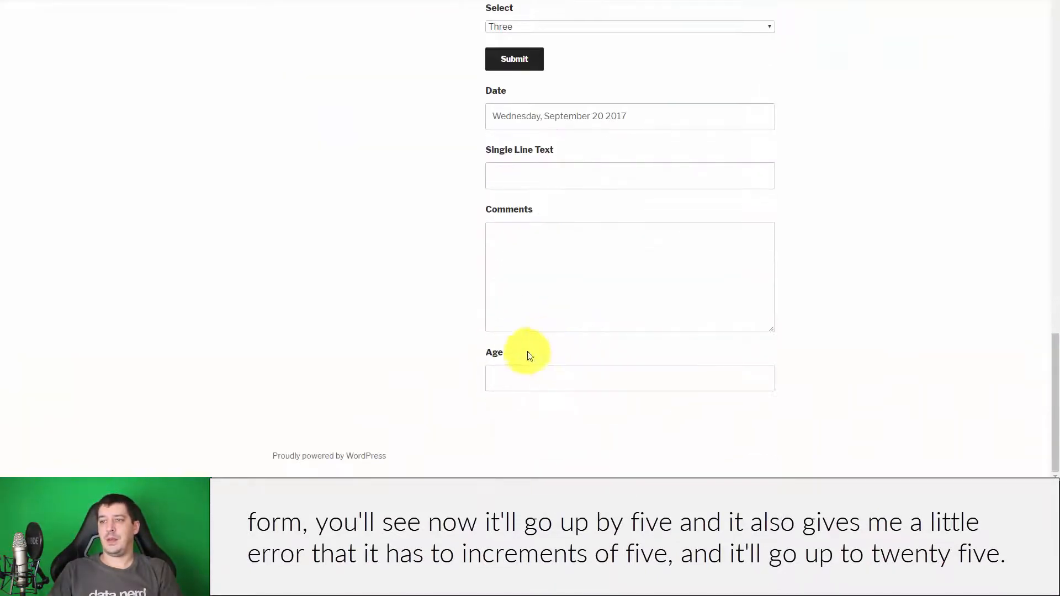
{"action": "left_click", "coordinate": [512, 386]}
{"action": "type", "text": "1"}
{"action": "left_click", "coordinate": [765, 376]}
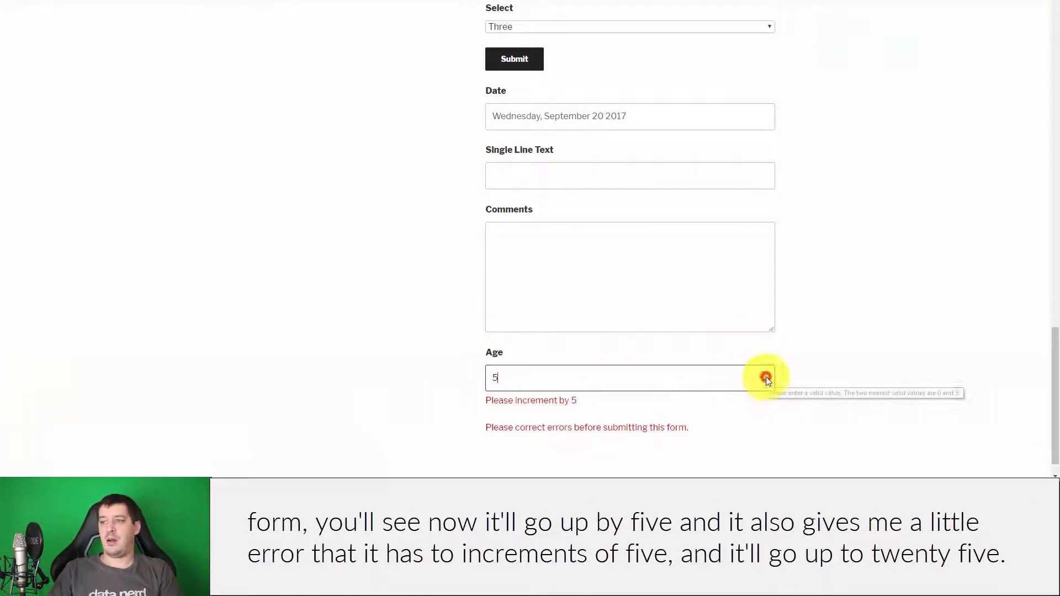
{"action": "left_click", "coordinate": [765, 376]}
{"action": "left_click", "coordinate": [766, 376]}
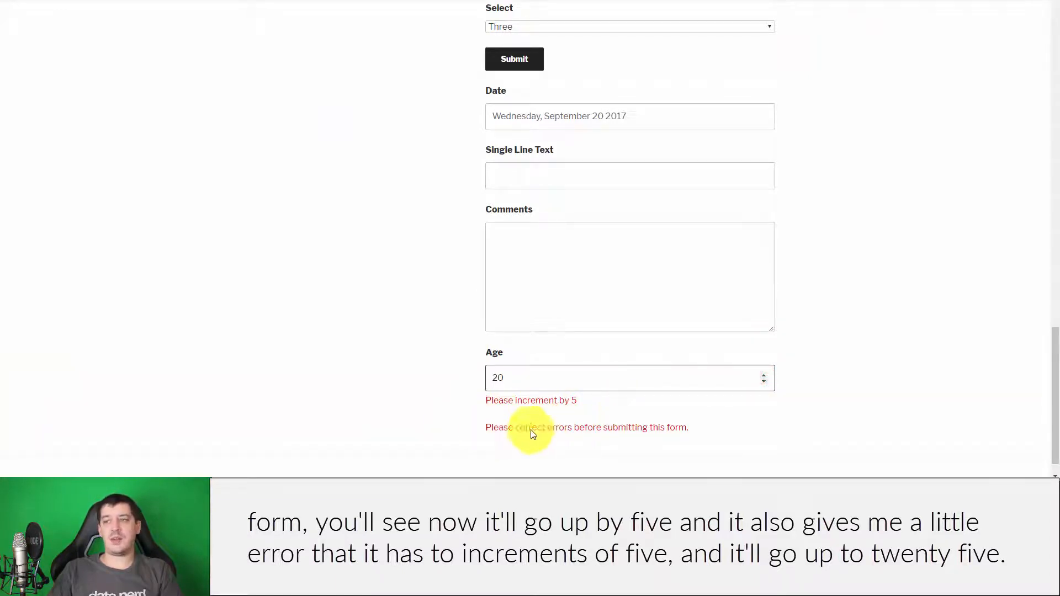
{"action": "left_click", "coordinate": [765, 375]}
- Enter 23 to trigger 'Please increment by 5', then step Age up to 25
{"action": "left_click_drag", "start_coordinate": [504, 378], "coordinate": [449, 376]}
{"action": "type", "text": "23"}
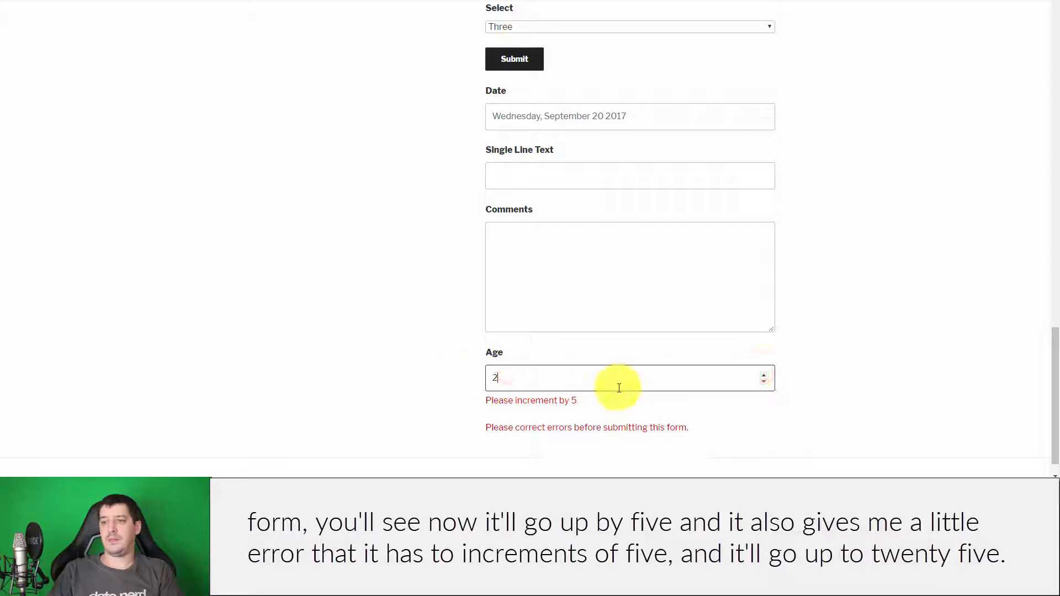
{"action": "left_click", "coordinate": [859, 400]}
{"action": "left_click", "coordinate": [767, 375]}
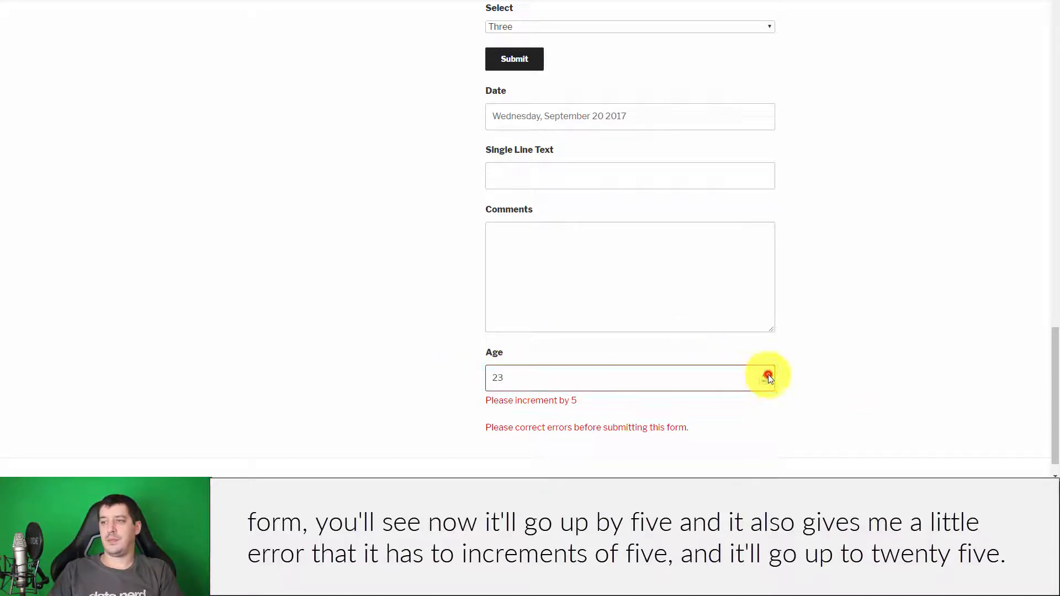
{"action": "left_click", "coordinate": [766, 376]}
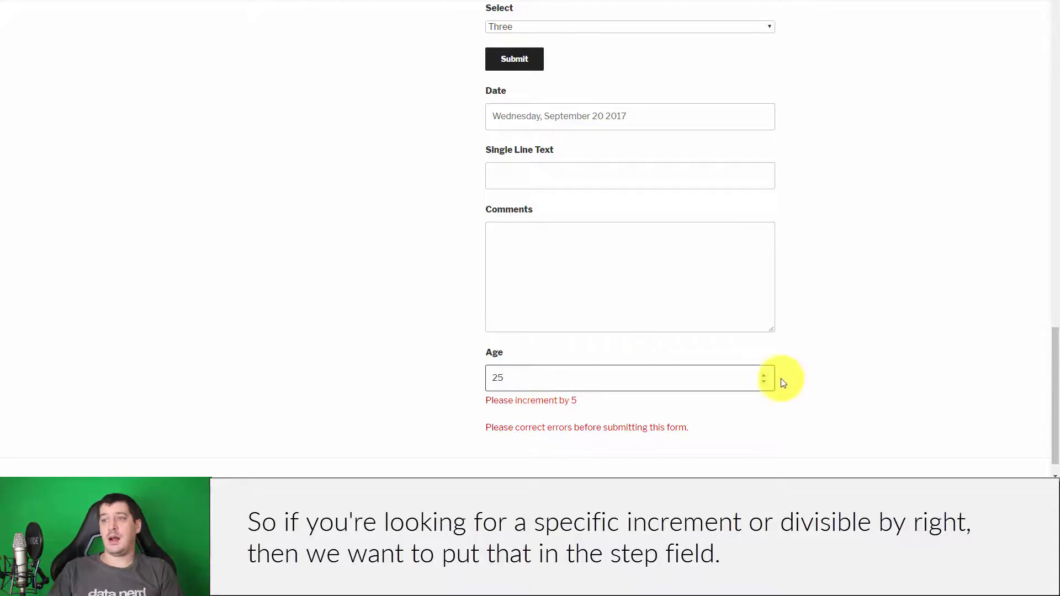
{"action": "left_click", "coordinate": [265, 1]}
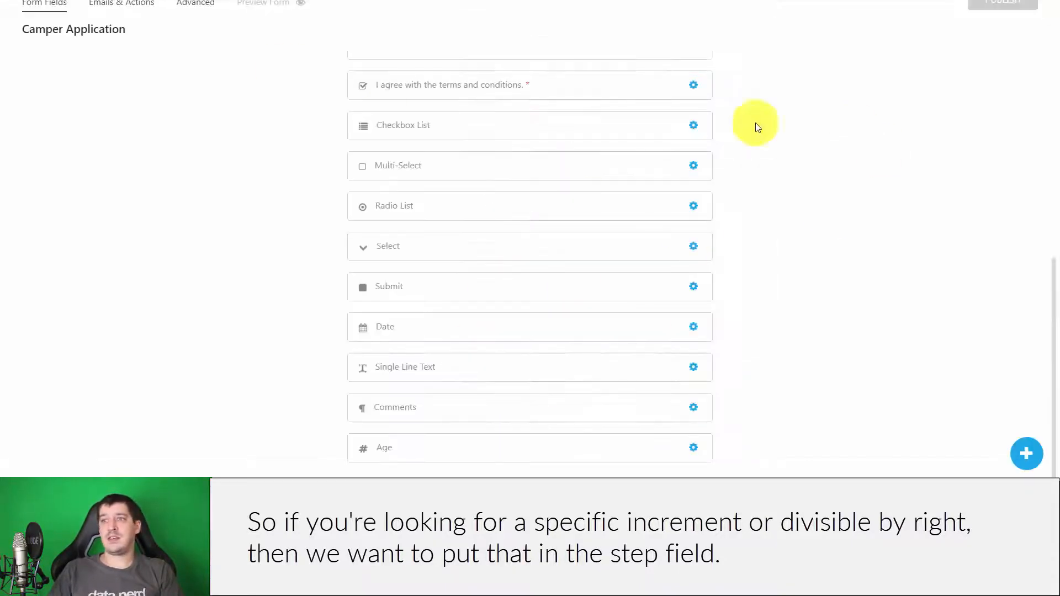
- Add a Star Rating field after Age, keep Number of Stars at 5, and publish
{"action": "left_click", "coordinate": [1024, 455]}
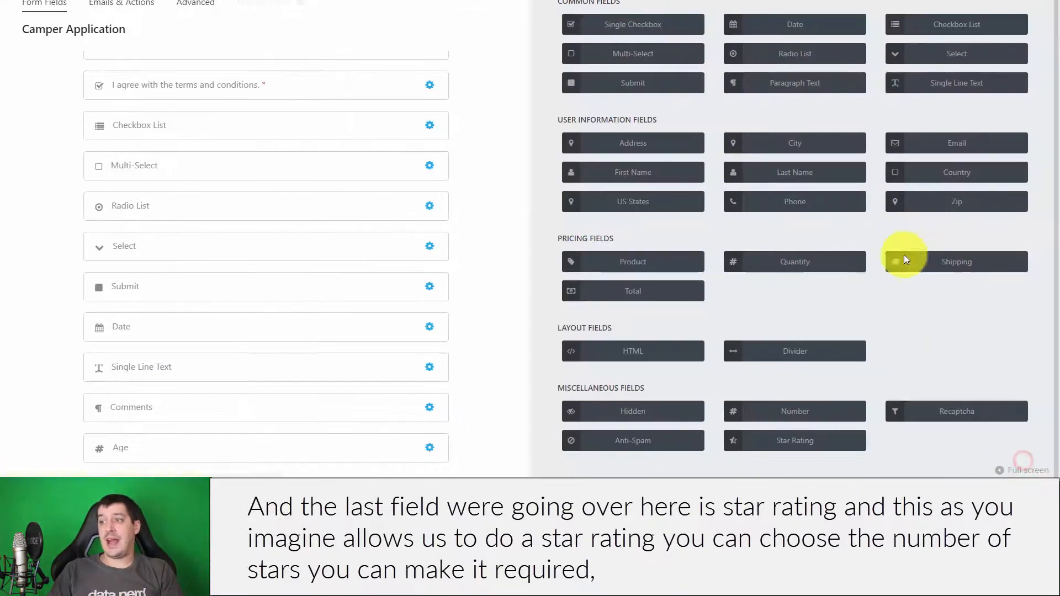
{"action": "left_click", "coordinate": [807, 440]}
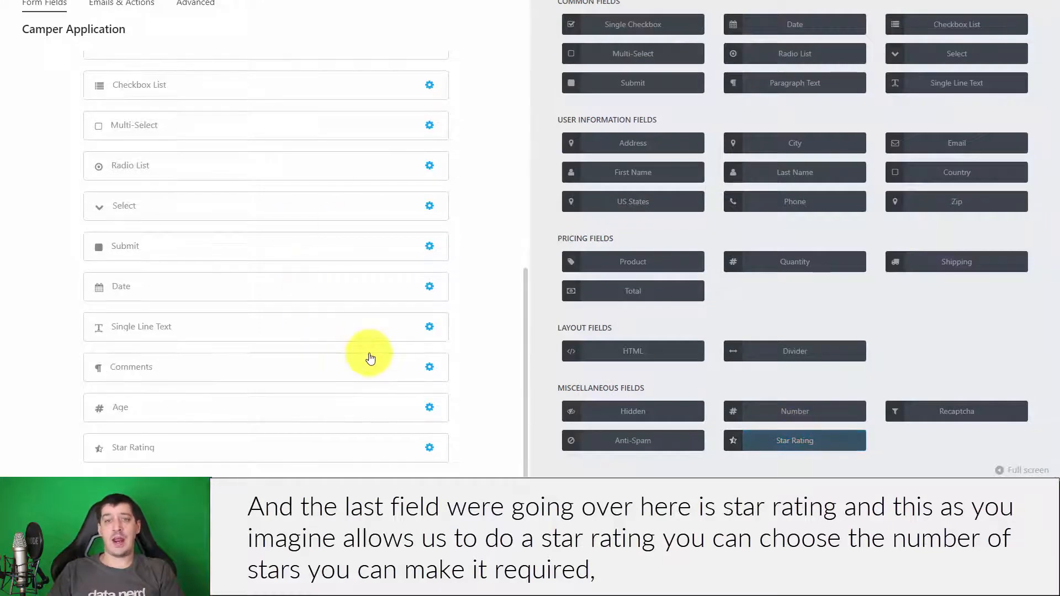
{"action": "left_click", "coordinate": [264, 458]}
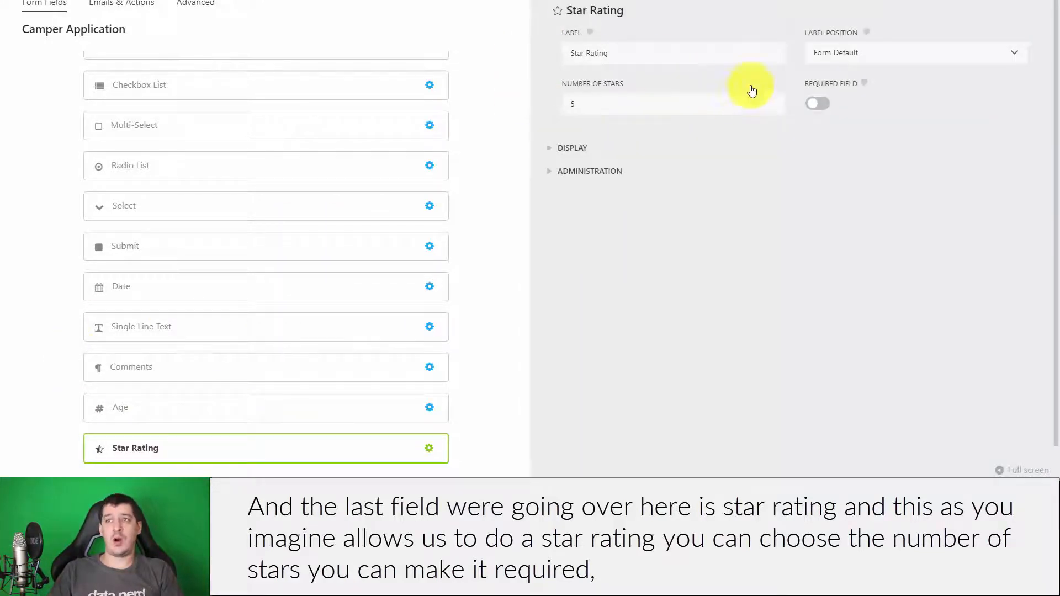
{"action": "double_click", "coordinate": [602, 104]}
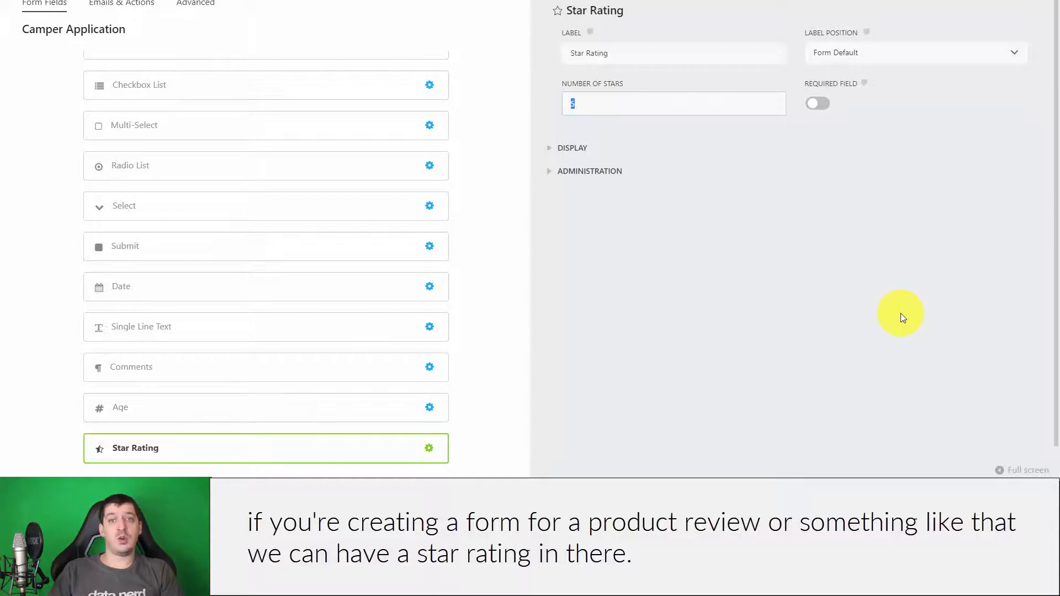
{"action": "left_click", "coordinate": [1022, 1]}
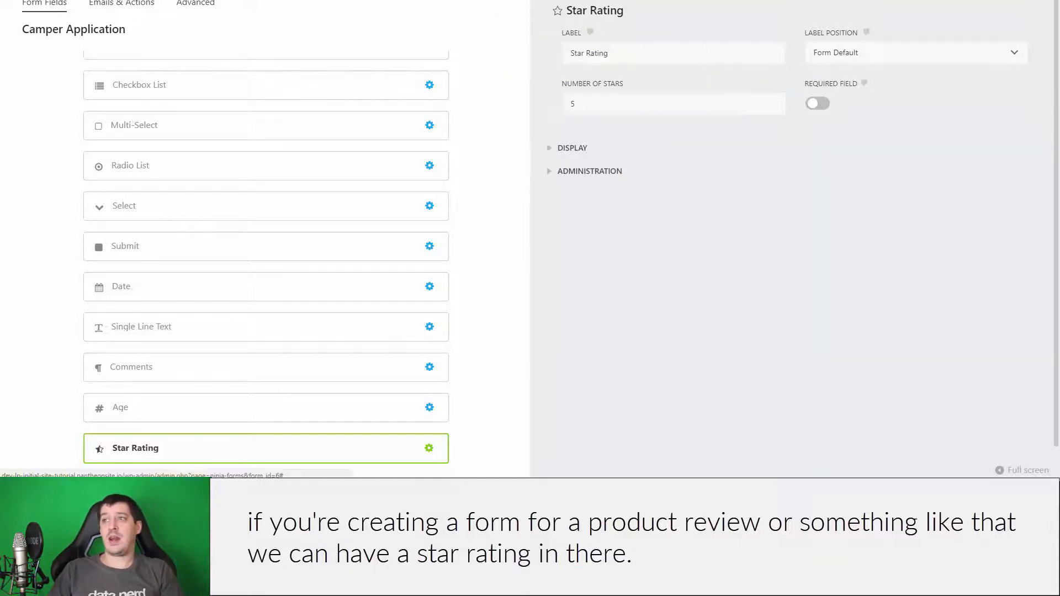
{"action": "left_click", "coordinate": [988, 1]}
{"action": "left_click", "coordinate": [985, 4]}
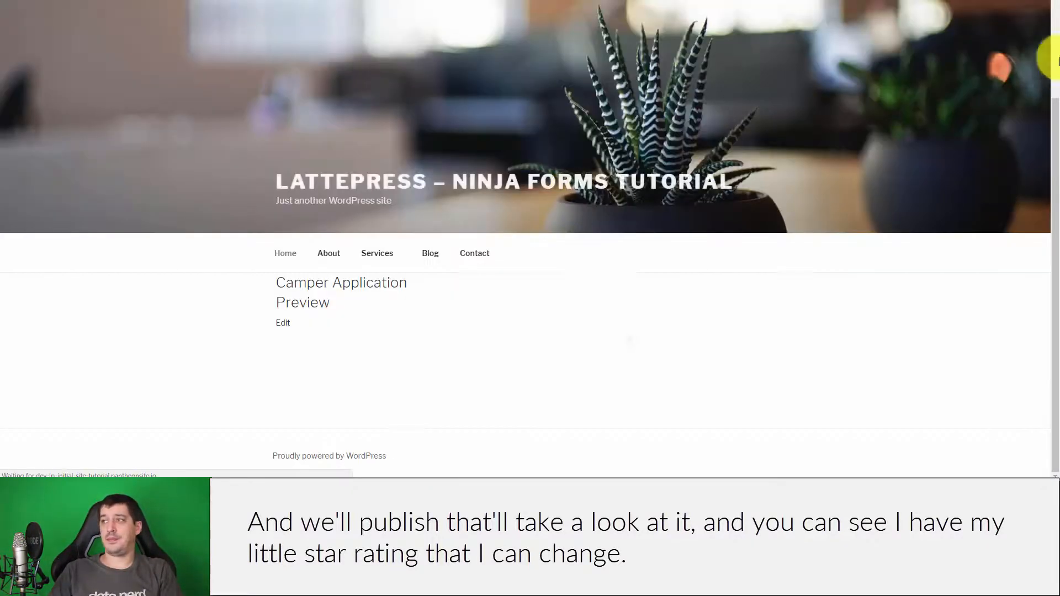
- Rate three stars, then five stars, on the preview's Star Rating field
{"action": "left_click_drag", "start_coordinate": [1054, 105], "coordinate": [1043, 380]}
{"action": "scroll", "coordinate": [1043, 381], "scroll_direction": "down", "scroll_amount": 4}
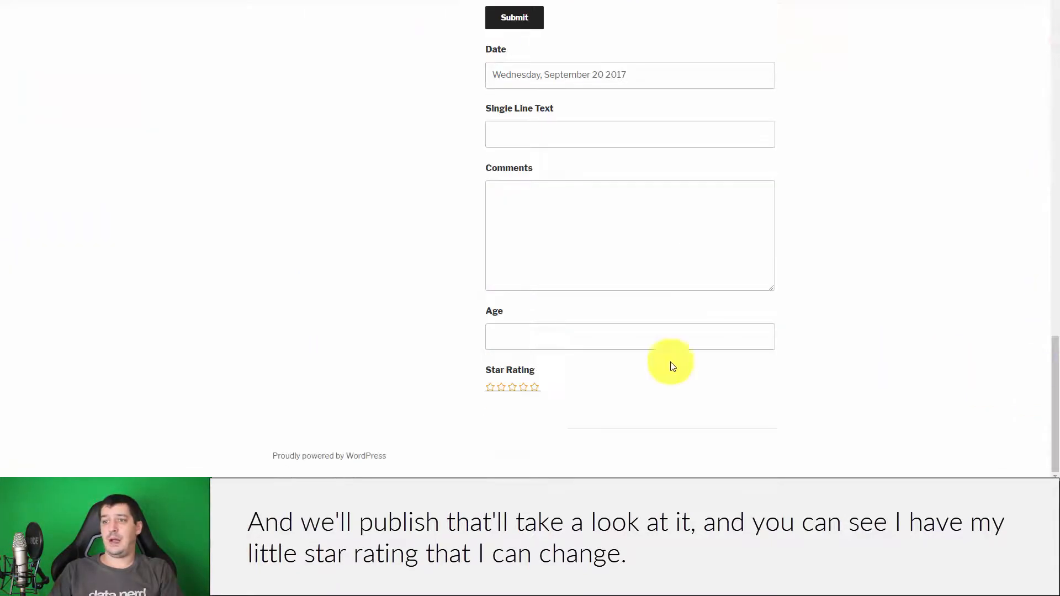
{"action": "left_click", "coordinate": [537, 387]}
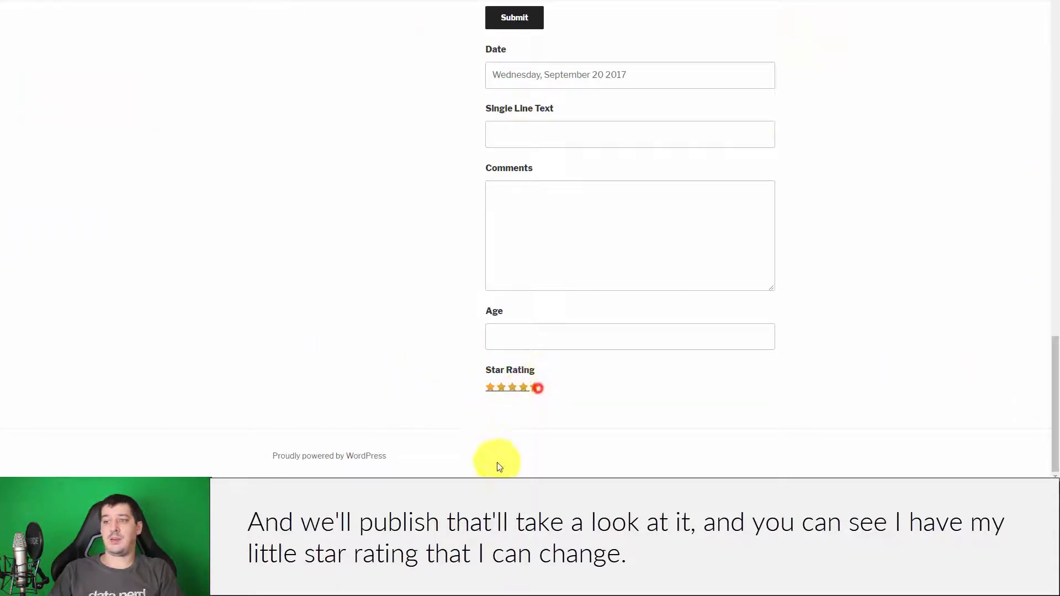
{"action": "left_click", "coordinate": [513, 387]}
{"action": "left_click", "coordinate": [535, 390]}
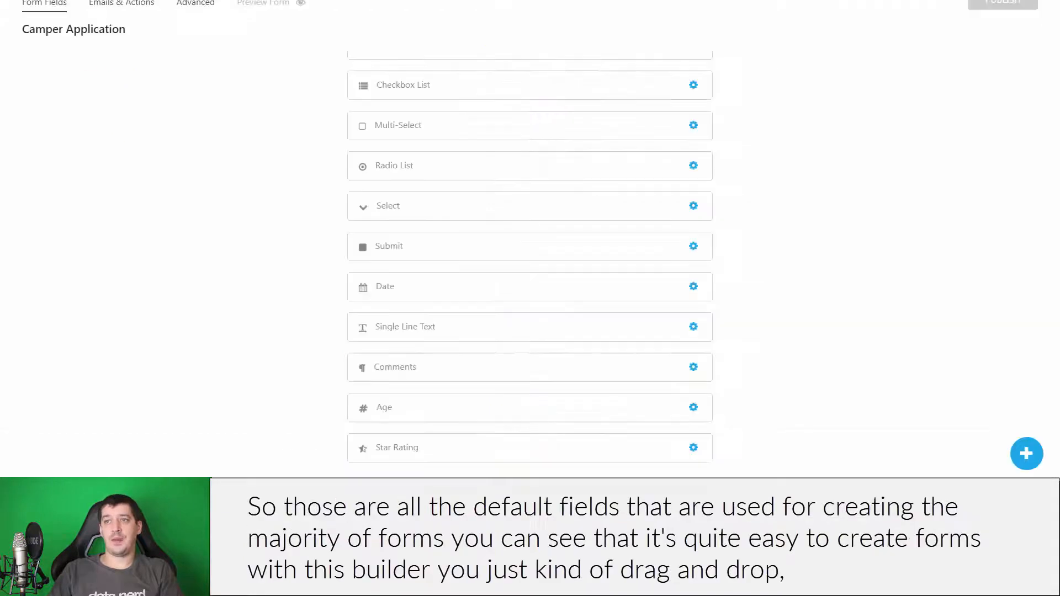
- Back in the builder, browse the field-type palette and close it without adding anything
{"action": "scroll", "coordinate": [828, 253], "scroll_direction": "up", "scroll_amount": 7}
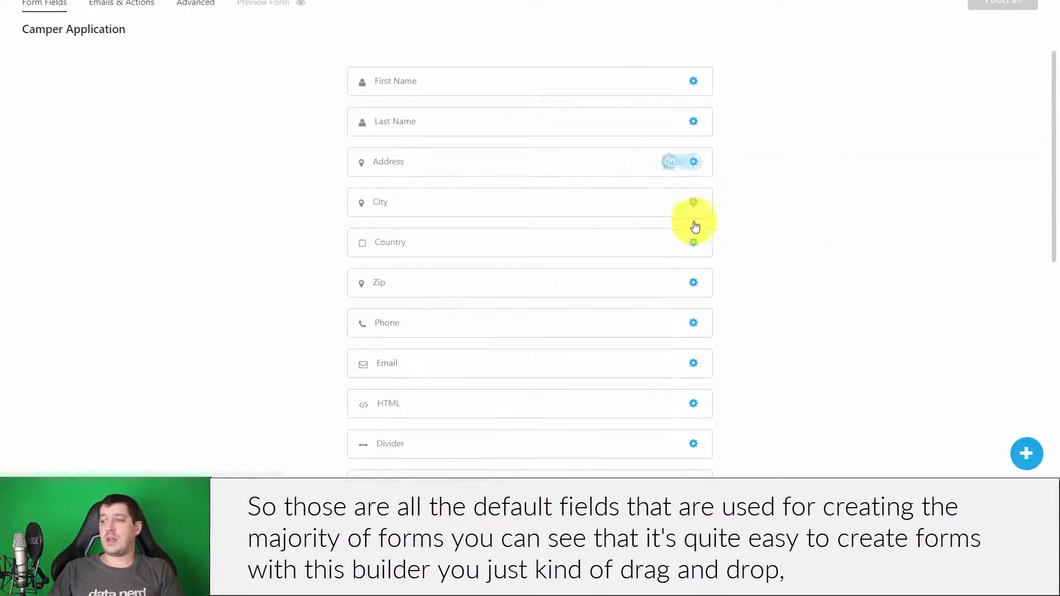
{"action": "left_click", "coordinate": [1026, 453]}
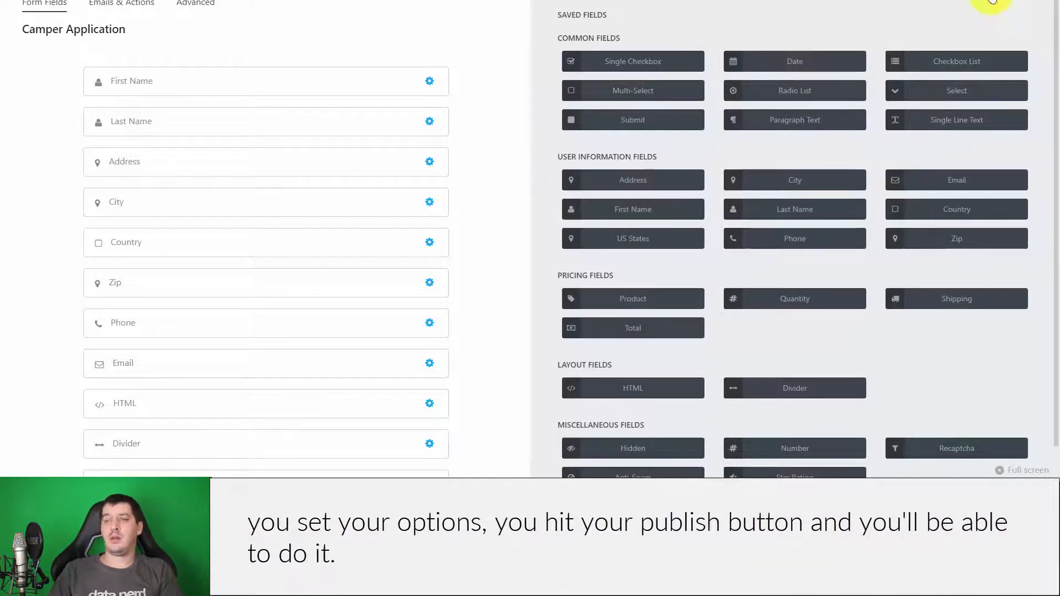
{"action": "scroll", "coordinate": [806, 232], "scroll_direction": "down", "scroll_amount": 1}
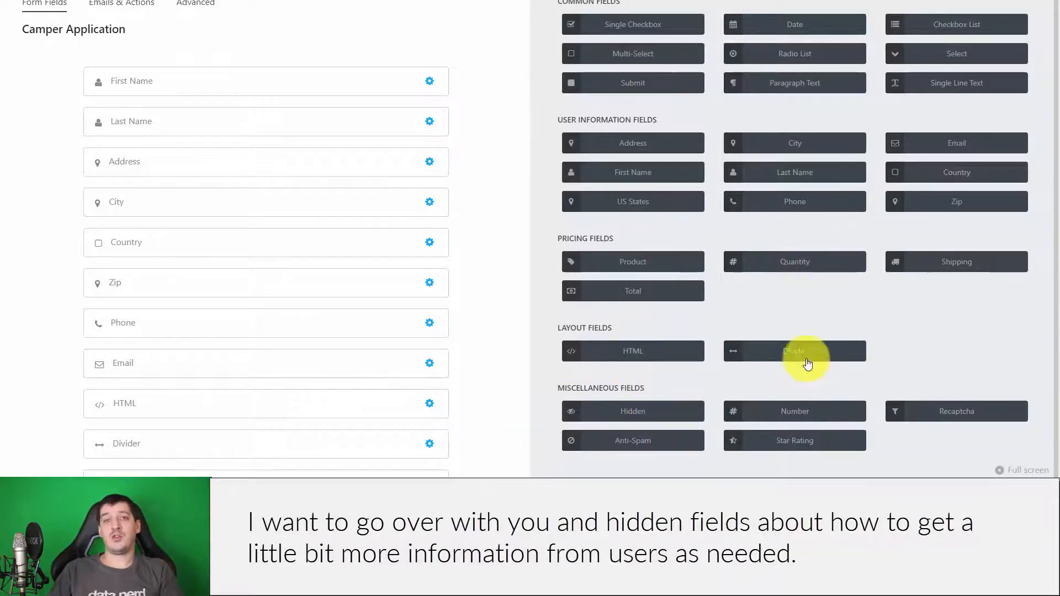
{"action": "scroll", "coordinate": [805, 353], "scroll_direction": "up", "scroll_amount": 1}
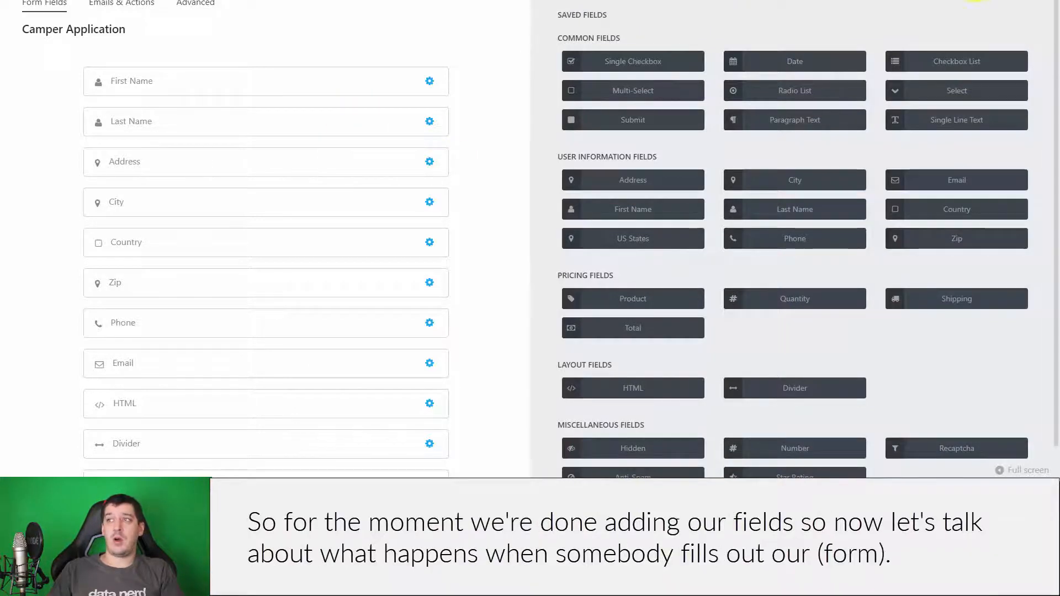
{"action": "left_click", "coordinate": [982, 2]}
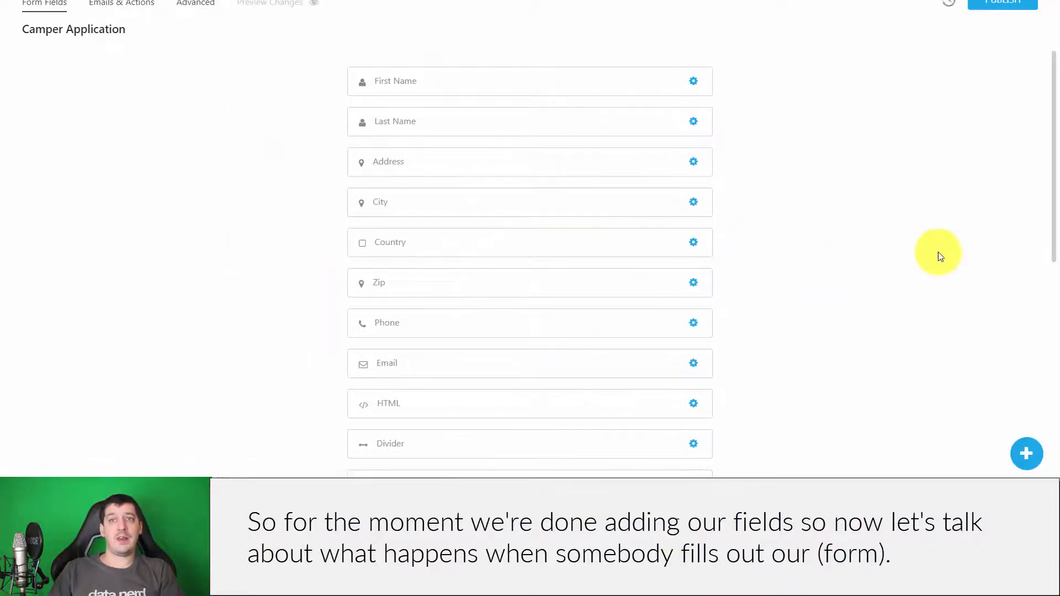
- Open Emails & Actions (Success Message, Admin Email, Store Submission) and browse the action catalogue
{"action": "left_click", "coordinate": [135, 3]}
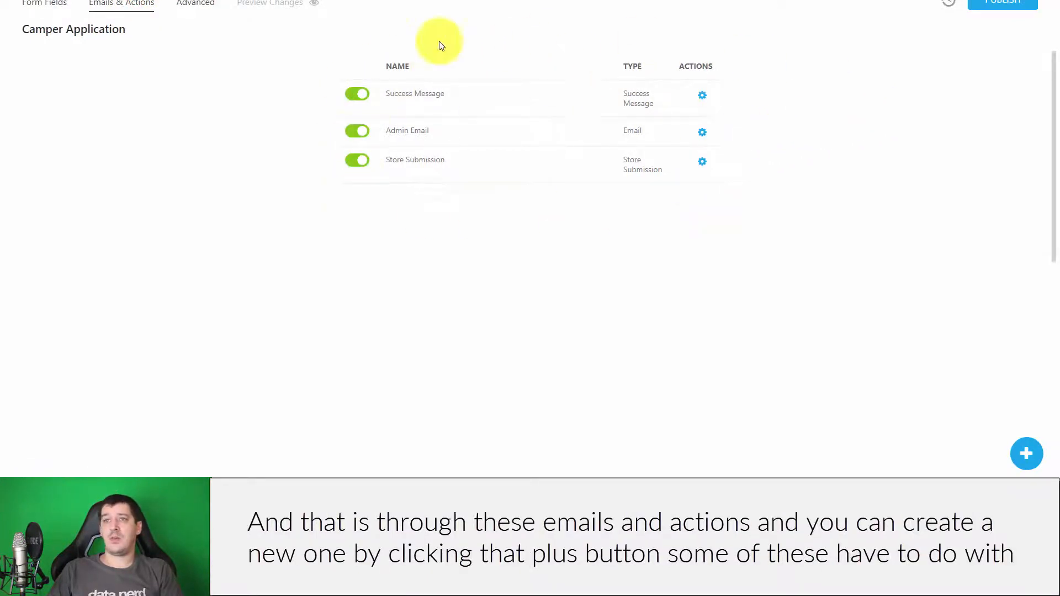
{"action": "left_click", "coordinate": [1026, 454]}
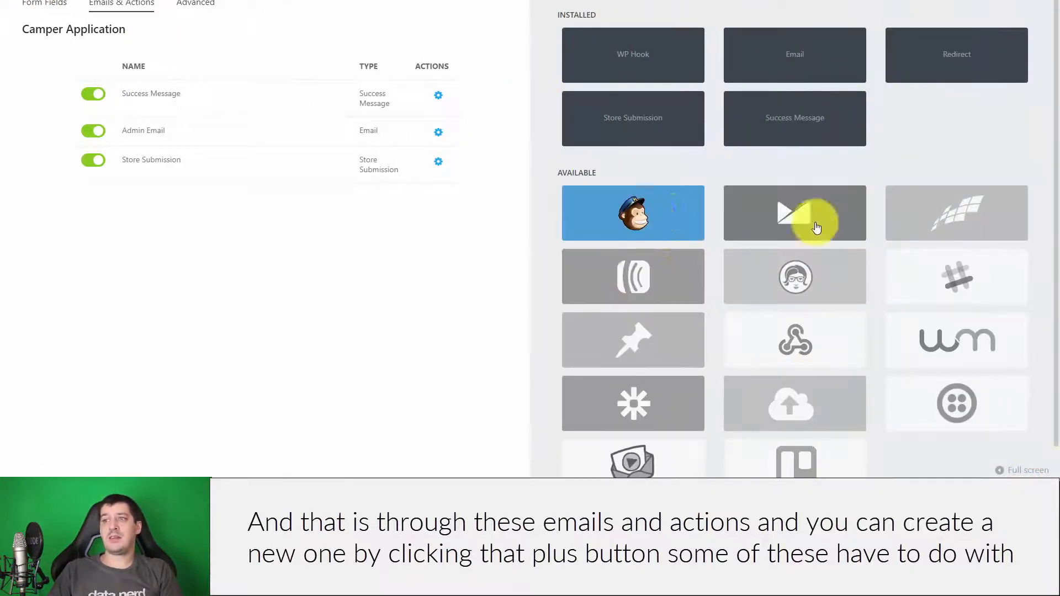
{"action": "scroll", "coordinate": [949, 248], "scroll_direction": "down", "scroll_amount": 1}
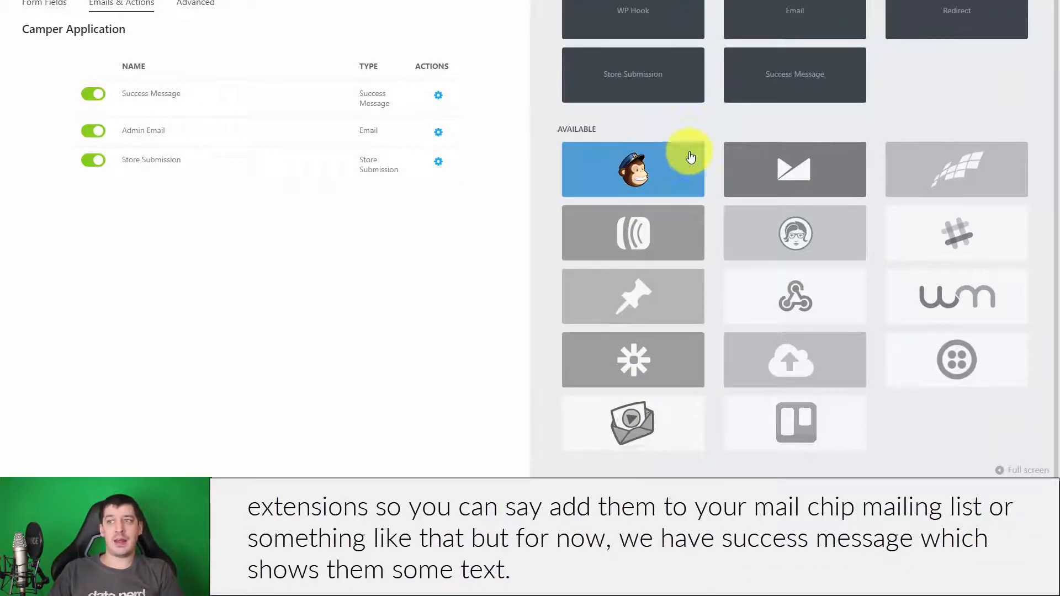
{"action": "scroll", "coordinate": [861, 309], "scroll_direction": "up", "scroll_amount": 1}
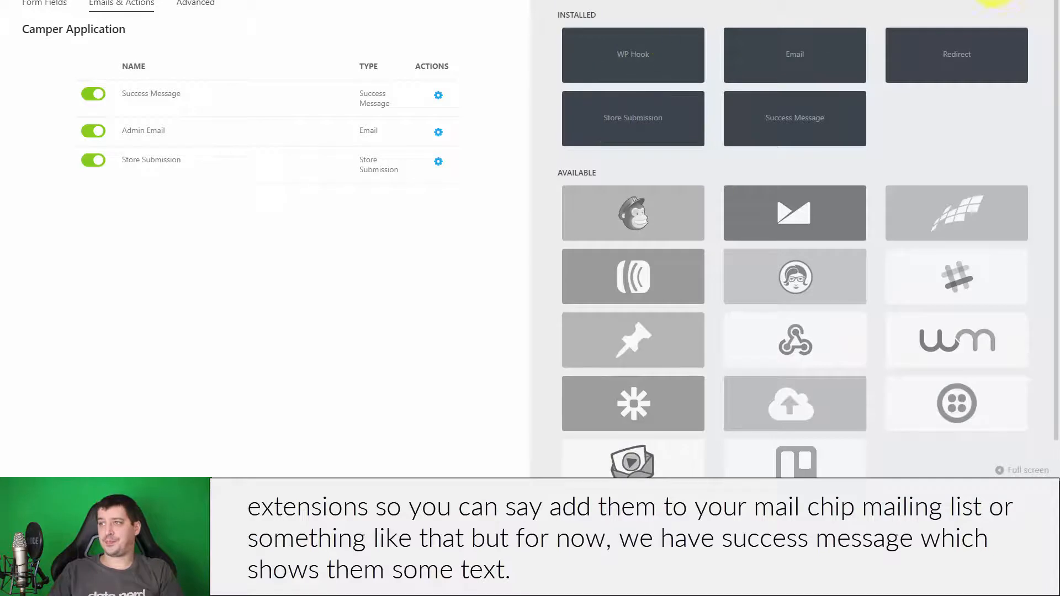
{"action": "left_click", "coordinate": [1000, 1]}
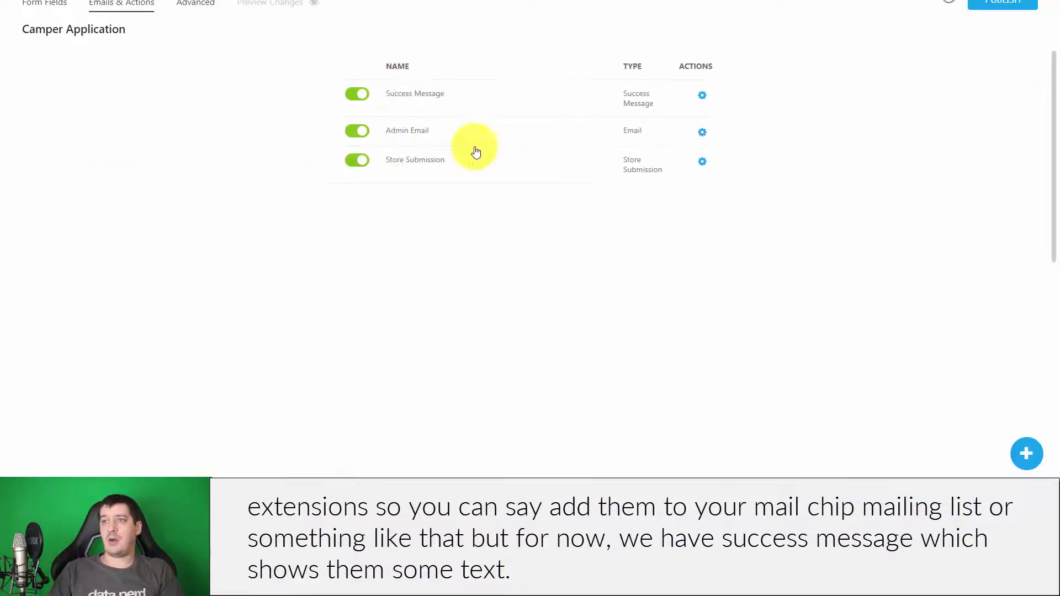
{"action": "left_click", "coordinate": [1025, 453]}
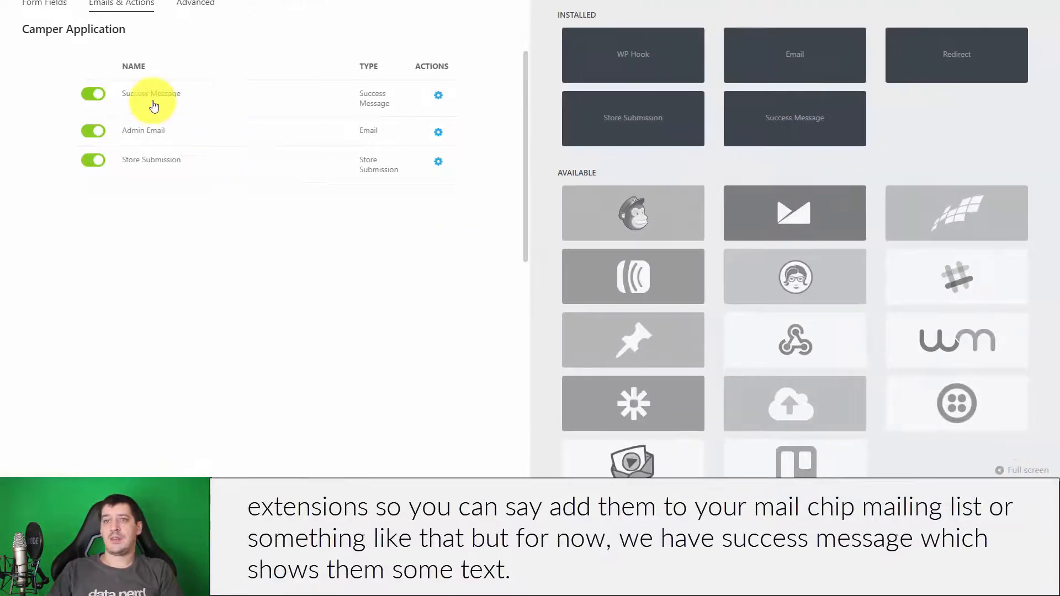
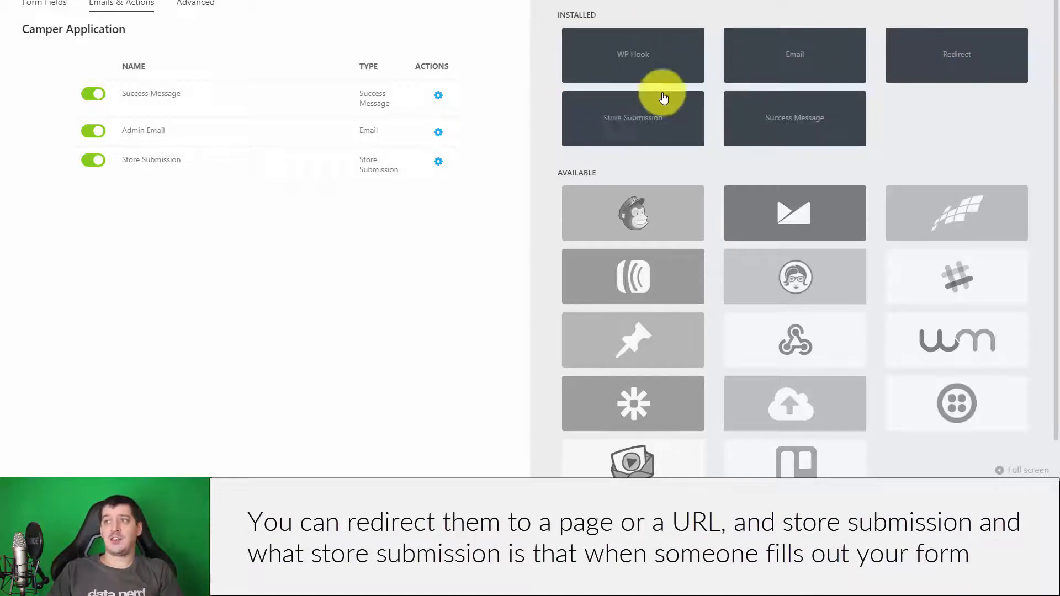
- Close the add-action drawer to return to the Camper Application's Emails & Actions table
{"action": "left_click", "coordinate": [1003, 2]}
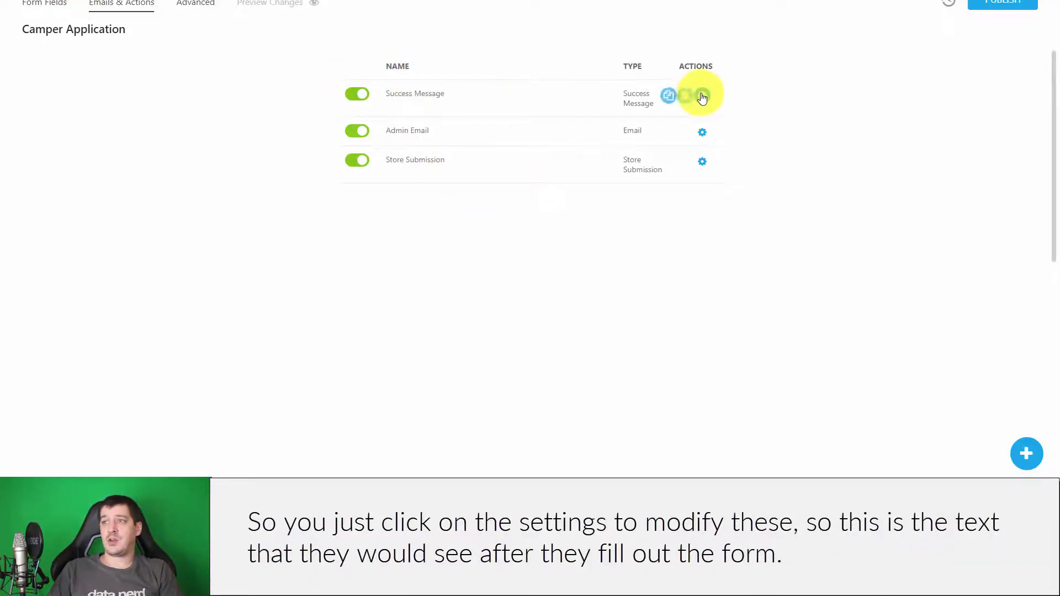
- Open the Success Message and Admin Email settings, selecting the {wp:admin_email} recipient and {fields_table} message
{"action": "left_click", "coordinate": [701, 95]}
{"action": "left_click_drag", "start_coordinate": [864, 125], "coordinate": [485, 113]}
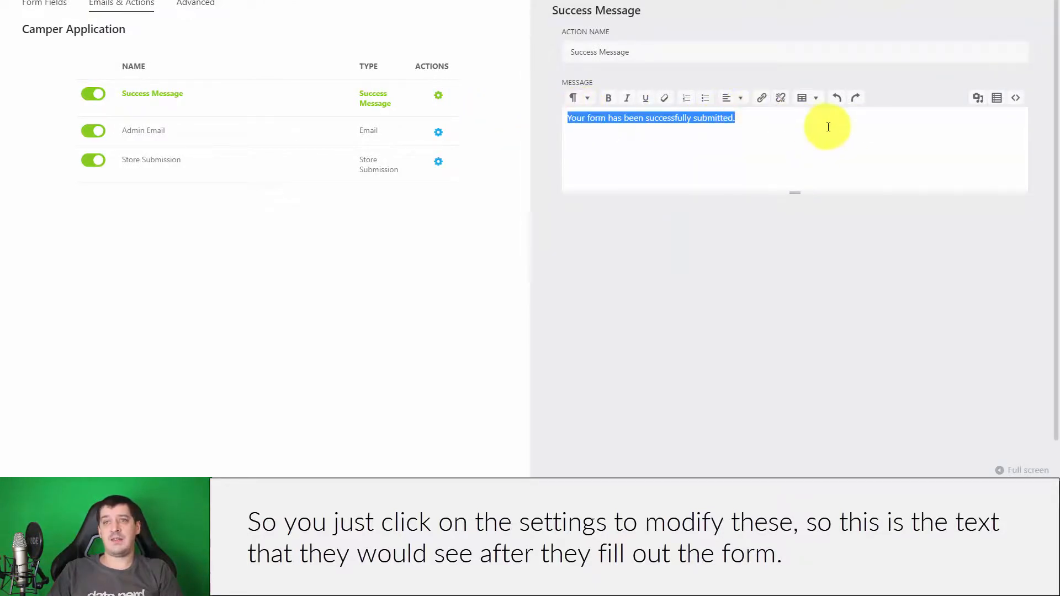
{"action": "left_click", "coordinate": [438, 132]}
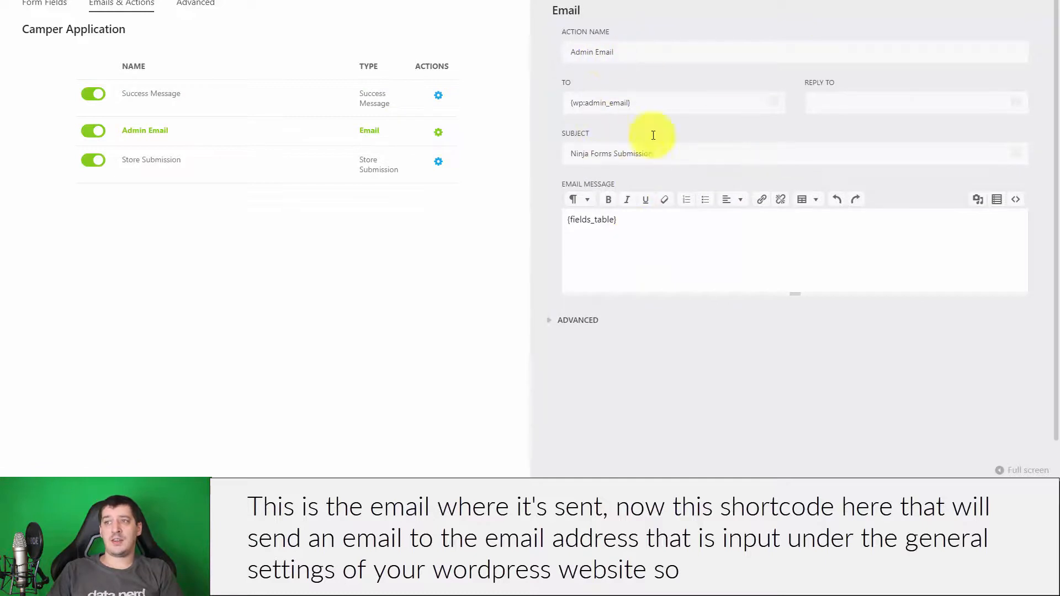
{"action": "left_click_drag", "start_coordinate": [531, 98], "coordinate": [497, 97]}
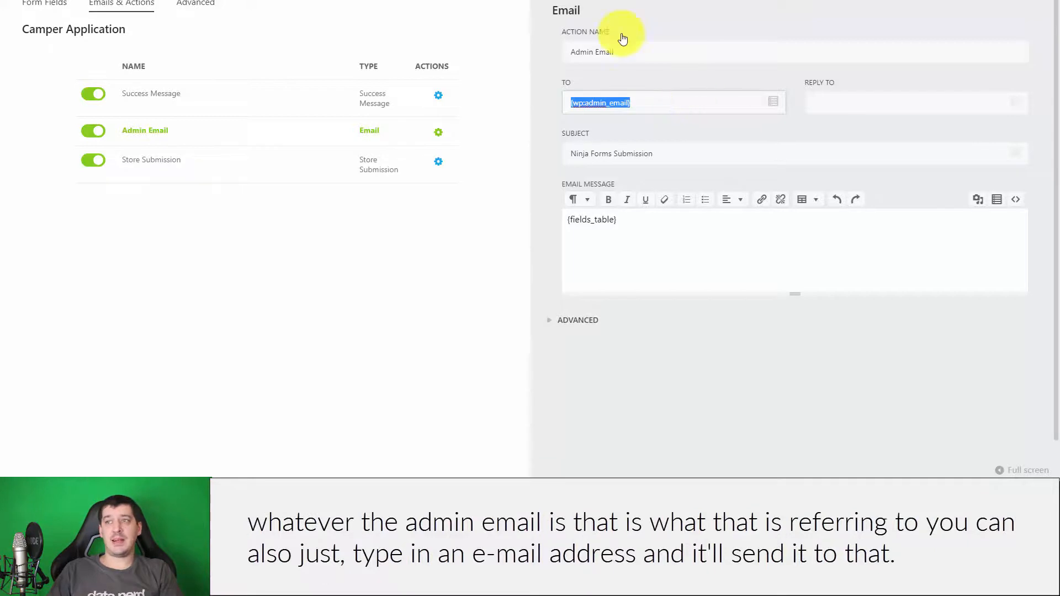
{"action": "triple_click", "coordinate": [687, 100]}
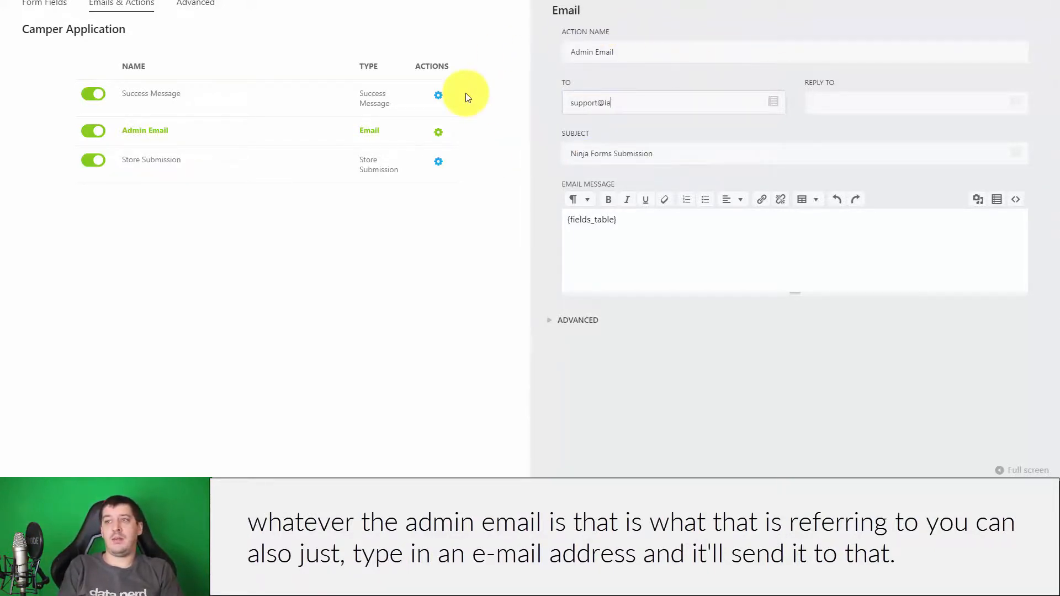
{"action": "triple_click", "coordinate": [651, 48]}
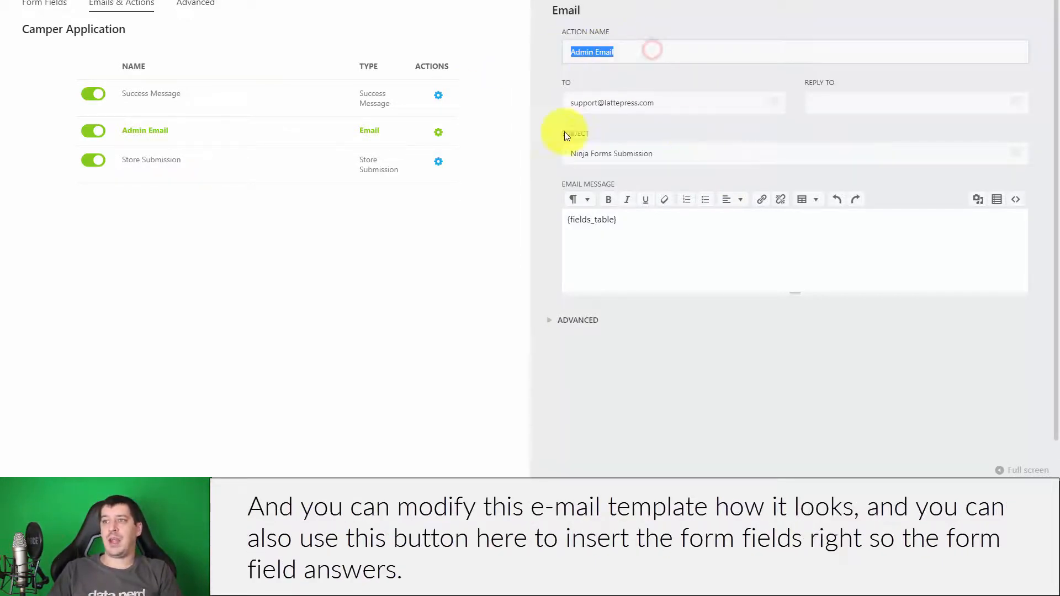
{"action": "left_click_drag", "start_coordinate": [664, 229], "coordinate": [493, 231]}
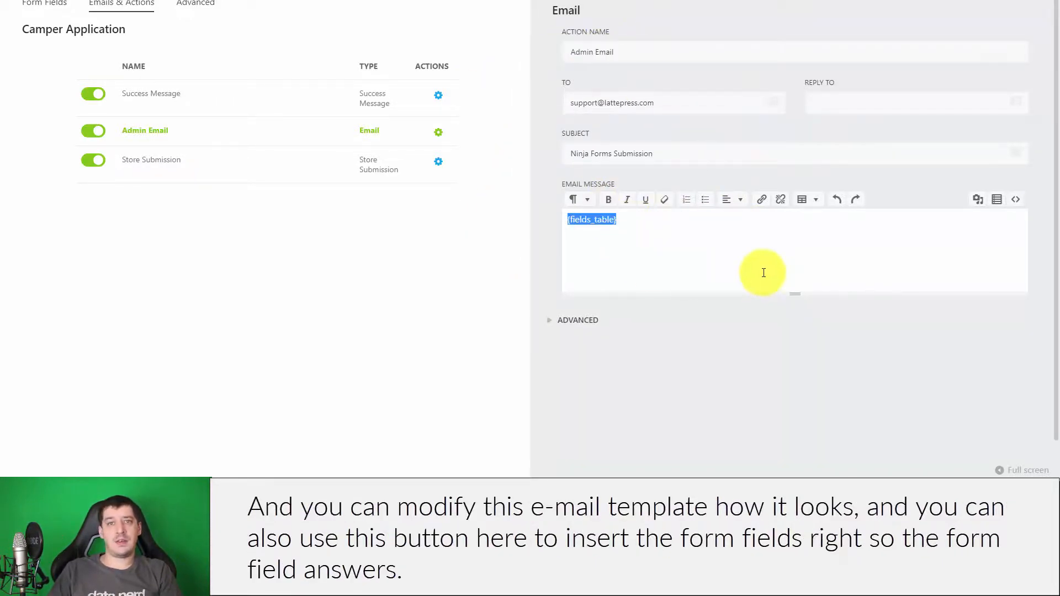
{"action": "left_click", "coordinate": [737, 270]}
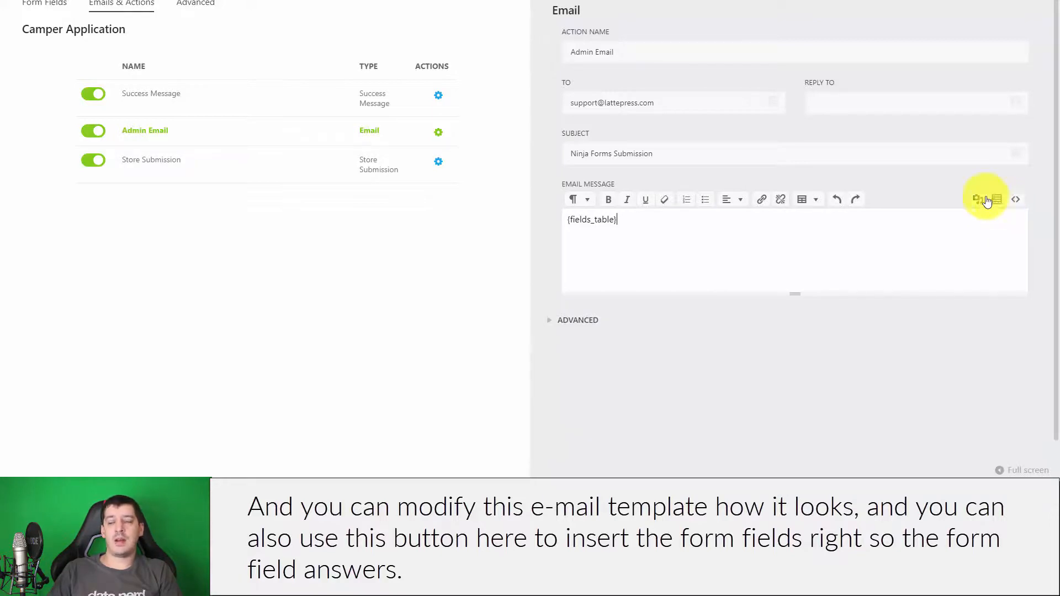
{"action": "left_click_drag", "start_coordinate": [642, 224], "coordinate": [457, 226]}
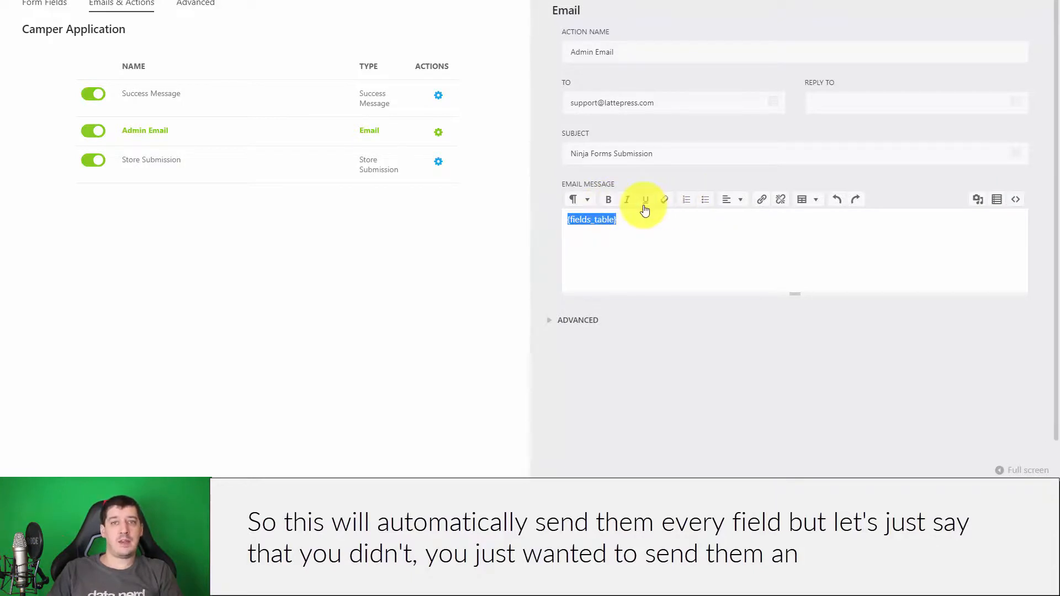
- Replace {fields_table} in the Admin Email message with 'Hello there,' followed by a new line
{"action": "left_click", "coordinate": [694, 223]}
{"action": "left_click_drag", "start_coordinate": [749, 223], "coordinate": [460, 223]}
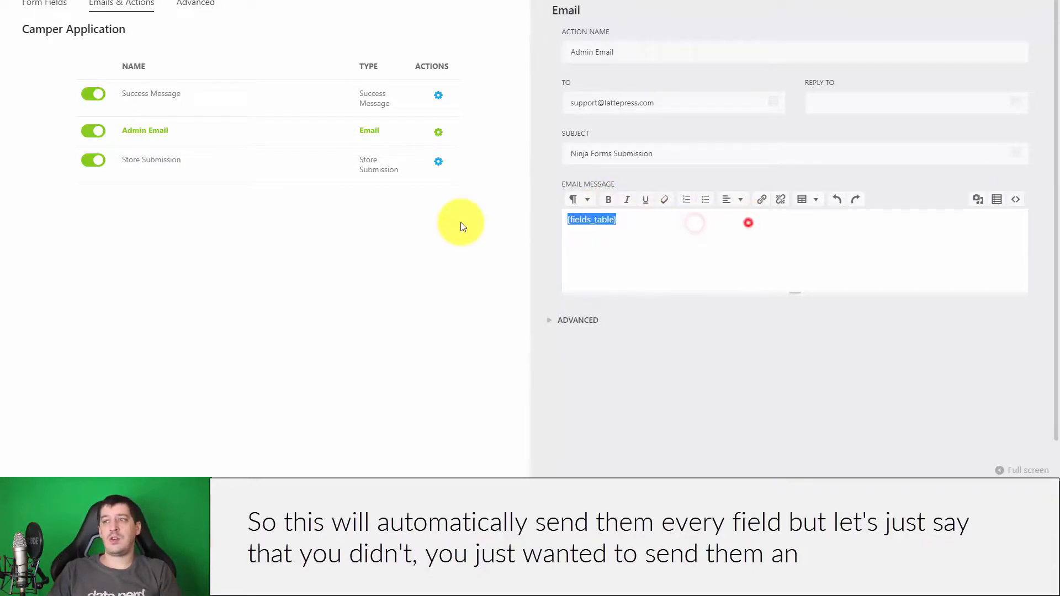
{"action": "type", "text": "Hello there,"}
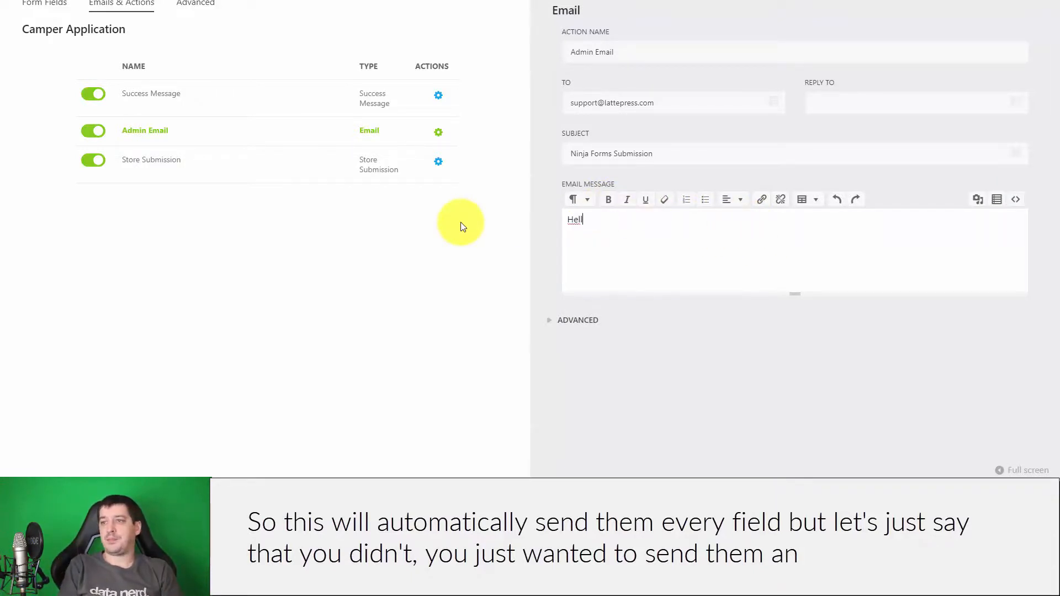
{"action": "key", "text": "Return"}
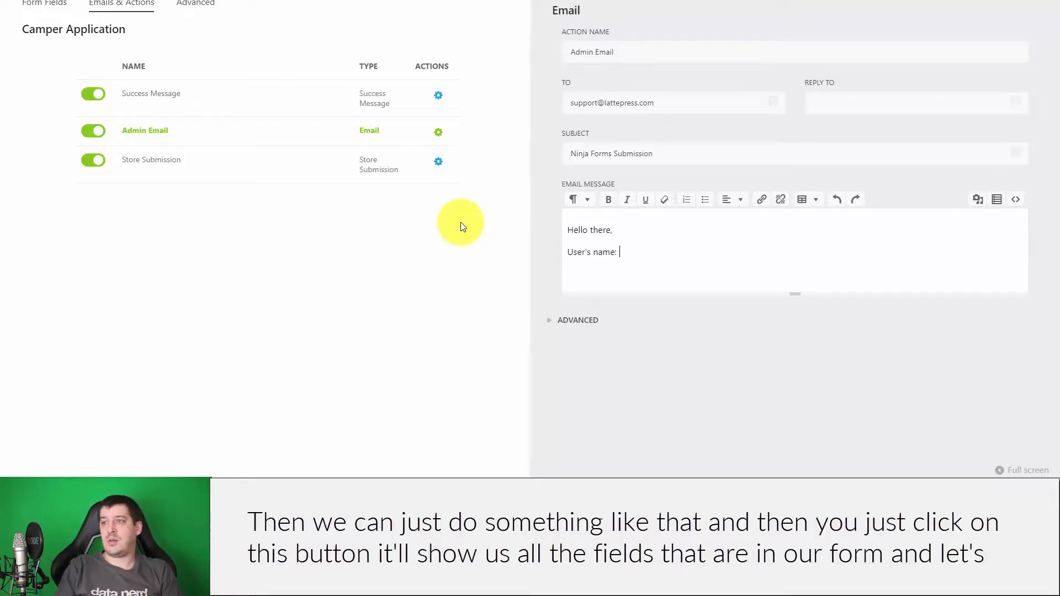
- Insert the Last Name merge tag for a User's Last name line, then view Store Submission settings
{"action": "left_click", "coordinate": [1001, 200]}
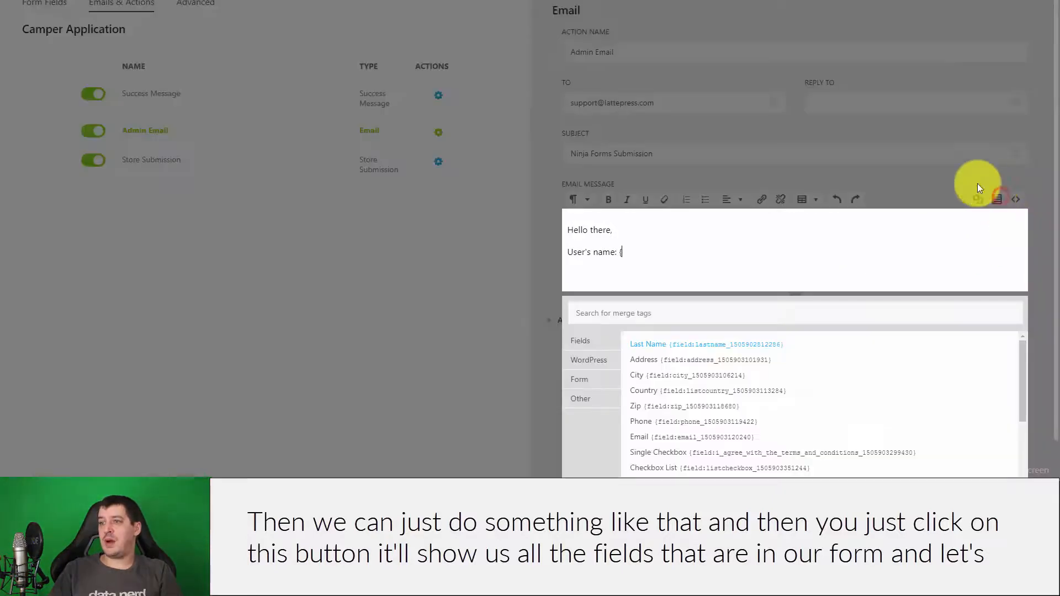
{"action": "scroll", "coordinate": [690, 378], "scroll_direction": "down", "scroll_amount": 1}
{"action": "scroll", "coordinate": [684, 375], "scroll_direction": "down", "scroll_amount": 2}
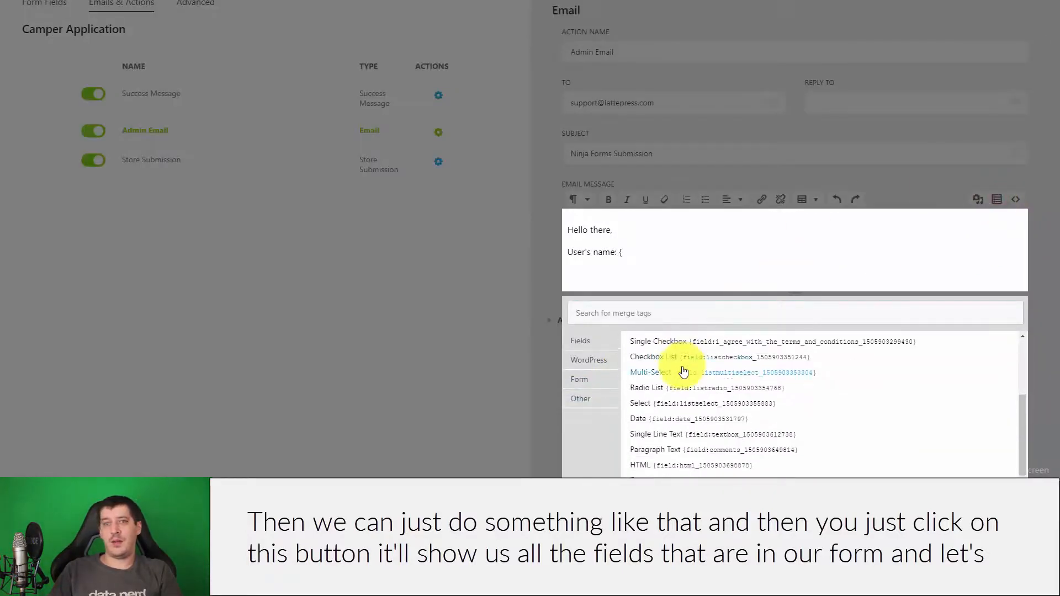
{"action": "scroll", "coordinate": [682, 386], "scroll_direction": "up", "scroll_amount": 3}
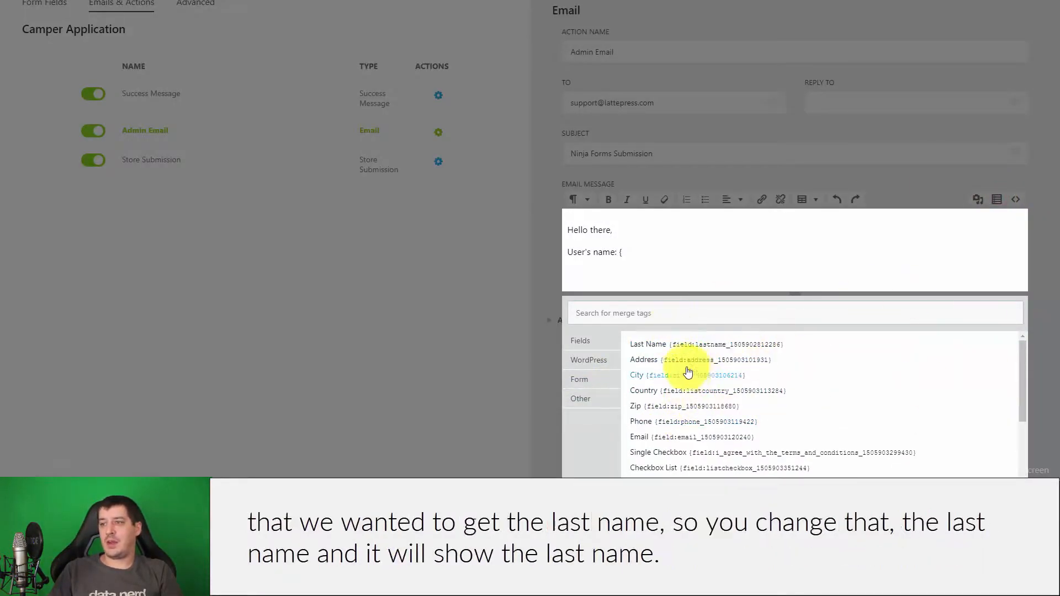
{"action": "scroll", "coordinate": [843, 380], "scroll_direction": "down", "scroll_amount": 2}
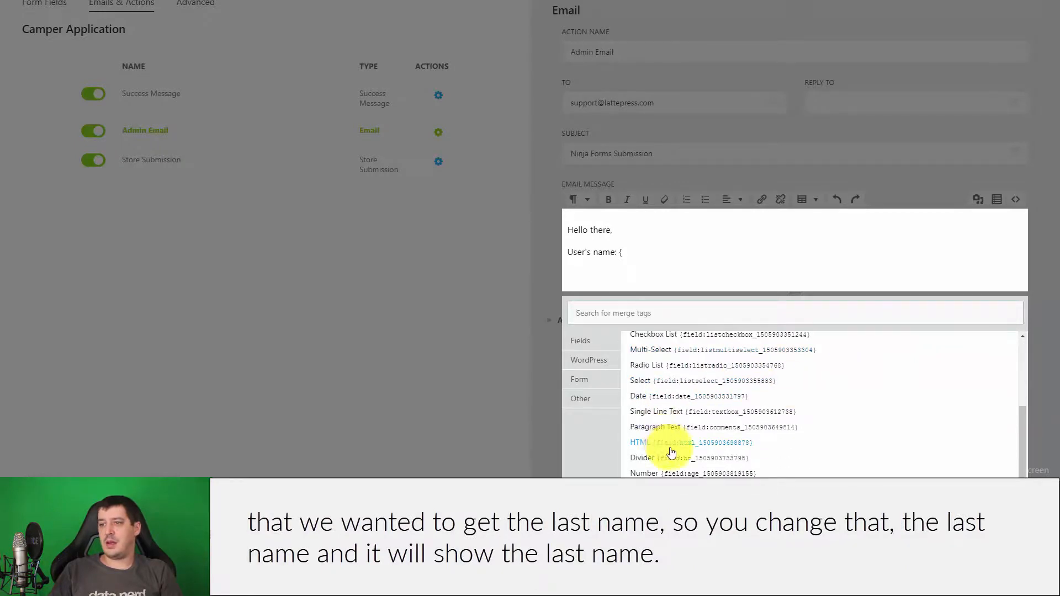
{"action": "scroll", "coordinate": [667, 441], "scroll_direction": "up", "scroll_amount": 2}
{"action": "left_click", "coordinate": [657, 343]}
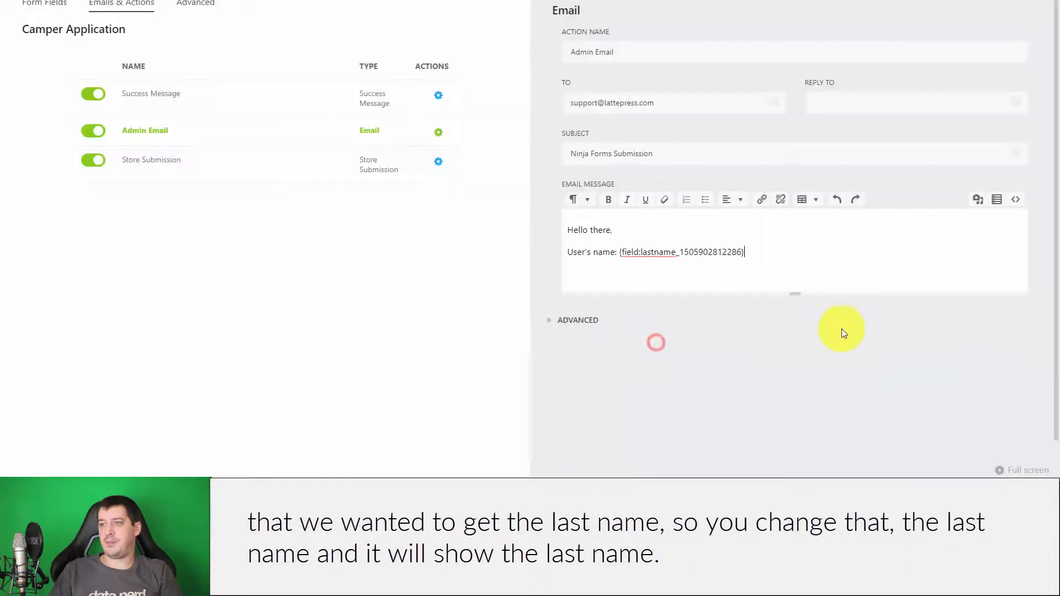
{"action": "left_click", "coordinate": [593, 253]}
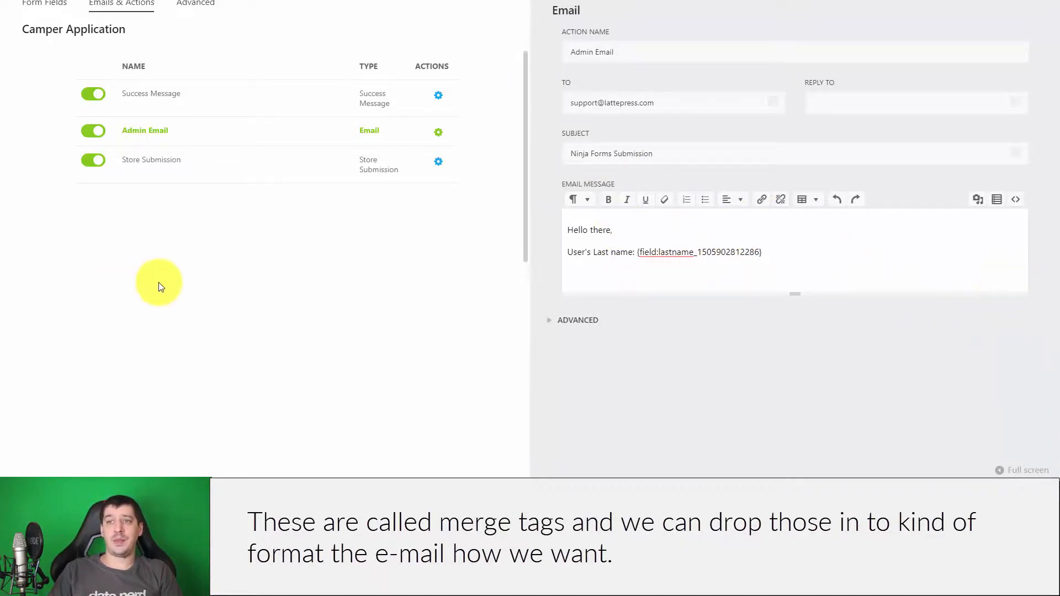
{"action": "left_click", "coordinate": [436, 162]}
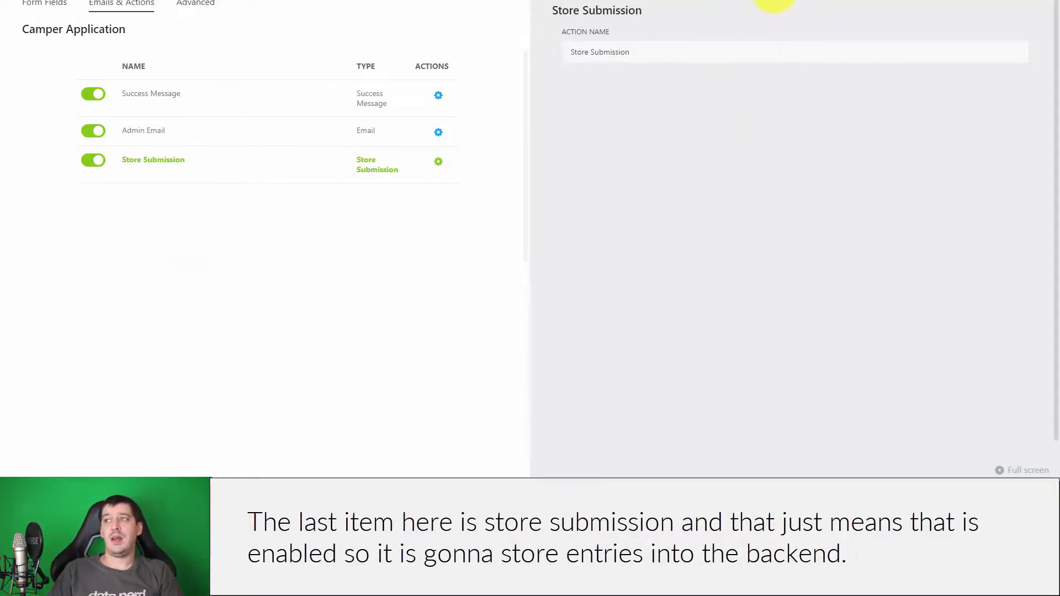
- Close the Store Submission settings and add a Redirect action from the action catalogue
{"action": "left_click", "coordinate": [1011, 1]}
{"action": "left_click", "coordinate": [1026, 454]}
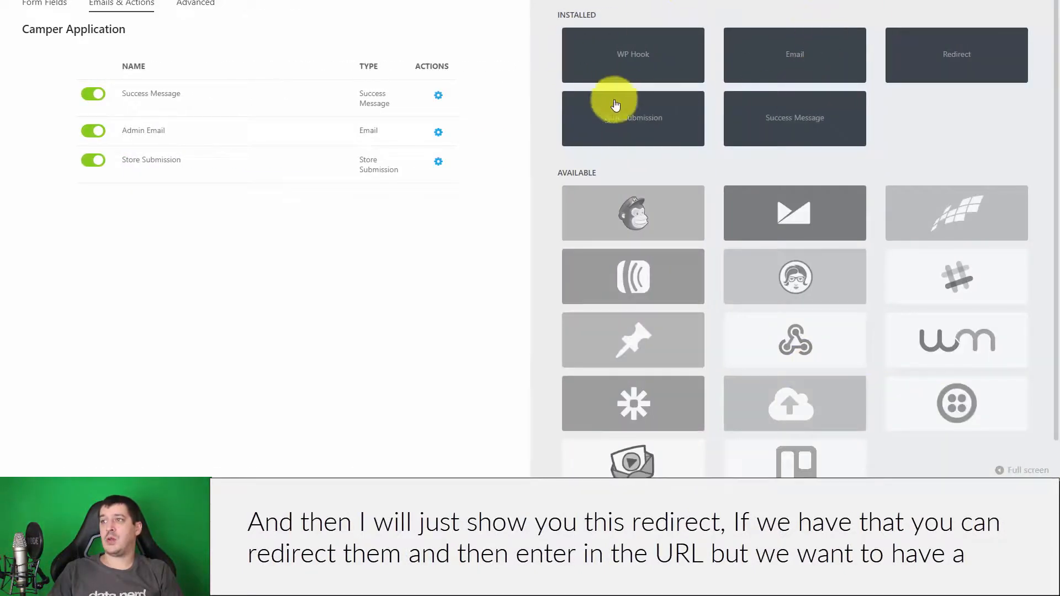
{"action": "left_click", "coordinate": [967, 41]}
- Review the Redirect action's name and URL, switch the action off, and close its settings
{"action": "left_click", "coordinate": [435, 199]}
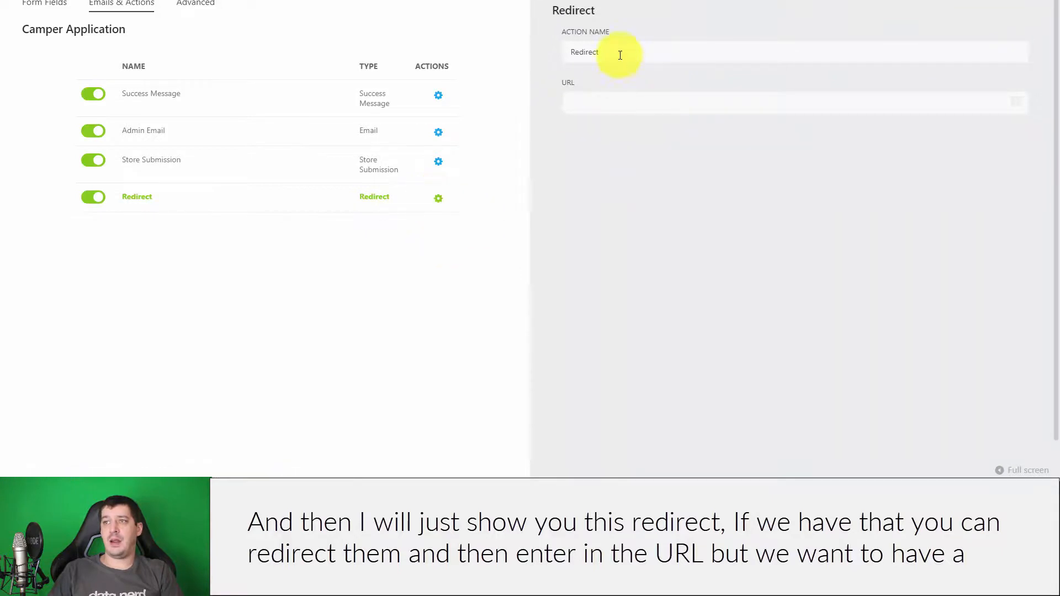
{"action": "left_click_drag", "start_coordinate": [618, 52], "coordinate": [514, 48]}
{"action": "left_click", "coordinate": [626, 99]}
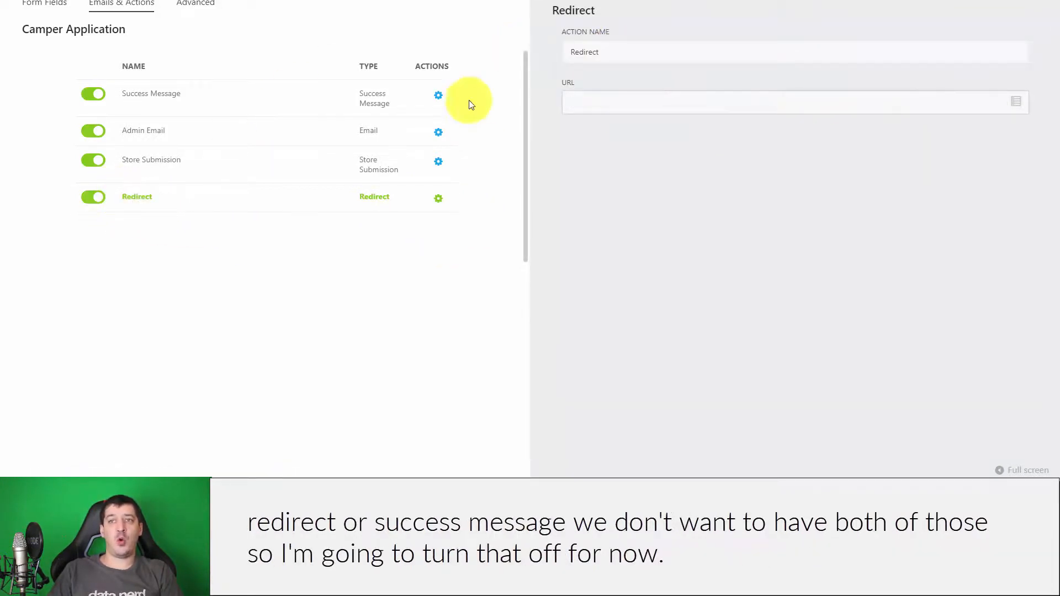
{"action": "left_click", "coordinate": [88, 197]}
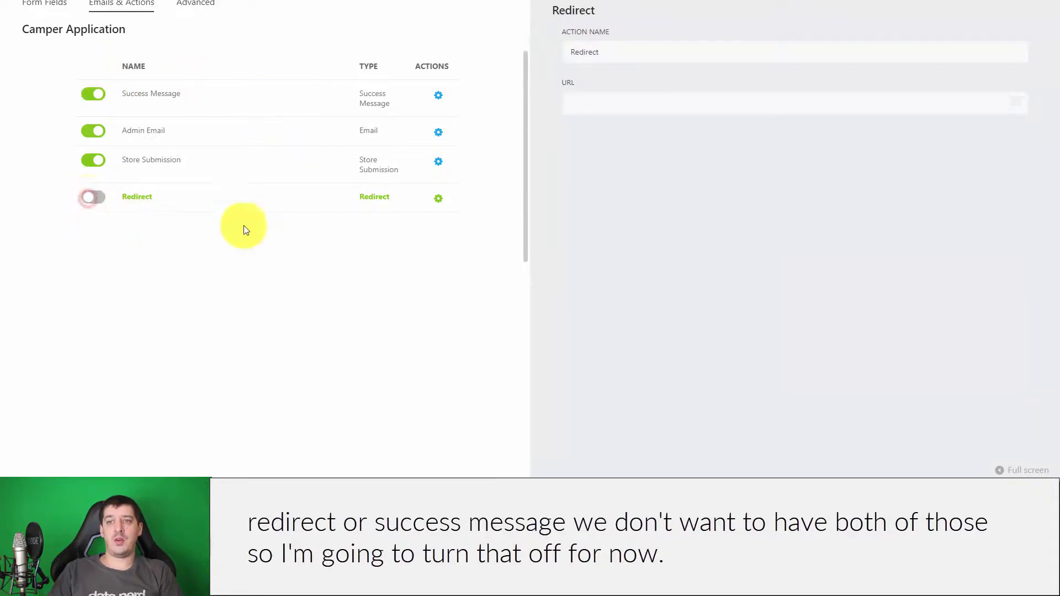
{"action": "left_click", "coordinate": [276, 196]}
{"action": "left_click", "coordinate": [441, 199]}
{"action": "left_click", "coordinate": [987, 2]}
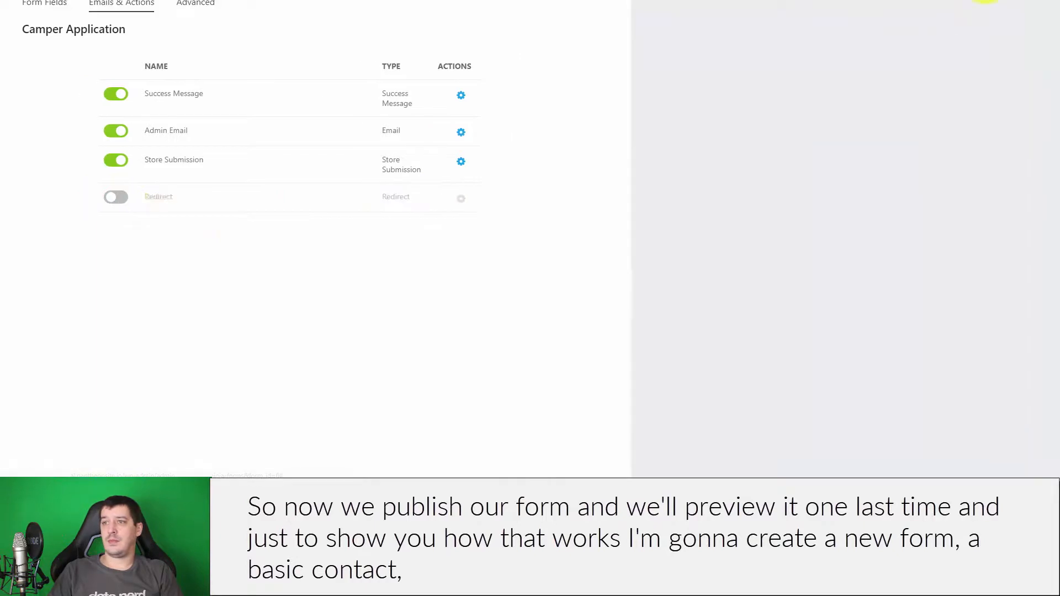
- Delete the Redirect action, publish the Camper Application form, and scroll through its site preview
{"action": "left_click", "coordinate": [678, 197]}
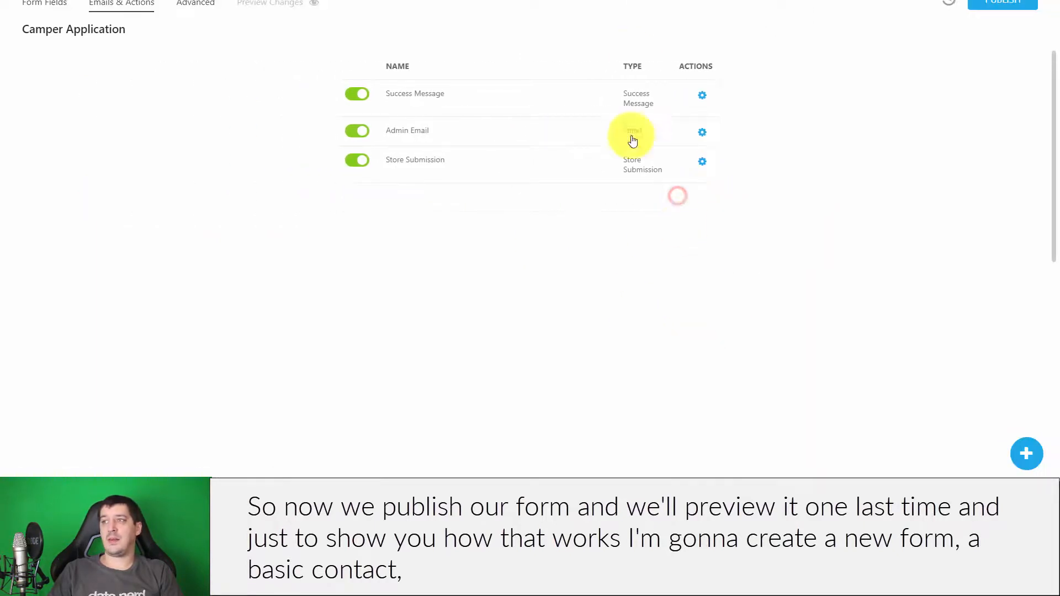
{"action": "left_click", "coordinate": [1012, 4]}
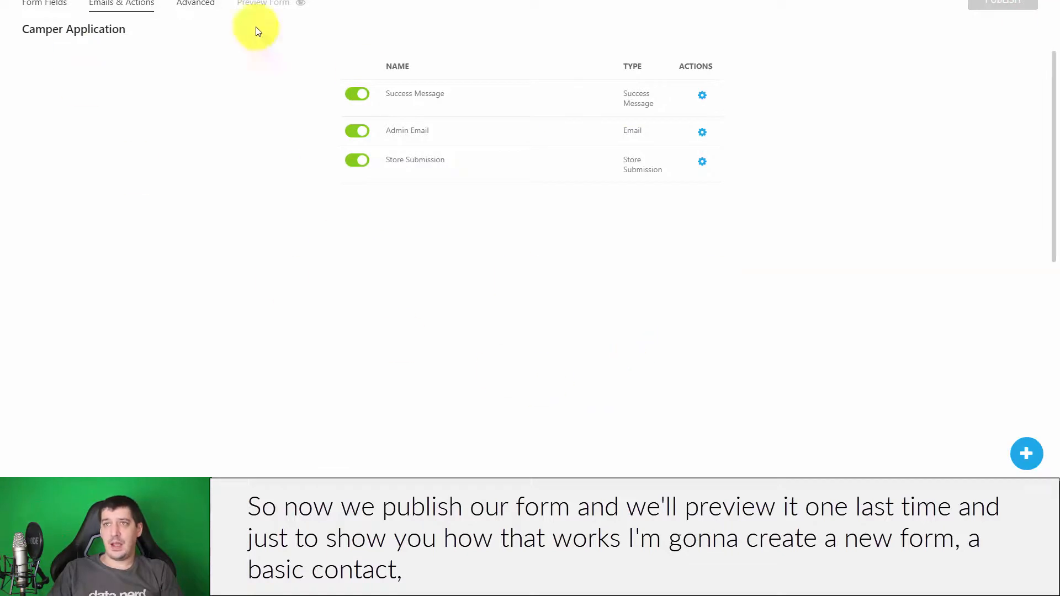
{"action": "left_click", "coordinate": [253, 4]}
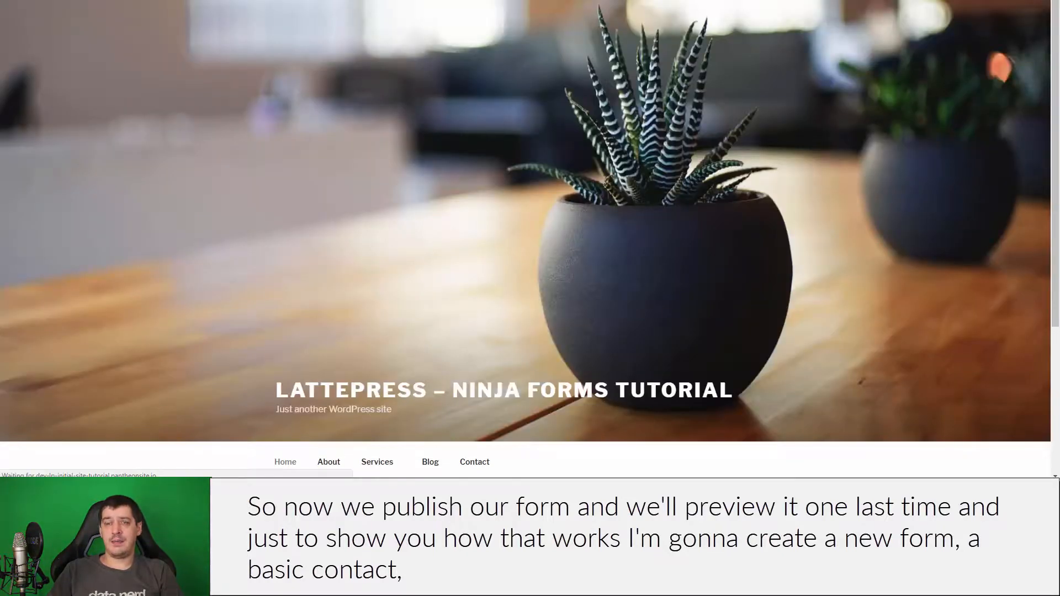
{"action": "scroll", "coordinate": [469, 116], "scroll_direction": "down", "scroll_amount": 4}
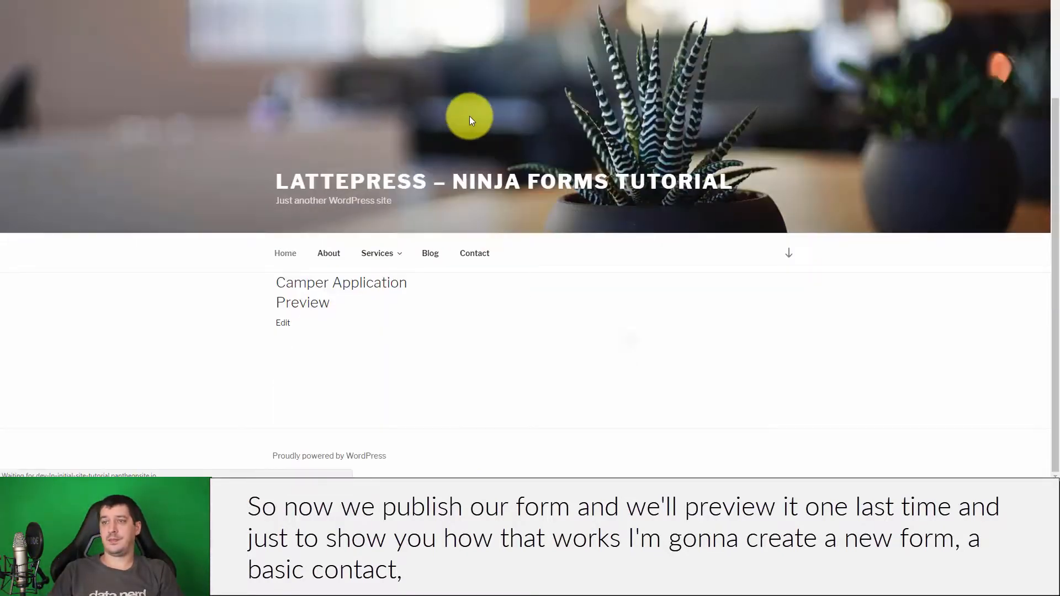
{"action": "scroll", "coordinate": [475, 113], "scroll_direction": "down", "scroll_amount": 15}
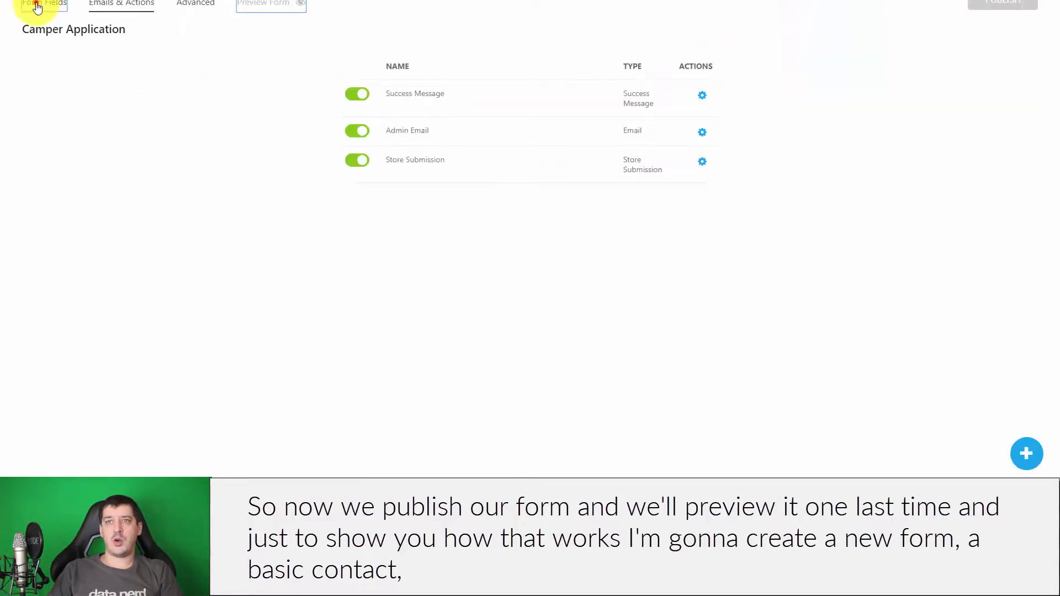
- Leave the Camper Application builder and open the Contact Me form's preview
{"action": "left_click", "coordinate": [41, 7]}
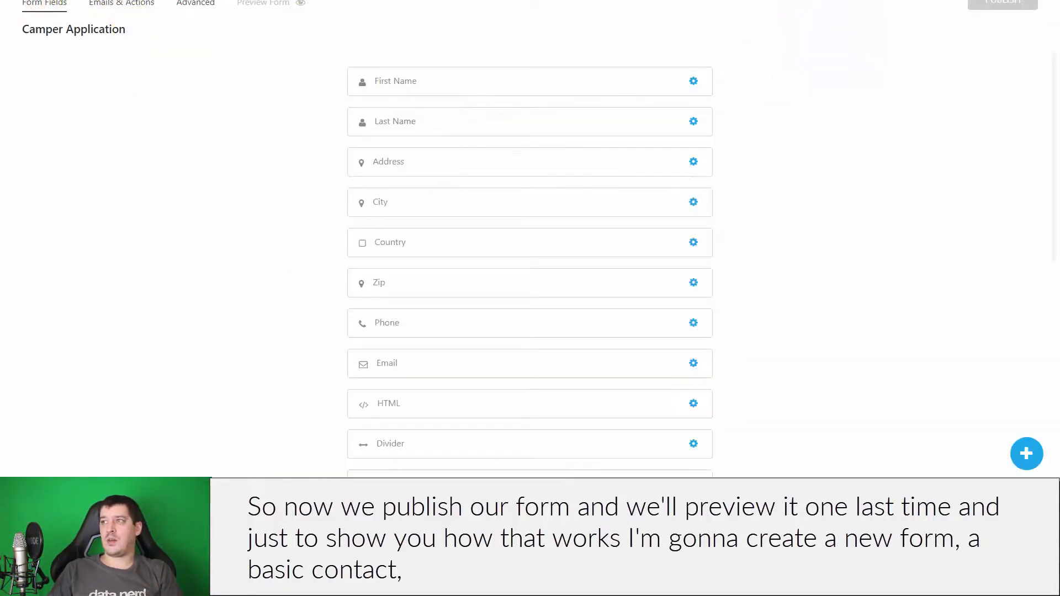
{"action": "left_click", "coordinate": [53, 1]}
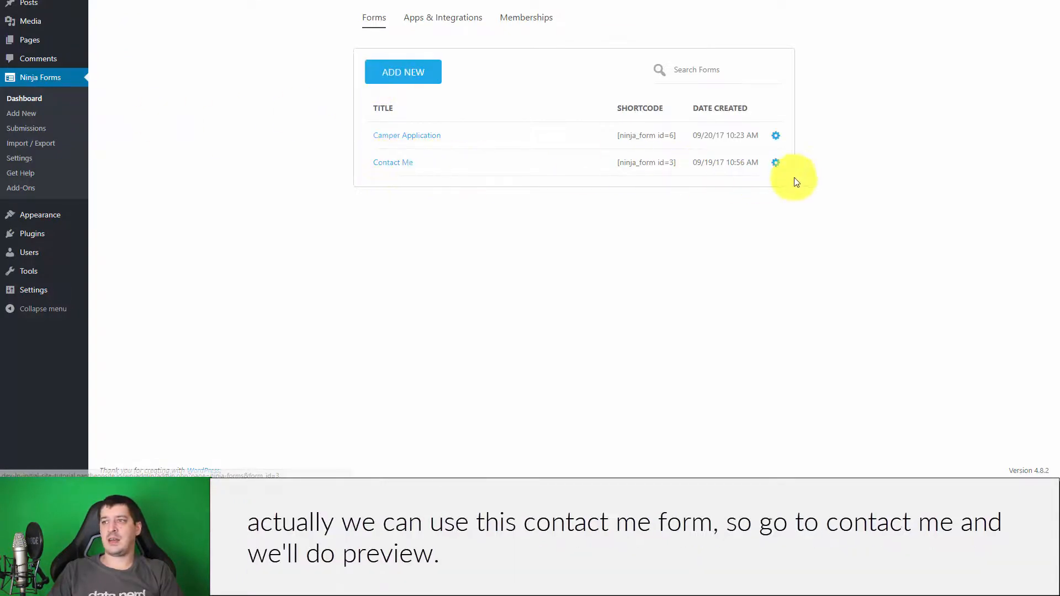
{"action": "left_click", "coordinate": [398, 163]}
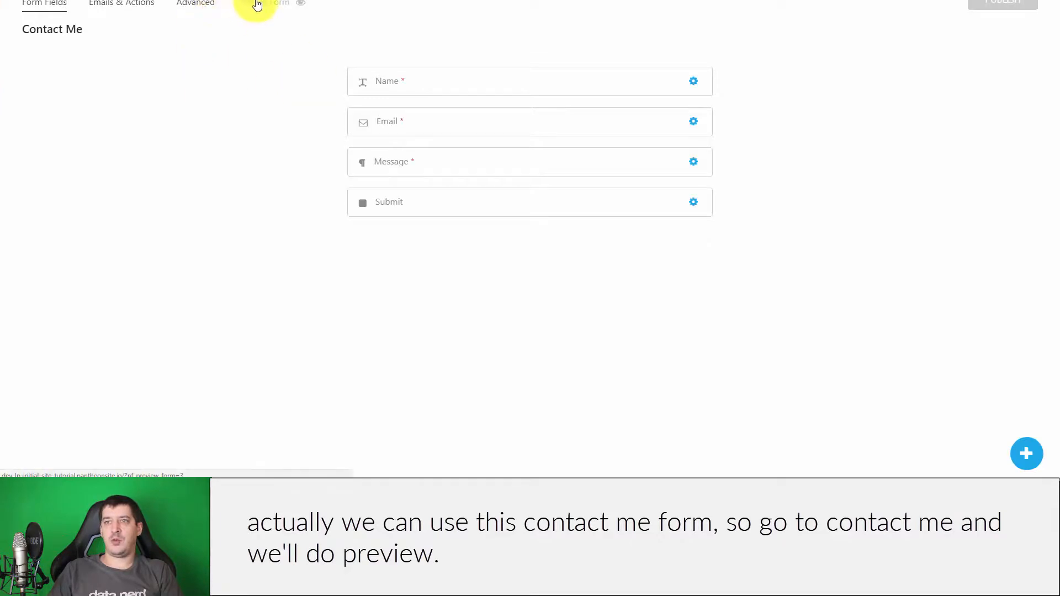
{"action": "left_click", "coordinate": [257, 4]}
{"action": "scroll", "coordinate": [568, 160], "scroll_direction": "down", "scroll_amount": 6}
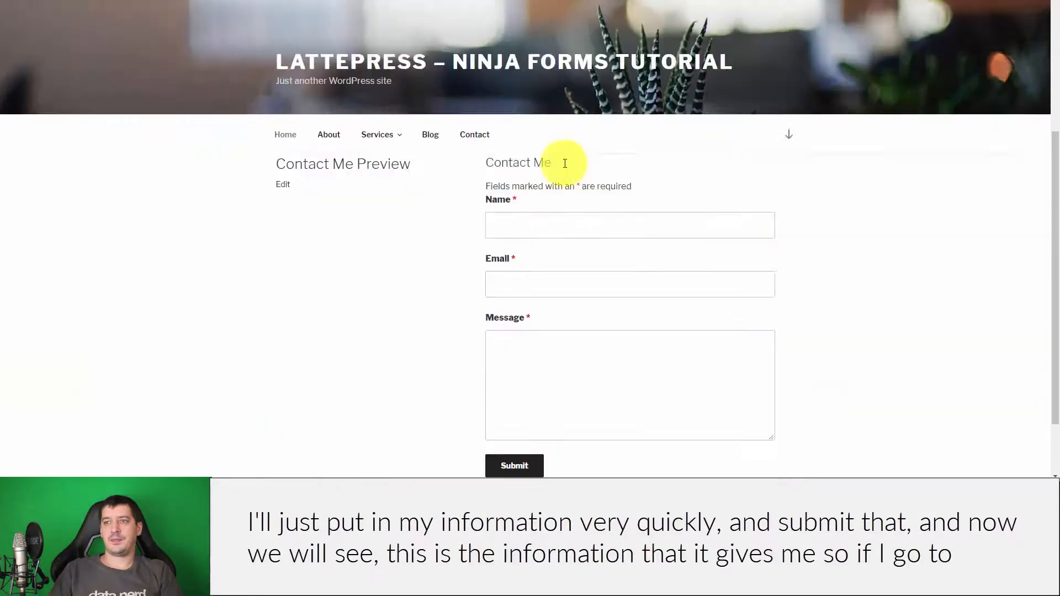
- Submit a test entry with a name, a support email address and the message 'You're good looking!'
{"action": "left_click", "coordinate": [574, 137]}
{"action": "type", "text": "Dan"}
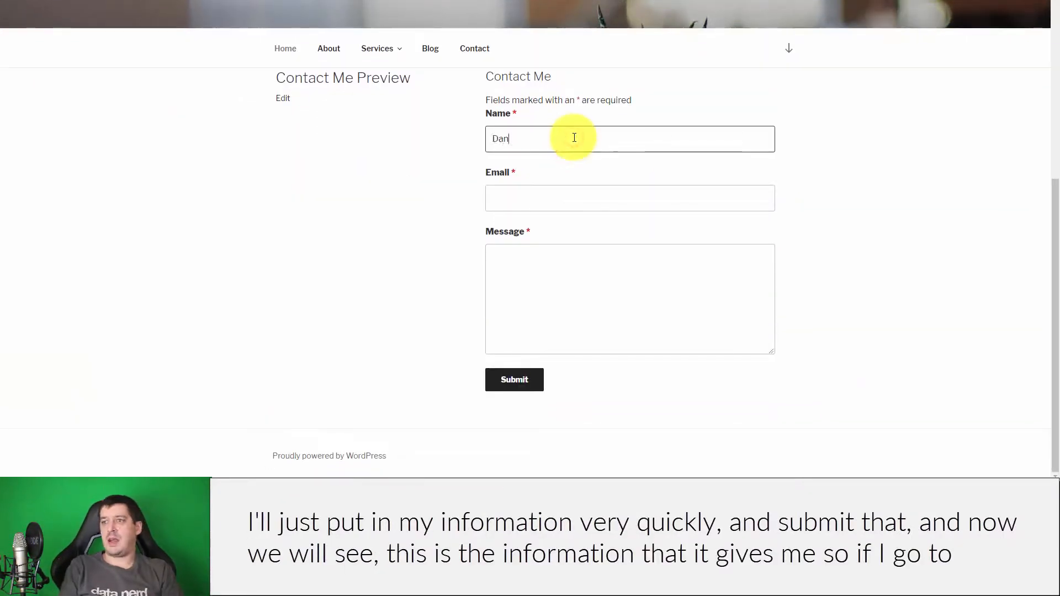
{"action": "key", "text": "Tab"}
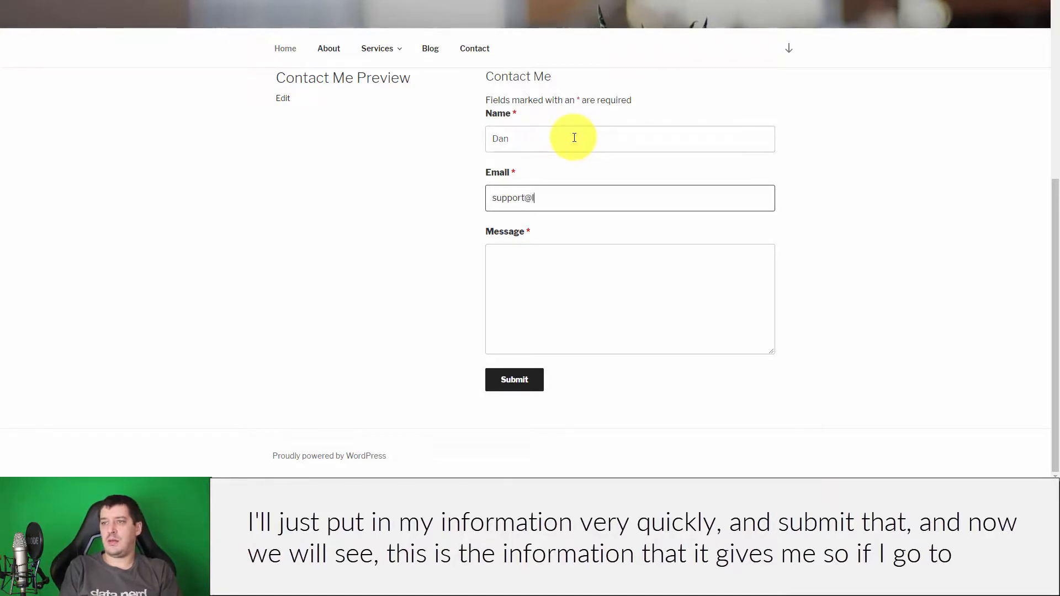
{"action": "key", "text": "Tab"}
{"action": "type", "text": "Yo"}
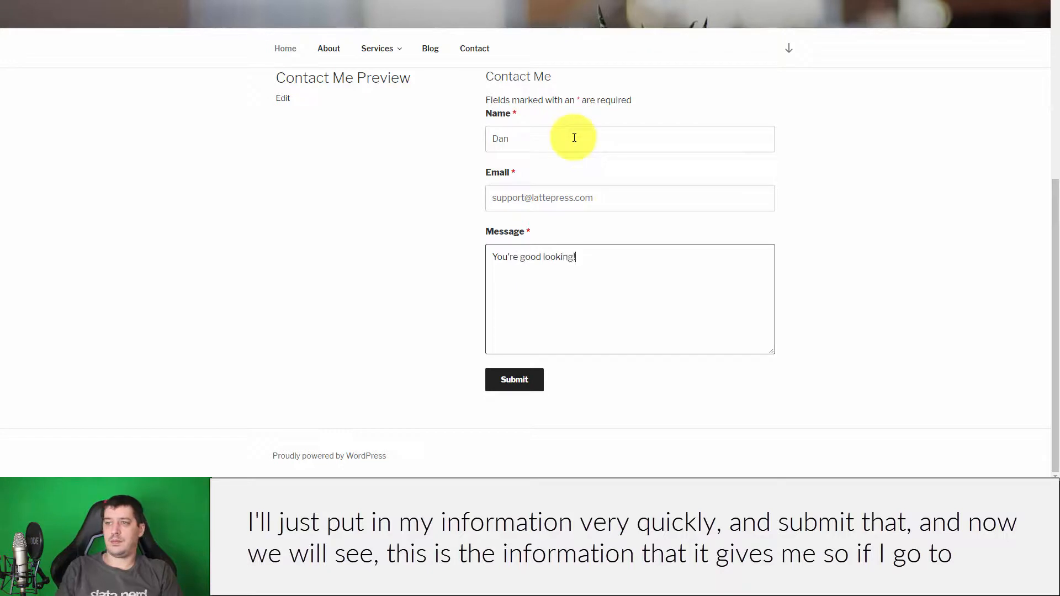
{"action": "type", "text": "u're good looking!"}
{"action": "left_click", "coordinate": [513, 379]}
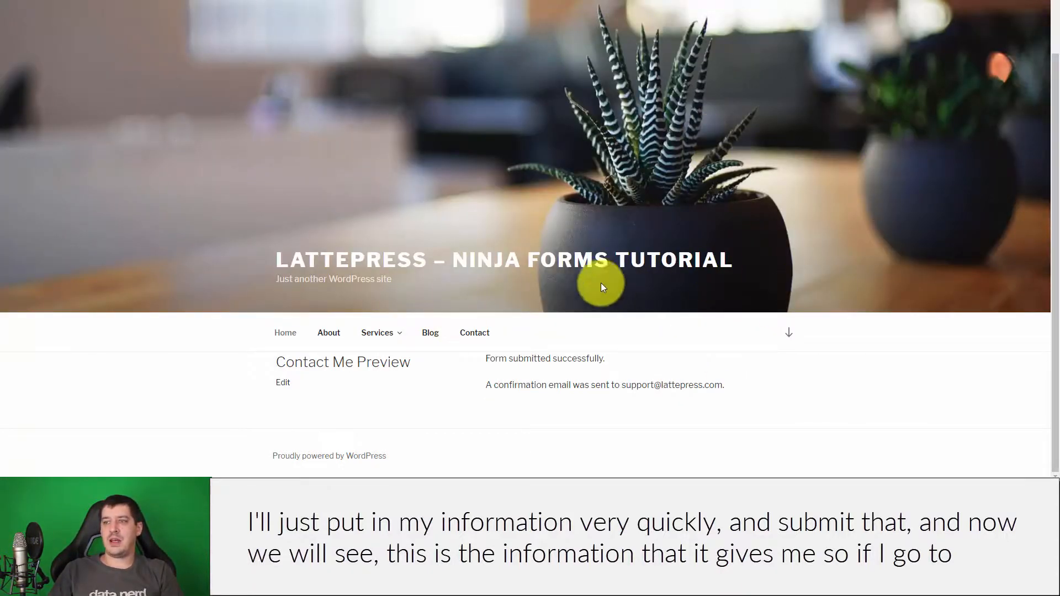
- View the Contact Me form's Emails & Actions list and its Success Message text
{"action": "left_click", "coordinate": [386, 1]}
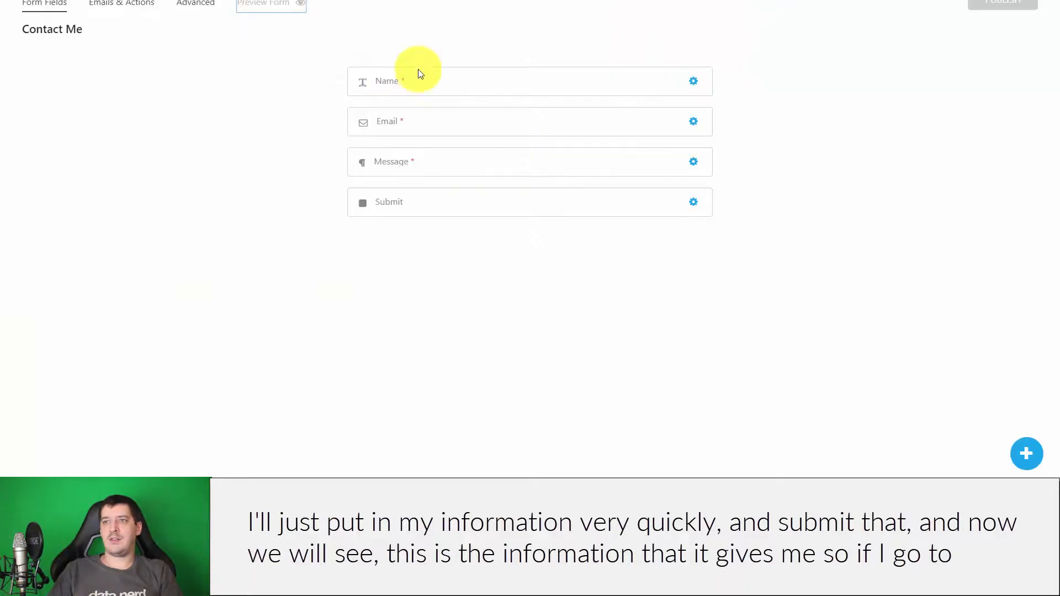
{"action": "left_click", "coordinate": [134, 3]}
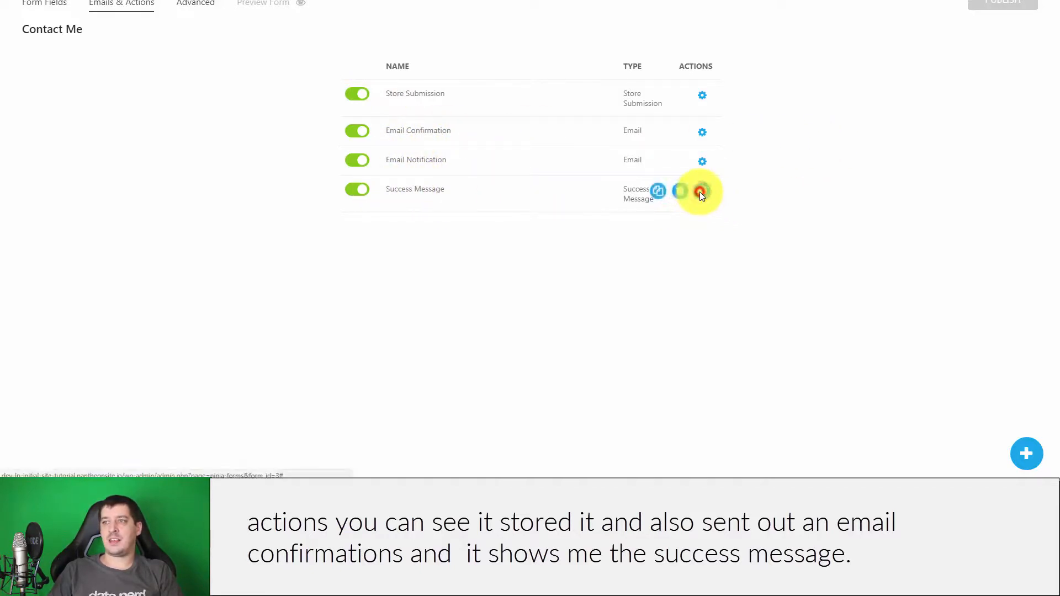
{"action": "left_click", "coordinate": [700, 191]}
{"action": "left_click_drag", "start_coordinate": [822, 158], "coordinate": [567, 128]}
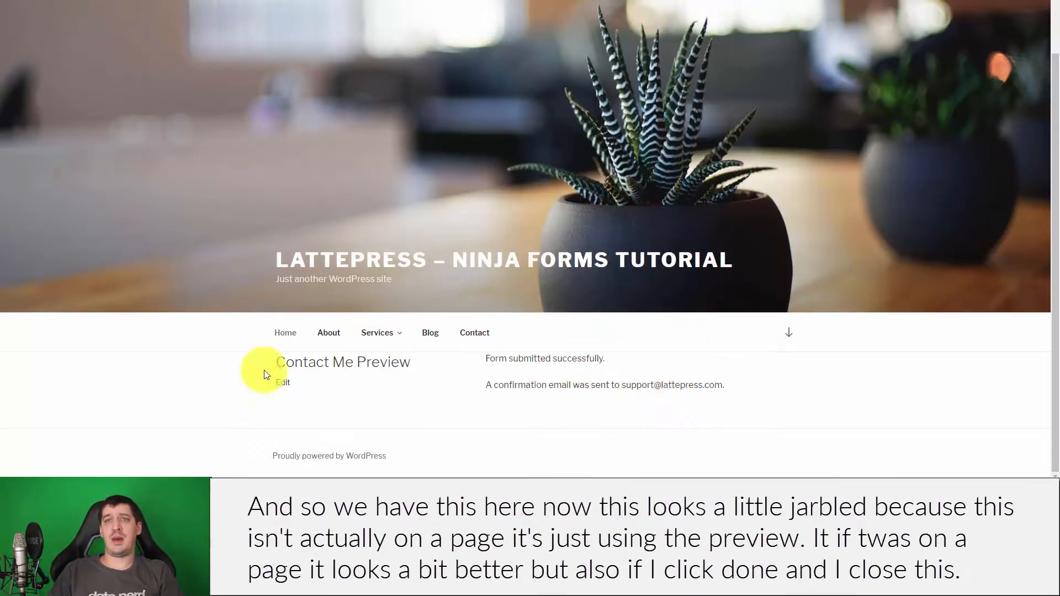
- Close the Success Message settings and exit the builder, confirming the leave prompt
{"action": "left_click", "coordinate": [238, 1]}
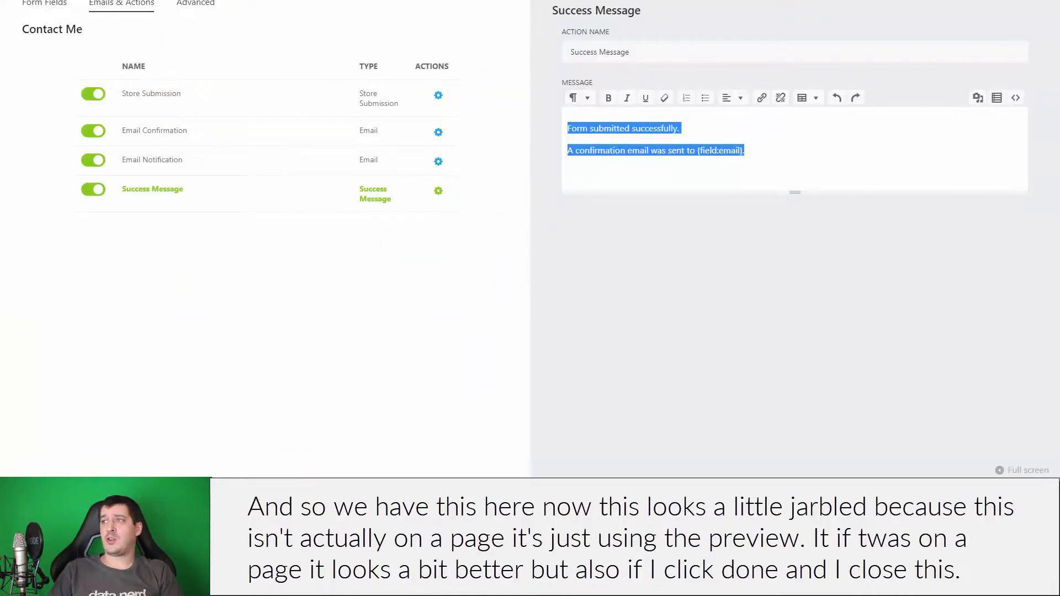
{"action": "left_click", "coordinate": [1033, 20]}
{"action": "left_click", "coordinate": [1041, 2]}
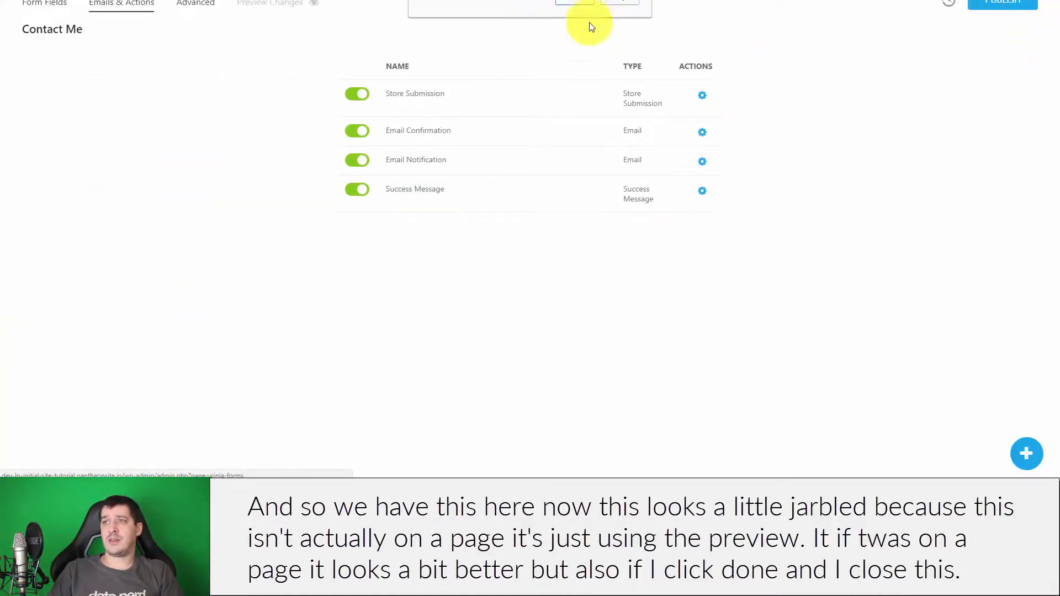
{"action": "left_click", "coordinate": [580, 3]}
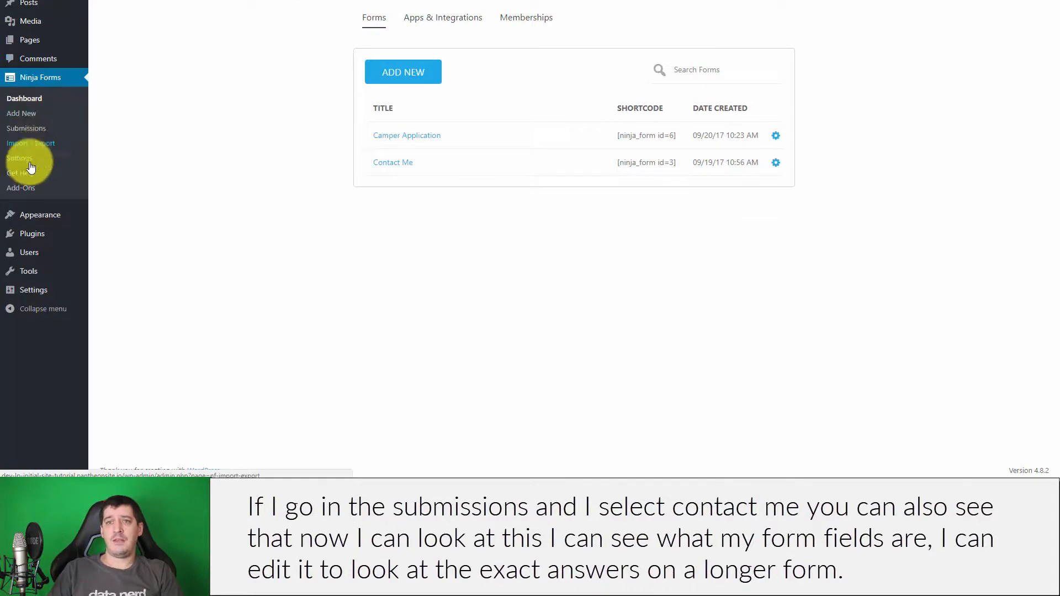
{"action": "left_click", "coordinate": [30, 134]}
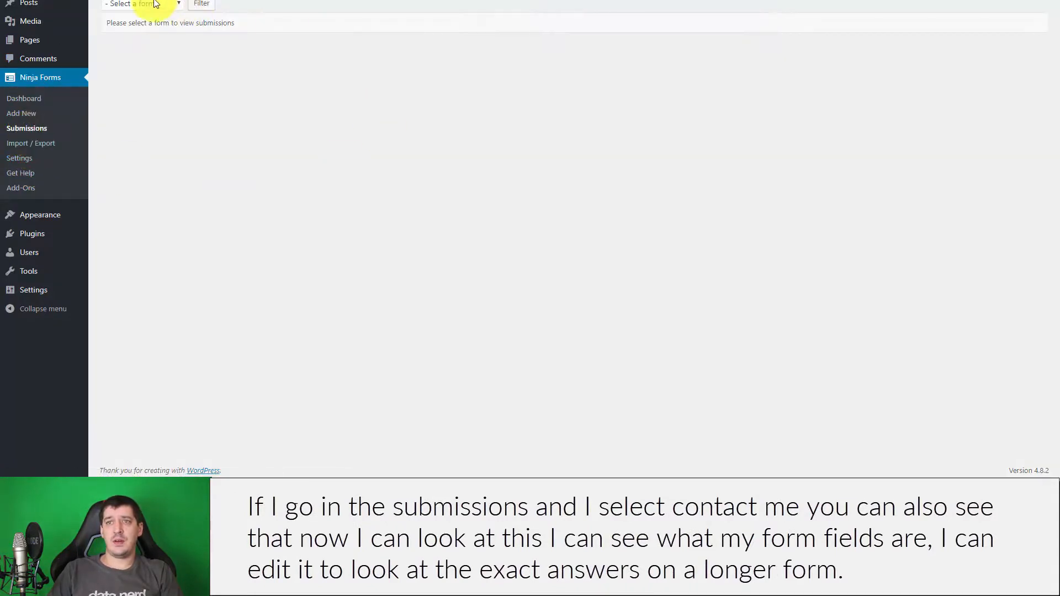
{"action": "left_click", "coordinate": [145, 4]}
{"action": "left_click", "coordinate": [145, 38]}
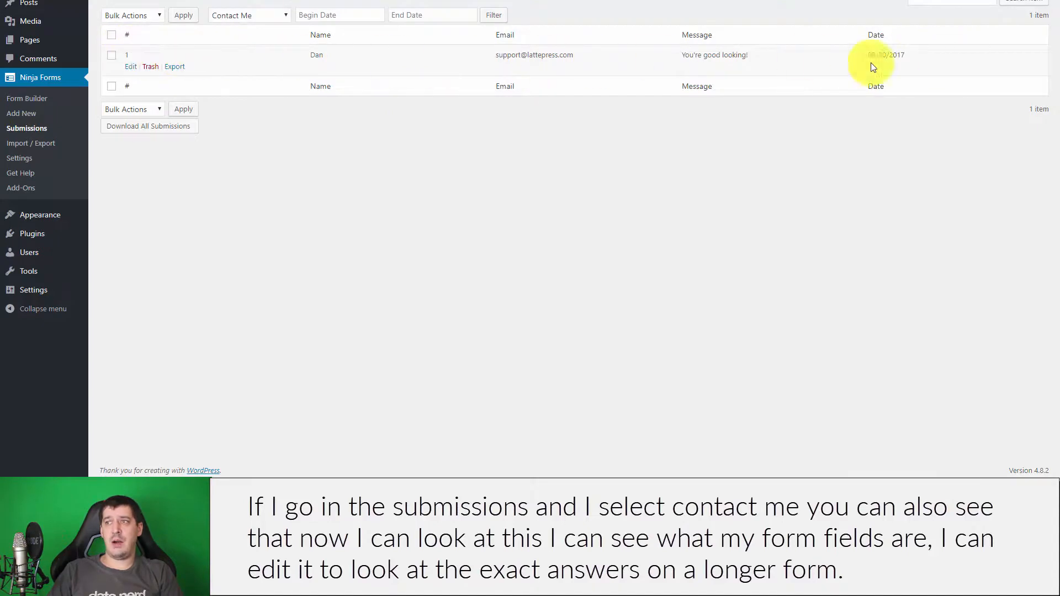
{"action": "left_click", "coordinate": [131, 67]}
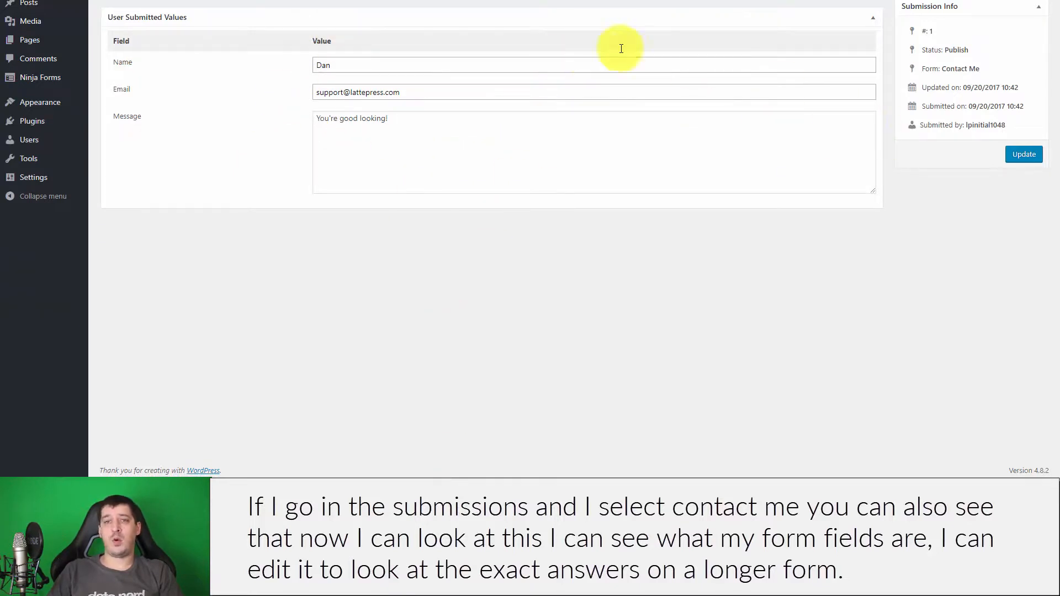
{"action": "left_click", "coordinate": [33, 77]}
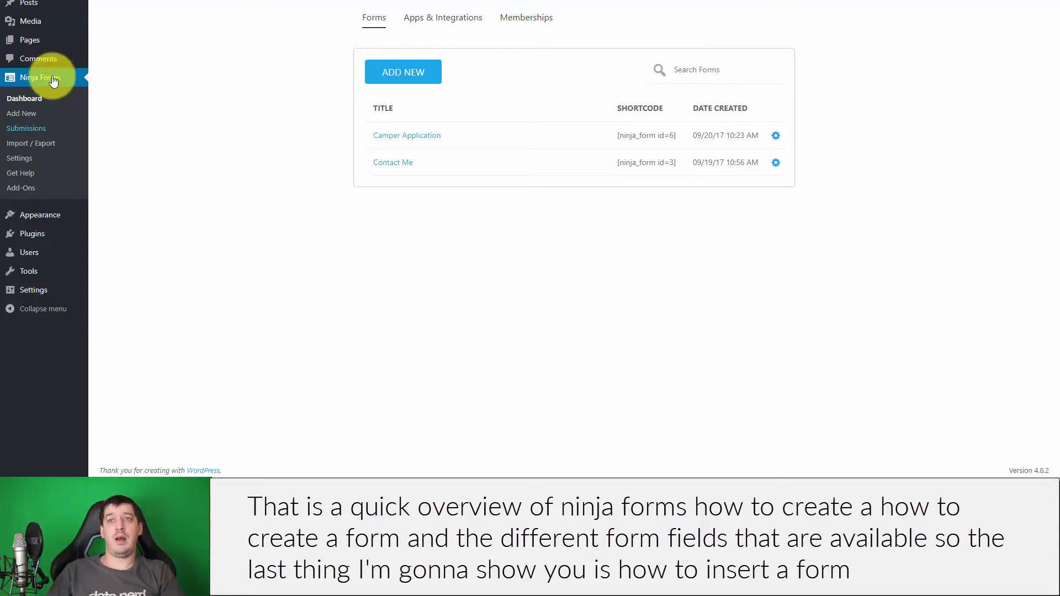
- Edit the WordPress Contact page and delete its old shortcode
{"action": "left_click", "coordinate": [34, 39]}
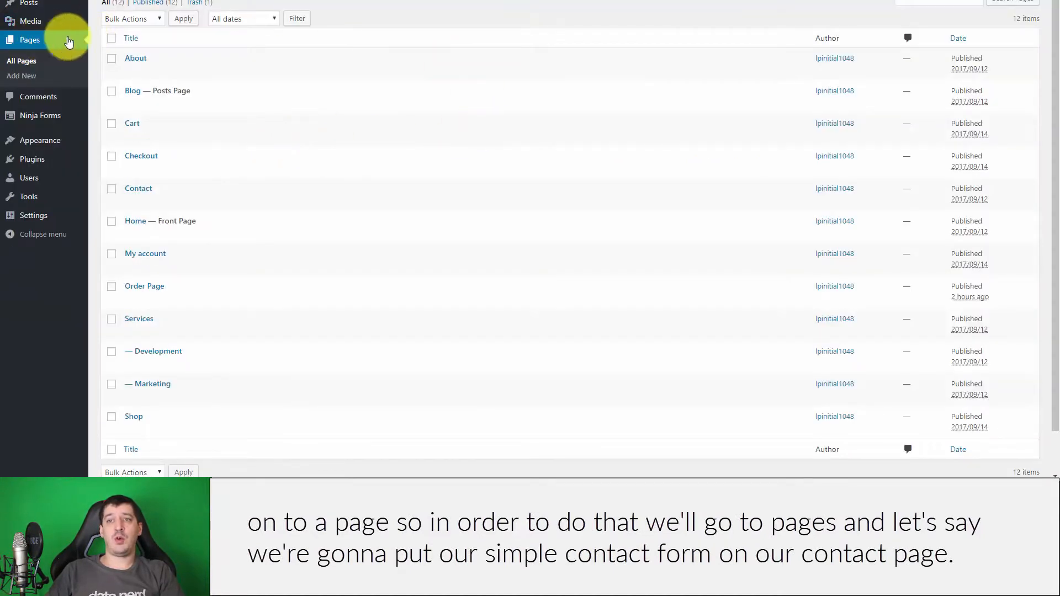
{"action": "left_click", "coordinate": [130, 202]}
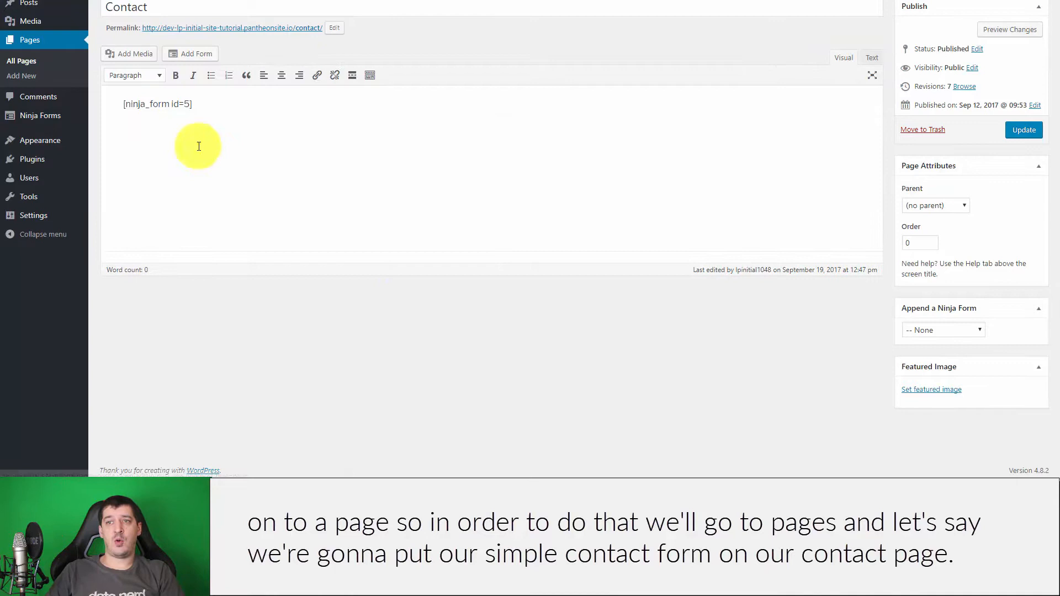
{"action": "left_click_drag", "start_coordinate": [283, 114], "coordinate": [35, 97]}
{"action": "key", "text": "BackSpace"}
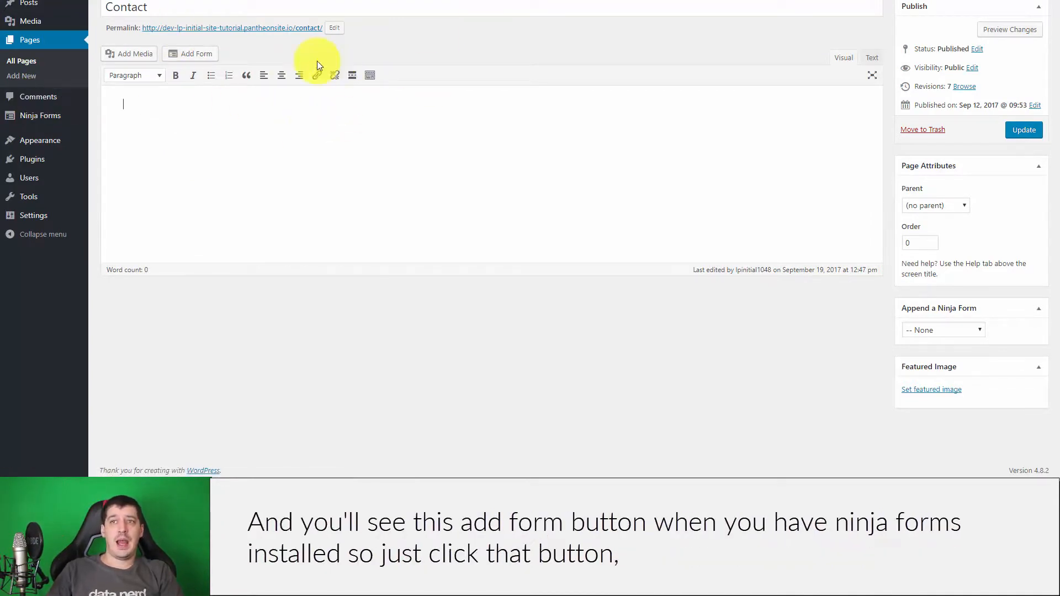
- Insert the Contact Me - ID: 3 form shortcode and update the page
{"action": "left_click", "coordinate": [196, 52]}
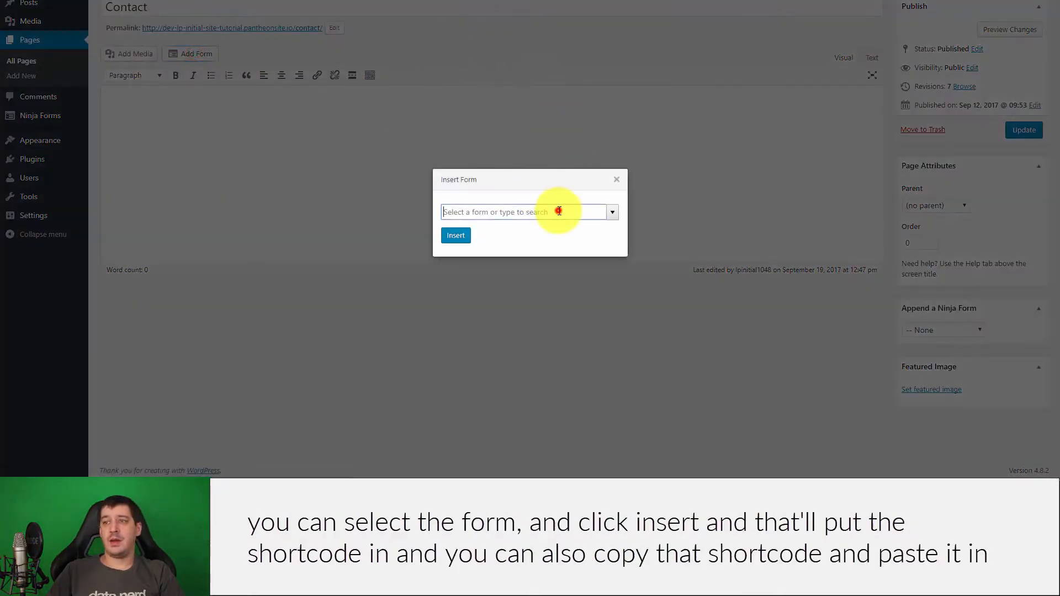
{"action": "left_click", "coordinate": [612, 213]}
{"action": "left_click", "coordinate": [480, 234]}
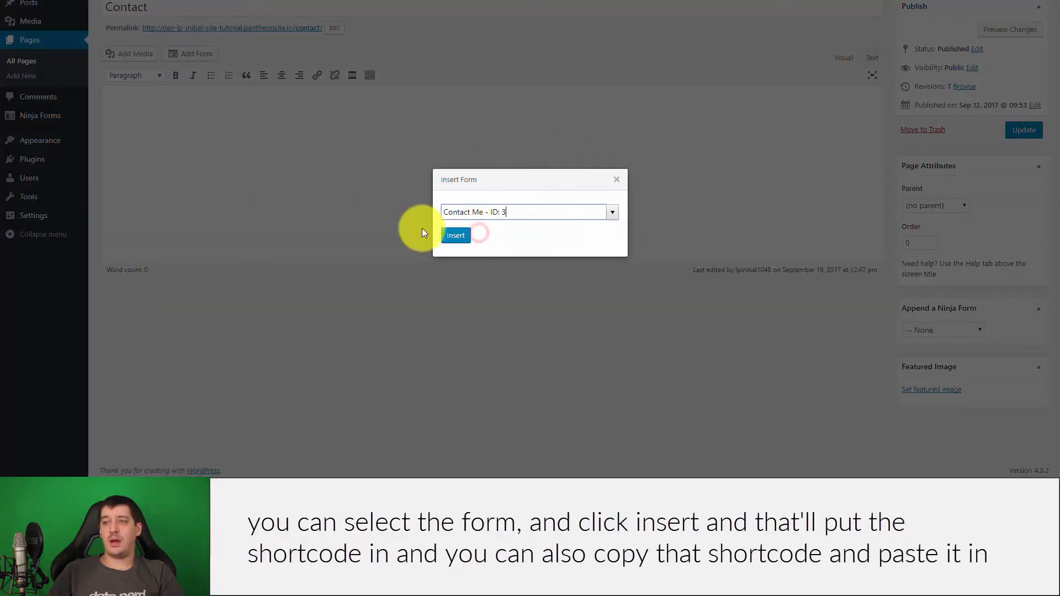
{"action": "left_click", "coordinate": [459, 236]}
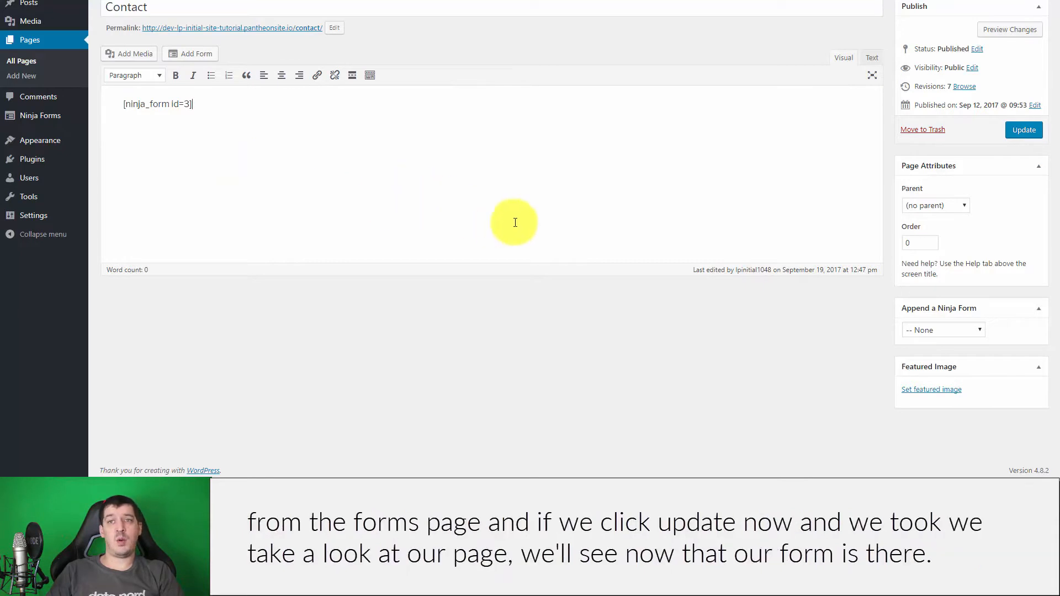
{"action": "left_click", "coordinate": [1019, 131]}
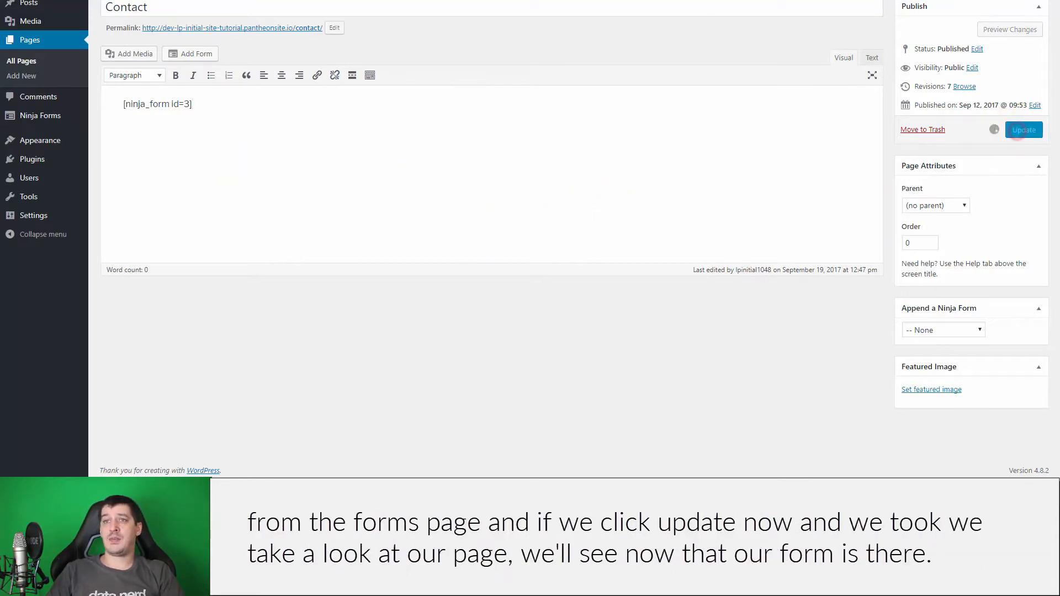
{"action": "right_click", "coordinate": [239, 62]}
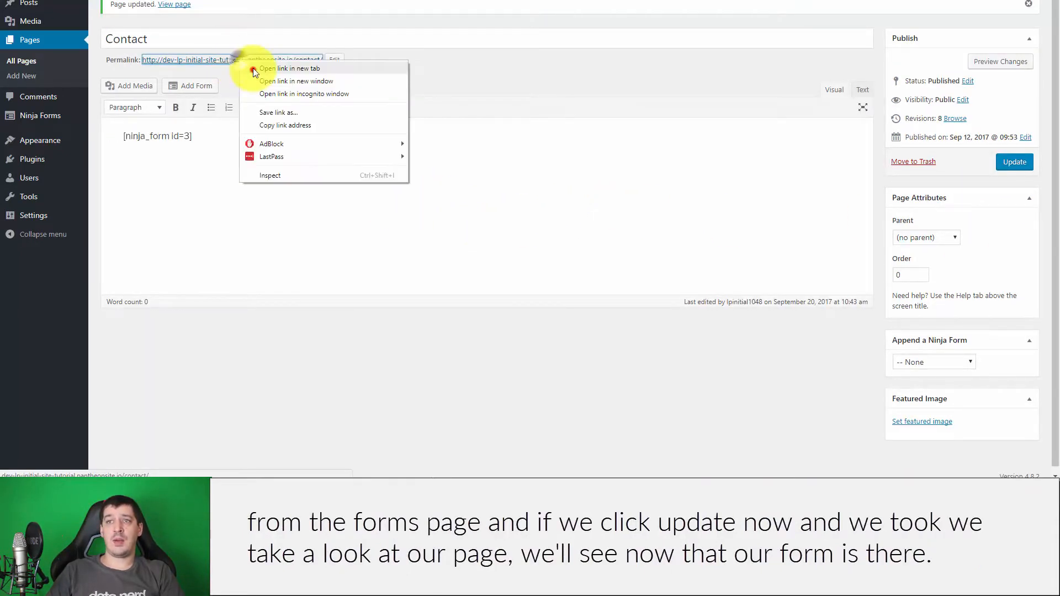
{"action": "left_click", "coordinate": [253, 70]}
{"action": "key", "text": "ctrl+Tab"}
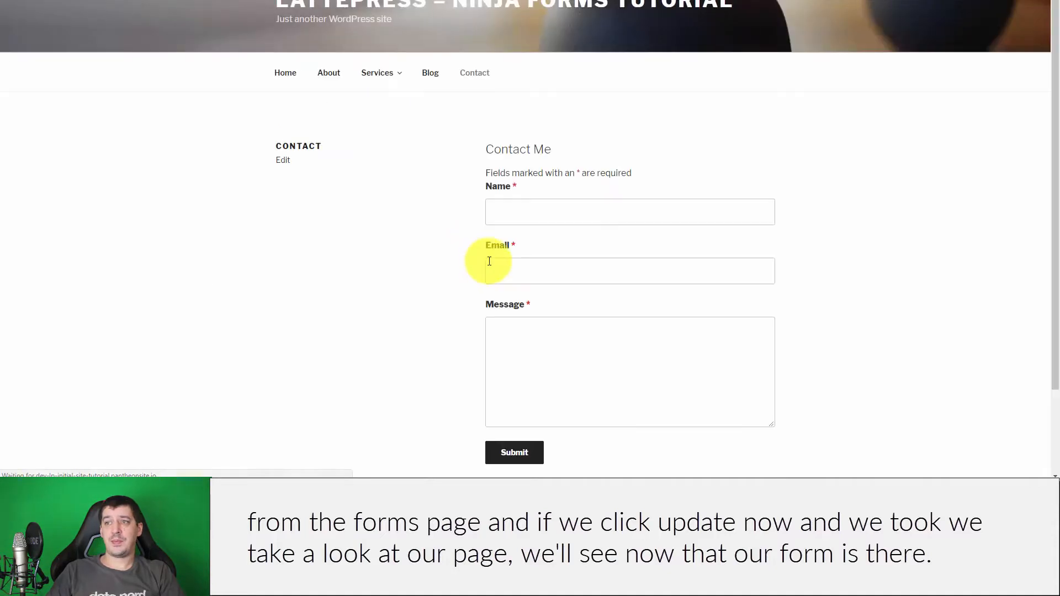
{"action": "left_click", "coordinate": [568, 220]}
{"action": "left_click", "coordinate": [568, 268]}
{"action": "left_click", "coordinate": [588, 362]}
{"action": "left_click", "coordinate": [568, 277]}
{"action": "left_click", "coordinate": [569, 215]}
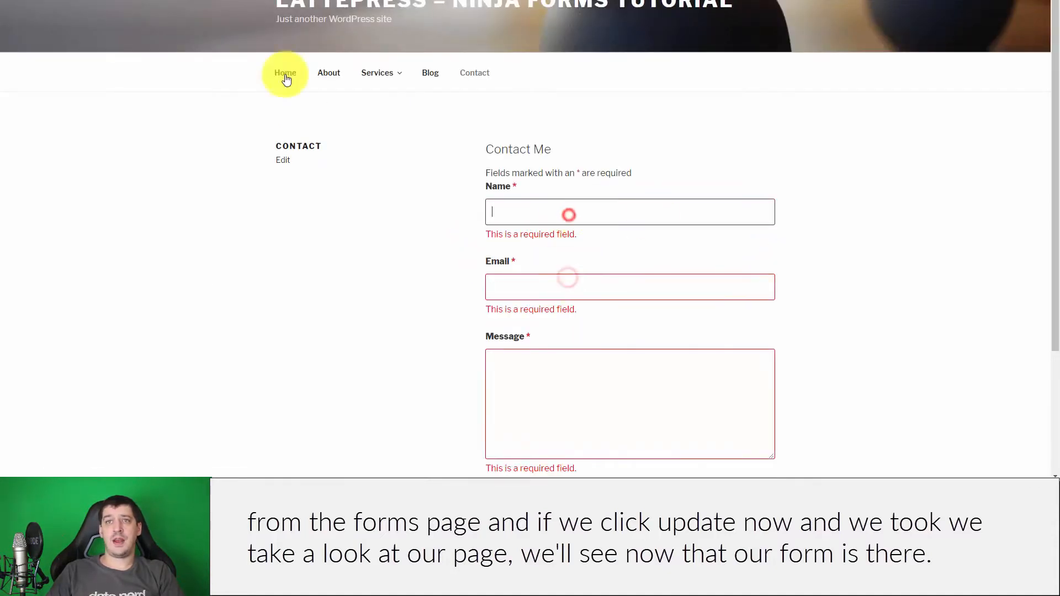
{"action": "key", "text": "ctrl+shift+Tab"}
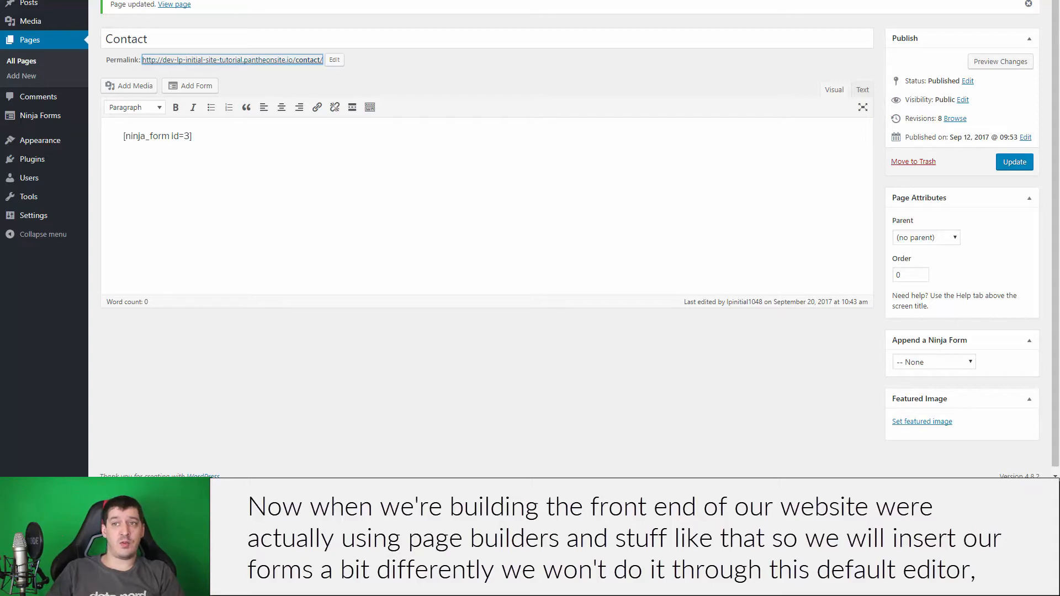
{"action": "left_click", "coordinate": [522, 184]}
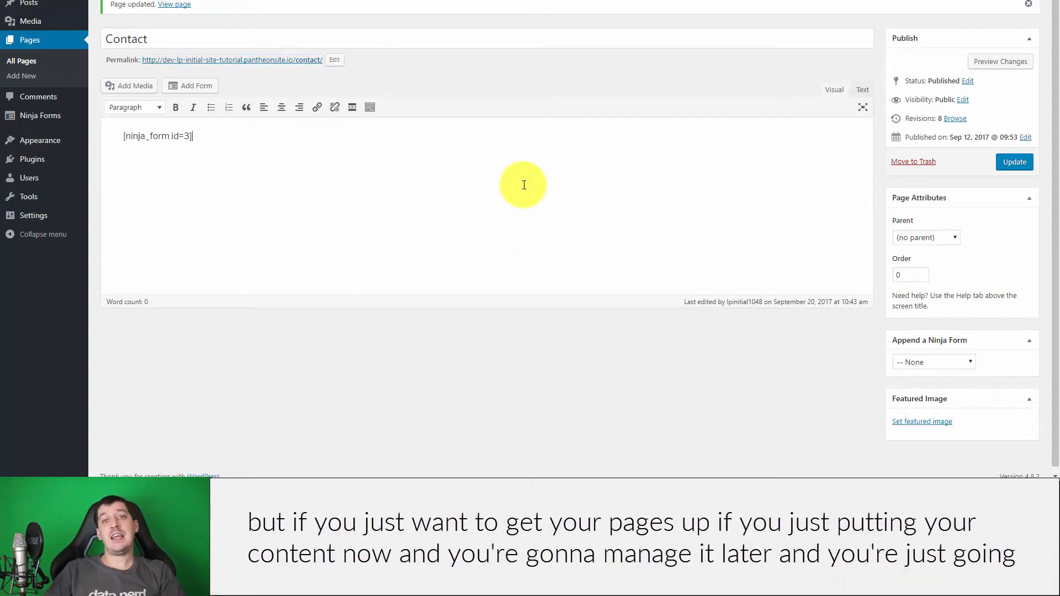